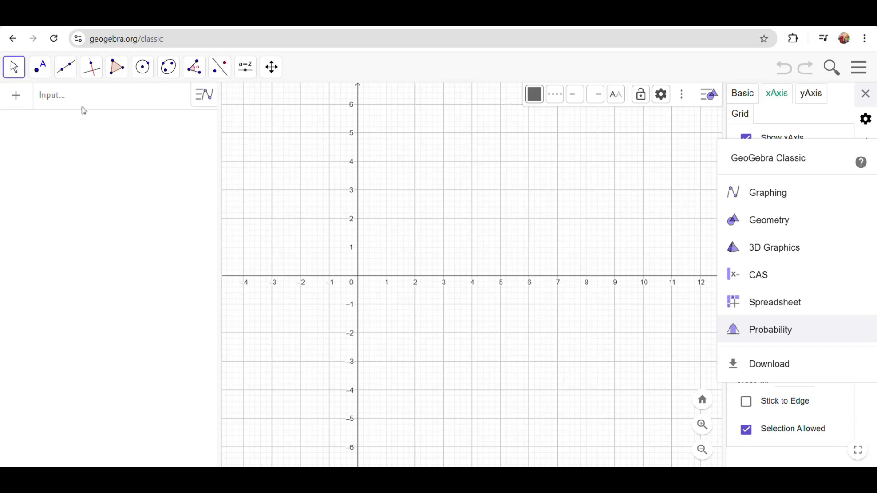
Step: Add the text "Translasi" just beside the y-axis, slightly above y = 6
left_click(246, 67)
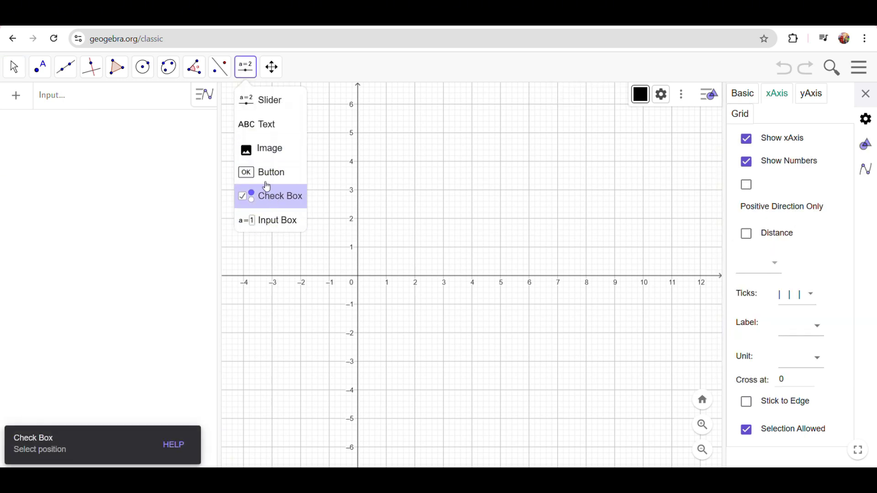
left_click(265, 125)
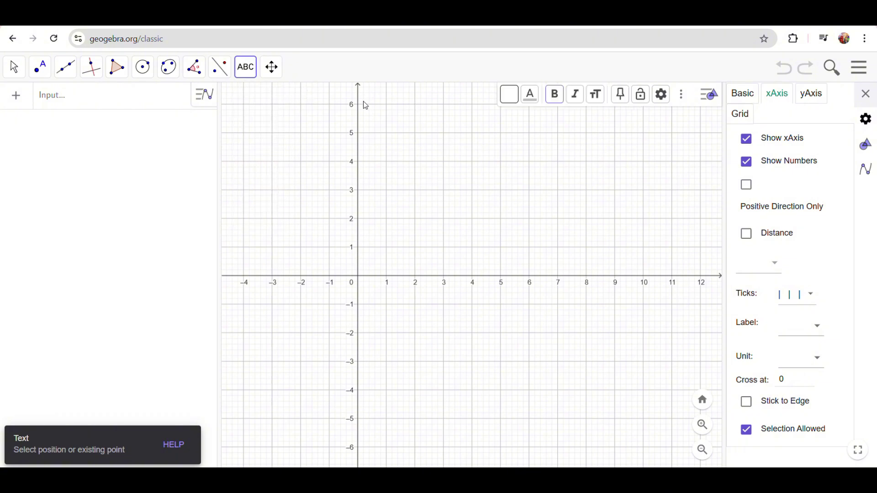
left_click(363, 102)
left_click(351, 248)
type("T")
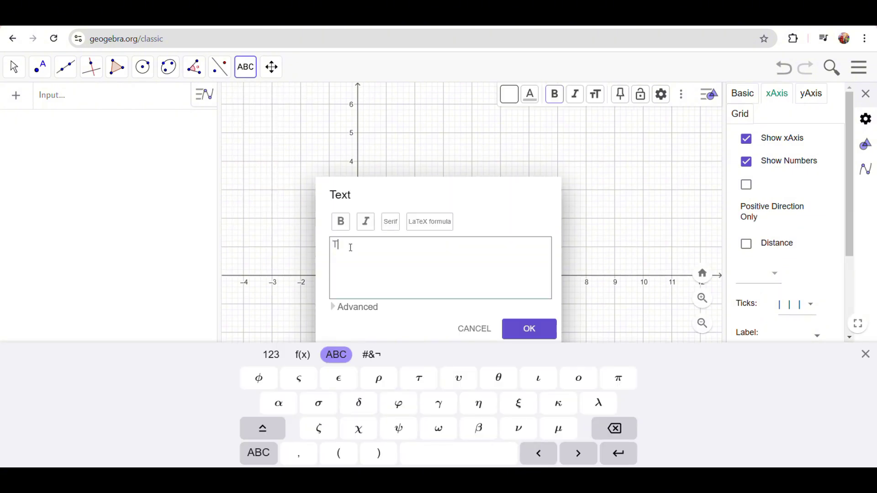
type("ranslasi")
left_click(529, 330)
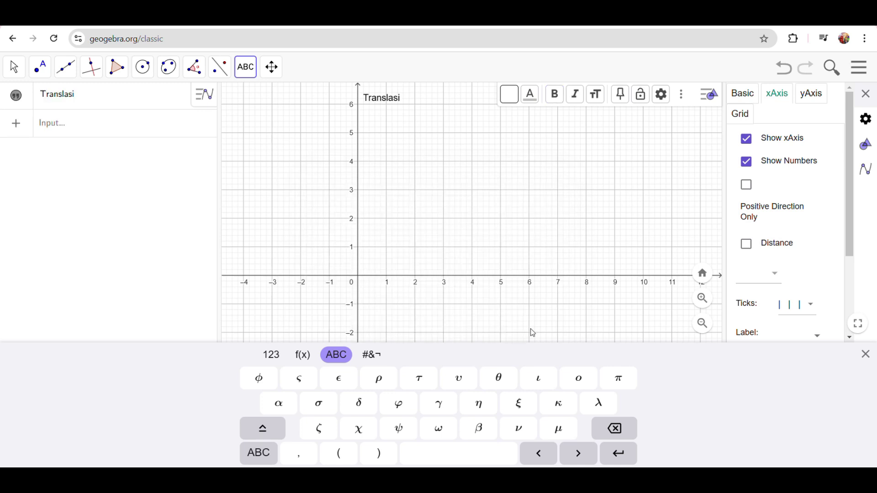
right_click(374, 101)
left_click(554, 183)
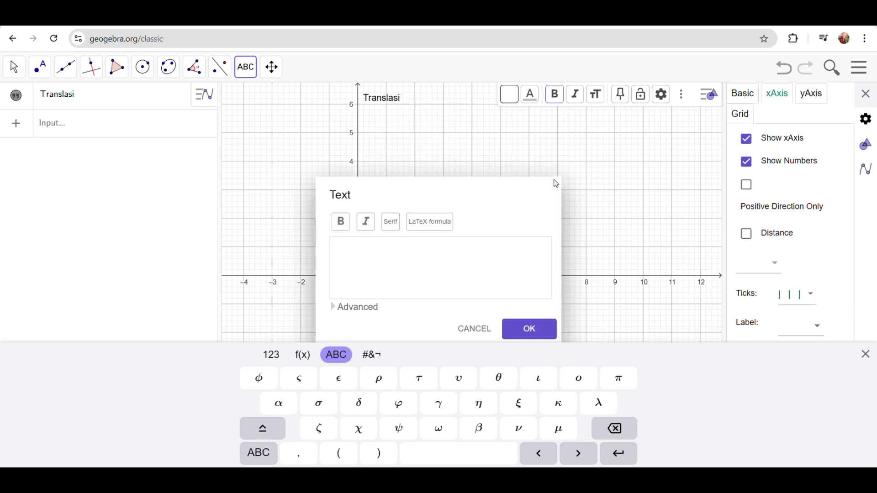
left_click(463, 324)
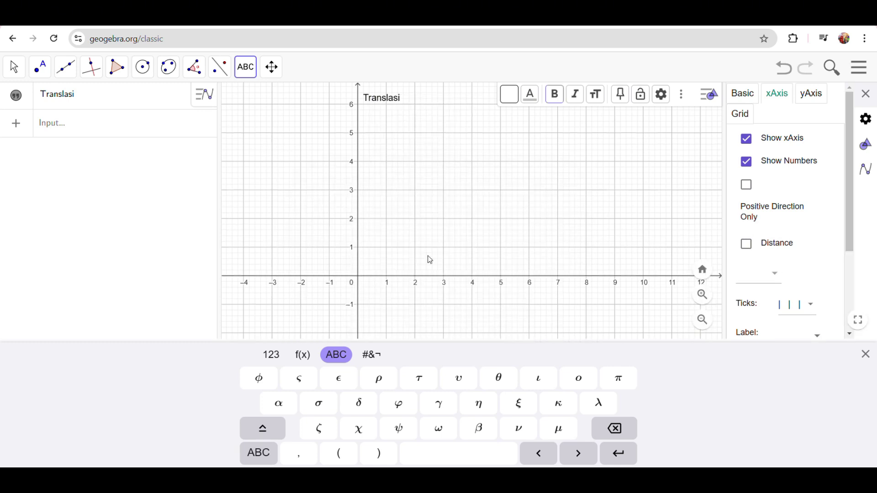
Step: Set the foreground color of the "Translasi" text to blue (#0000FF) in its object settings
left_click(14, 68)
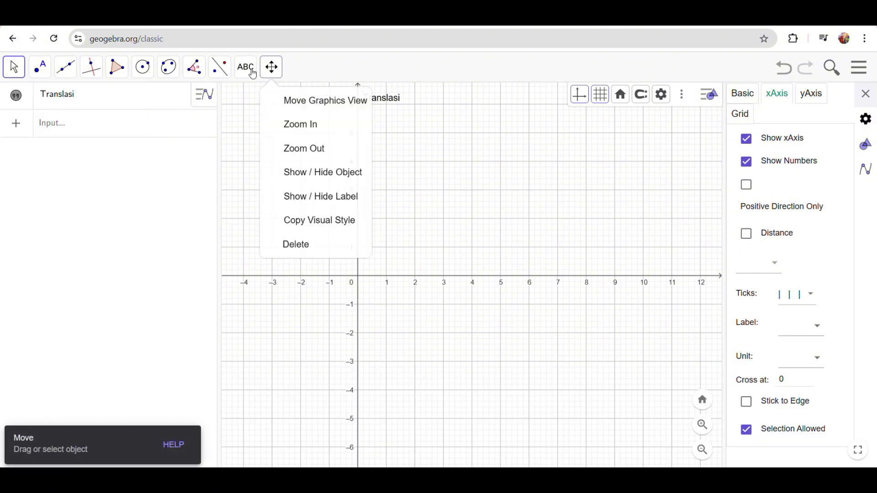
left_click(13, 68)
left_click(34, 104)
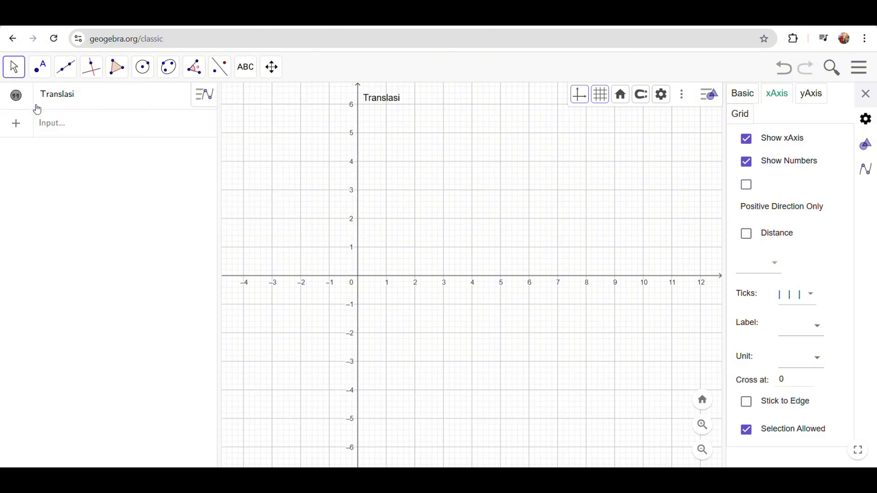
right_click(384, 104)
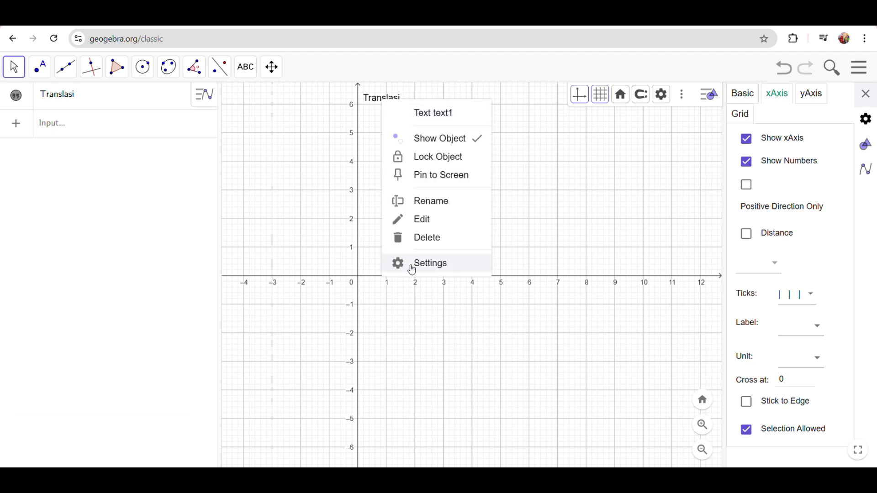
left_click(409, 262)
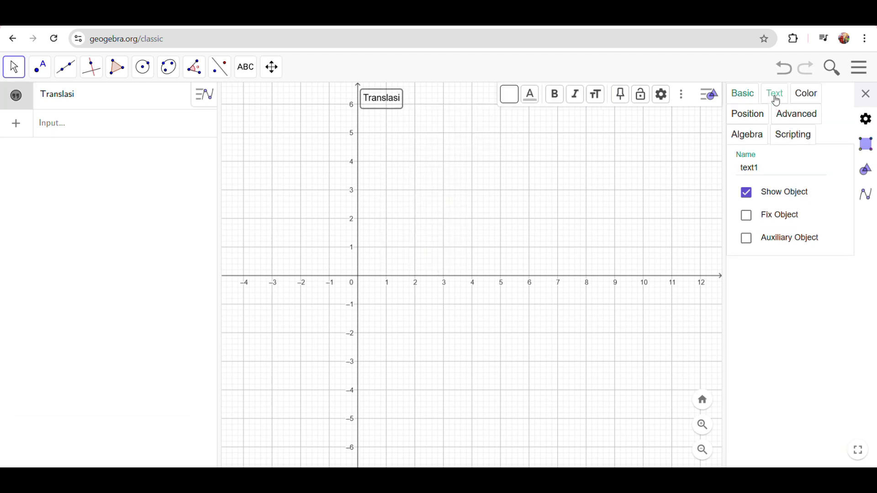
left_click(808, 94)
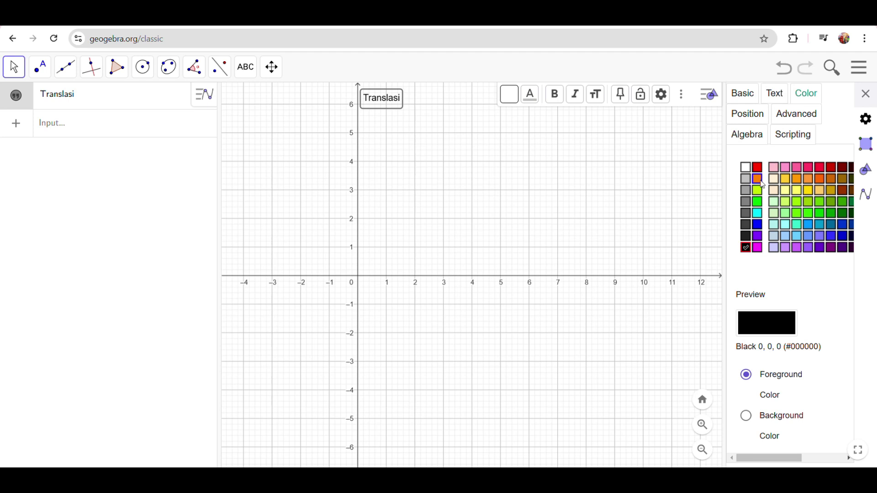
left_click(759, 225)
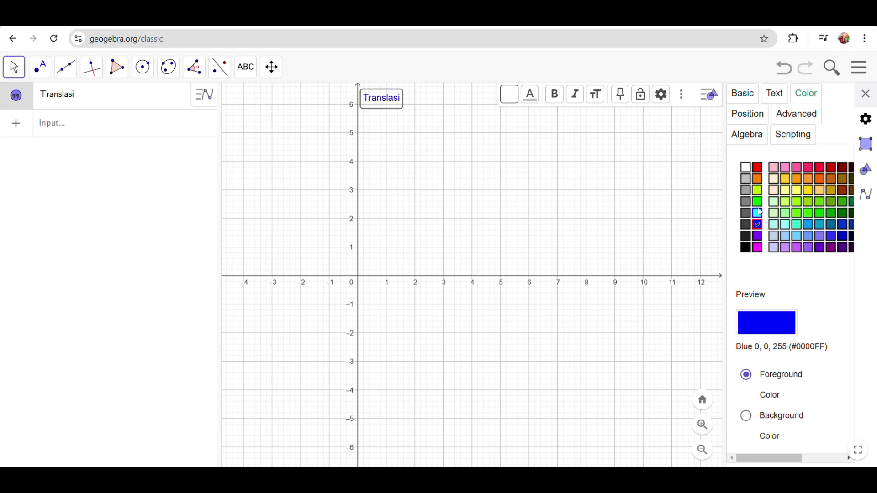
Step: Format the "Translasi" text as bold, size Large, in the Serif font, and apply the settings
left_click(777, 96)
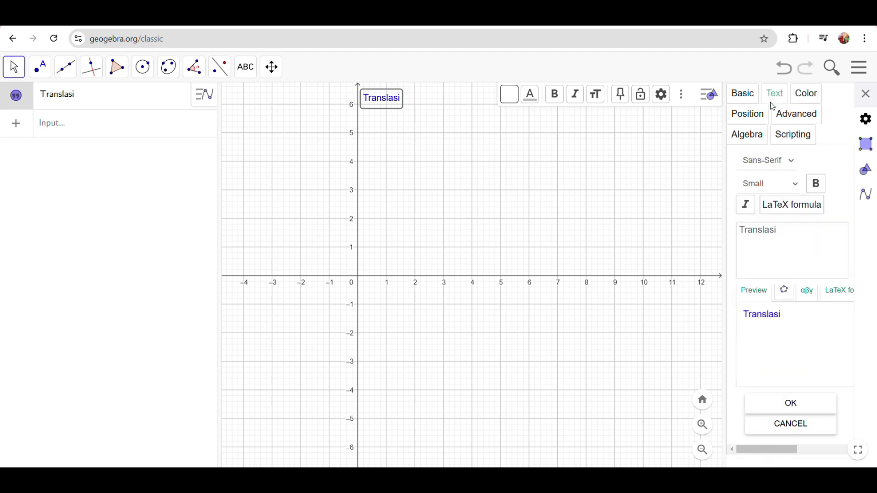
left_click(817, 186)
left_click(817, 187)
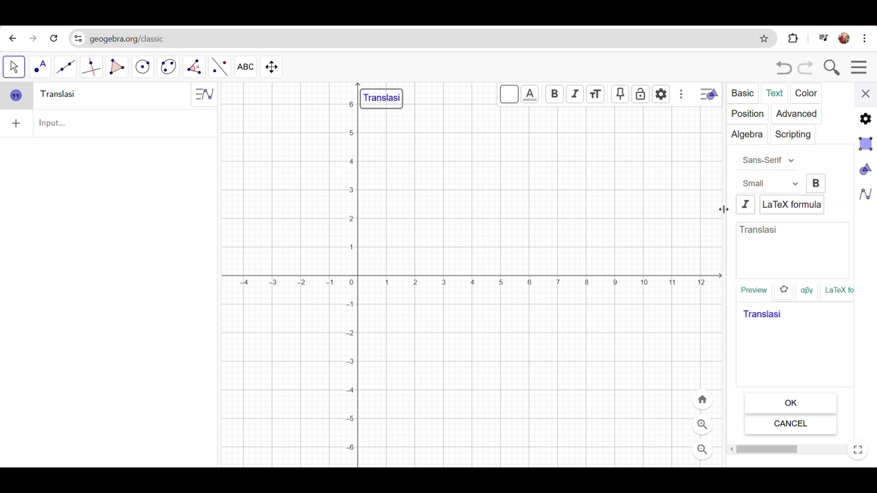
left_click(820, 185)
left_click(790, 184)
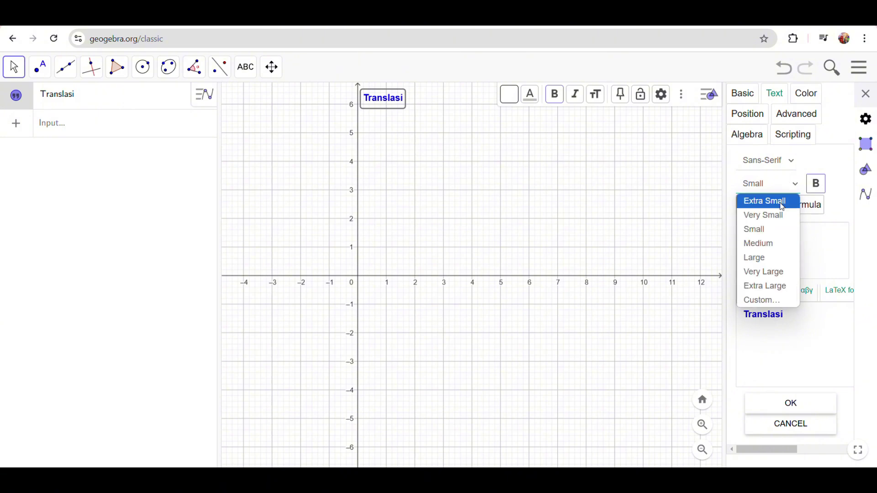
left_click(760, 261)
left_click(773, 165)
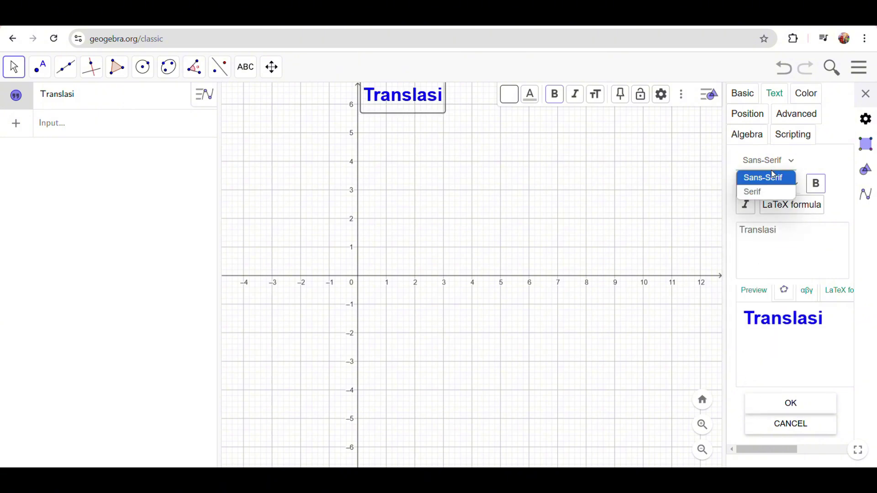
left_click(756, 192)
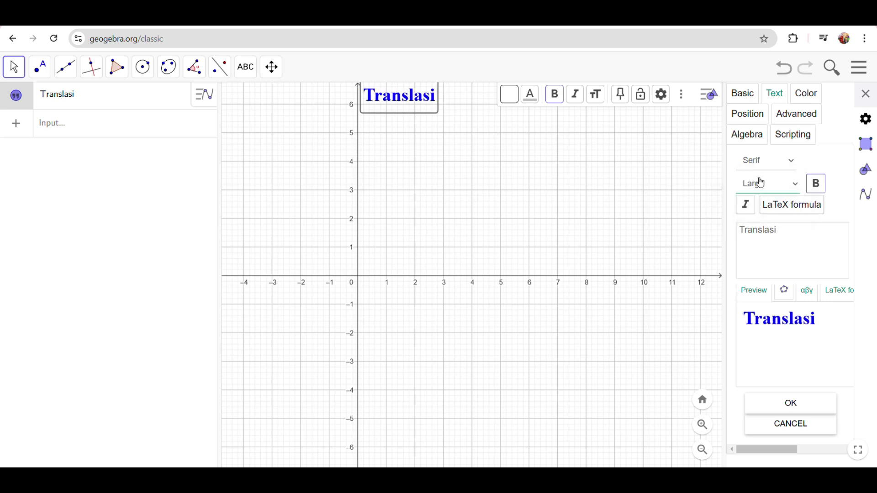
left_click(771, 160)
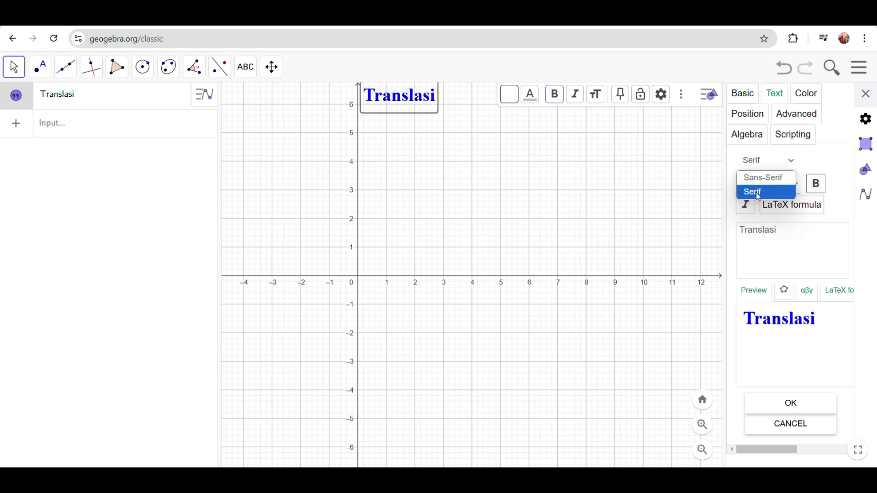
left_click(755, 192)
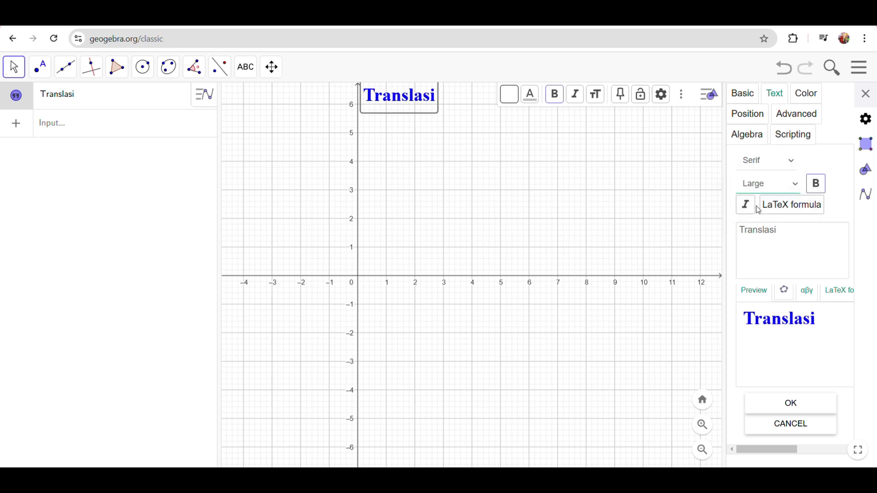
left_click(775, 411)
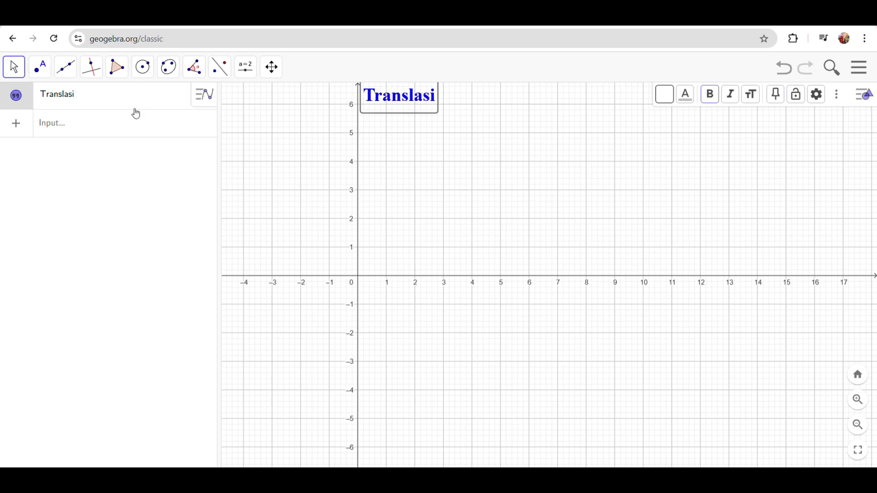
Step: Place a point at (-4, 1) with the Point tool
left_click(286, 160)
mouse_move(286, 159)
left_mouse_down()
mouse_move(323, 209)
mouse_move(394, 141)
mouse_move(358, 159)
mouse_move(350, 174)
mouse_move(335, 158)
mouse_move(329, 233)
mouse_move(320, 199)
mouse_move(337, 206)
mouse_move(327, 206)
left_mouse_up()
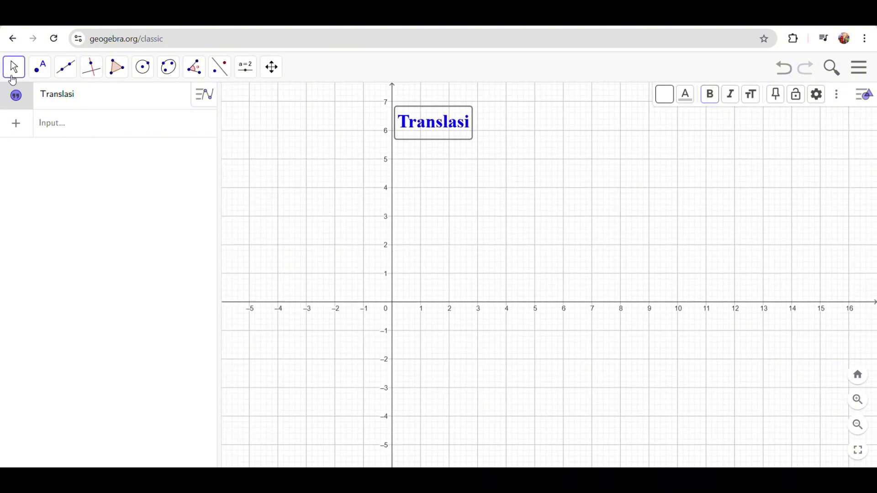
left_click(16, 77)
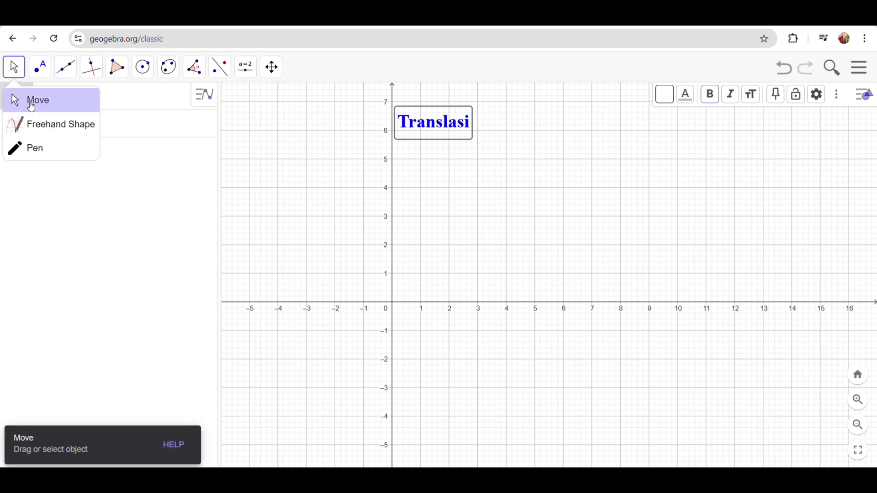
left_click(31, 107)
left_click_drag(327, 212, 357, 208)
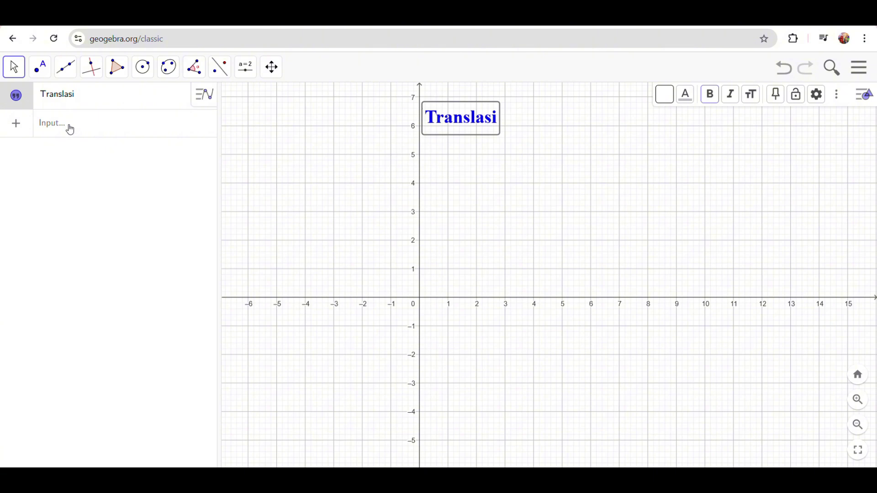
left_click(40, 69)
left_click(52, 100)
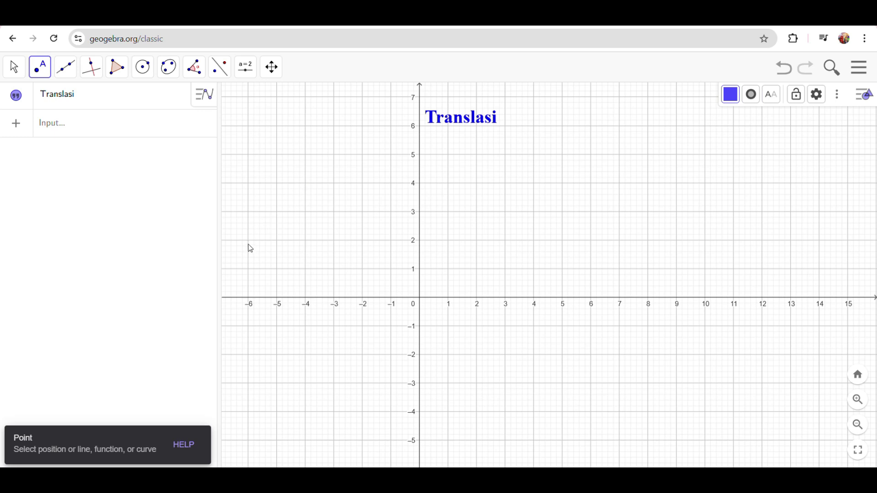
left_click(306, 270)
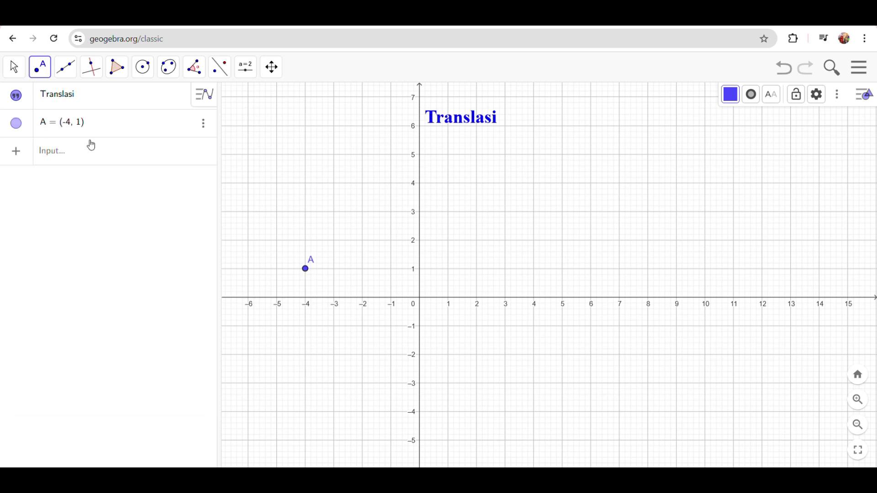
Step: Draw a segment from (-5, -3) to (-1, -1) with the Segment tool
left_click(65, 67)
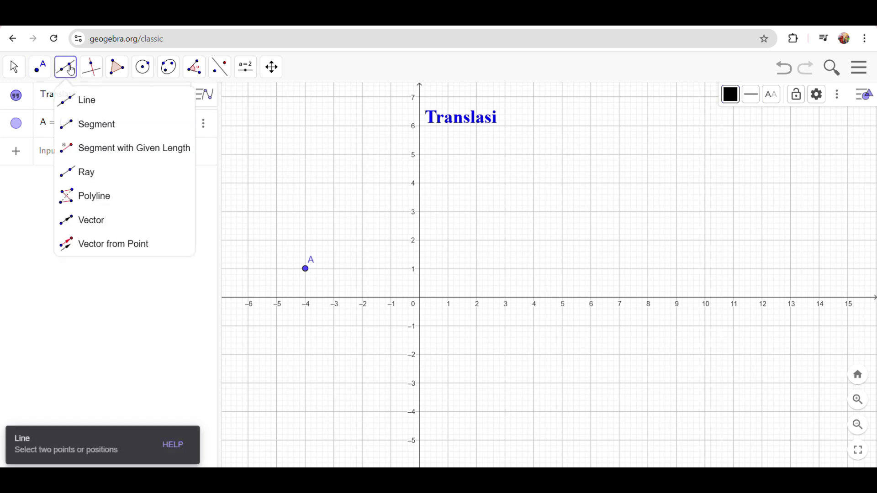
left_click(83, 132)
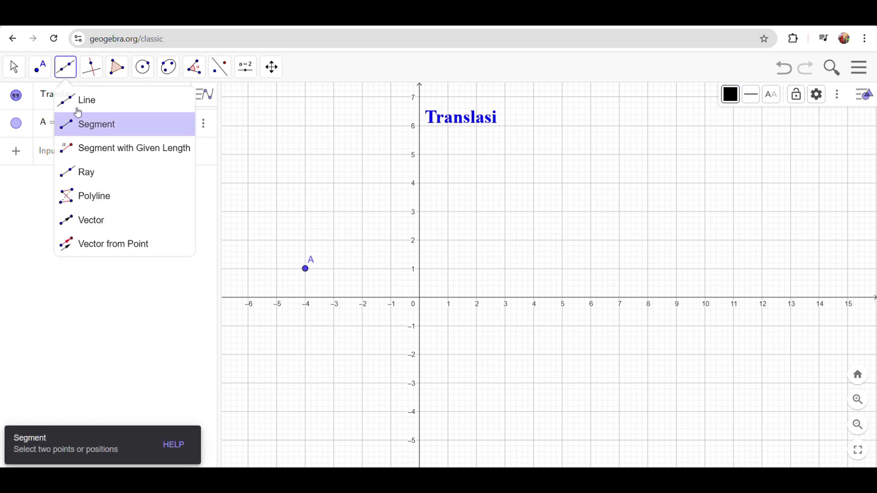
left_click(74, 128)
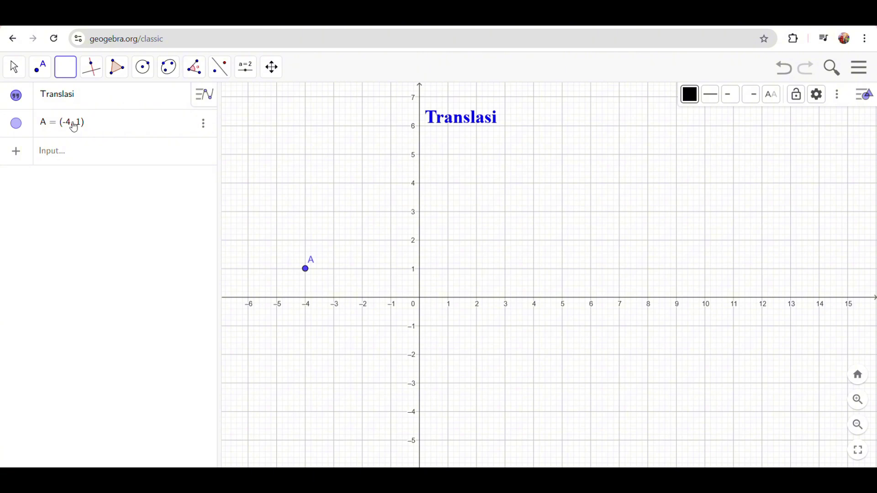
left_click(276, 384)
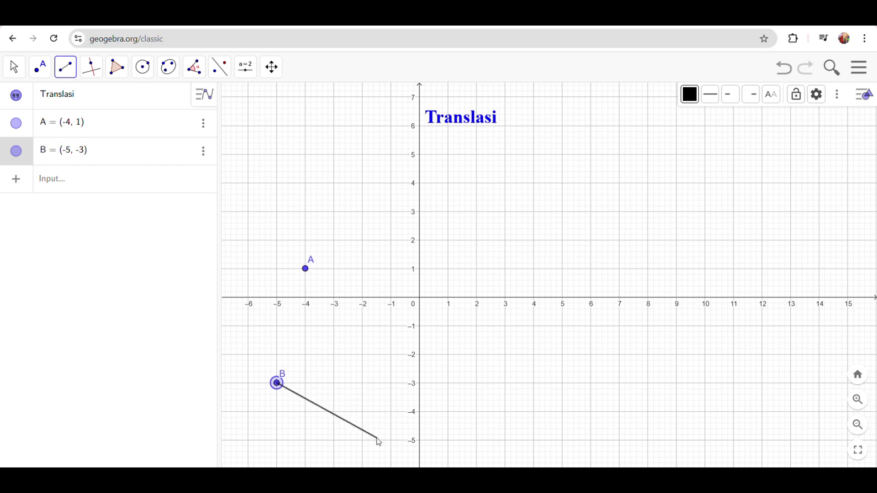
left_click(392, 328)
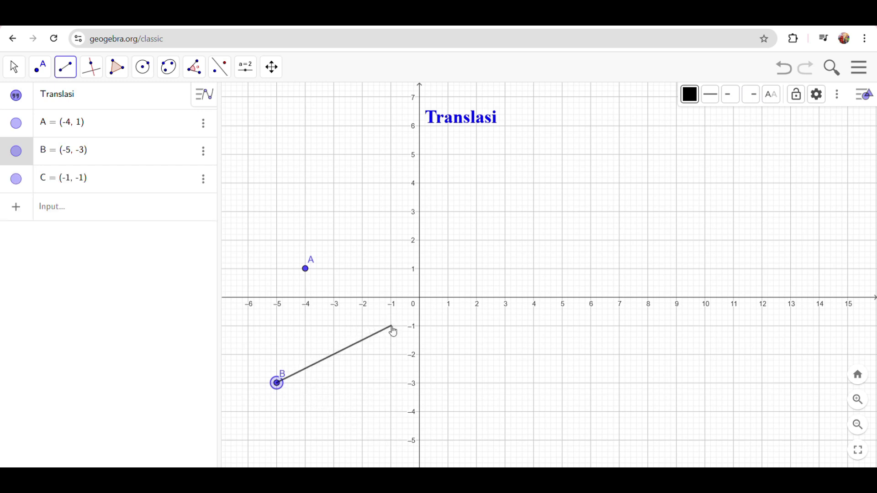
Step: Hide the label of the segment between points B and C and color the segment purple
right_click(358, 349)
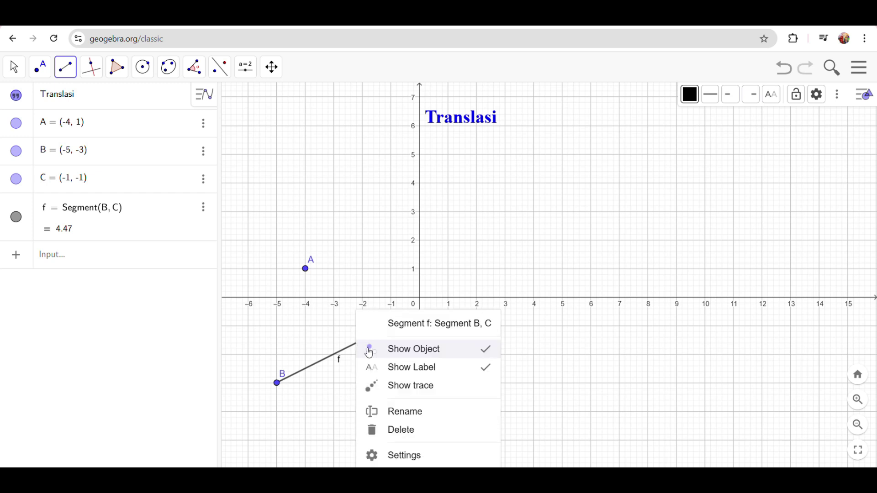
left_click(395, 371)
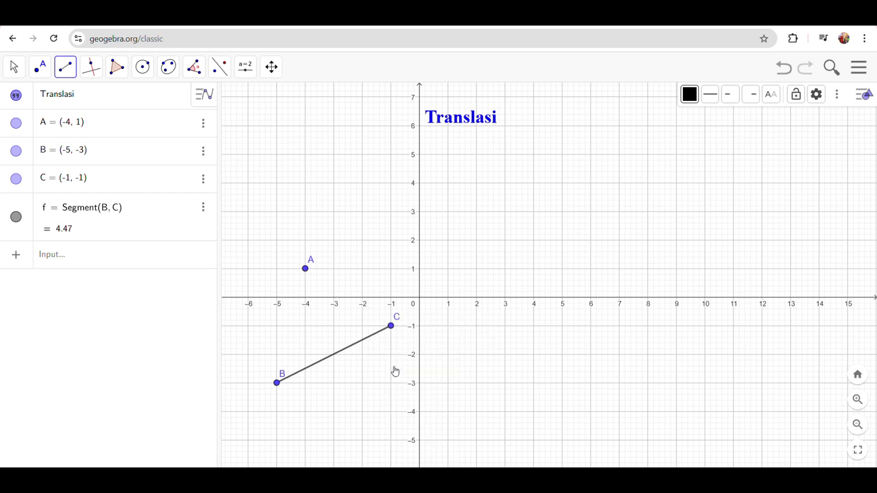
right_click(364, 345)
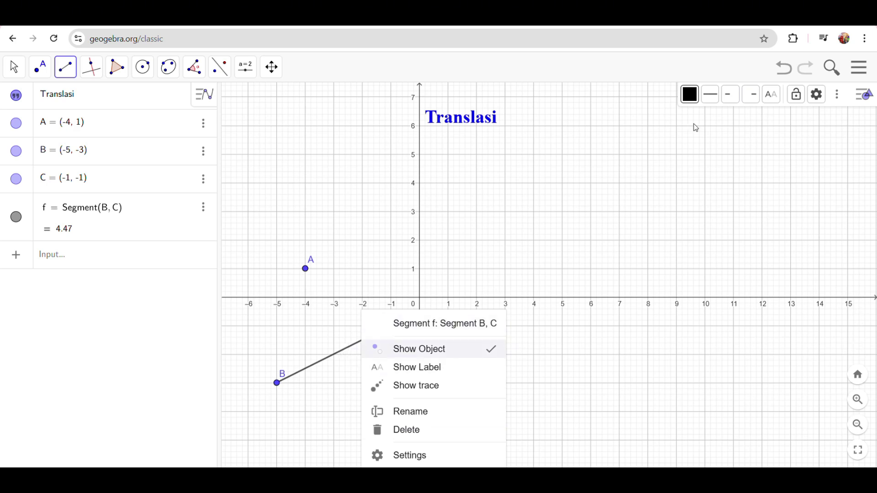
left_click(690, 95)
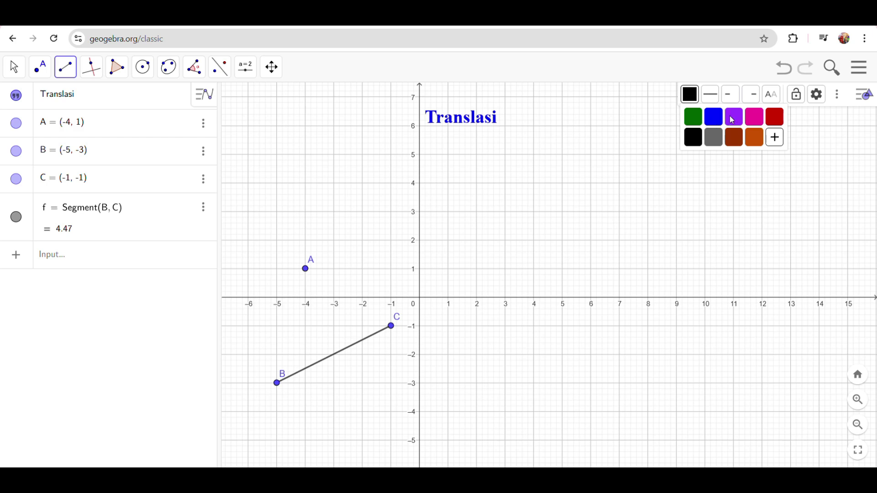
left_click(732, 121)
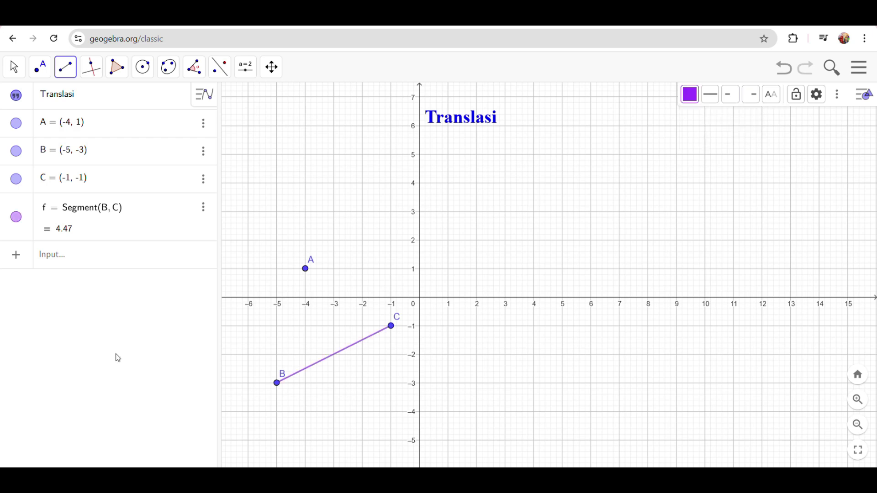
Step: Draw a triangle with vertices at (-6, 3), (-5, 6) and (-2, 5) using the Polygon tool
left_click(57, 256)
key("Escape")
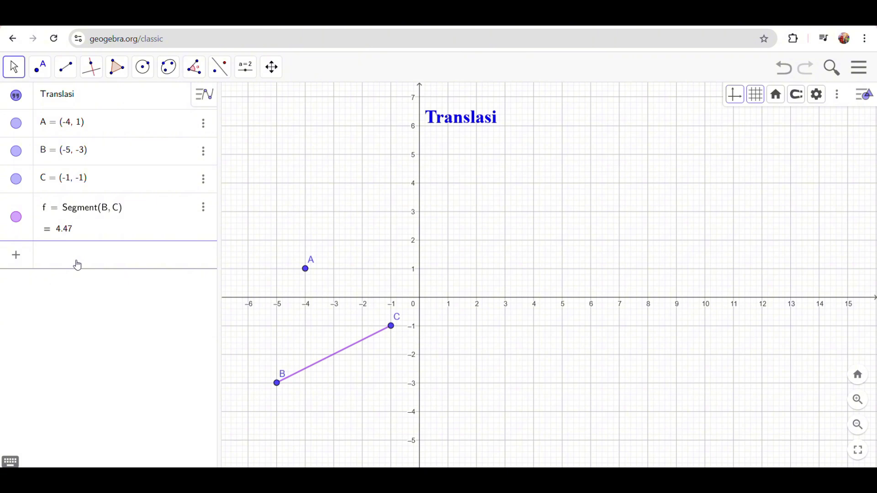
left_click(123, 72)
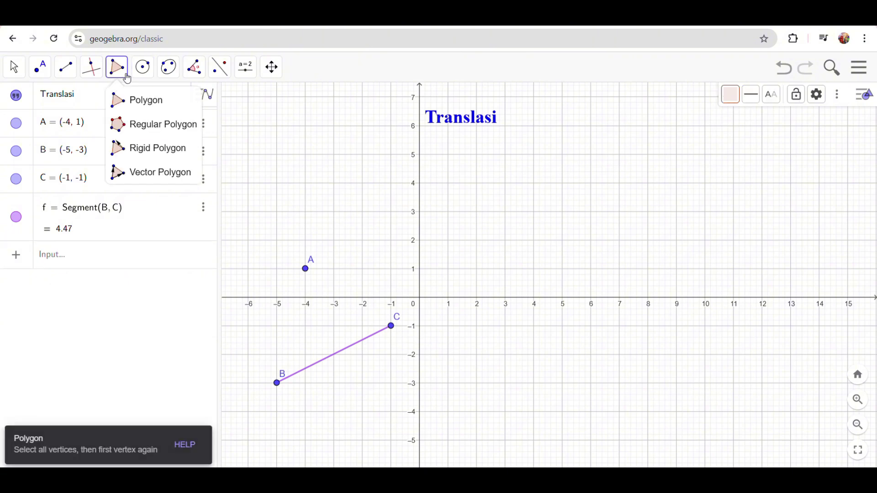
left_click(121, 73)
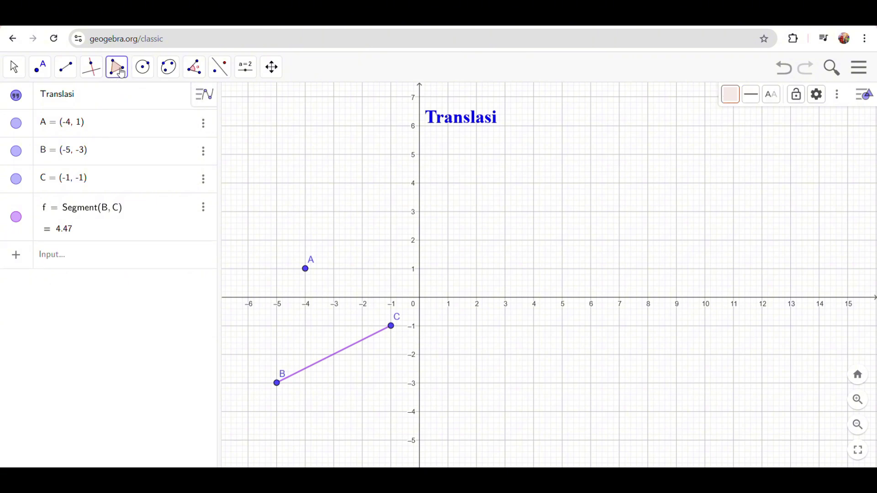
left_click(121, 75)
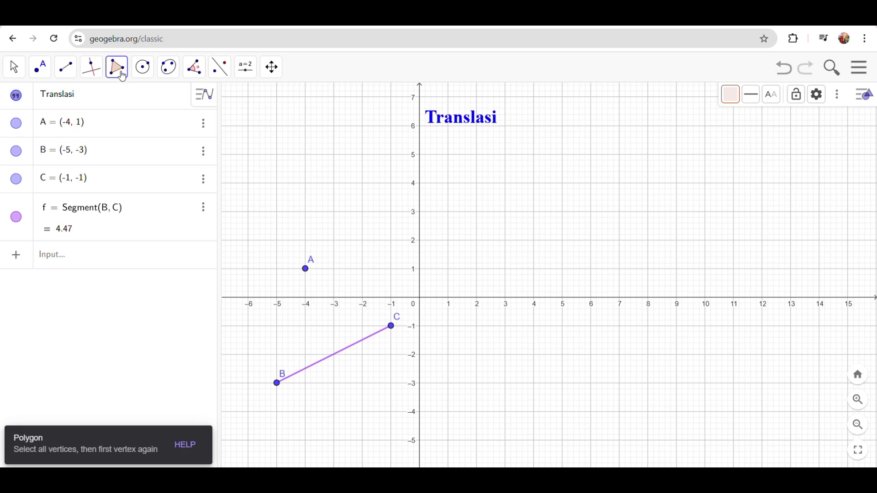
left_click(123, 76)
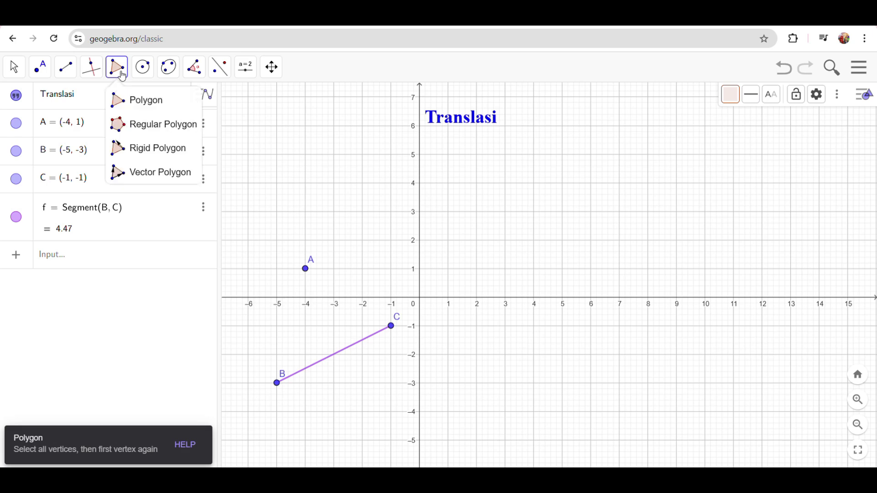
left_click(129, 103)
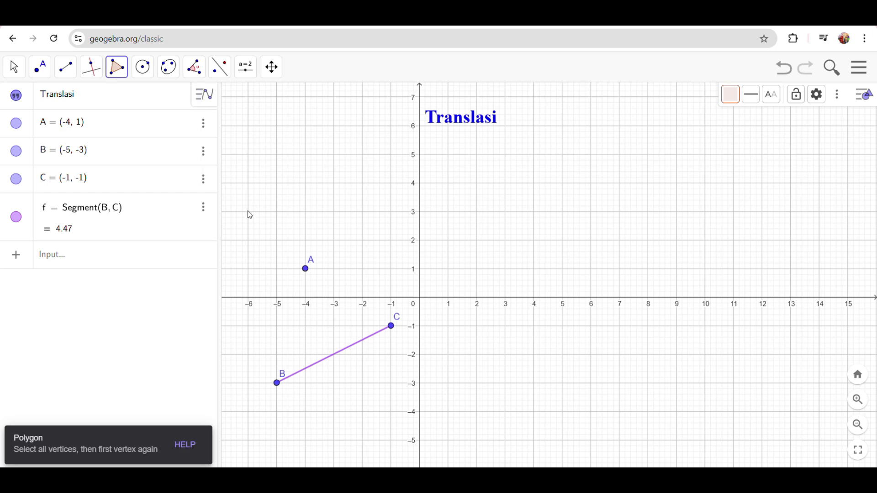
left_click(248, 212)
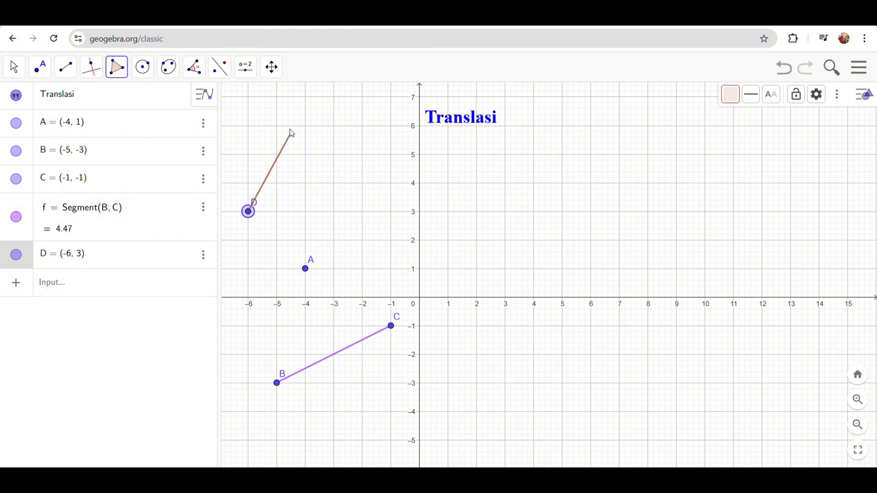
left_click(278, 126)
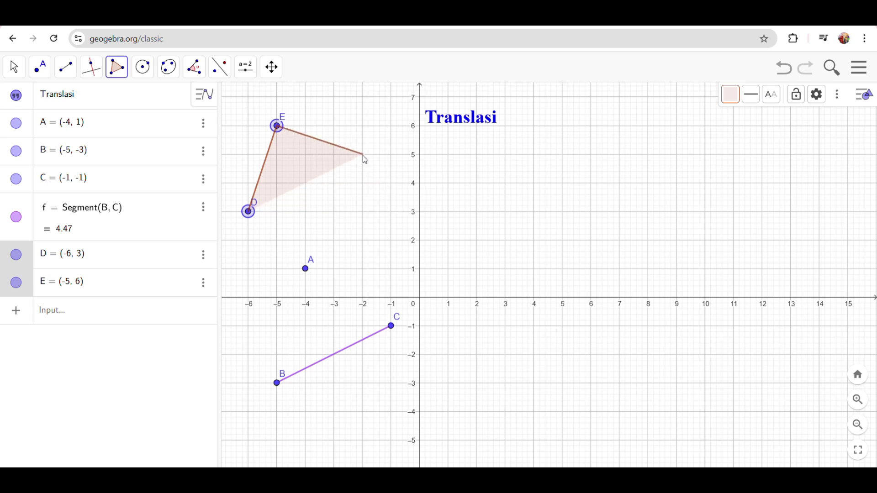
left_click(363, 155)
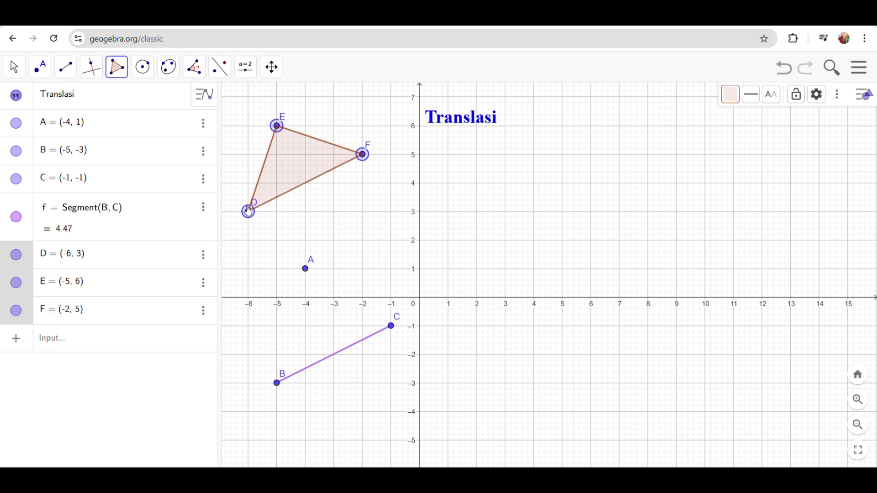
left_click(249, 212)
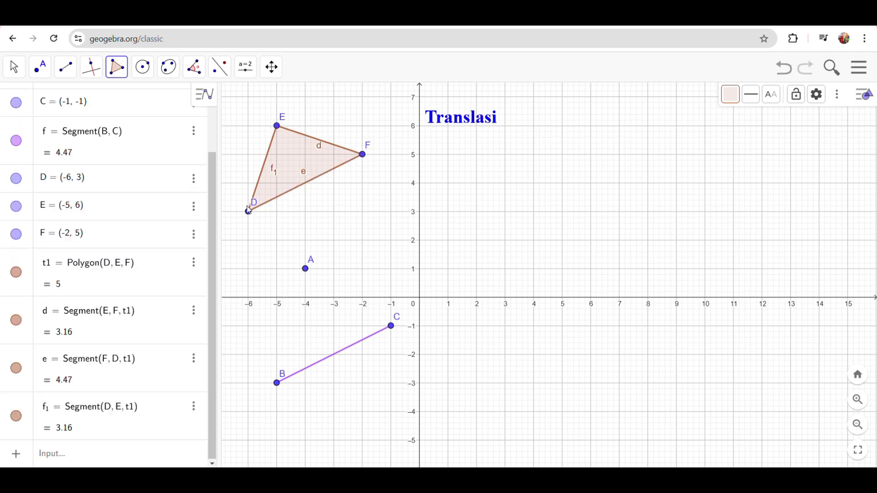
Step: Hide the labels of the three sides of triangle DEF
right_click(307, 189)
key("Escape")
right_click(319, 140)
left_click(364, 215)
right_click(267, 165)
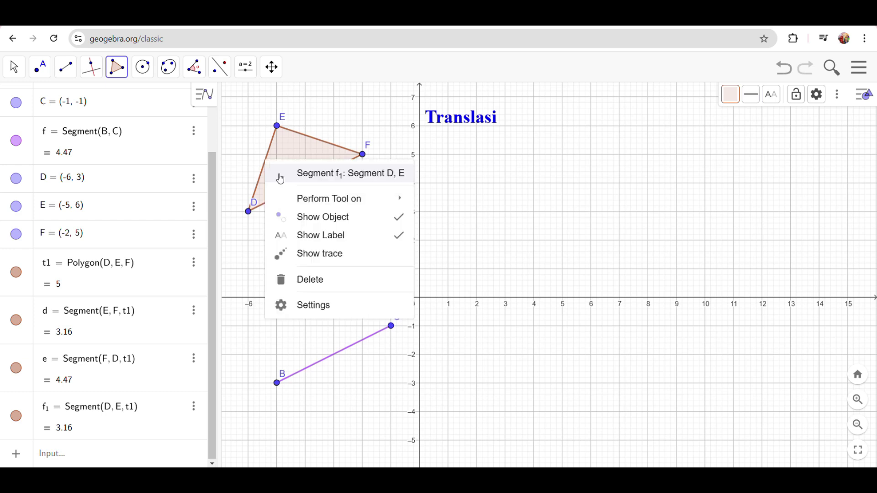
left_click(304, 234)
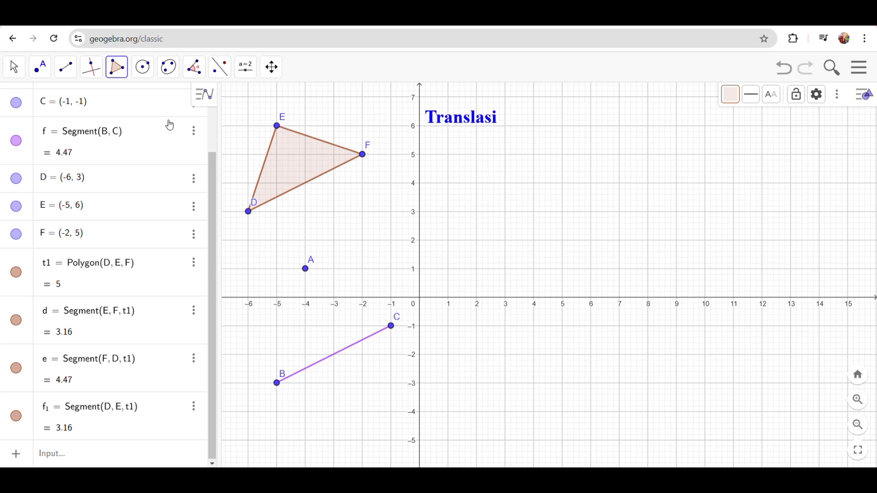
Step: Create a number slider named Translasi with a minimum of 0, placed starting at about (2, 1)
left_click(248, 72)
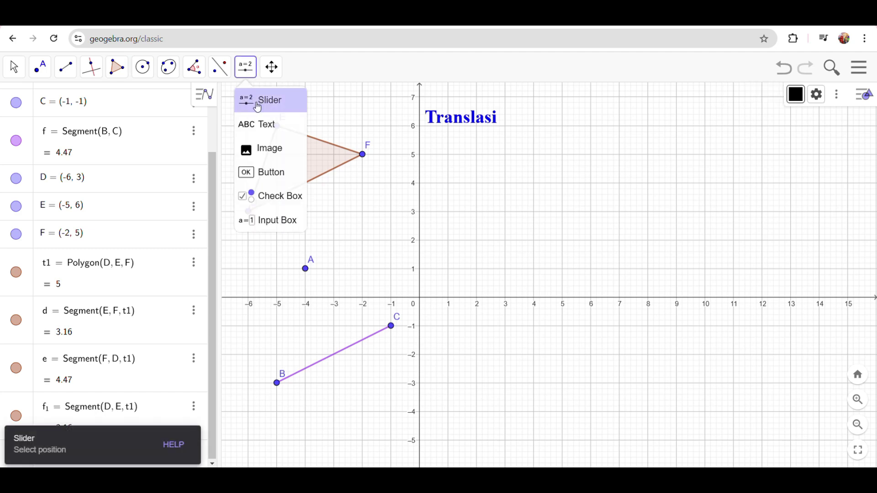
left_click(248, 72)
left_click(247, 71)
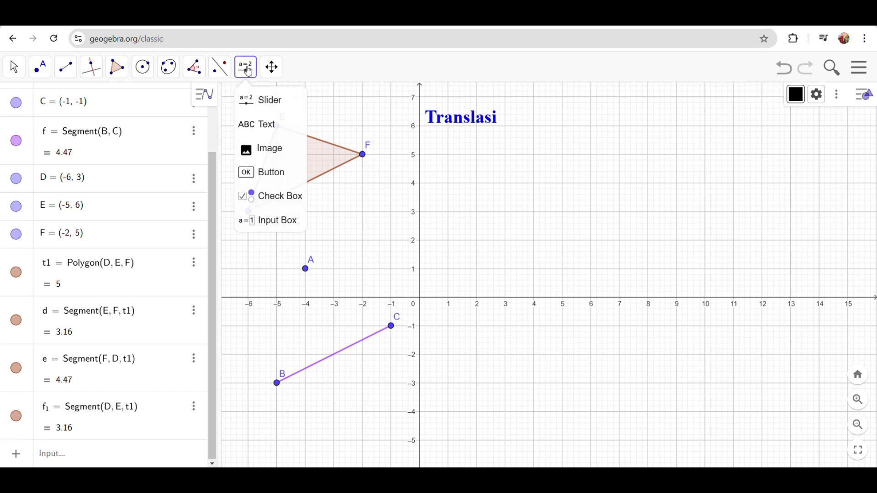
left_click(259, 100)
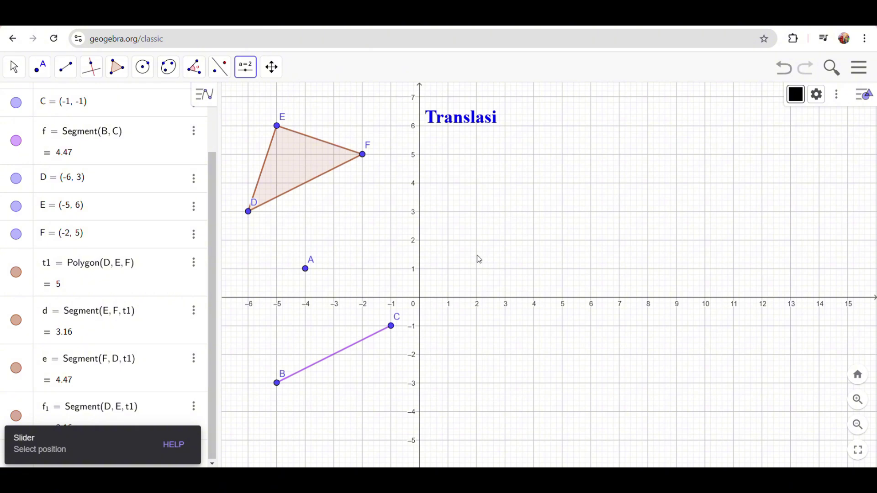
left_click(480, 270)
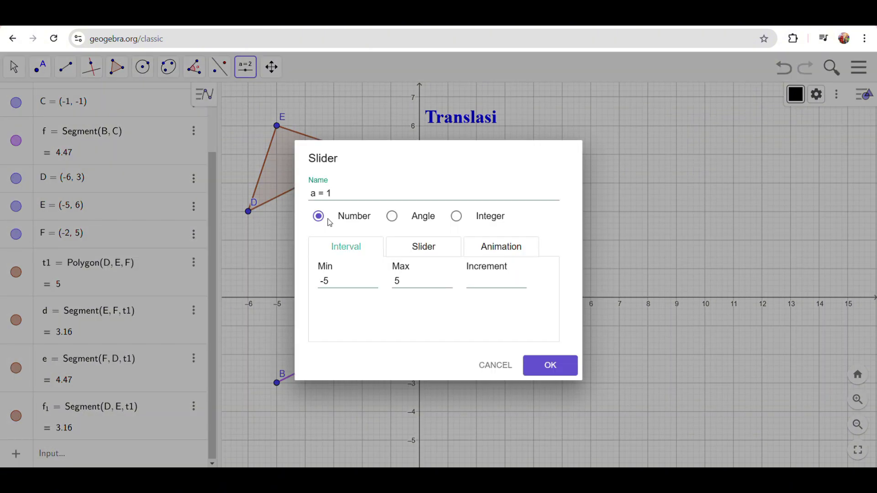
left_click(342, 194)
left_click_drag(342, 194, 189, 187)
type("Translasi")
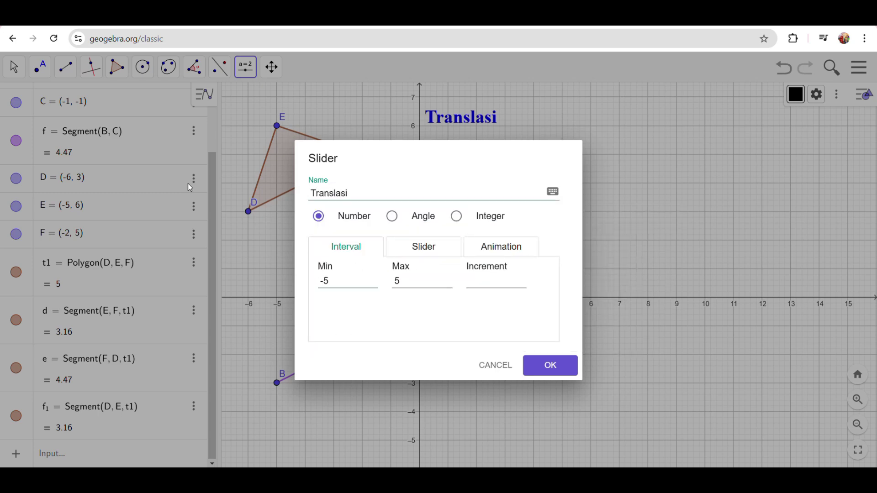
left_click(356, 283)
left_click_drag(355, 283, 259, 264)
type("0")
left_click(556, 369)
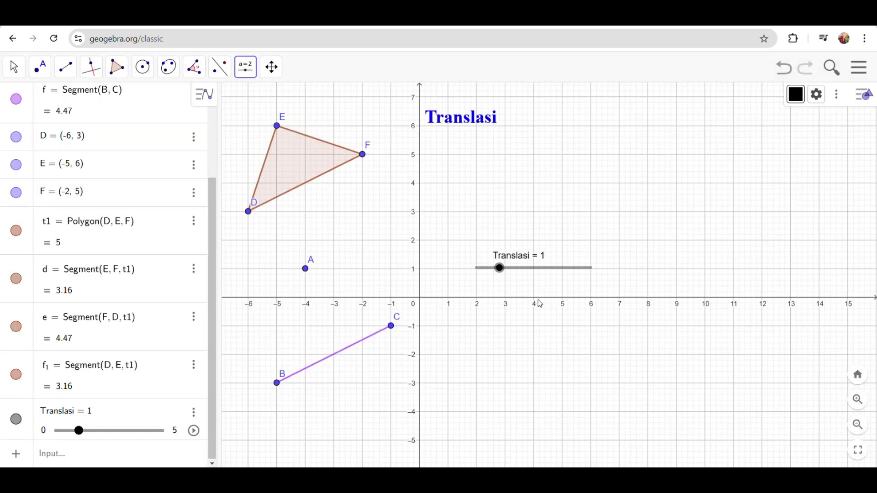
left_click(70, 72)
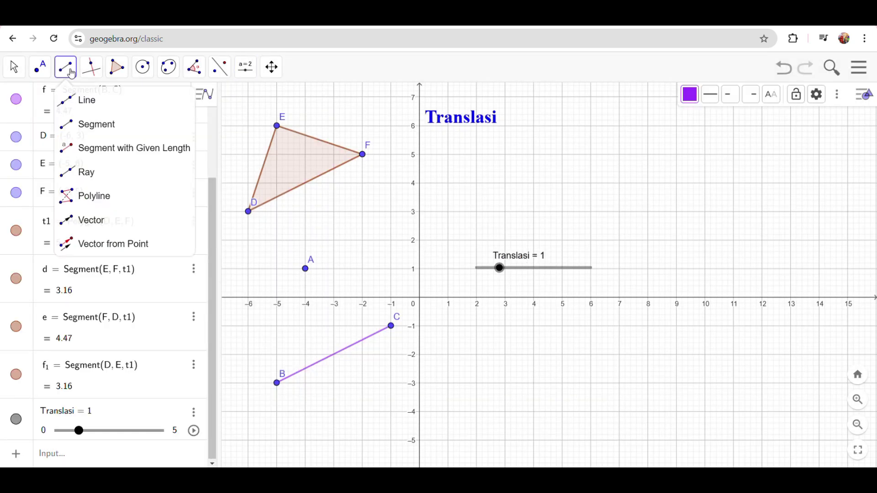
left_click(80, 100)
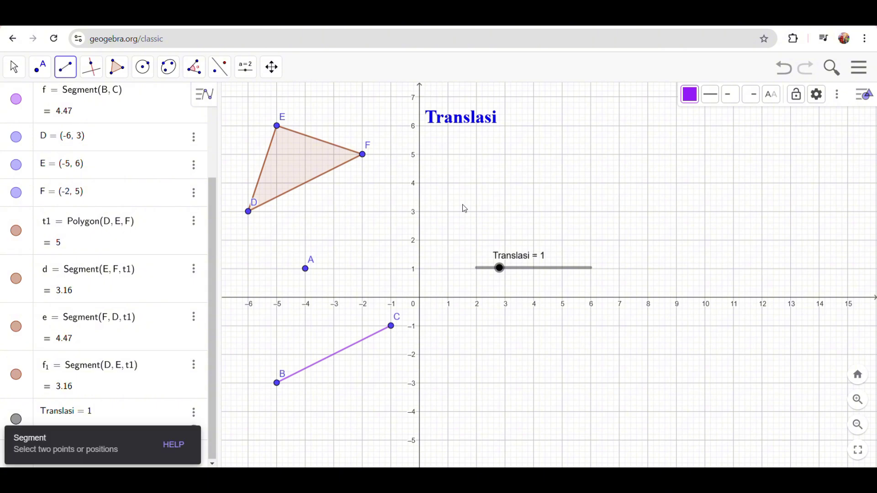
left_click(505, 212)
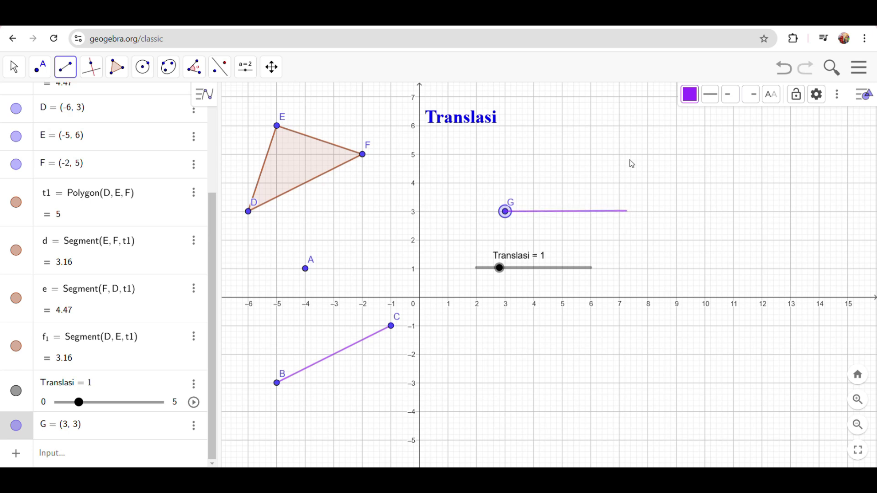
left_click(784, 67)
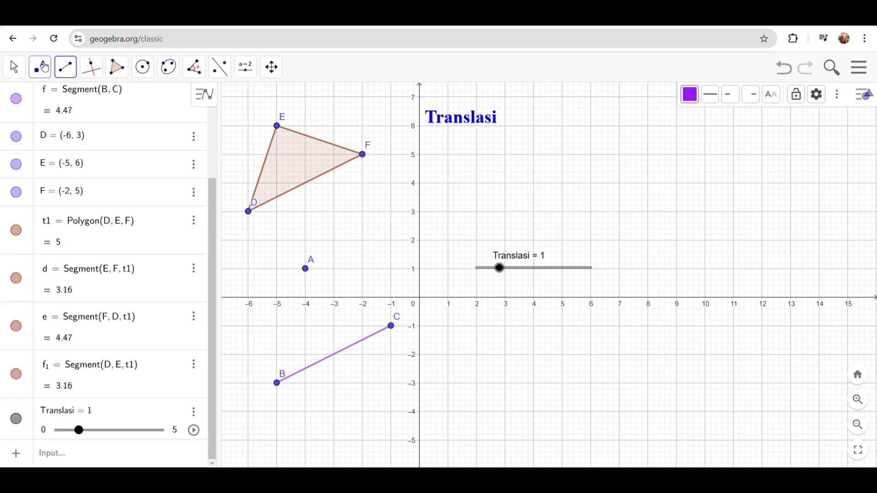
Step: Draw a segment from (3, 3) with the Segment with Given Length tool, using Translasi as its length
left_click(70, 74)
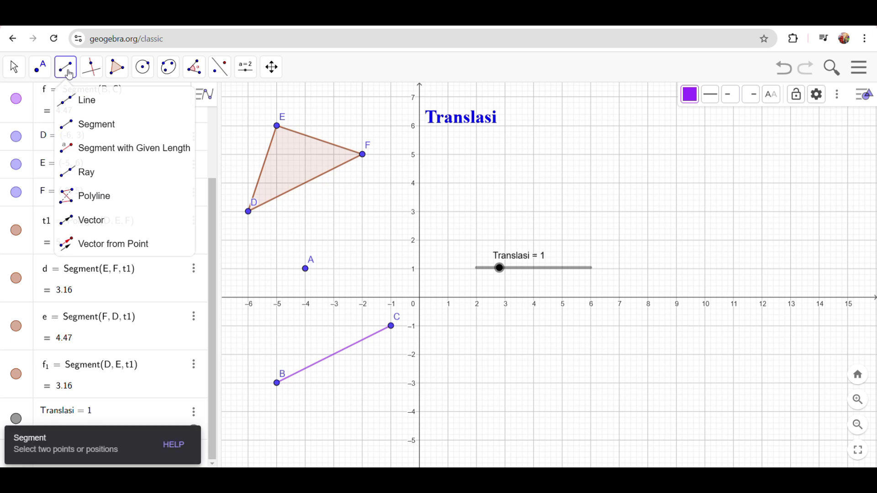
left_click(105, 153)
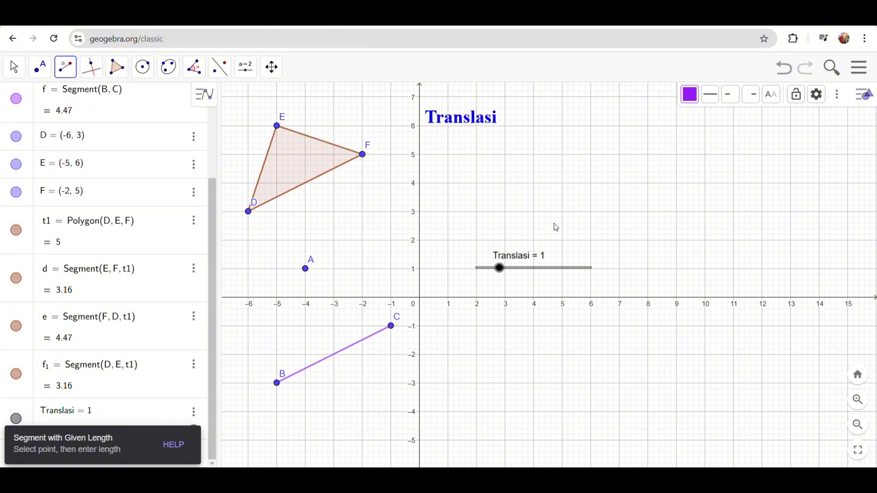
left_click(507, 216)
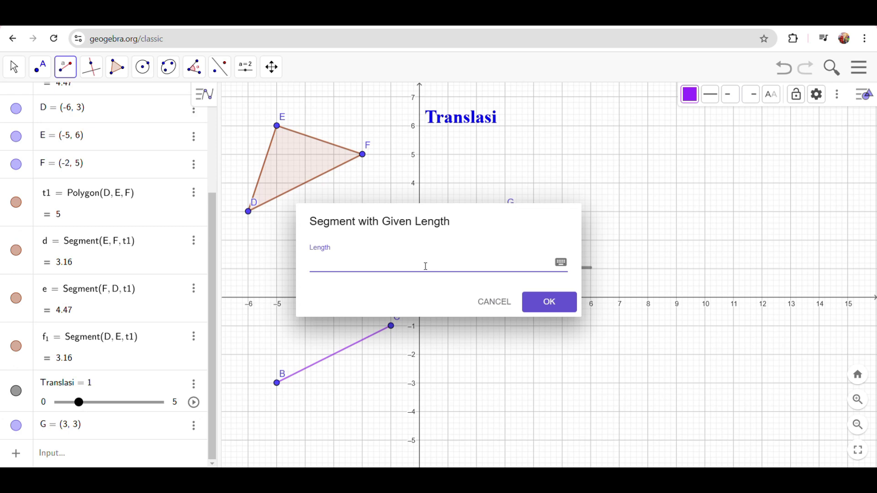
type("Translasi")
left_click(554, 306)
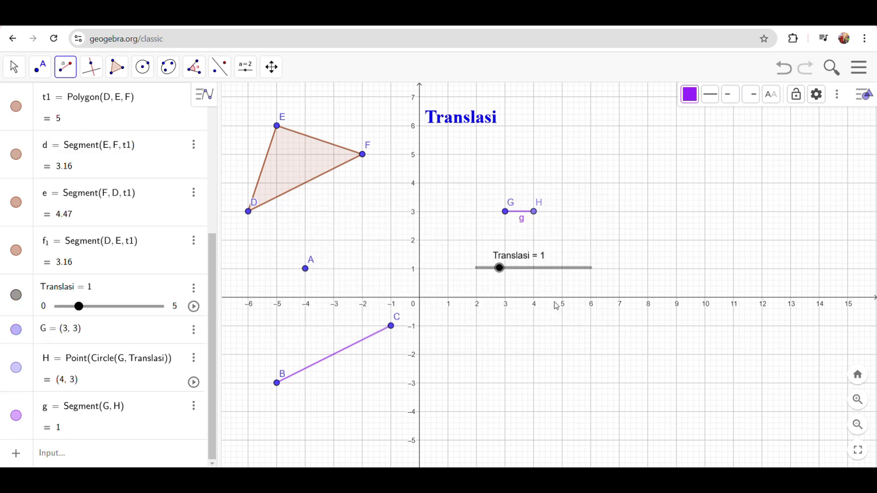
Step: Color the segment between points G and H black
right_click(521, 216)
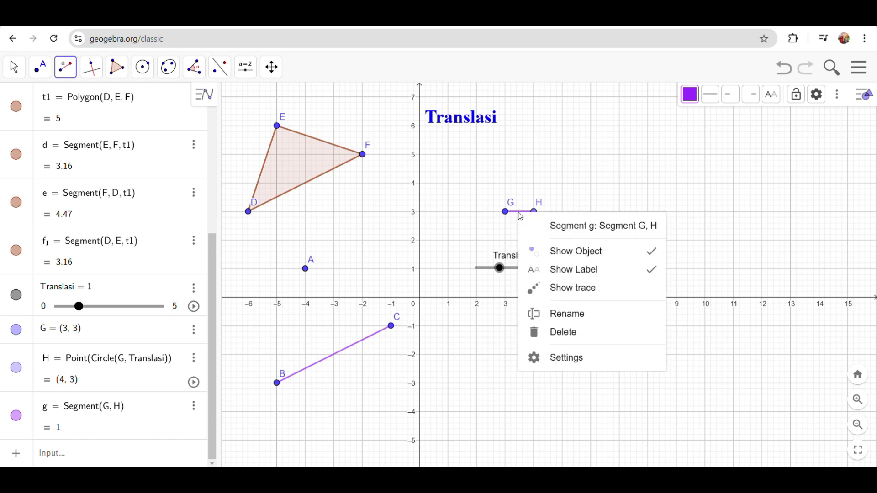
left_click(563, 359)
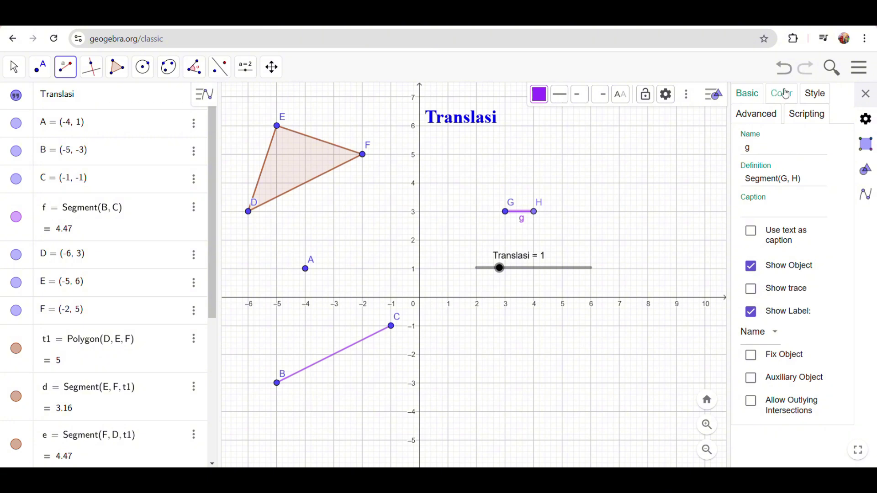
left_click(539, 95)
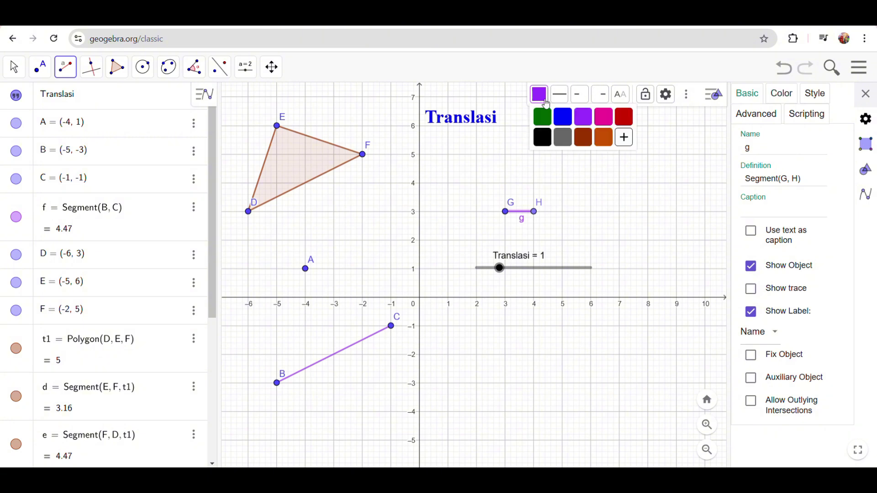
left_click(543, 138)
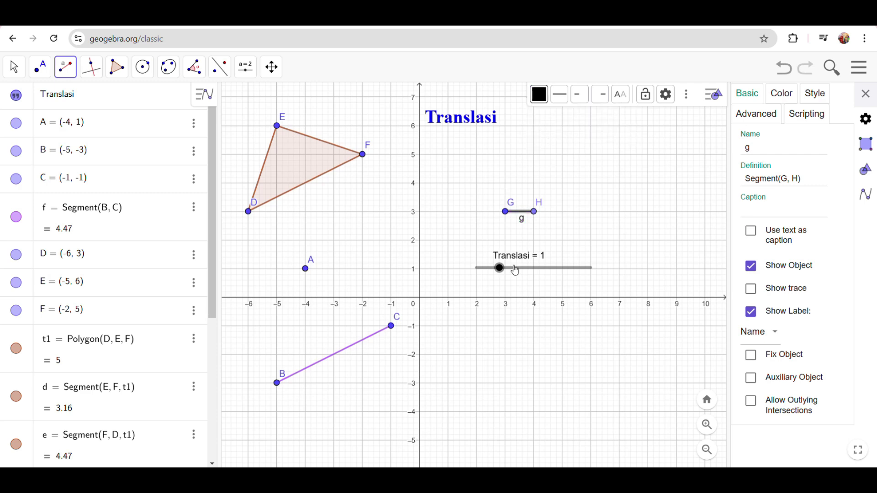
Step: Set the Translasi slider to 3.1 and hide the label of the segment between points G and H
left_click_drag(505, 273, 548, 282)
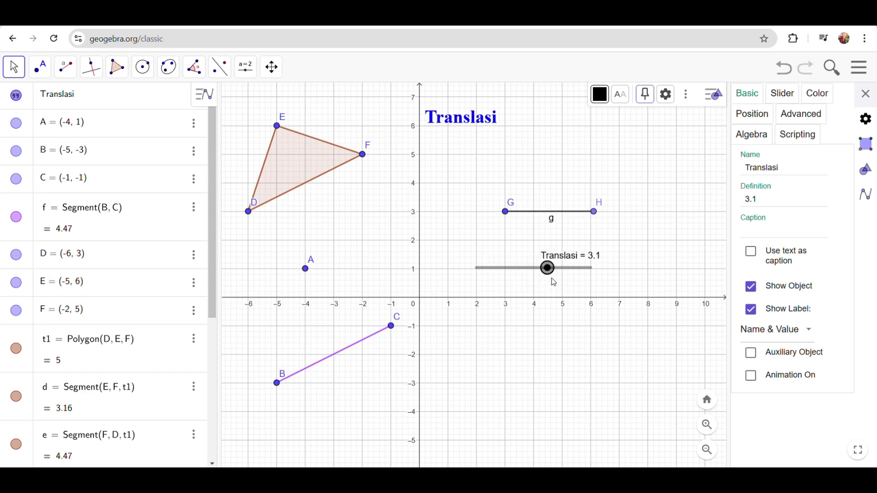
right_click(571, 214)
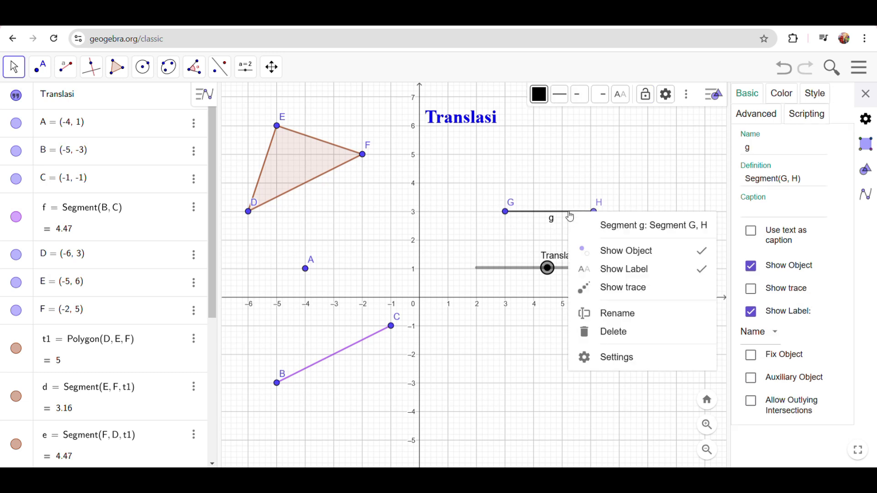
left_click(617, 269)
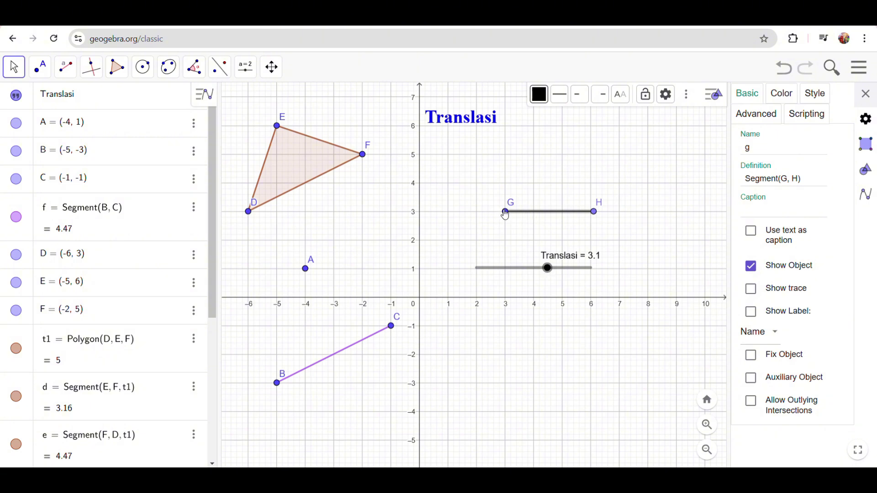
Step: Create a vector from point G to point H
left_click(64, 78)
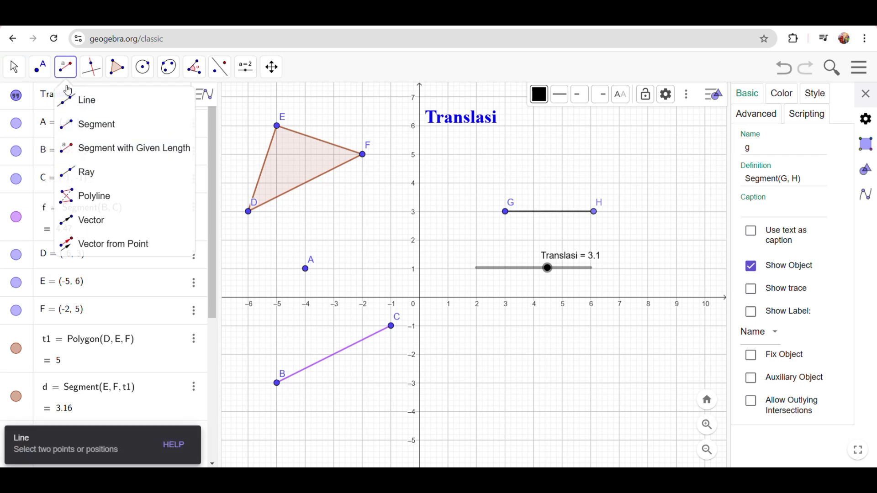
left_click(85, 222)
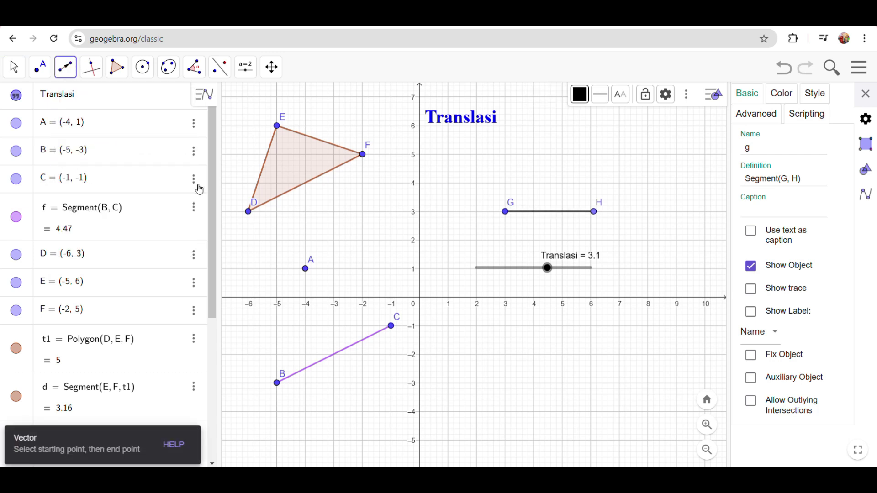
left_click(506, 213)
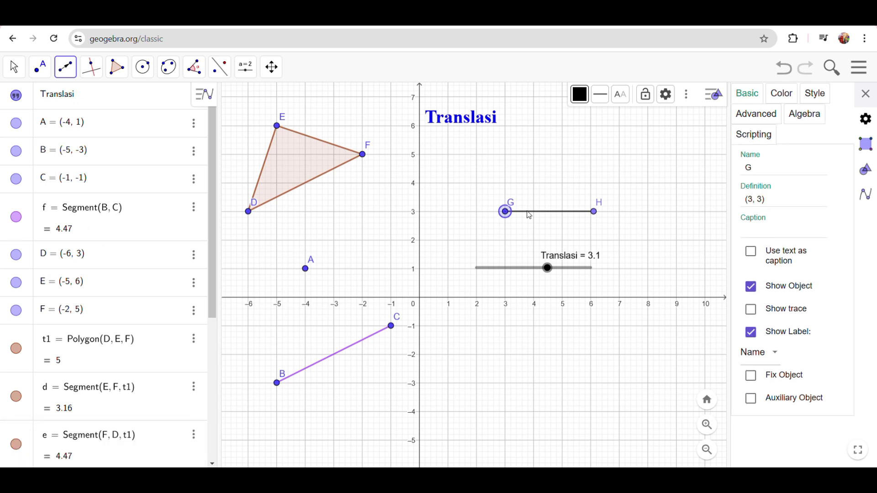
left_click(595, 214)
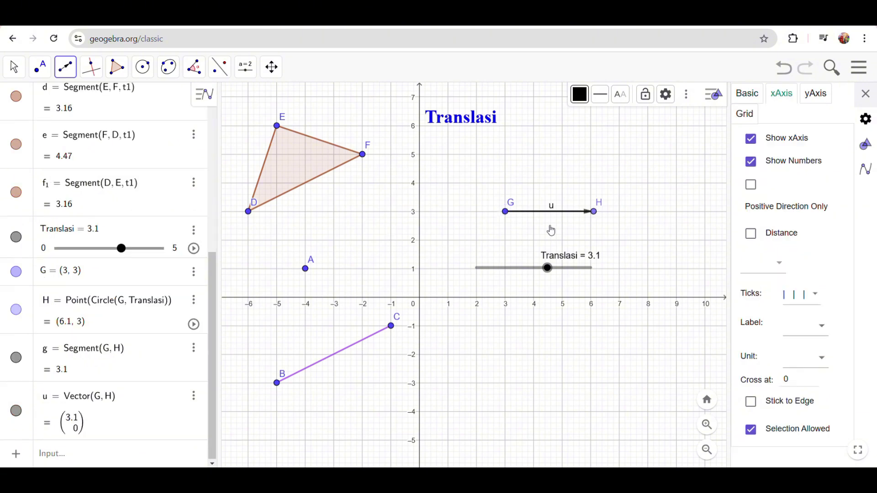
key("Escape")
Step: Set the Translasi slider to 3.6 and rotate point H around G to about (6.5, 3.8)
left_click(548, 269)
mouse_move(548, 271)
left_mouse_down()
mouse_move(530, 271)
mouse_move(561, 271)
mouse_move(508, 270)
mouse_move(590, 274)
mouse_move(558, 279)
left_mouse_up()
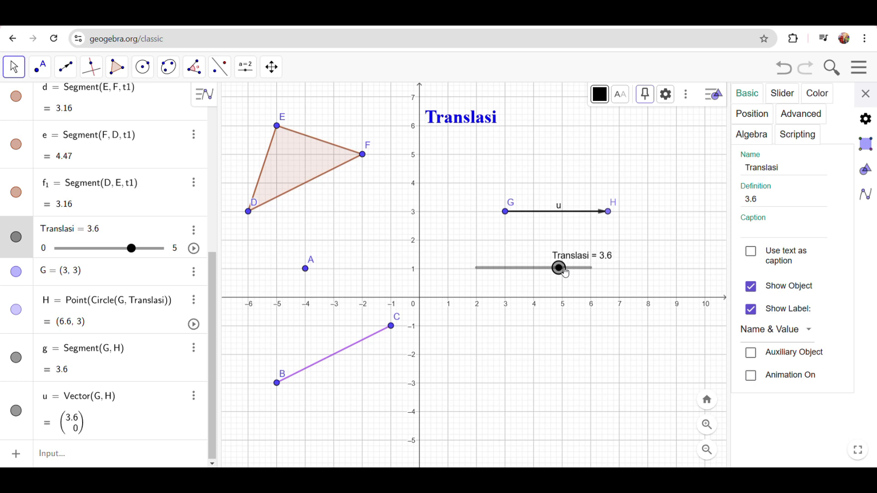
left_click(609, 213)
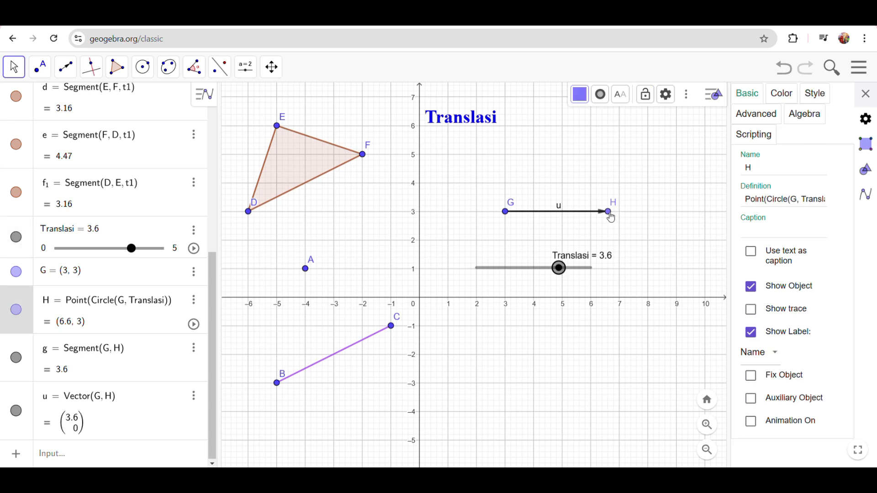
left_click_drag(611, 217, 606, 187)
Step: Shorten the vector by lowering the Translasi slider first to 3 and finally to 2.3
left_click(560, 268)
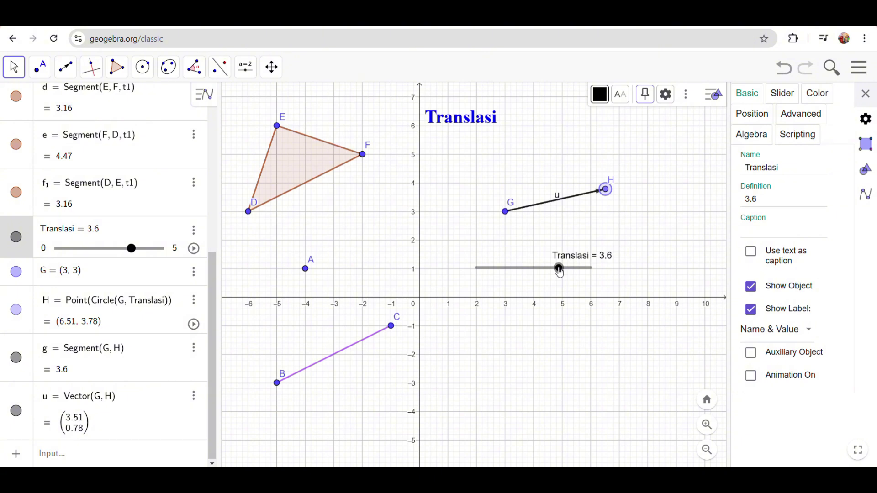
mouse_move(560, 272)
left_mouse_down()
mouse_move(496, 274)
mouse_move(570, 279)
mouse_move(504, 276)
mouse_move(546, 276)
left_mouse_up()
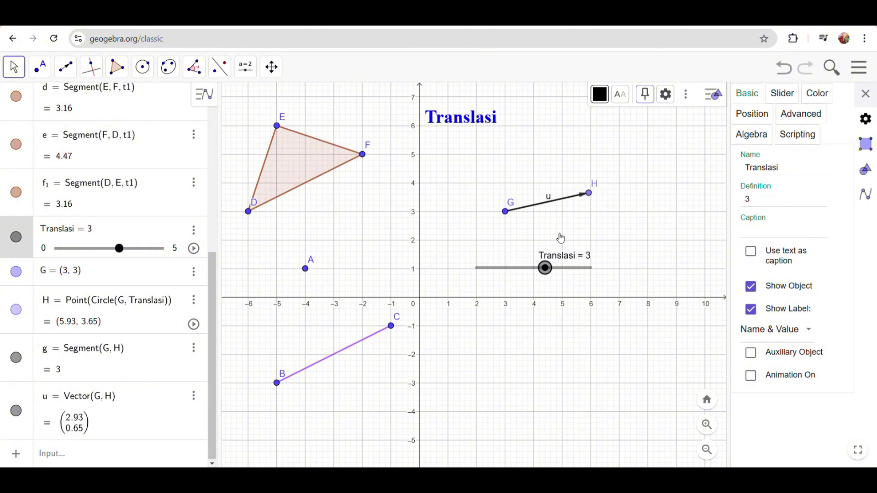
left_click(590, 193)
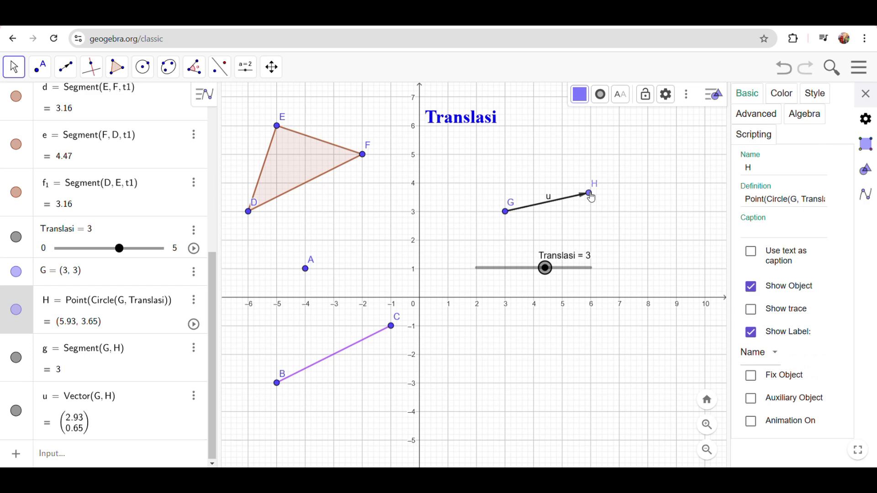
left_click(545, 268)
mouse_move(546, 268)
left_mouse_down()
mouse_move(507, 268)
mouse_move(530, 271)
left_mouse_up()
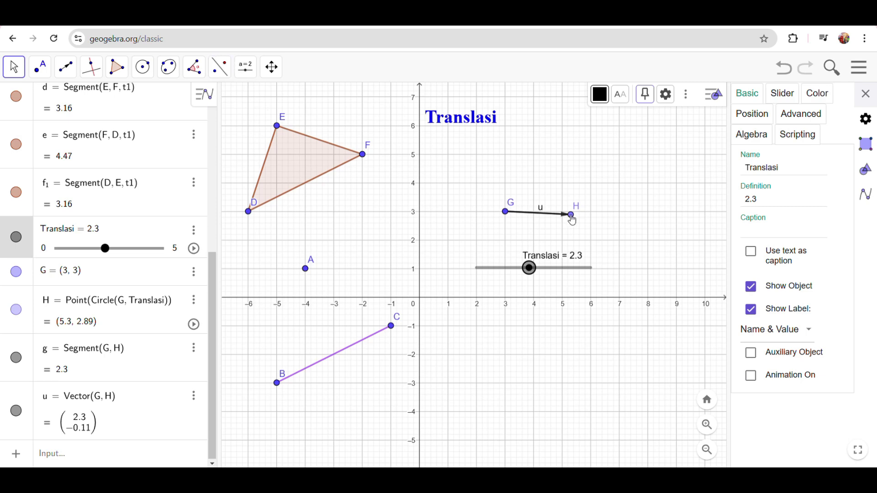
Step: Rotate point H around G so that the vector ends at about (1.94, 5.04)
left_click_drag(571, 215, 461, 242)
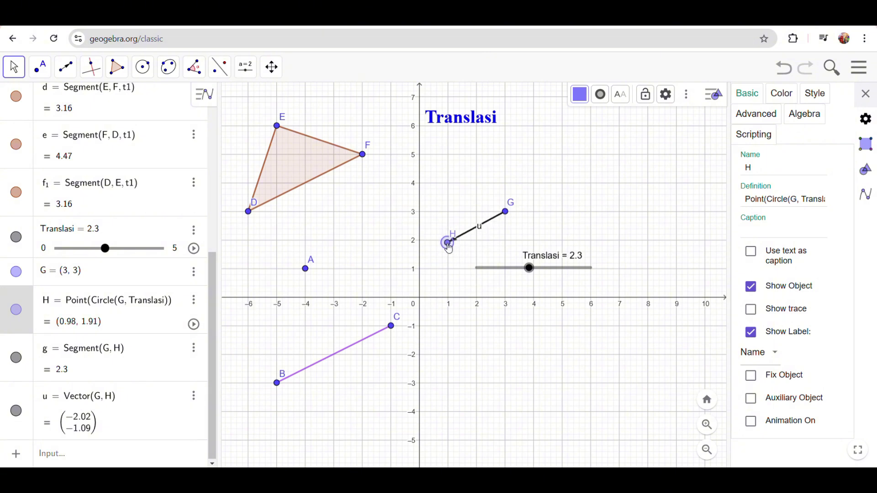
left_click_drag(448, 242, 480, 165)
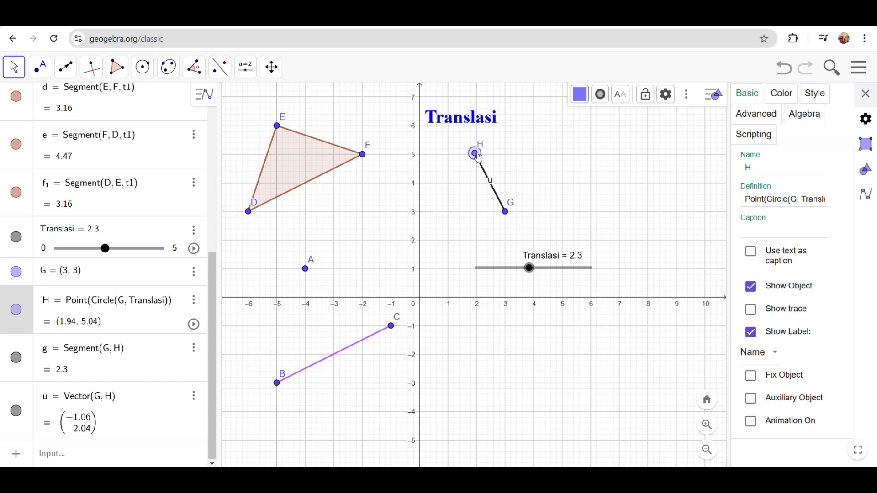
left_click_drag(478, 159, 481, 158)
left_click_drag(530, 265, 529, 268)
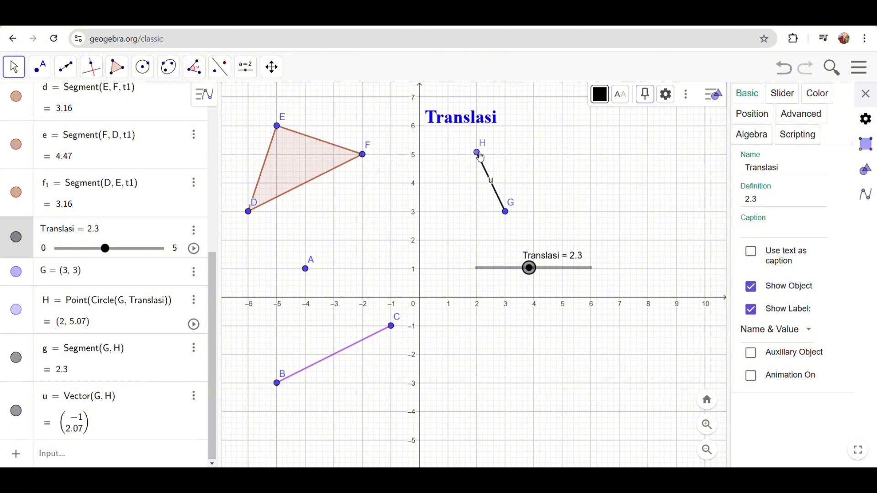
left_click_drag(480, 158, 481, 155)
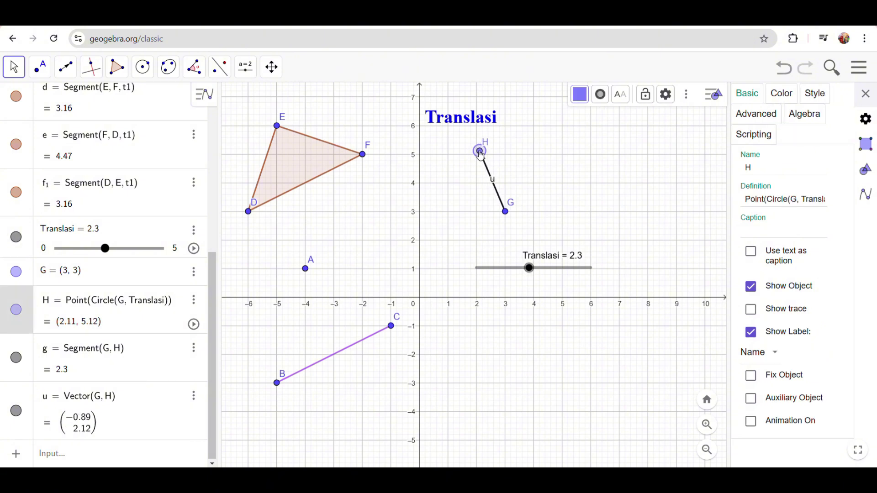
key("ctrl+z")
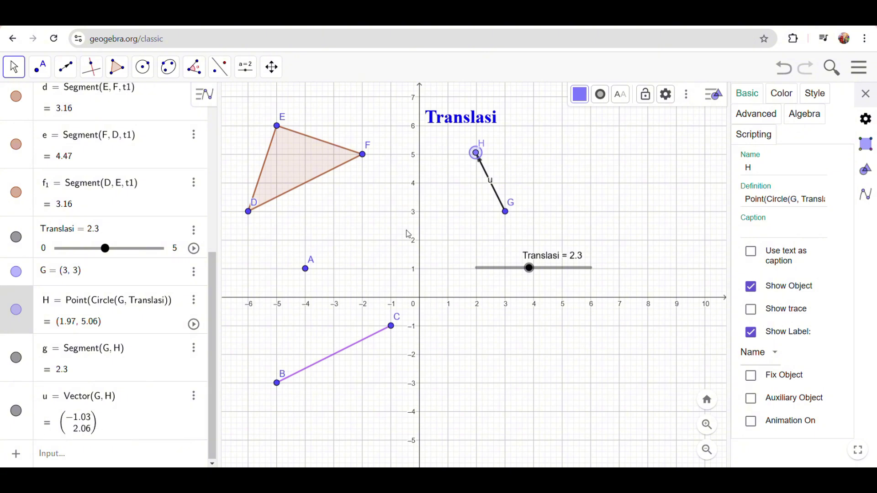
mouse_move(477, 156)
left_mouse_down()
mouse_move(441, 211)
mouse_move(445, 230)
mouse_move(571, 223)
mouse_move(562, 214)
mouse_move(441, 208)
mouse_move(467, 163)
mouse_move(479, 163)
left_mouse_up()
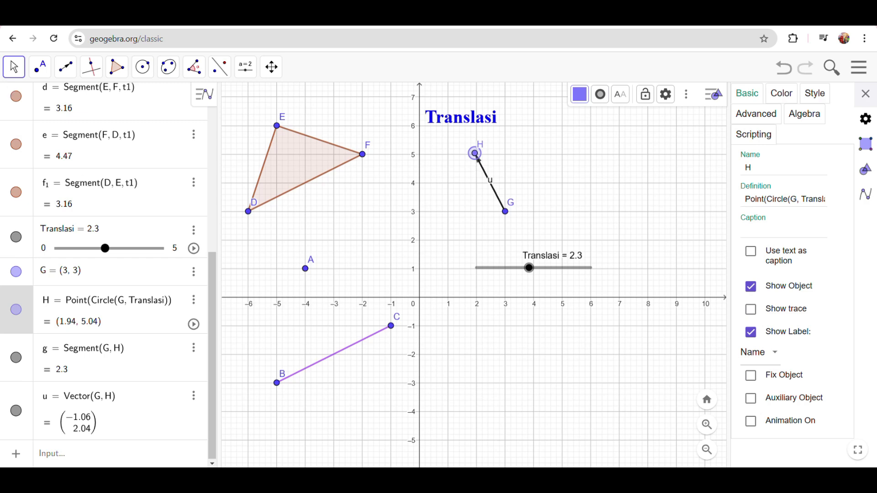
Step: Translate point A by vector u with the Translate by Vector tool
left_click(221, 72)
mouse_move(260, 64)
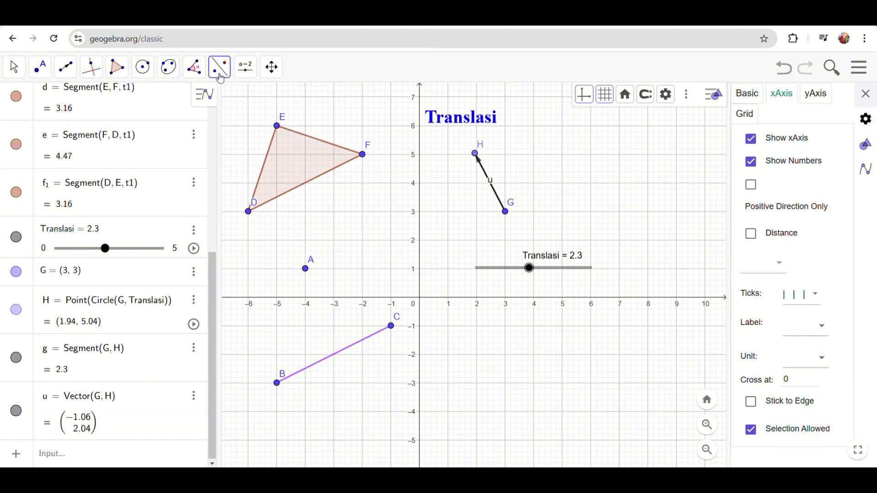
mouse_move(221, 79)
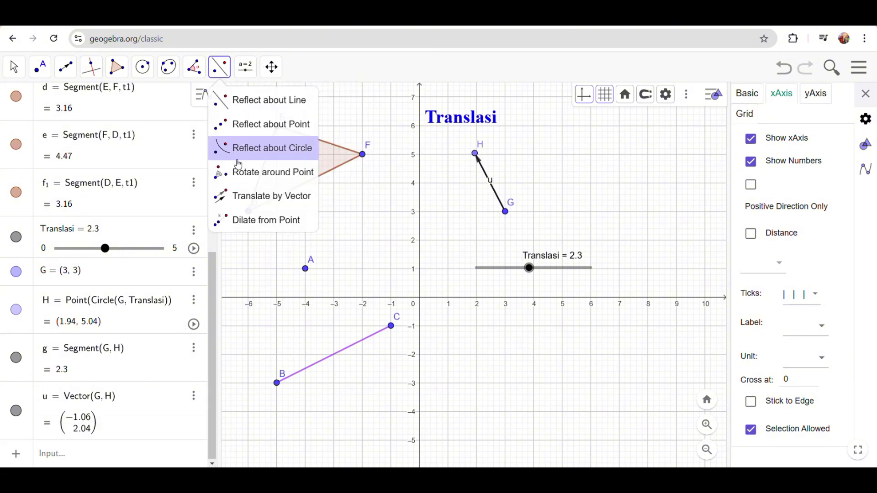
left_click(236, 201)
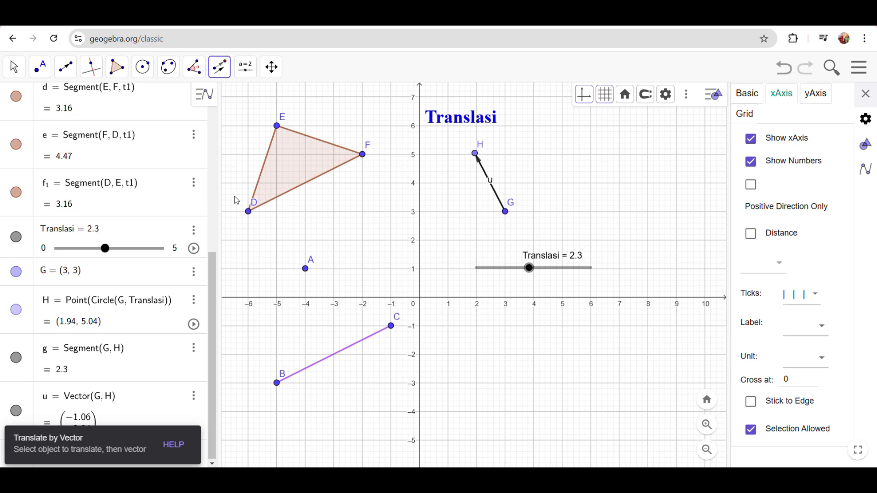
left_click(307, 271)
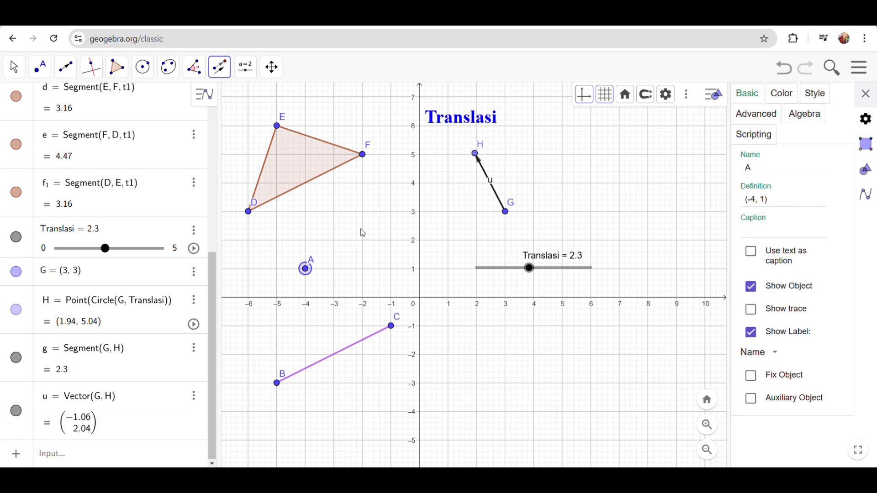
left_click(498, 201)
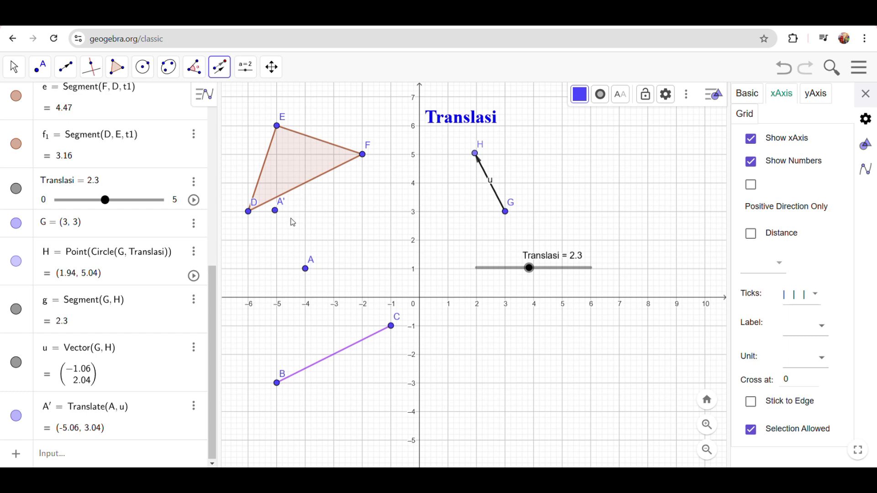
Step: Translate segment BC and triangle DEF by vector u
left_click(348, 352)
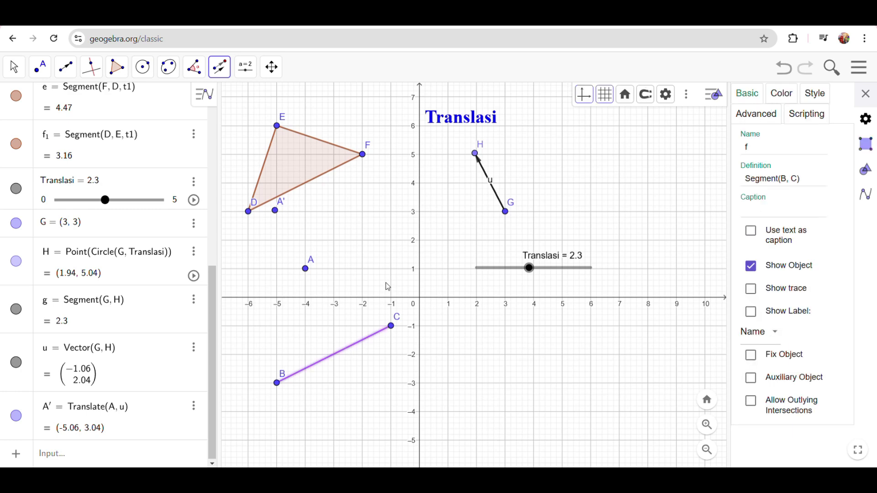
left_click(499, 199)
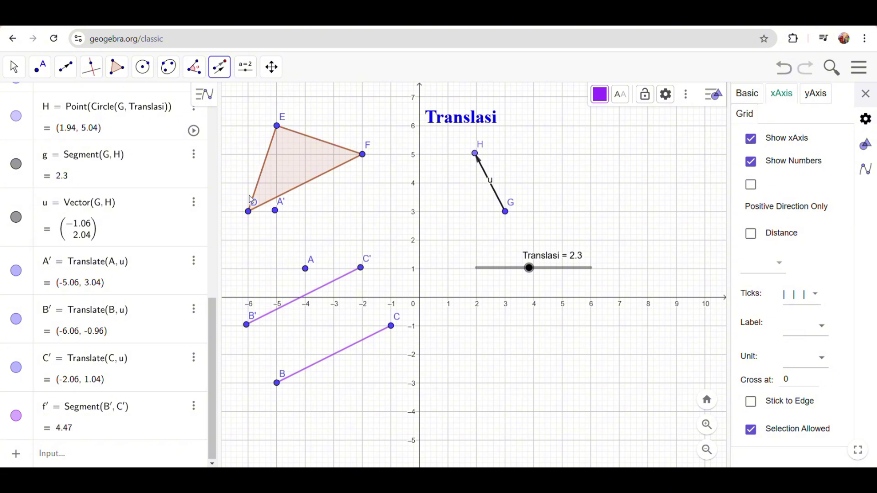
left_click(302, 168)
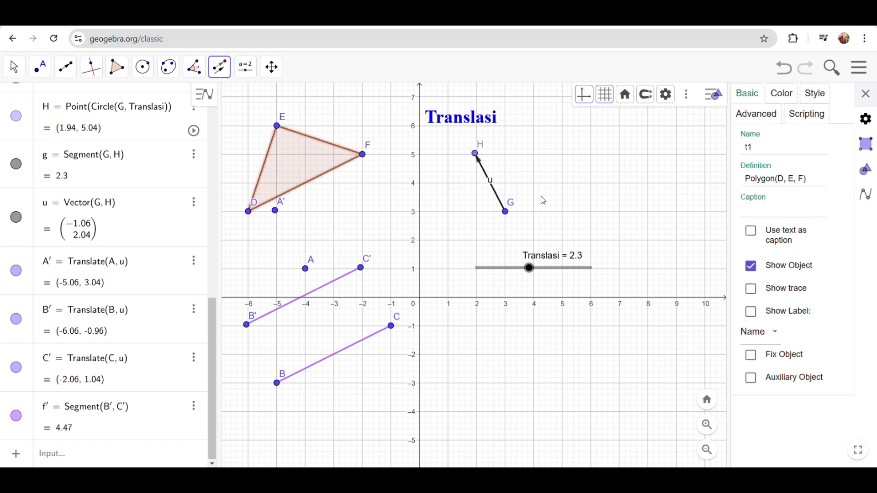
left_click(498, 199)
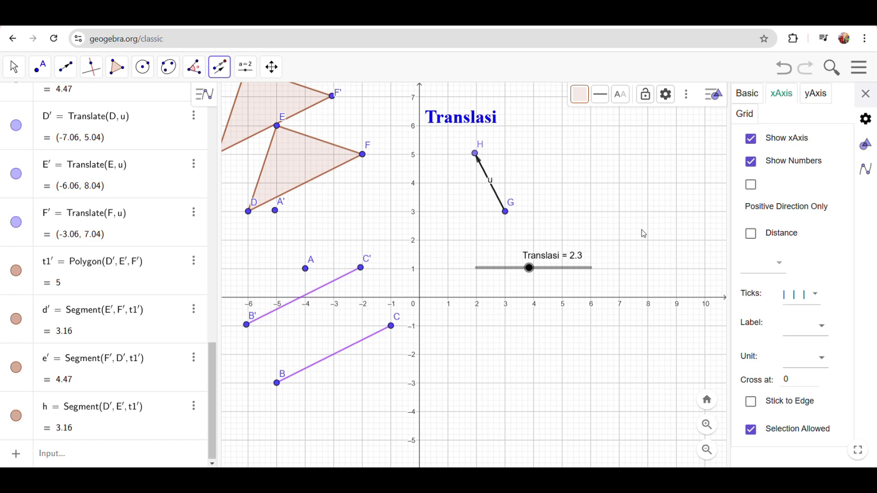
Step: Reposition the Translasi slider clear below vector u, at about y = 1.4, and set it to 2.6
left_click(14, 67)
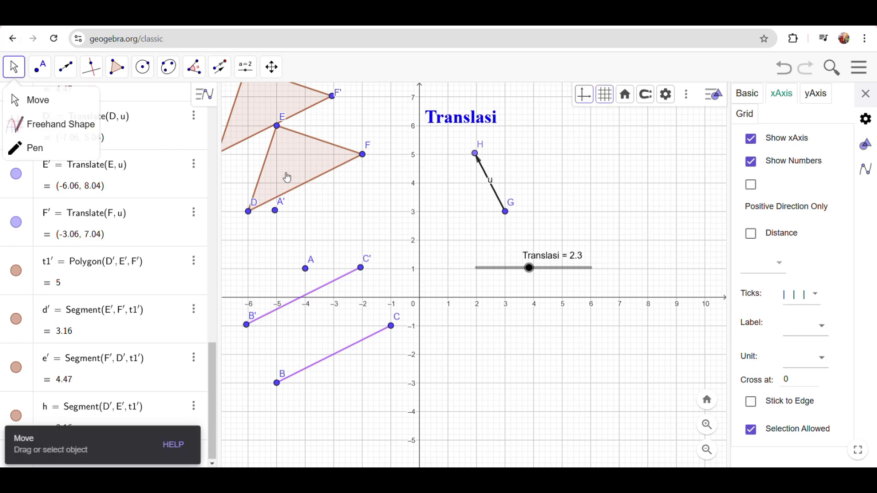
left_click_drag(443, 213, 487, 264)
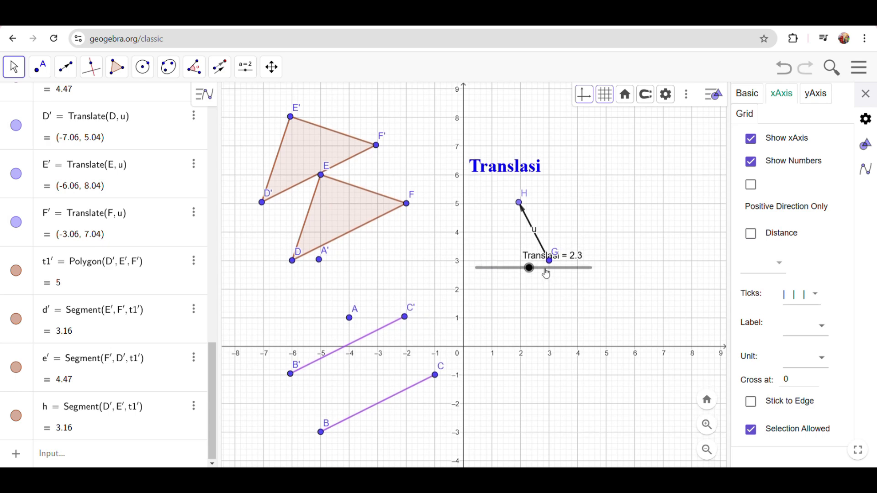
left_click_drag(547, 273, 552, 312)
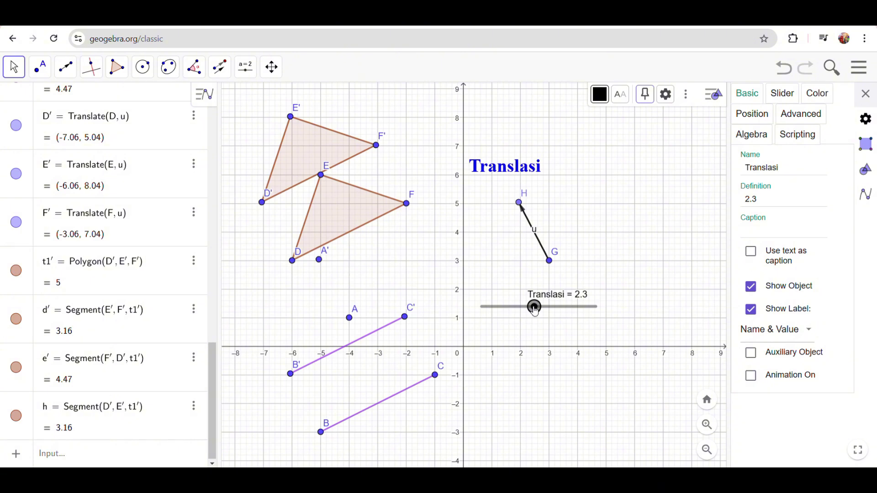
mouse_move(534, 308)
left_mouse_down()
mouse_move(579, 311)
mouse_move(523, 310)
mouse_move(569, 320)
mouse_move(510, 323)
mouse_move(562, 320)
mouse_move(520, 321)
mouse_move(541, 320)
left_mouse_up()
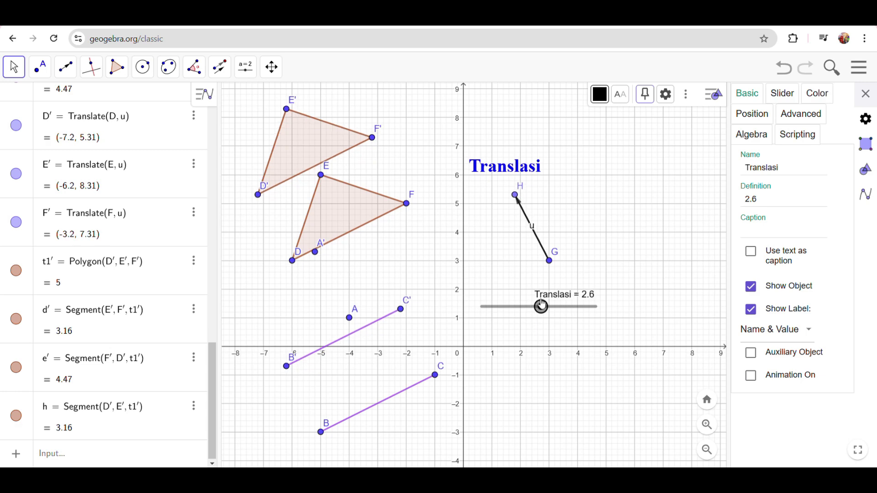
Step: Move point H to about (5.6, 3.4) and turn on animation for the Translasi slider
left_click_drag(521, 199, 640, 250)
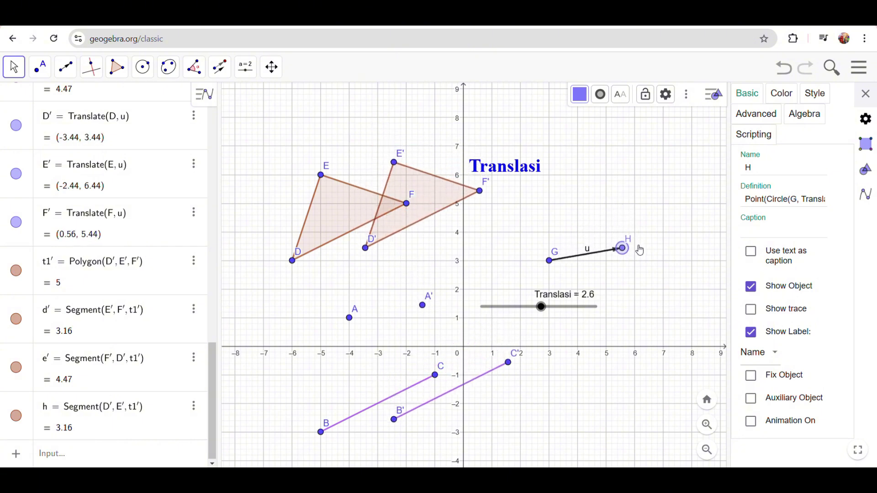
right_click(542, 311)
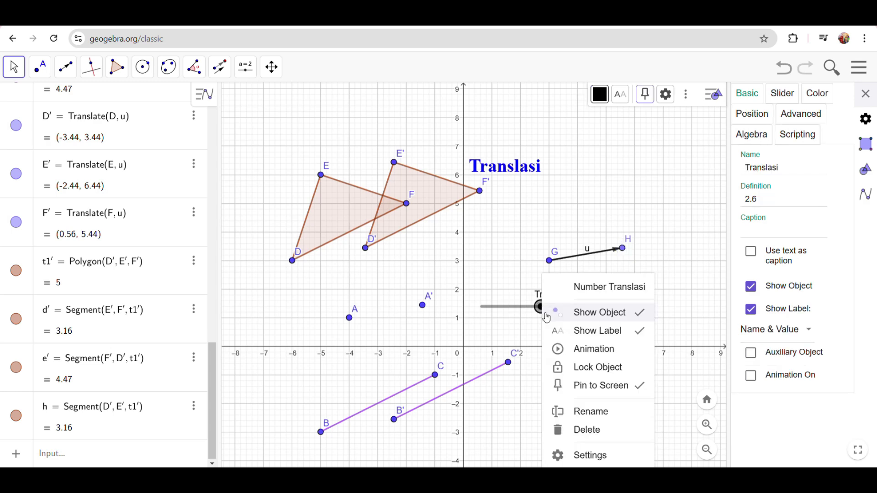
left_click(569, 358)
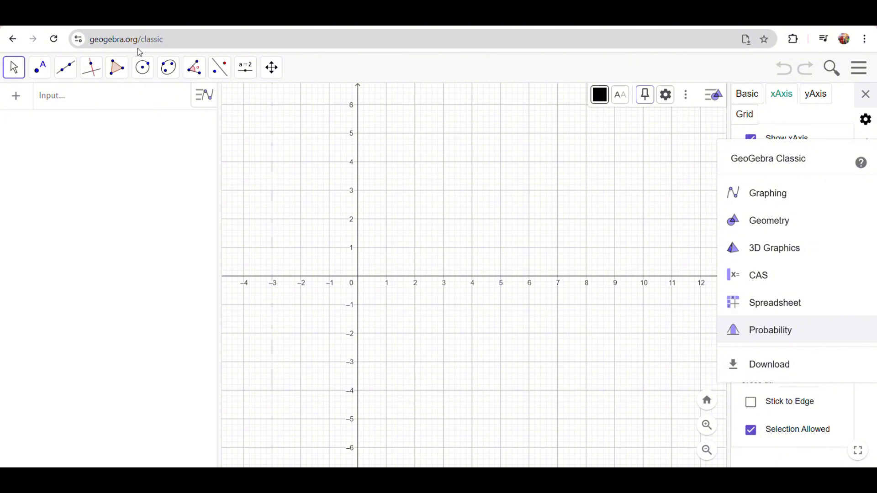
Step: Add the bold text "REFLEKSI" just right of the y-axis, near y = 6
left_click(247, 77)
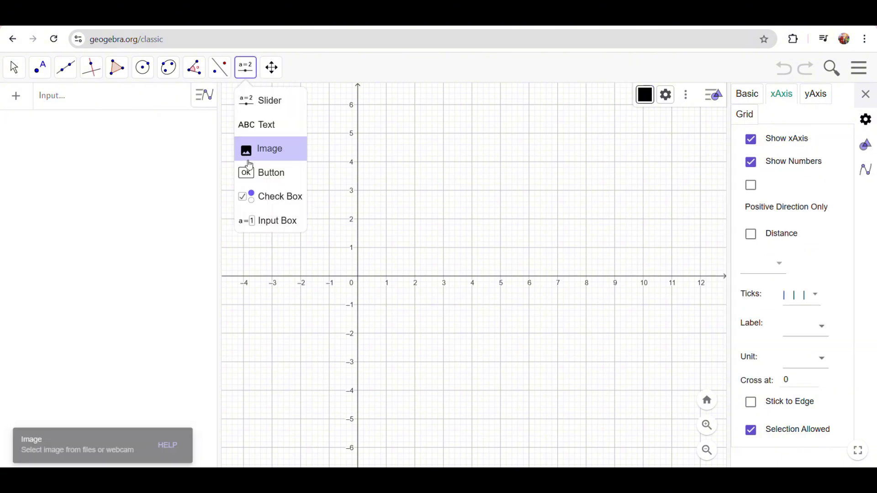
left_click(263, 130)
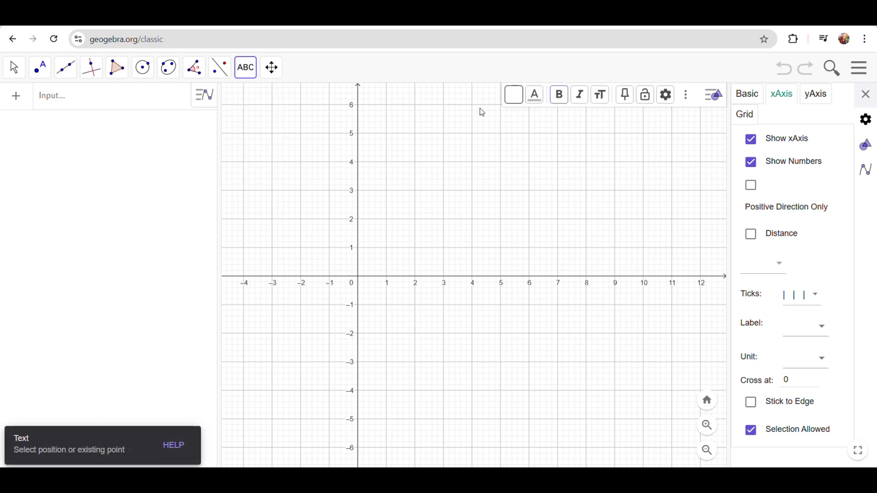
left_click(380, 111)
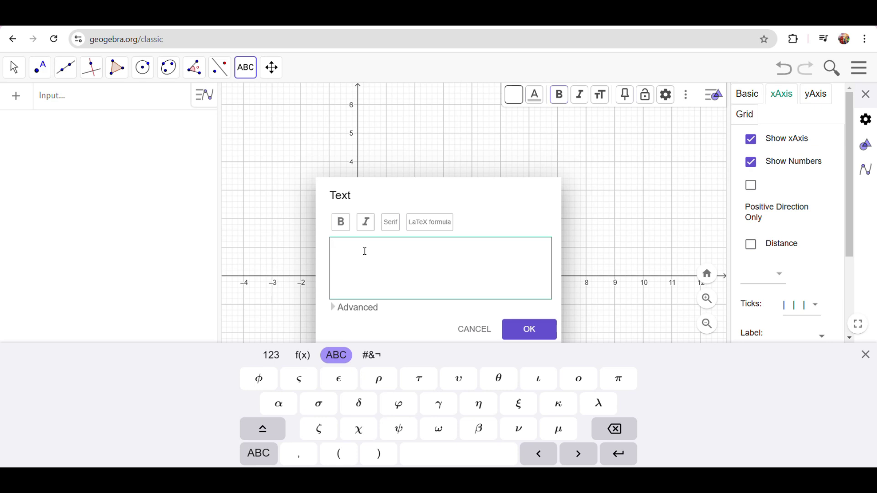
type("REFLEKSI")
left_click(341, 222)
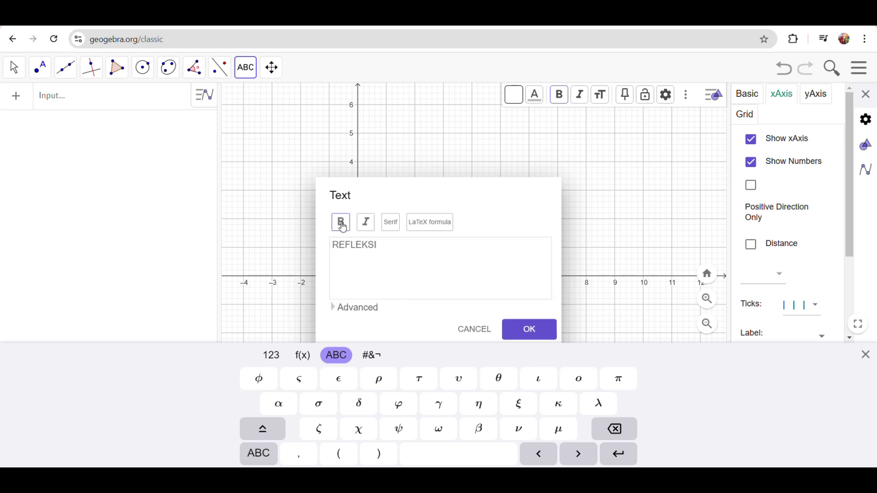
left_click(520, 333)
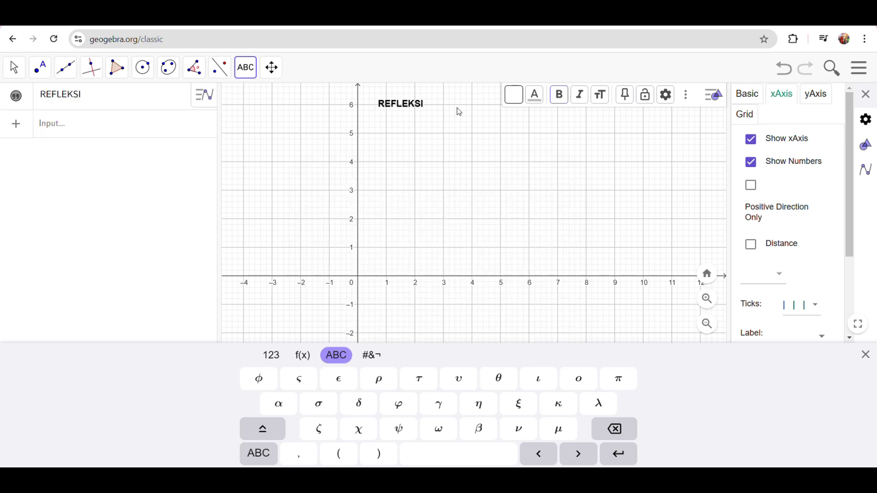
Step: Format the REFLEKSI title in blue with Large size and Serif font, and close its settings
right_click(402, 102)
left_click(440, 266)
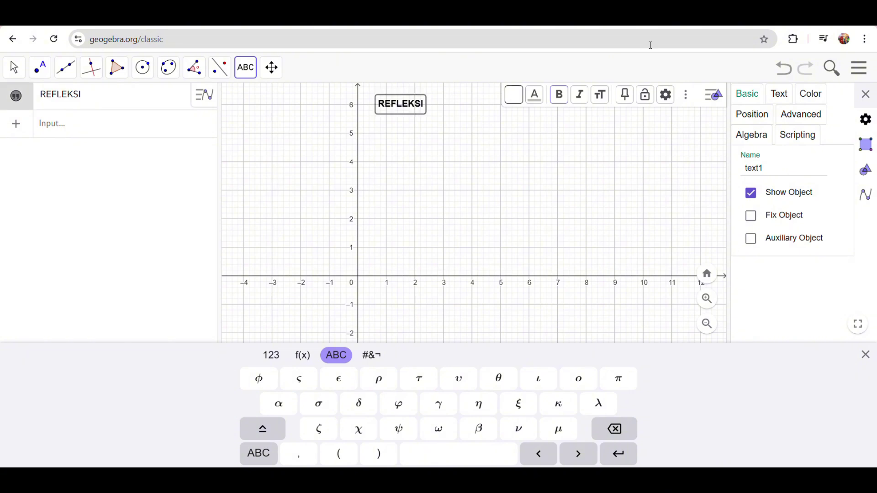
left_click(811, 93)
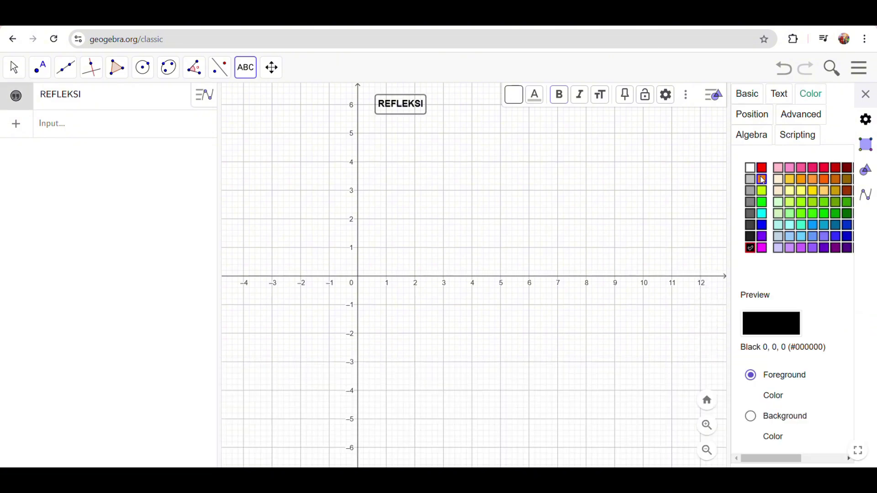
left_click(762, 225)
left_click(780, 94)
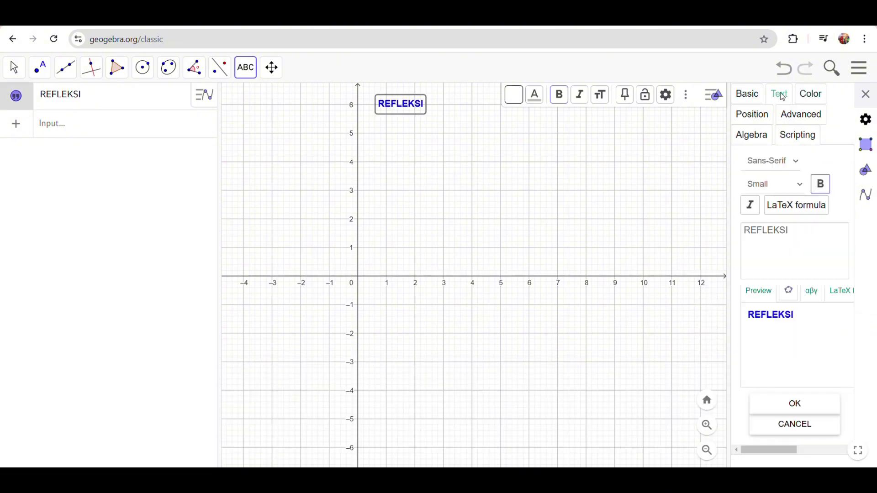
left_click(771, 185)
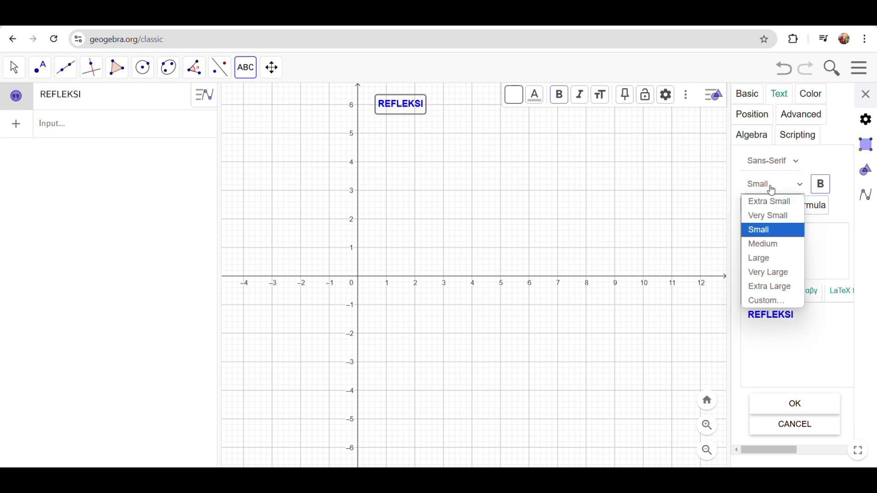
left_click(762, 258)
left_click(772, 161)
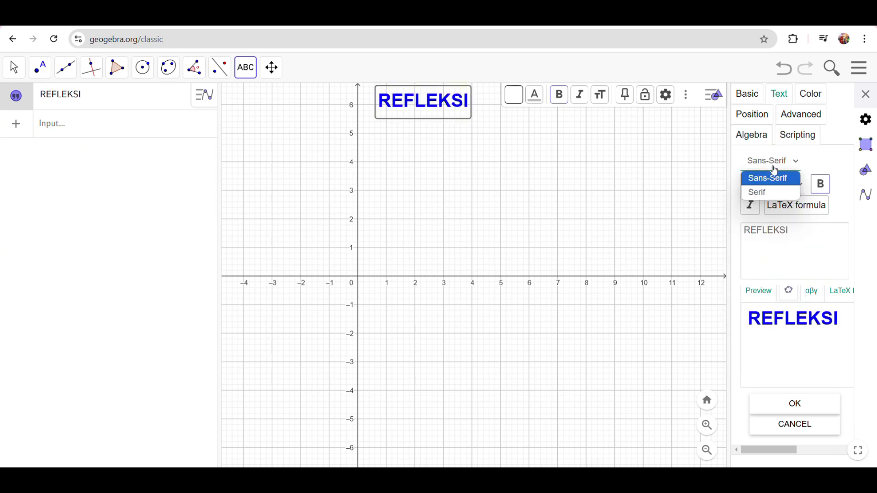
left_click(771, 196)
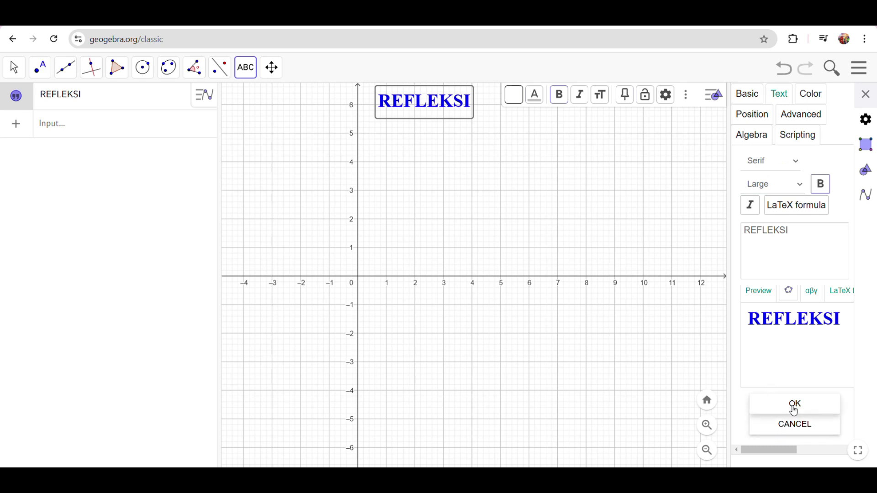
left_click(866, 96)
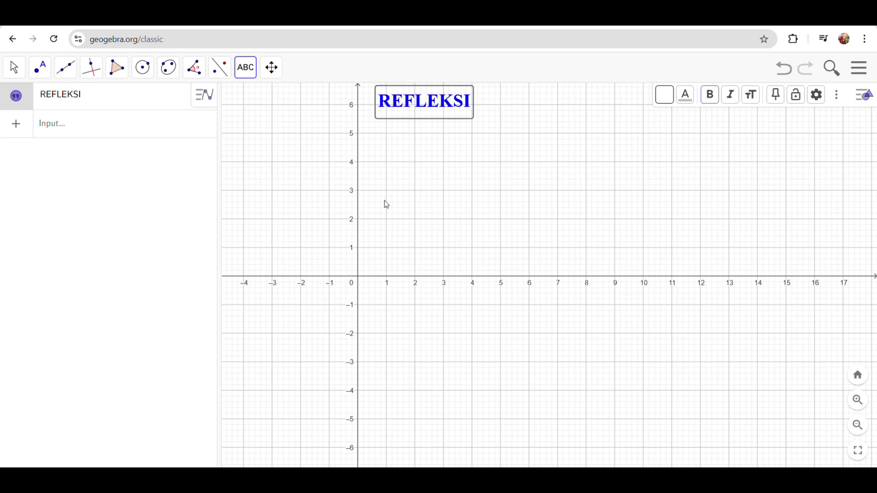
Step: Move the REFLEKSI title up to about y = 8, just right of the y-axis
left_click(13, 67)
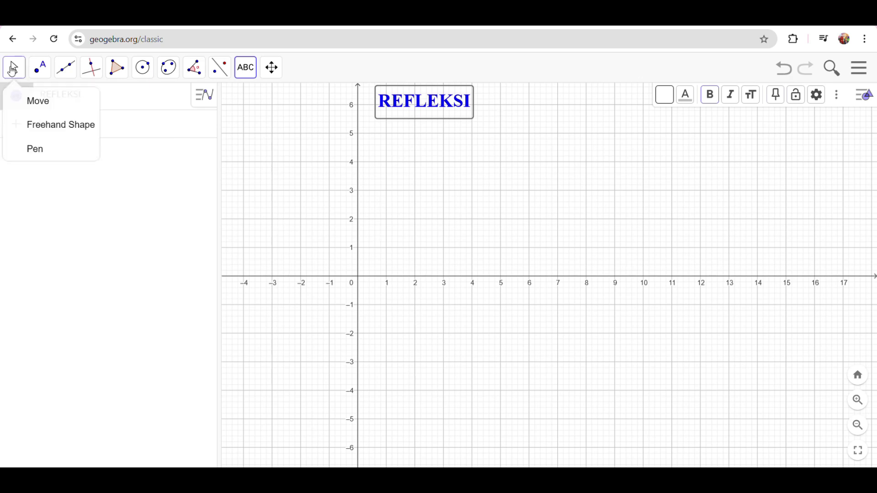
left_click(32, 100)
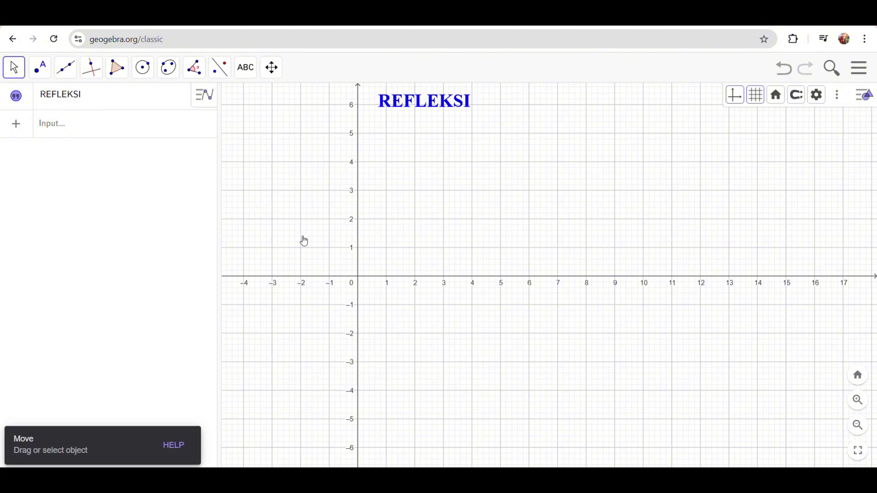
left_click_drag(303, 241, 383, 299)
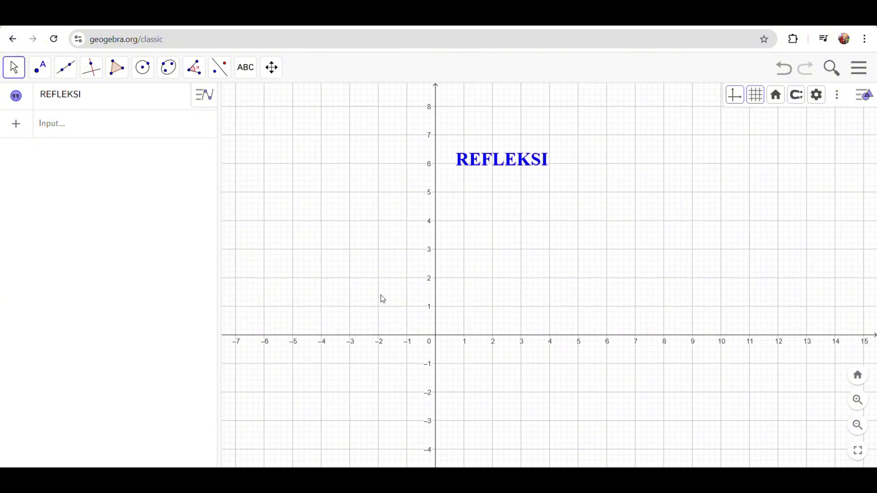
left_click(499, 165)
left_click_drag(499, 165, 493, 117)
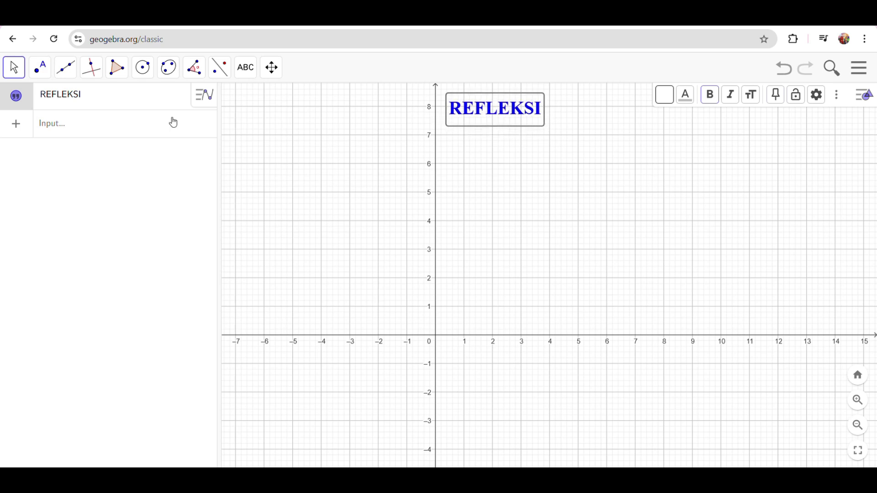
Step: Place point A at (-3, 5) with the Point tool
left_click(44, 78)
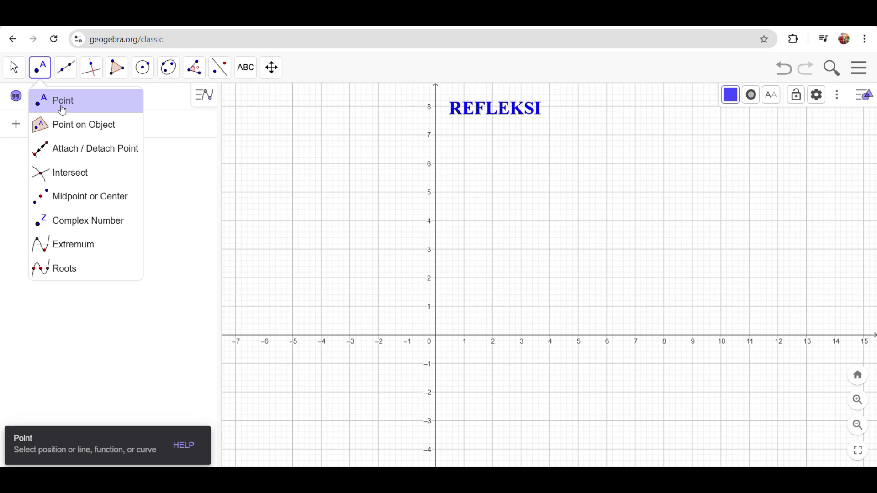
left_click(63, 111)
left_click(350, 192)
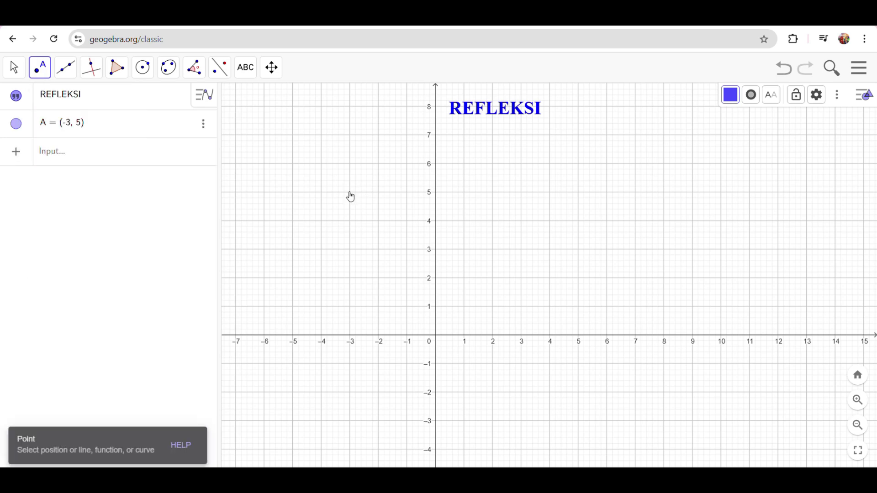
Step: Draw segment BC from (-6, 2) to (-4, 6)
left_click(68, 72)
left_click(89, 125)
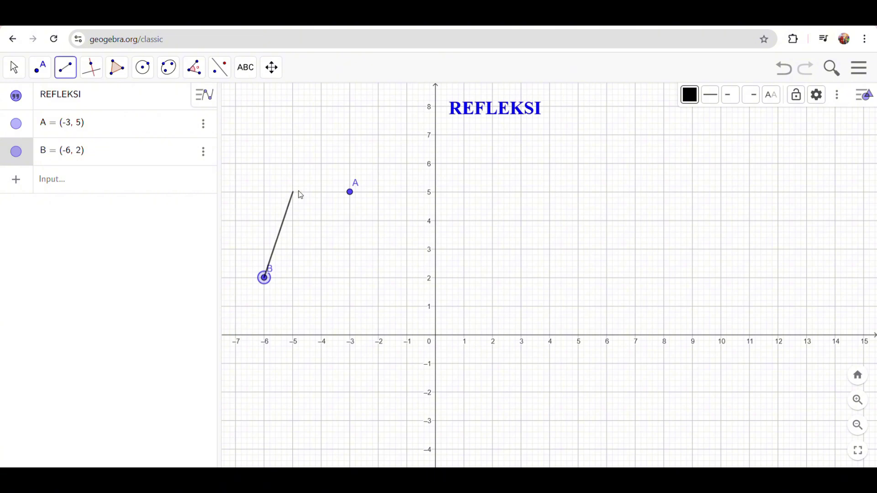
left_click(322, 165)
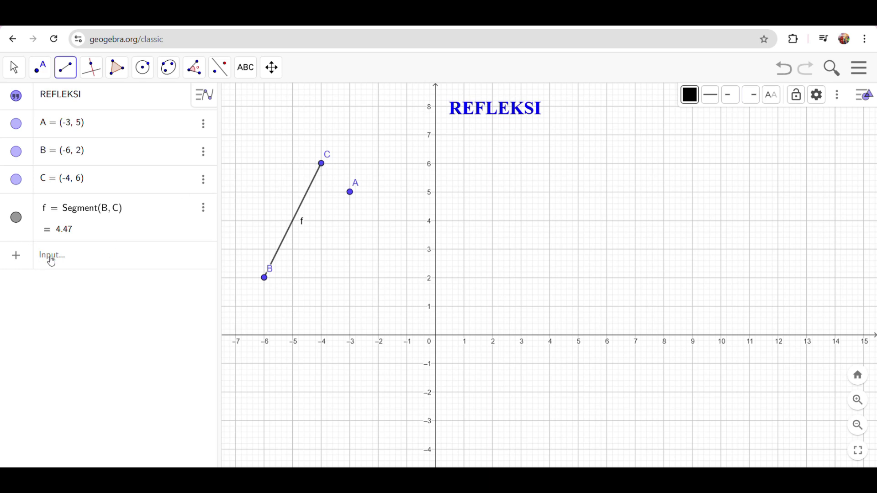
Step: Draw quadrilateral DEFG with vertices at (-7, -3), (-5, 0), about (-2.8, -2) and (-5, -4)
left_click(121, 76)
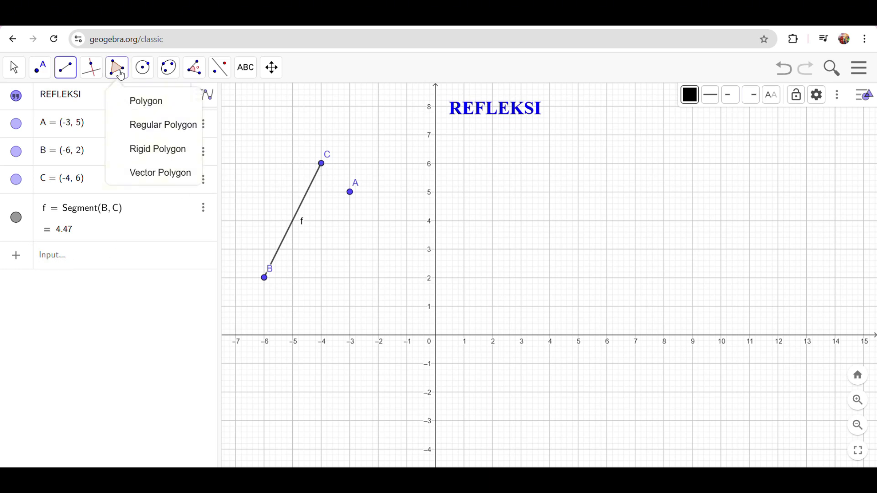
left_click(132, 102)
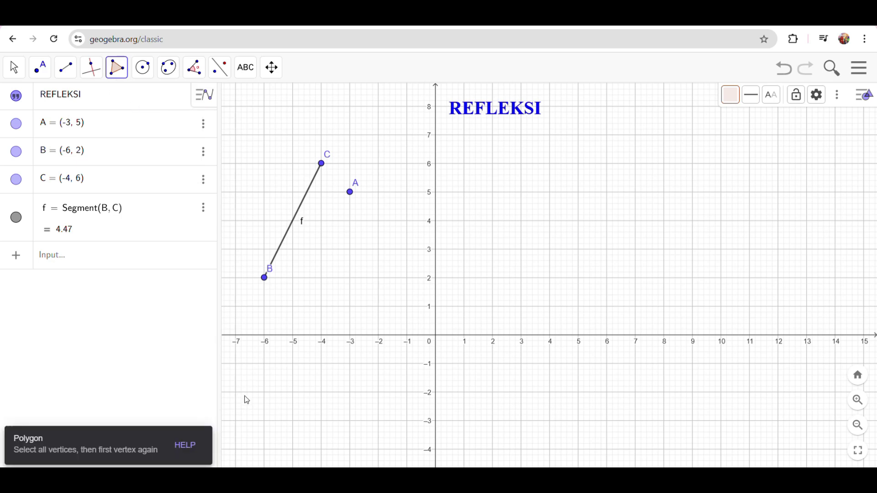
left_click(236, 421)
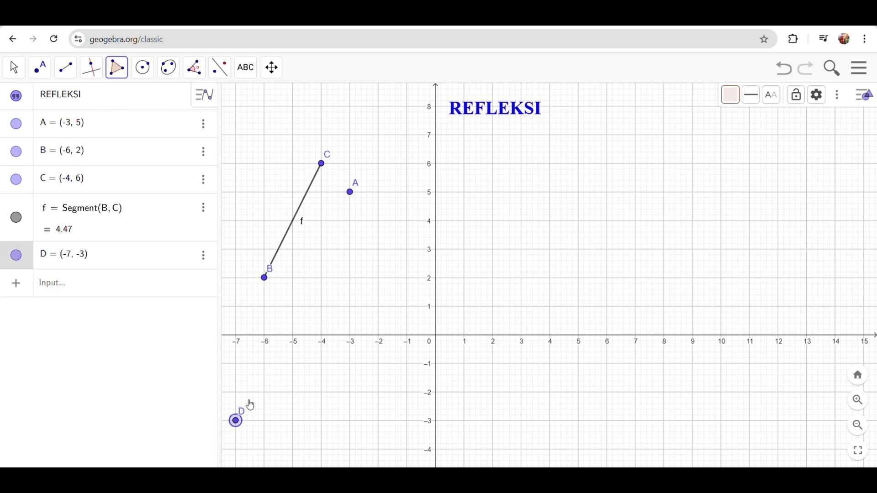
left_click(293, 335)
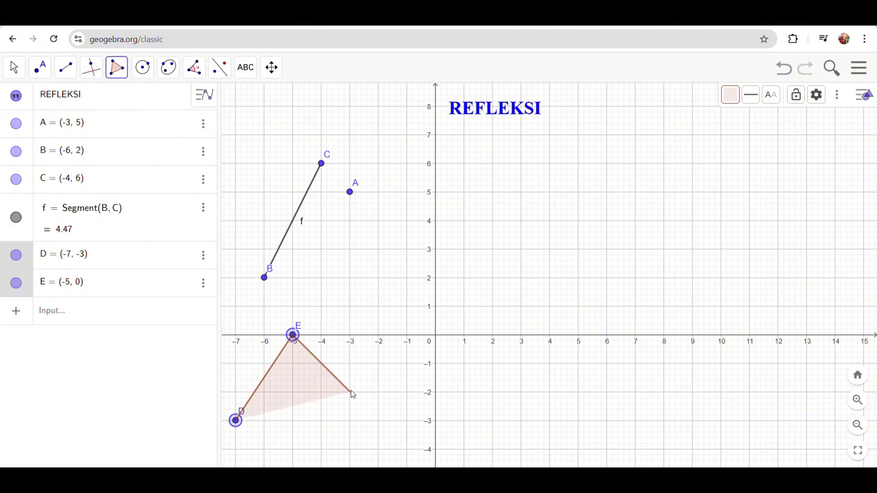
left_click(355, 392)
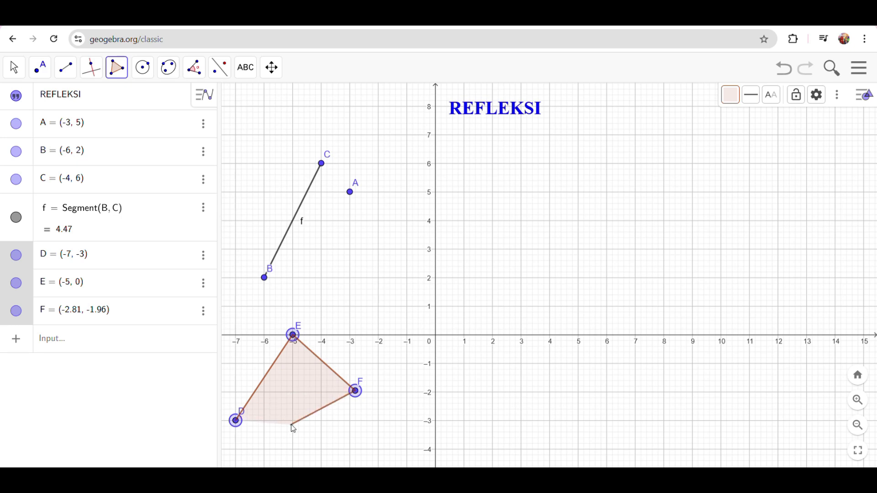
left_click(294, 449)
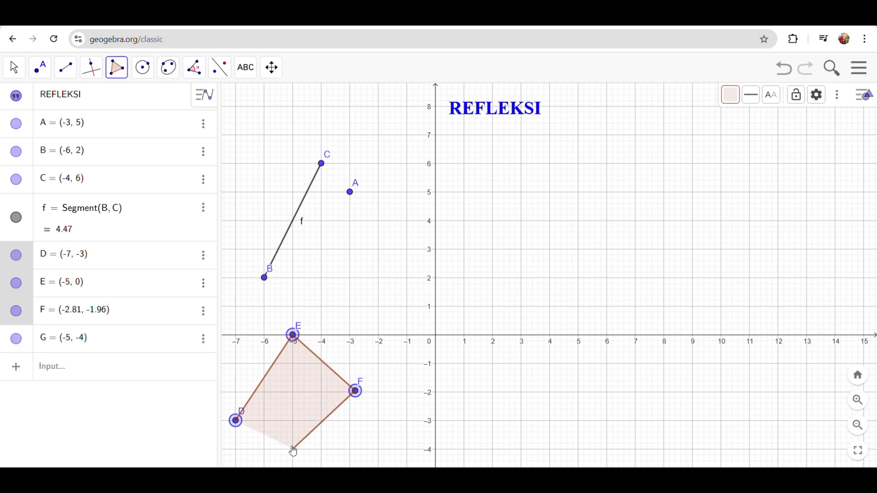
left_click(236, 421)
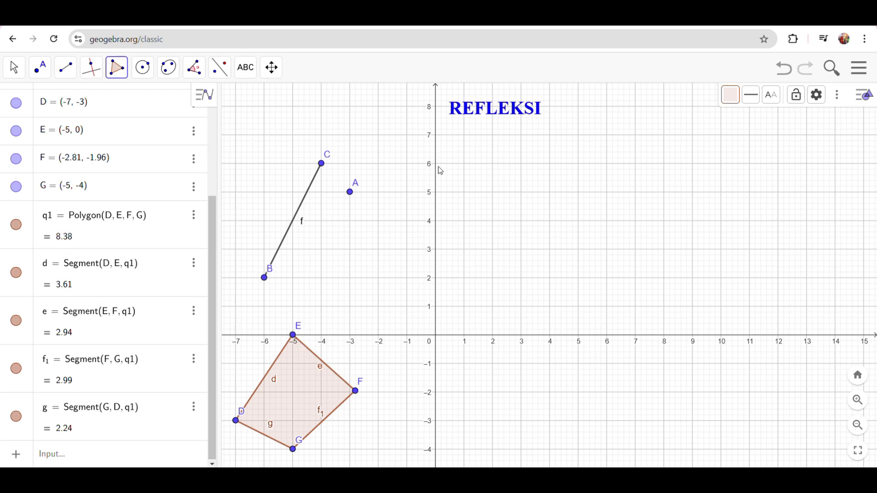
Step: Hide the labels of segment BC and the sides of quadrilateral DEFG
right_click(309, 198)
left_click(358, 250)
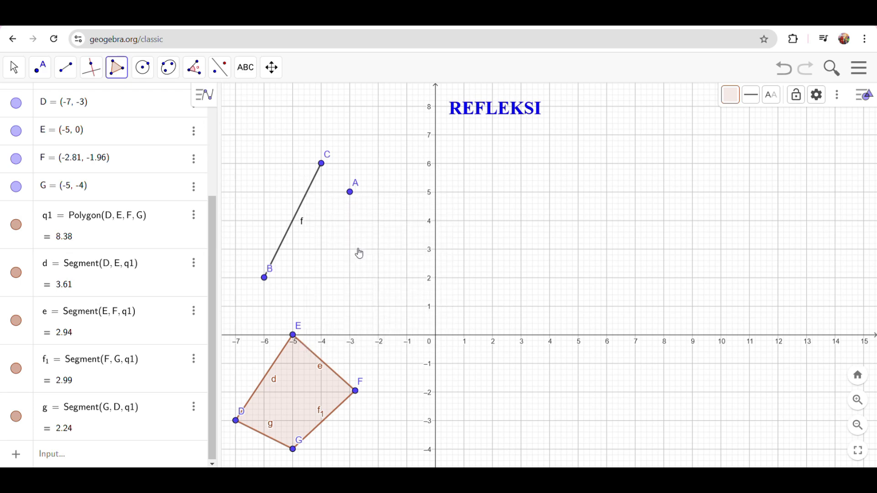
right_click(320, 365)
left_click(359, 387)
right_click(269, 437)
left_click(350, 388)
right_click(331, 420)
left_click(365, 386)
Step: Set the colour of segment BC to orange (#FF7F00)
right_click(309, 196)
left_click(348, 336)
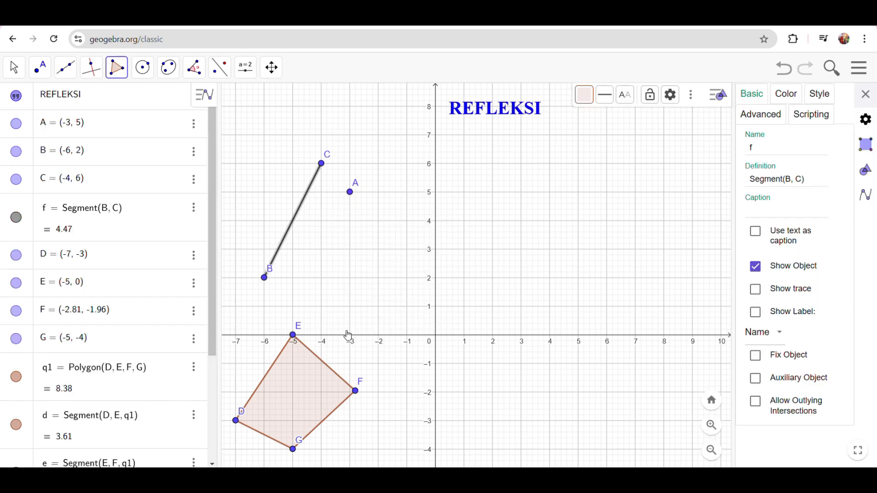
left_click(787, 96)
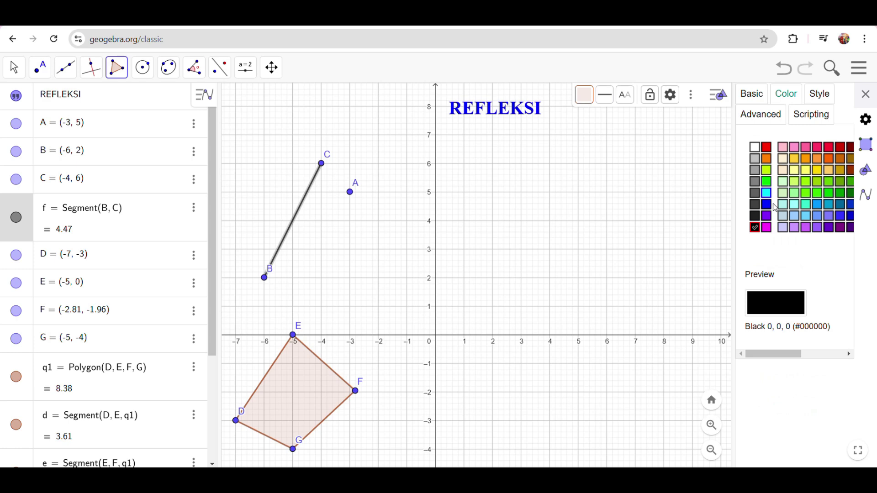
left_click(769, 161)
left_click(769, 161)
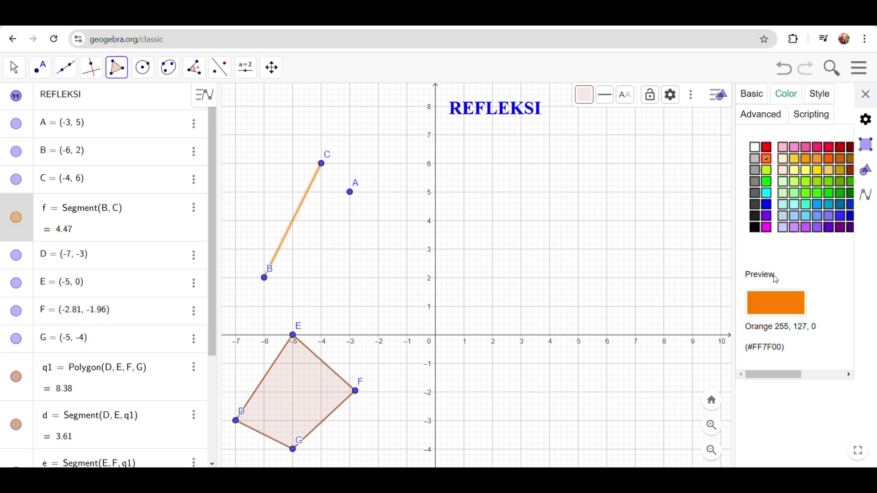
right_click(287, 392)
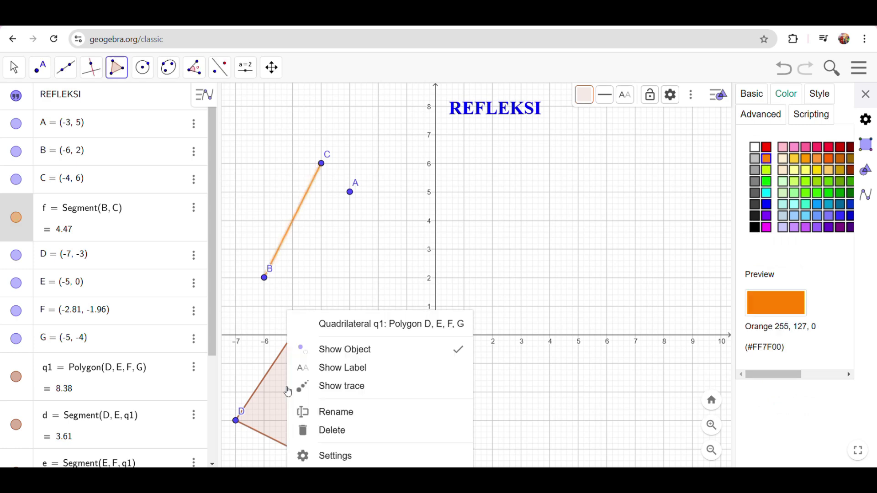
left_click(329, 455)
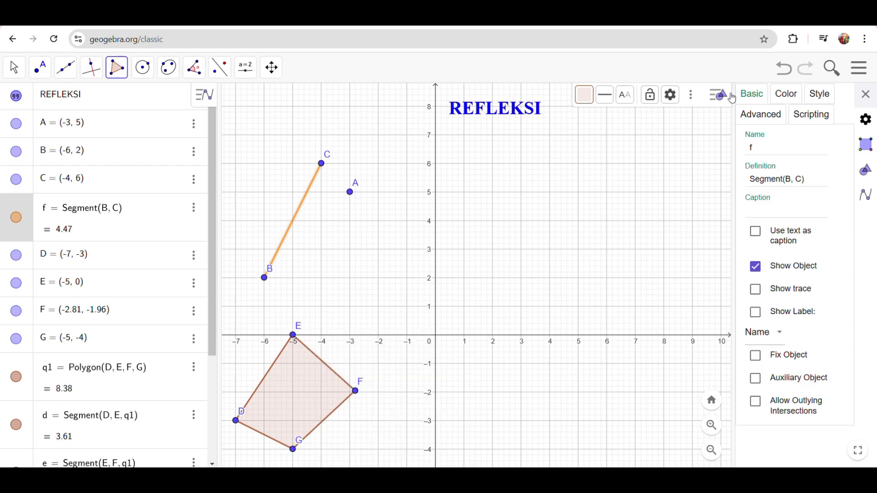
left_click(788, 95)
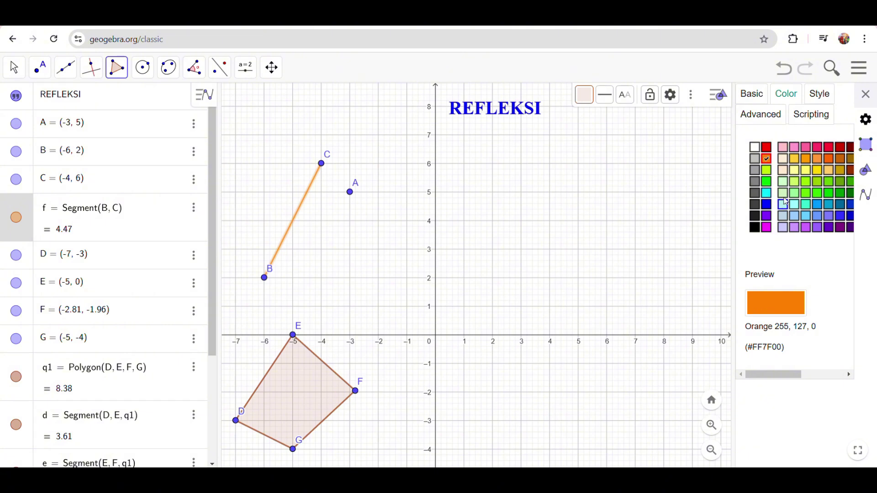
left_click(287, 394)
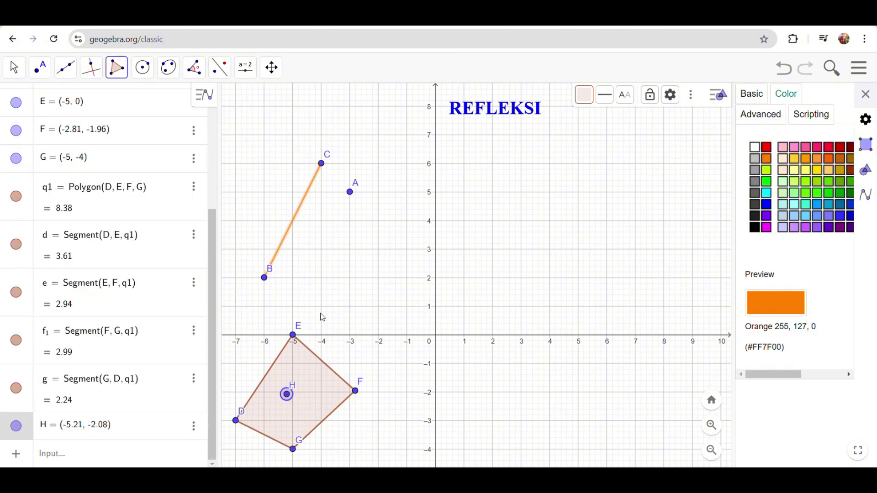
left_click(784, 69)
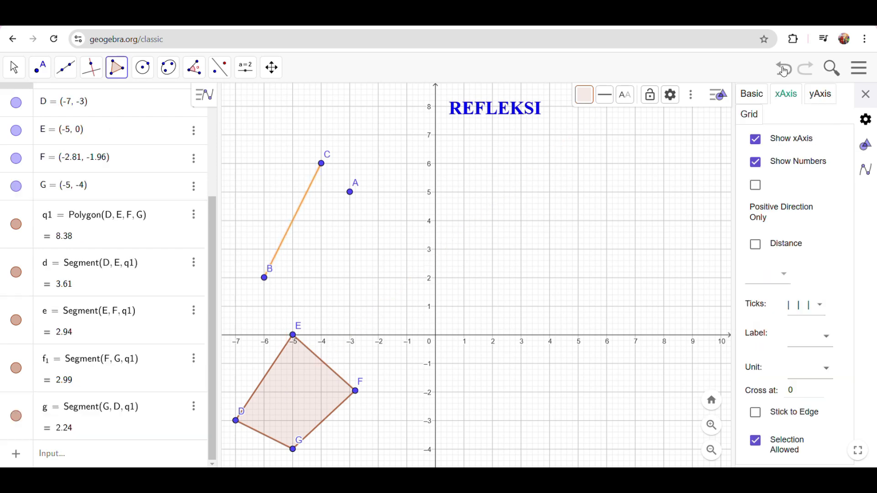
Step: Set the colour of quadrilateral DEFG to cyan (#00FFFF) and raise its fill opacity to about half
left_click(14, 67)
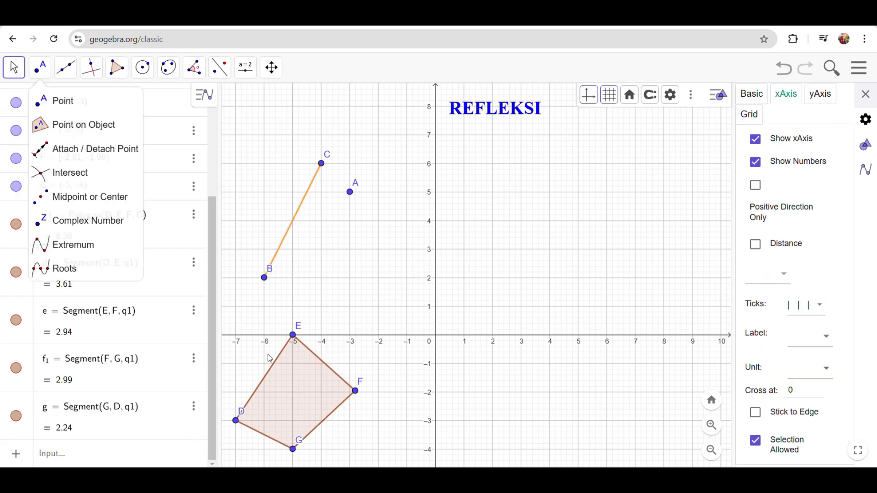
right_click(294, 385)
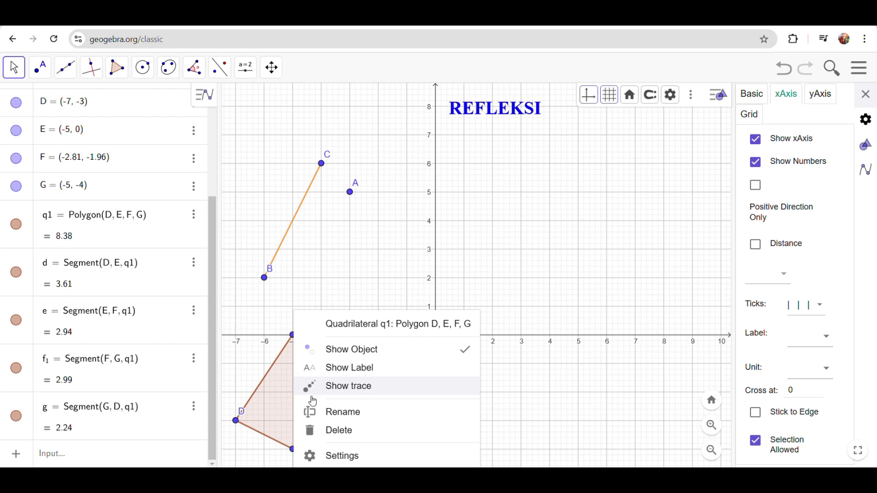
left_click(332, 457)
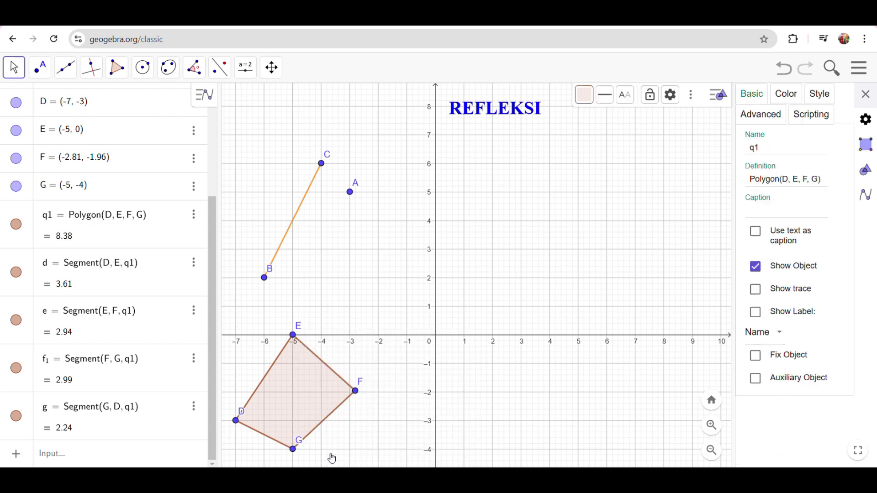
left_click(795, 97)
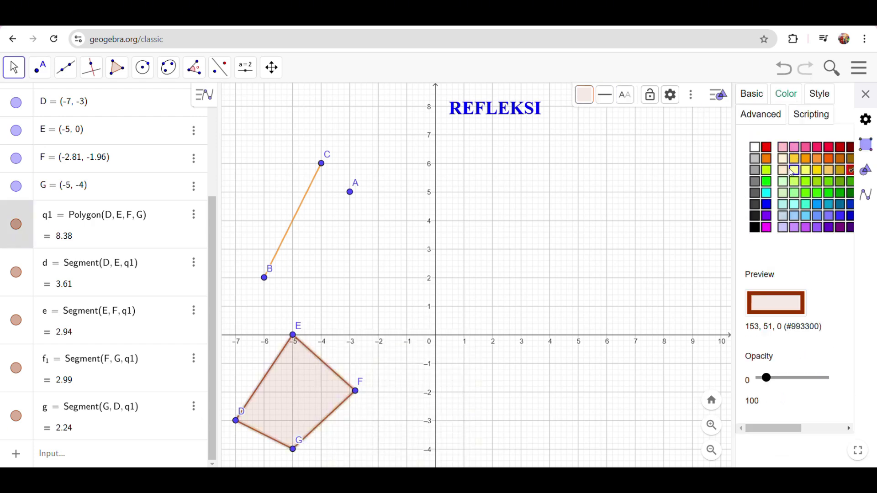
left_click(768, 194)
left_click(786, 378)
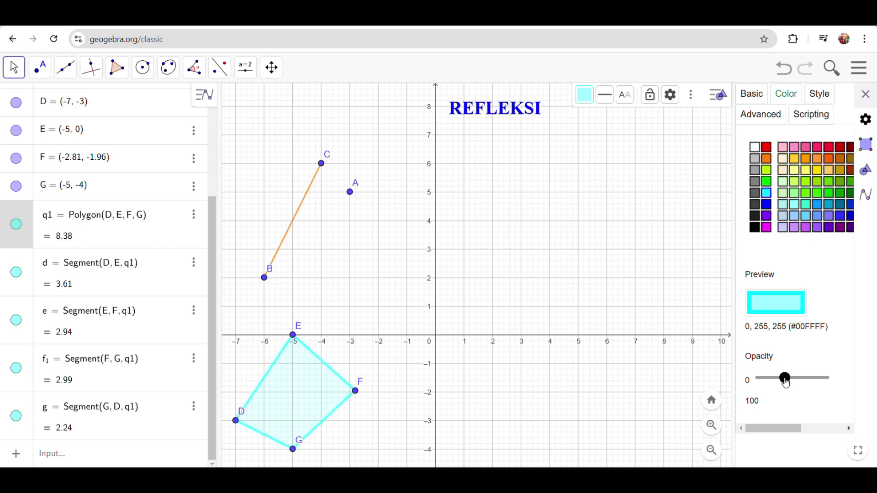
left_click_drag(785, 379, 796, 379)
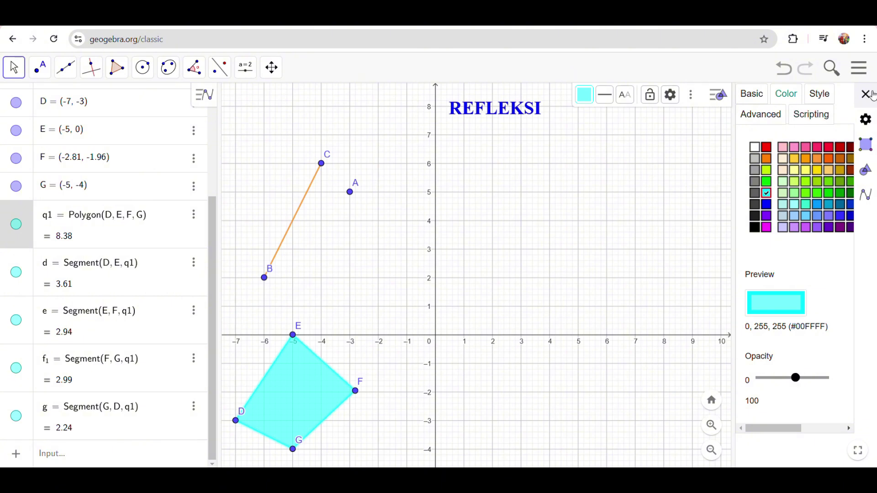
left_click(871, 94)
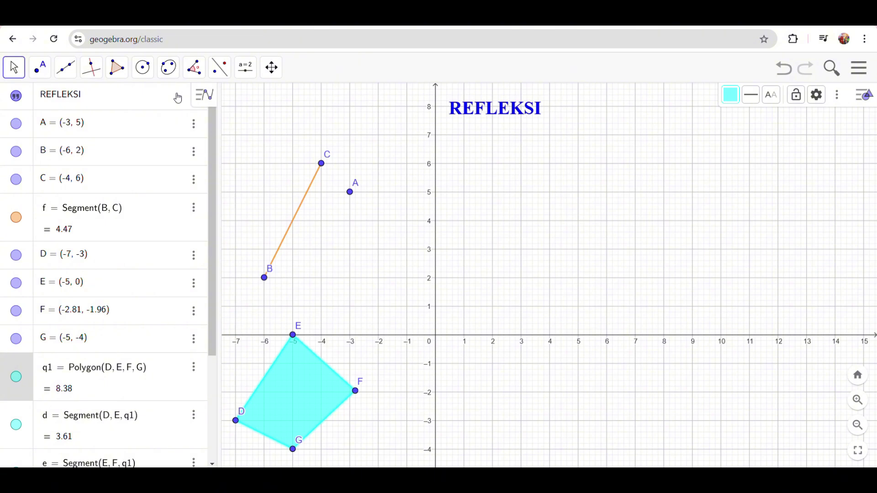
Step: Reflect point A about the x-axis with Reflect about Line
left_click(219, 67)
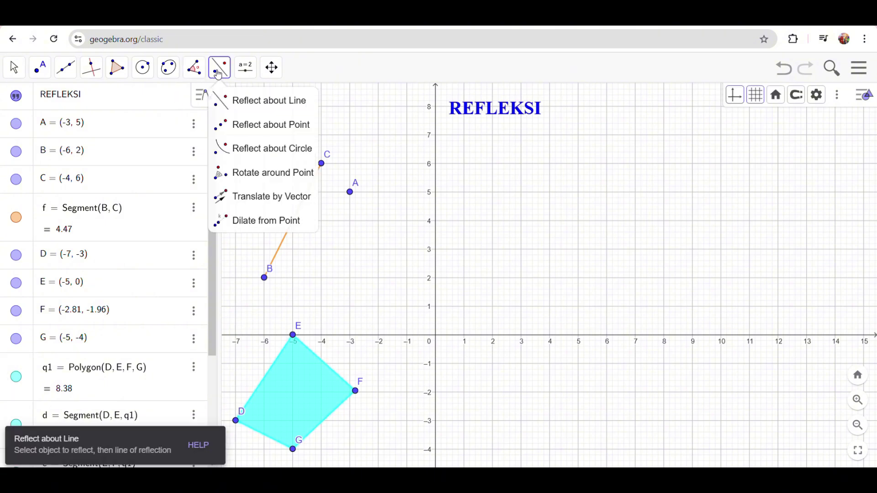
mouse_move(271, 68)
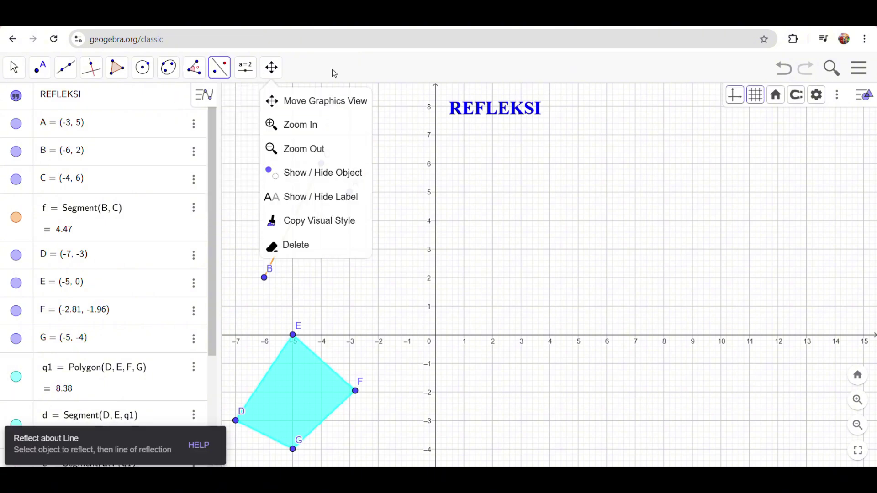
left_click(229, 70)
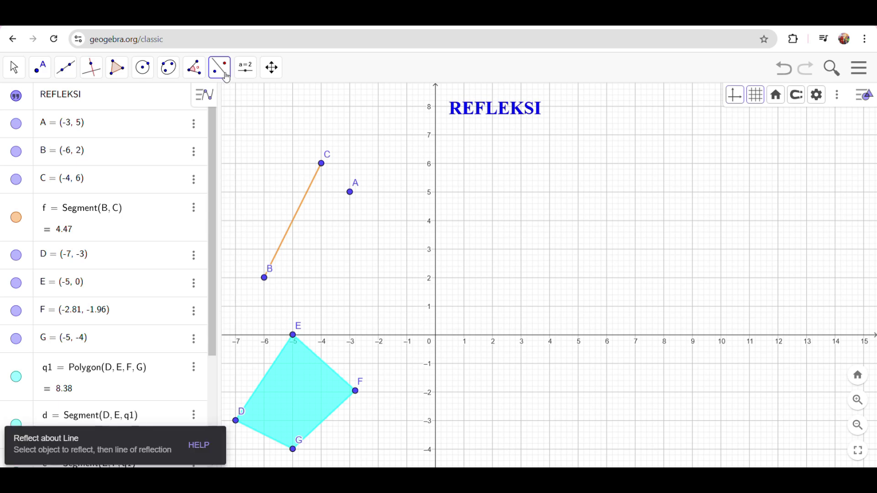
left_click(223, 73)
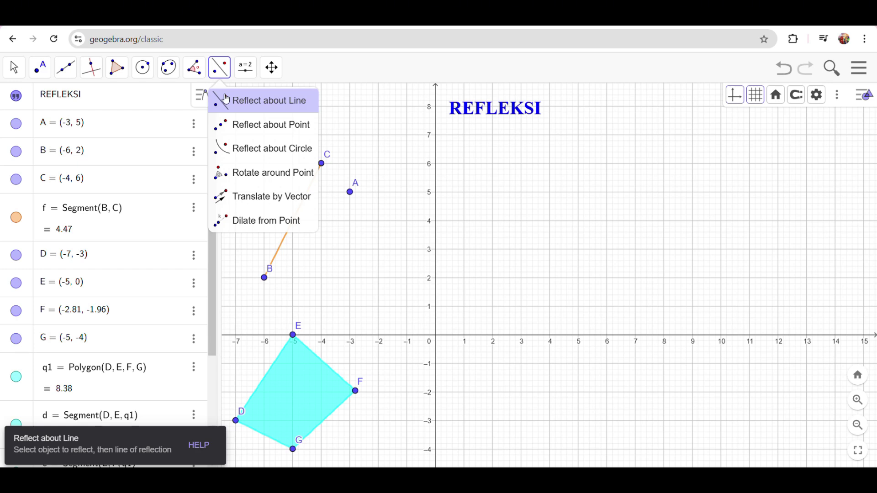
left_click(287, 109)
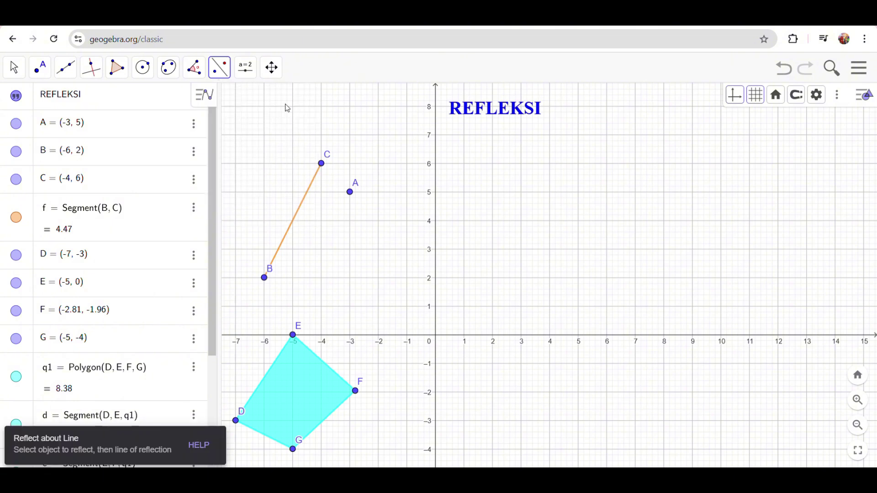
left_click(220, 67)
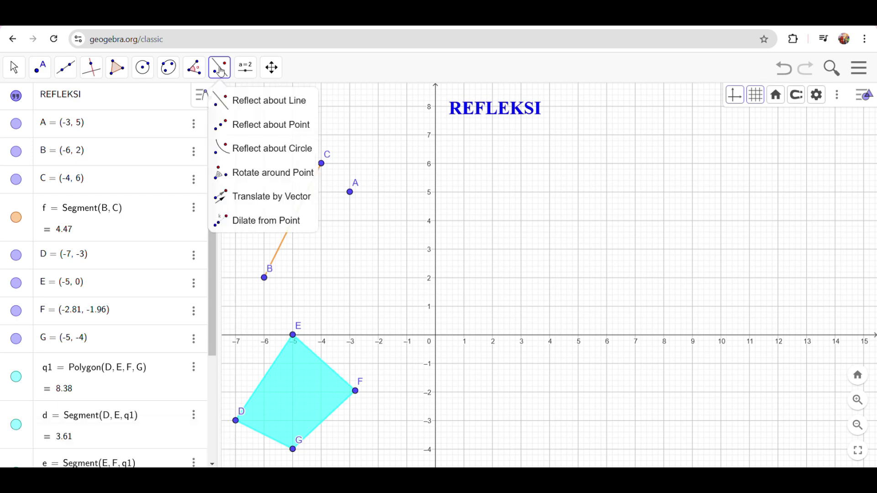
left_click(243, 102)
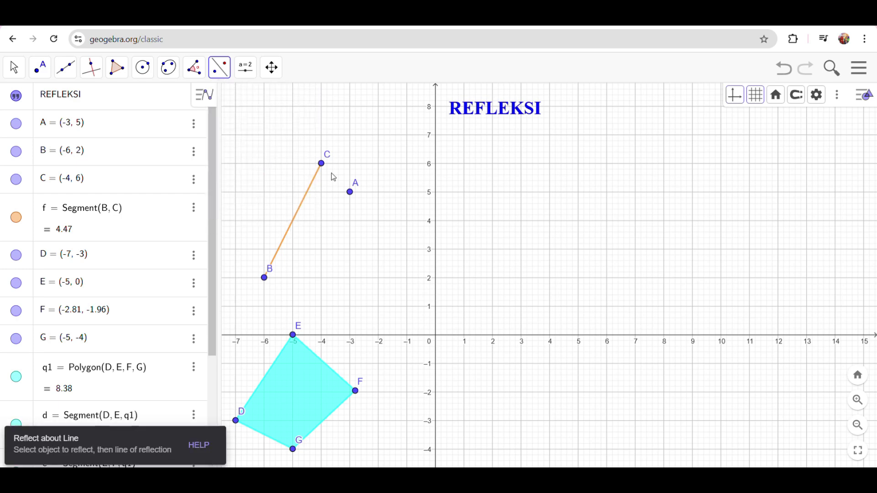
left_click(350, 193)
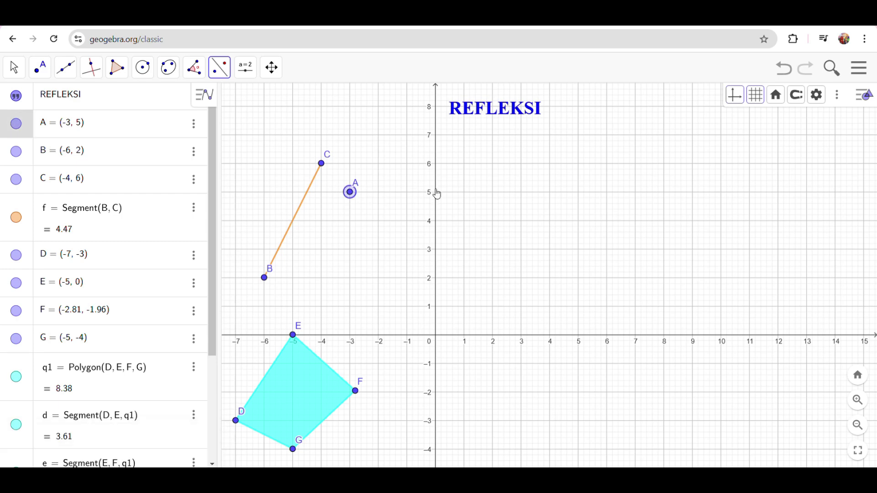
left_click(514, 339)
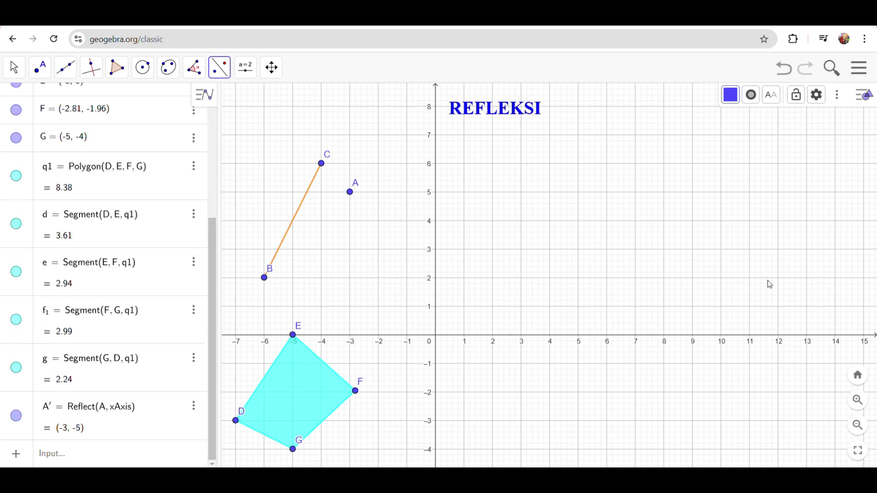
left_click(13, 71)
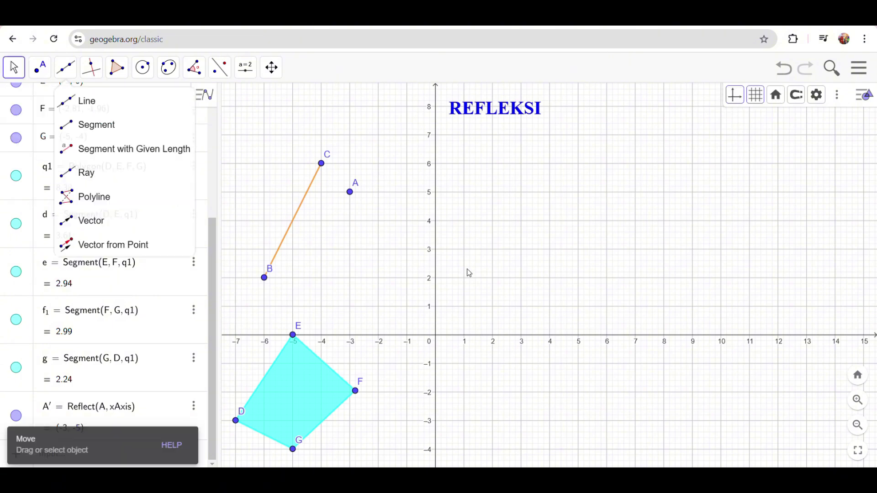
left_click_drag(578, 290, 578, 215)
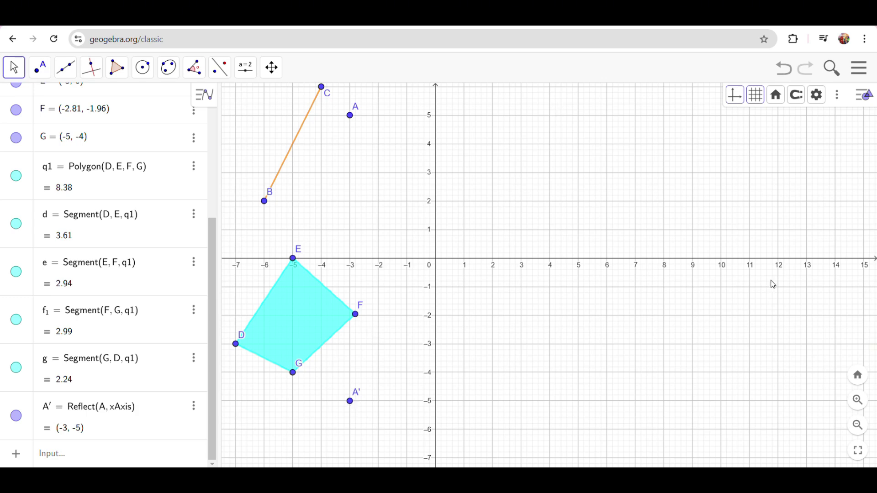
left_click_drag(605, 180, 607, 227)
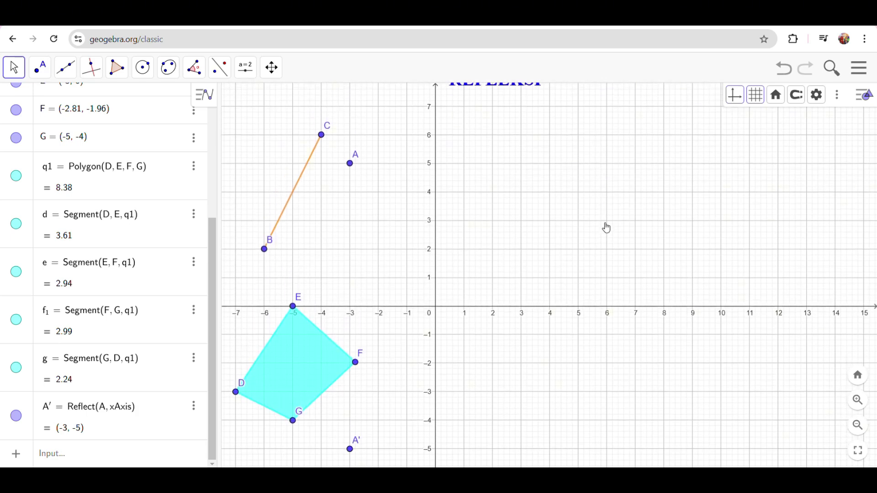
Step: Insert a check box beneath the REFLEKSI title with the caption "Refleksi Titik At terhadap sumbu x"
left_click(246, 69)
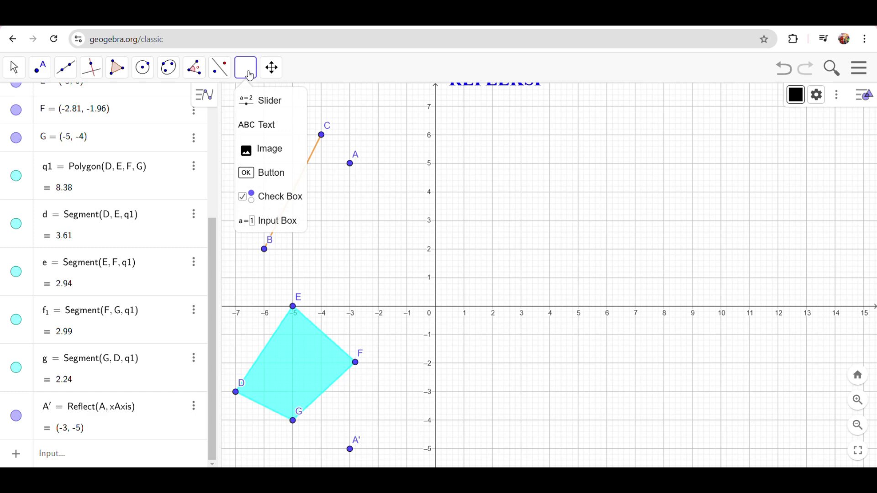
left_click(252, 198)
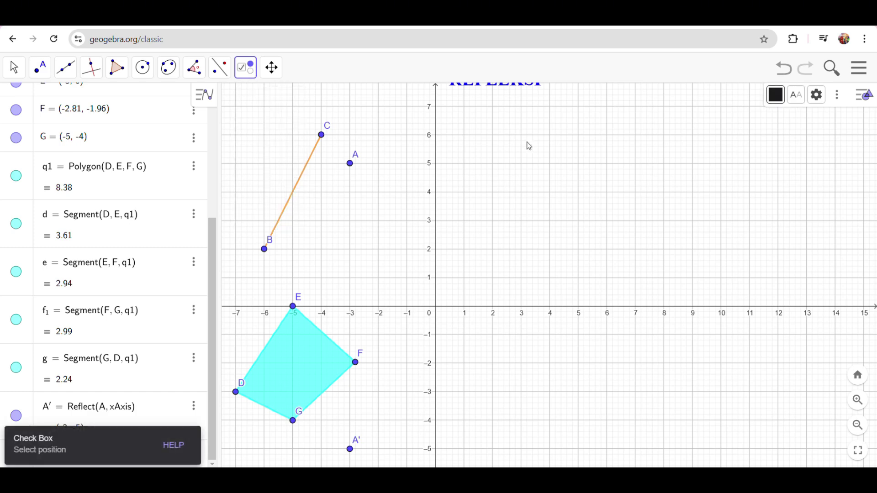
left_click(465, 114)
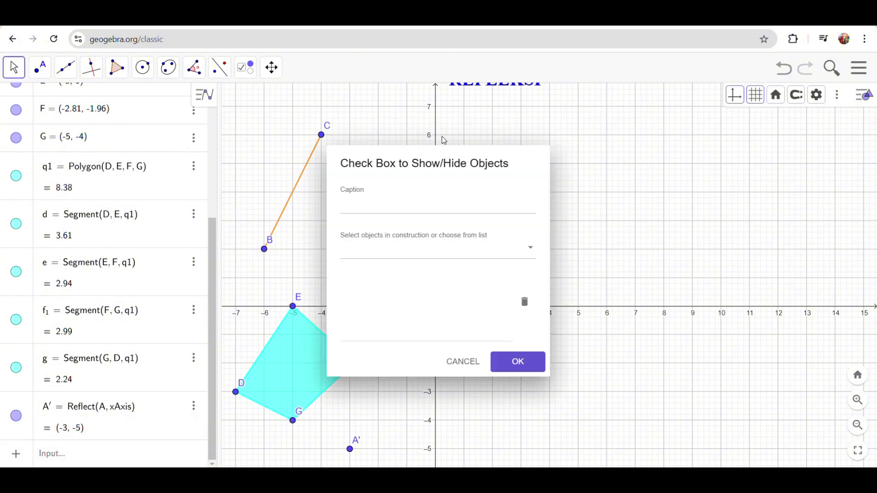
left_click(399, 204)
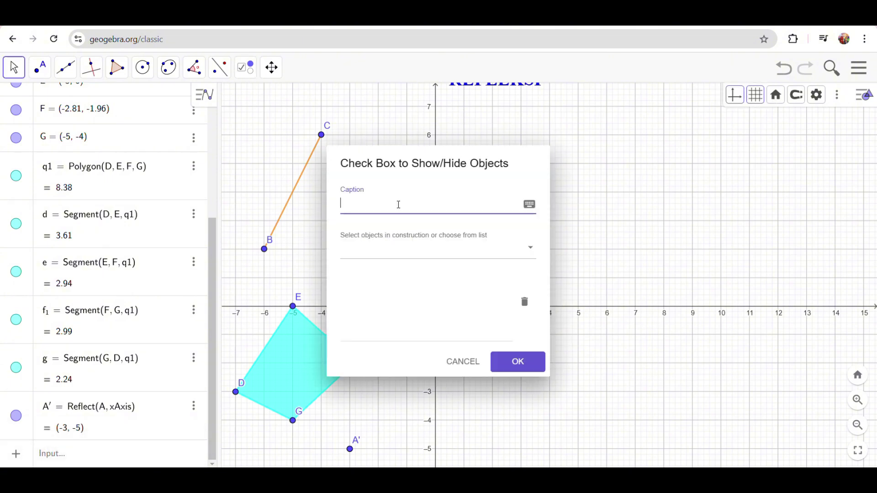
type("rEFLEKS")
key("BackSpace")
key("BackSpace")
key("BackSpace")
key("BackSpace")
key("BackSpace")
key("BackSpace")
key("BackSpace")
type("Refleksi Titik A' terhadap sum")
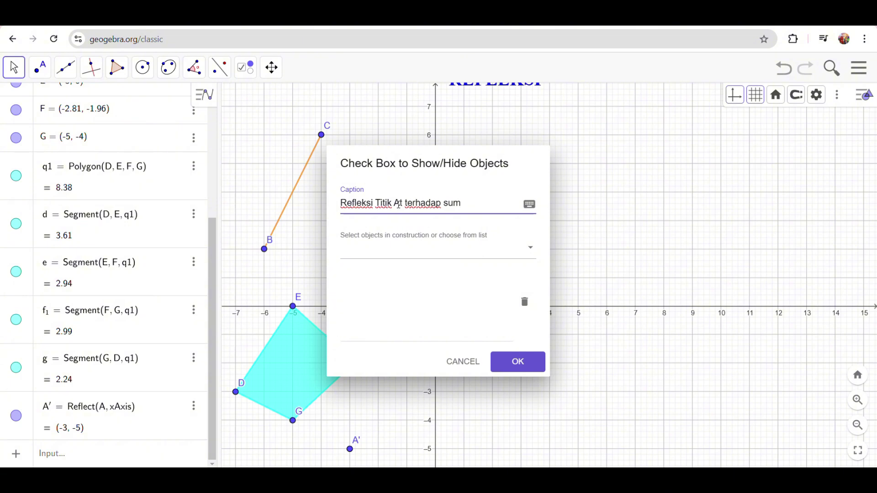
type("bu x")
Step: Link the new check box to the mirrored point A' and create it
left_click(415, 249)
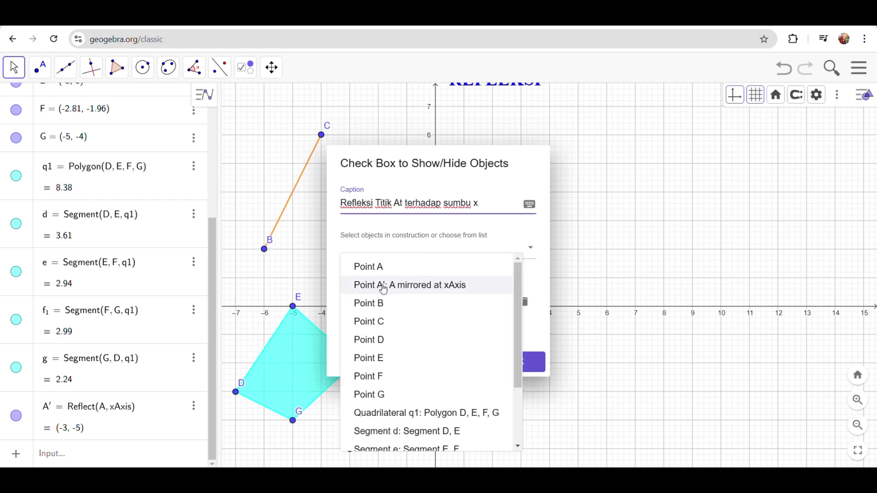
left_click(424, 285)
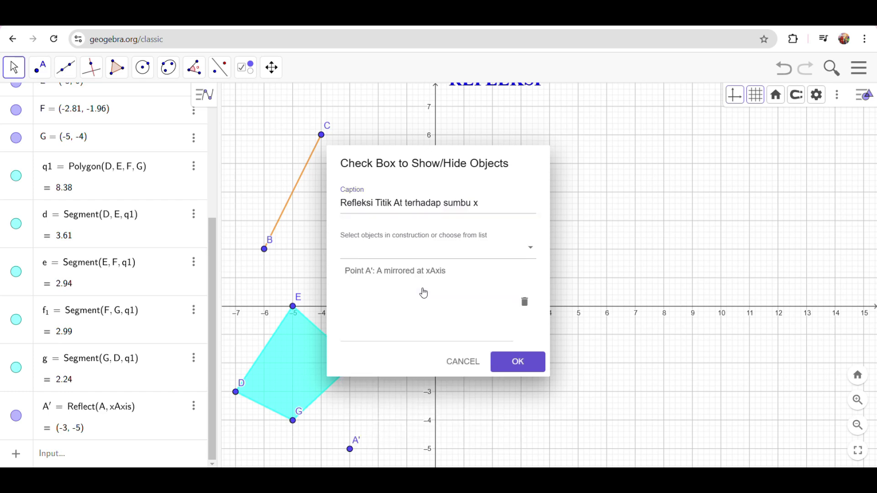
left_click(513, 362)
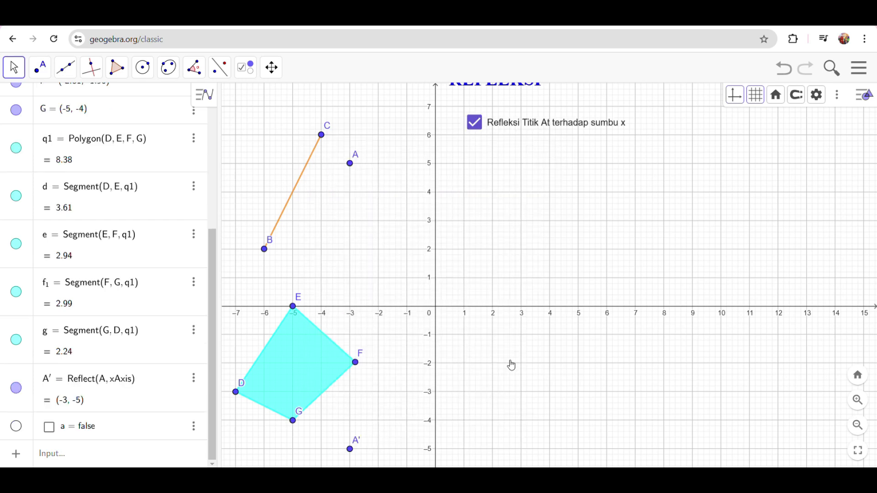
Step: Test the check box by toggling the reflected point A', leaving it unticked
left_click(477, 127)
left_click(477, 126)
left_click(476, 128)
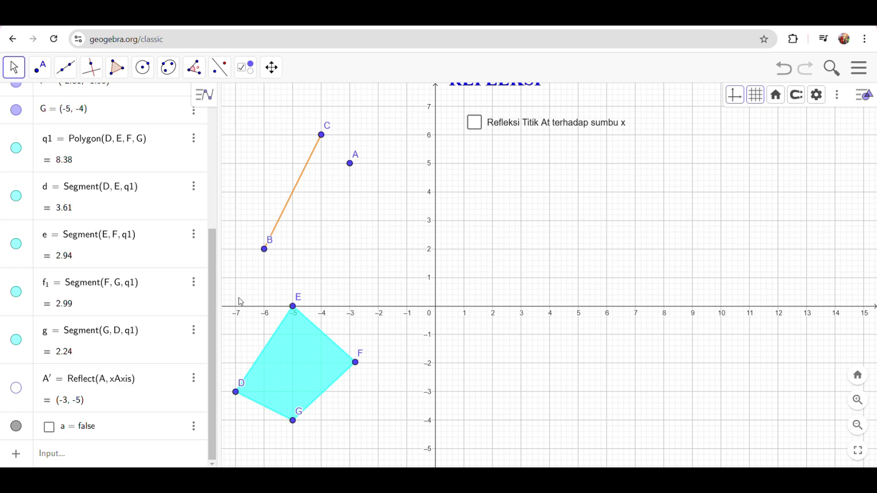
Step: Reflect segment BC about the x-axis with Reflect about Line
left_click(245, 69)
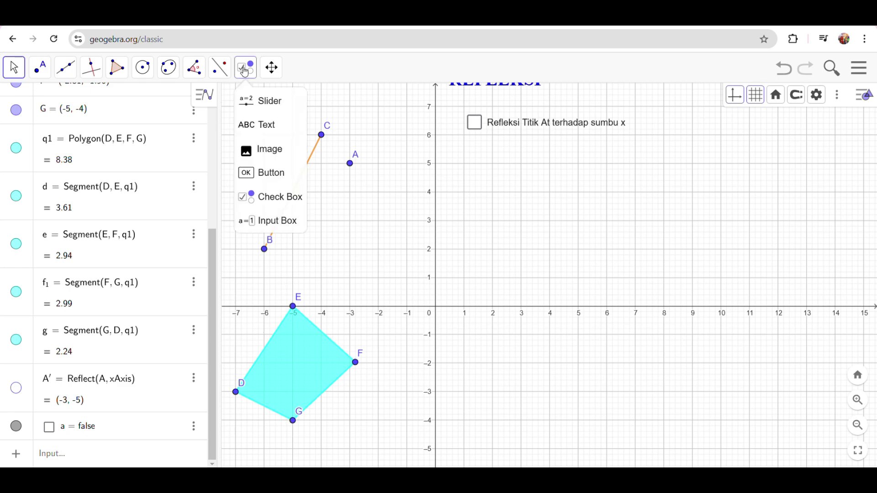
left_click(261, 101)
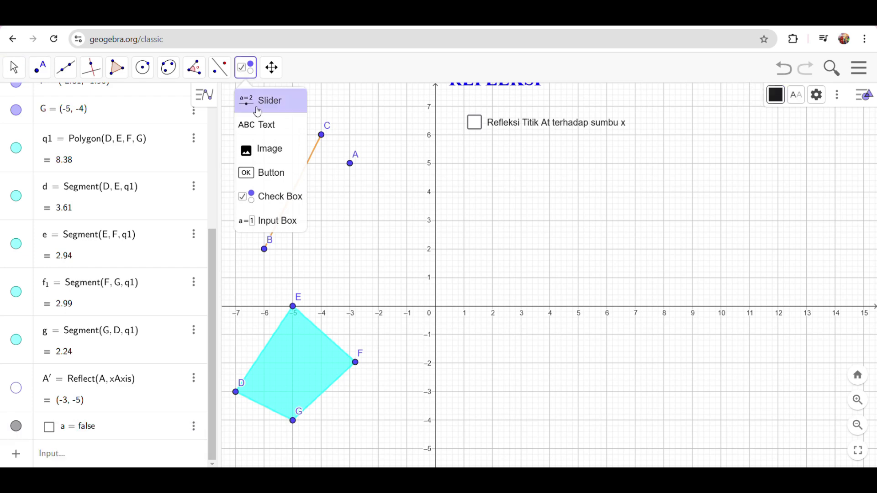
left_click(221, 73)
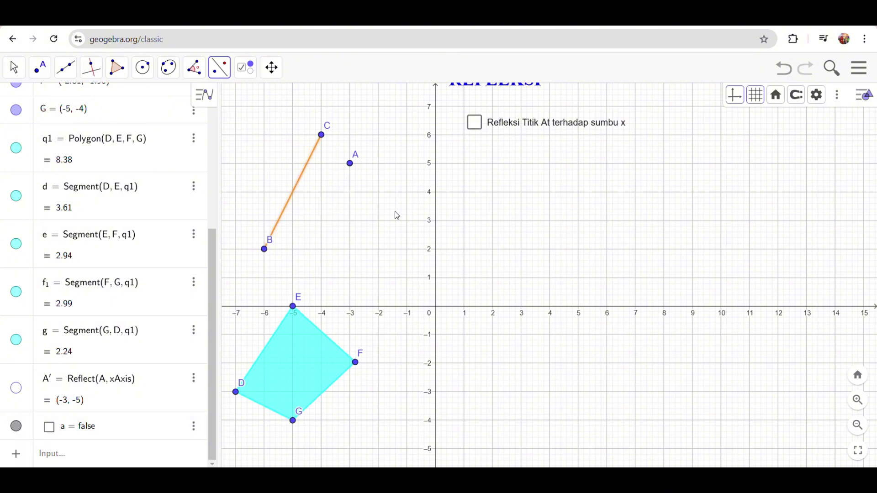
left_click(481, 313)
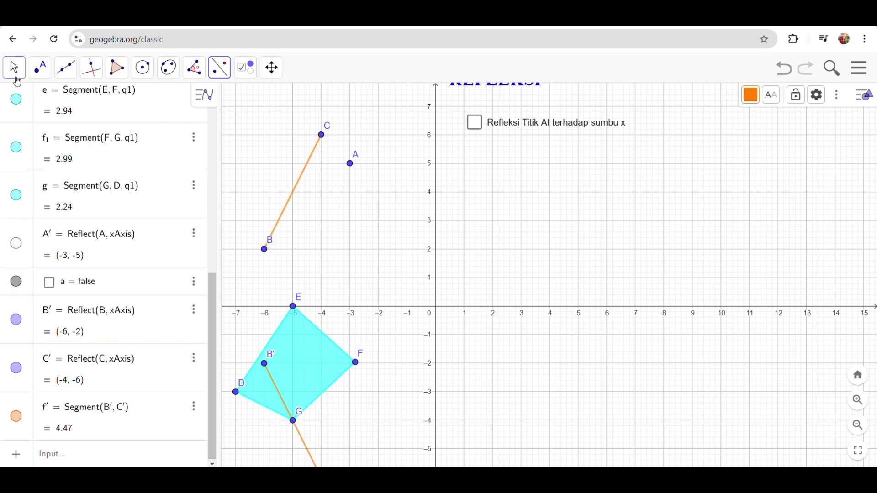
left_click(16, 72)
left_click_drag(524, 392, 540, 352)
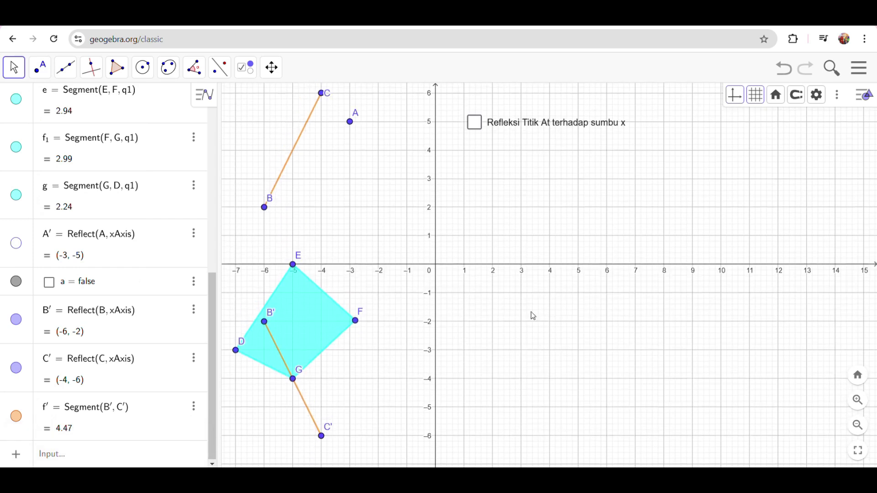
Step: Insert a second check box beneath the first one with the caption "Refleksi Garis BC terhadap sumbu x"
right_click(500, 129)
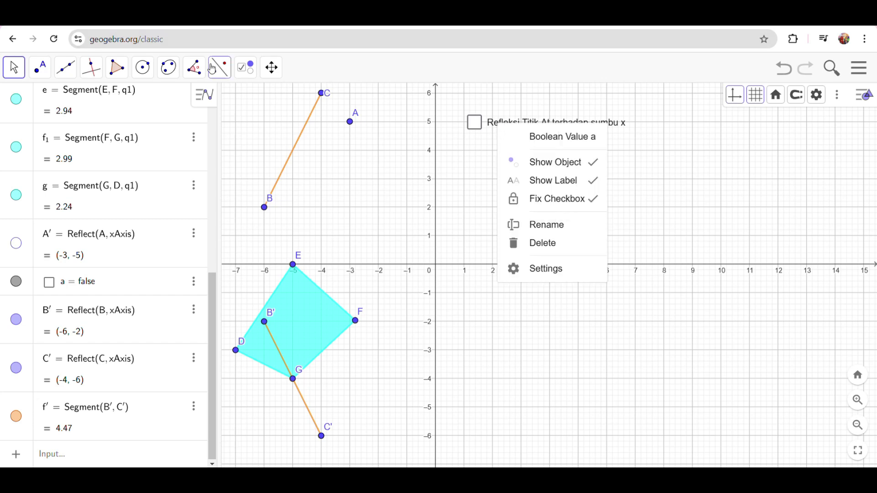
left_click(241, 71)
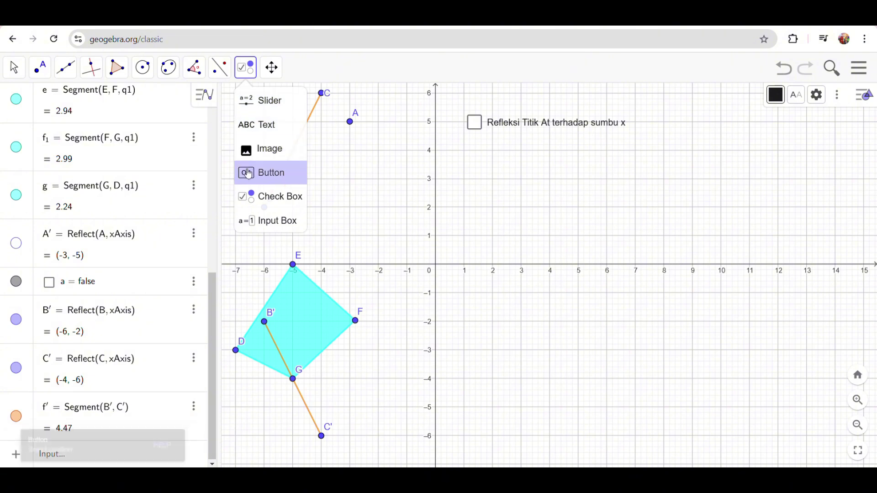
left_click(253, 196)
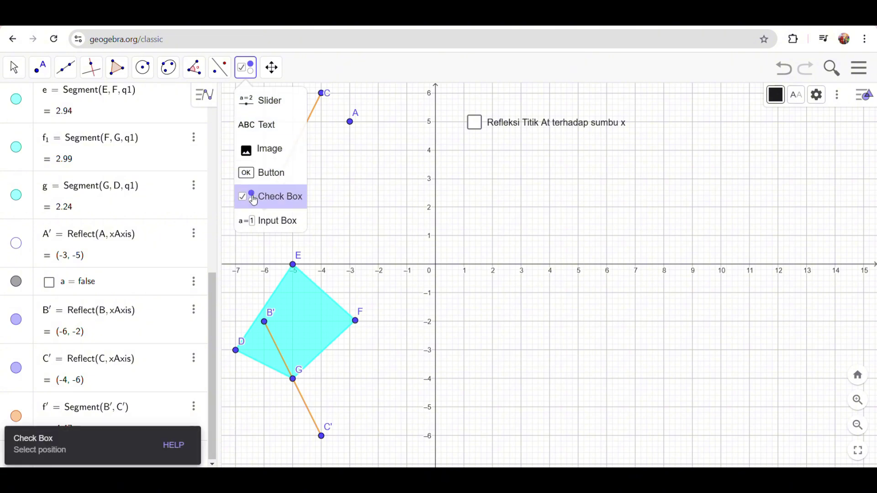
left_click(469, 165)
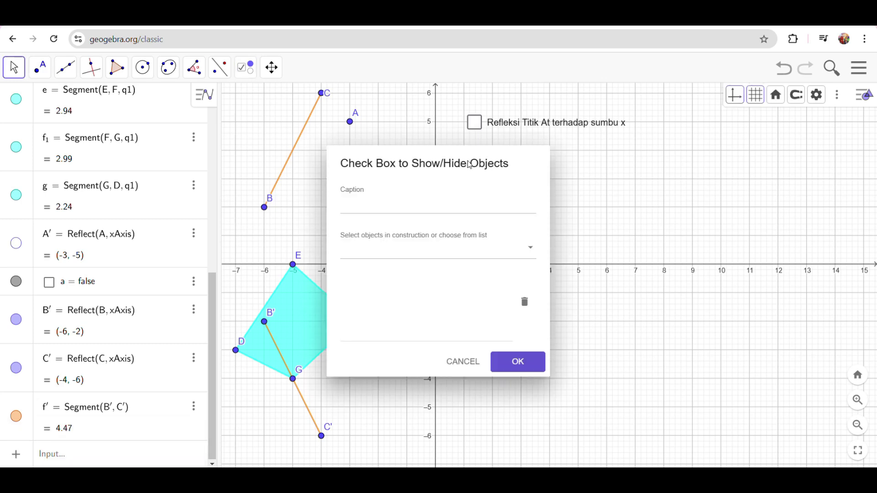
left_click(381, 206)
type("Reflek")
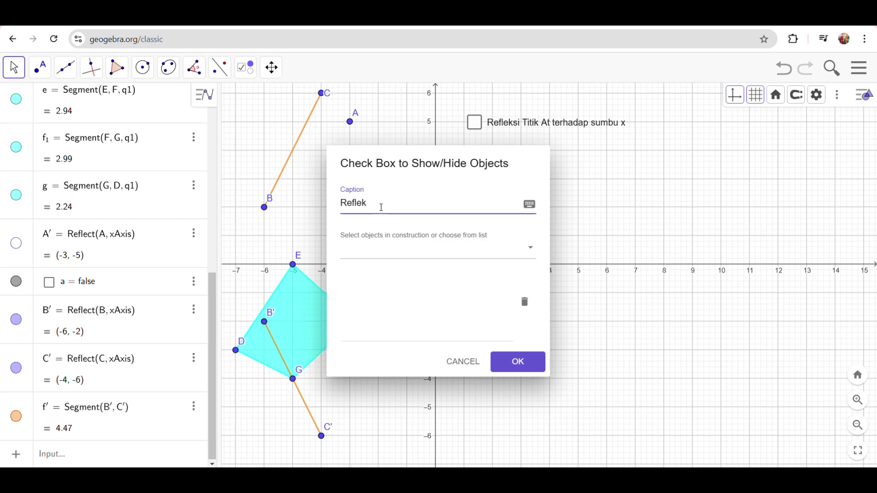
type("si Garis BC terhadap sumbu ")
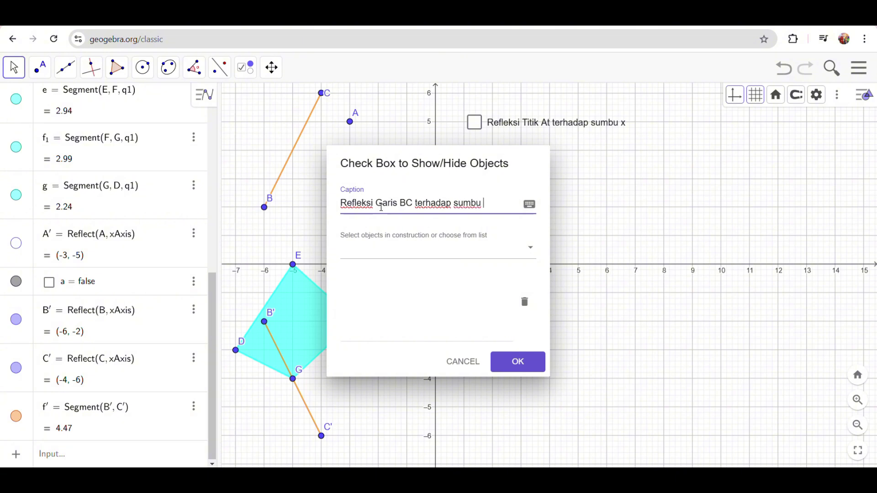
type("x")
Step: Link the new check box to segment BC and its reflected segment B'C'
left_click(417, 250)
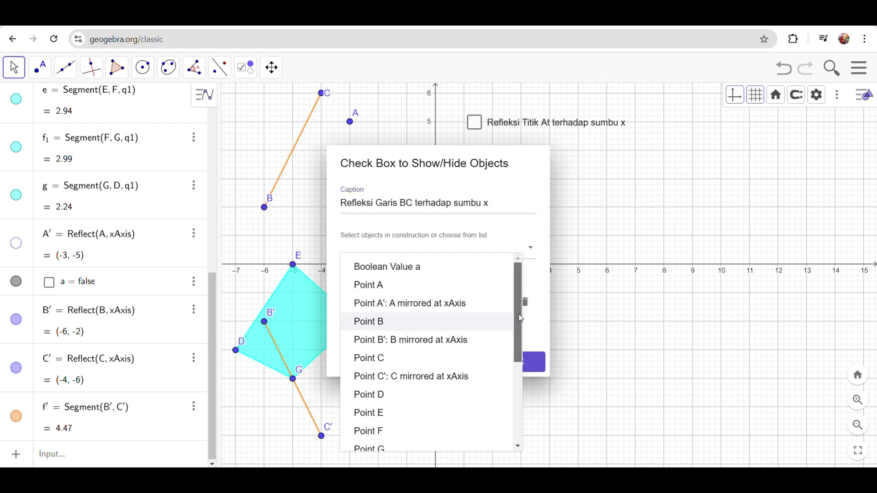
left_click_drag(520, 288, 519, 378)
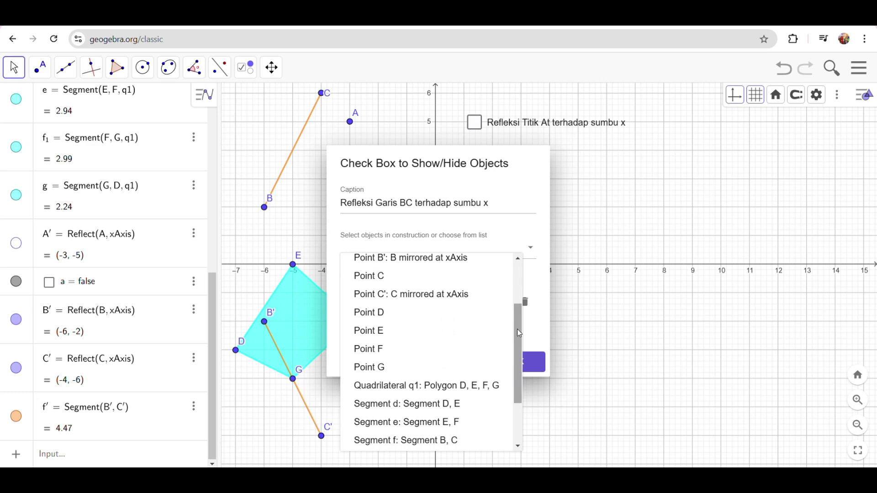
left_click_drag(517, 330, 521, 361)
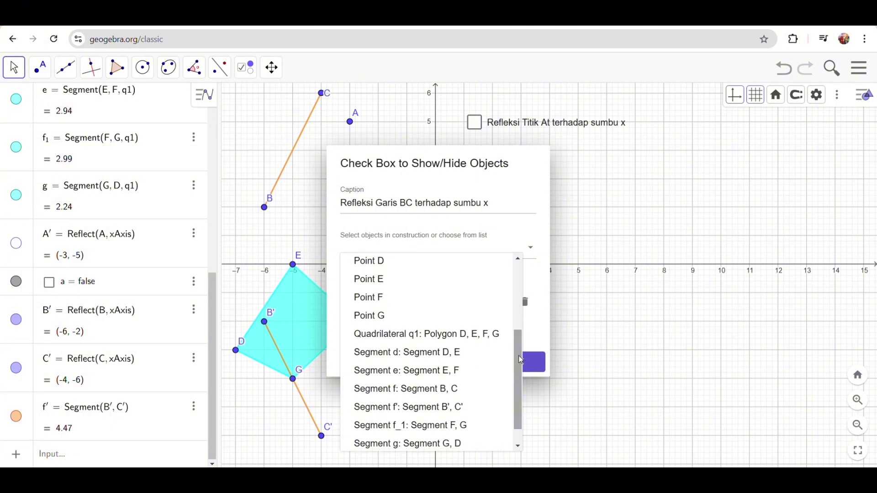
left_click(421, 395)
left_click(526, 248)
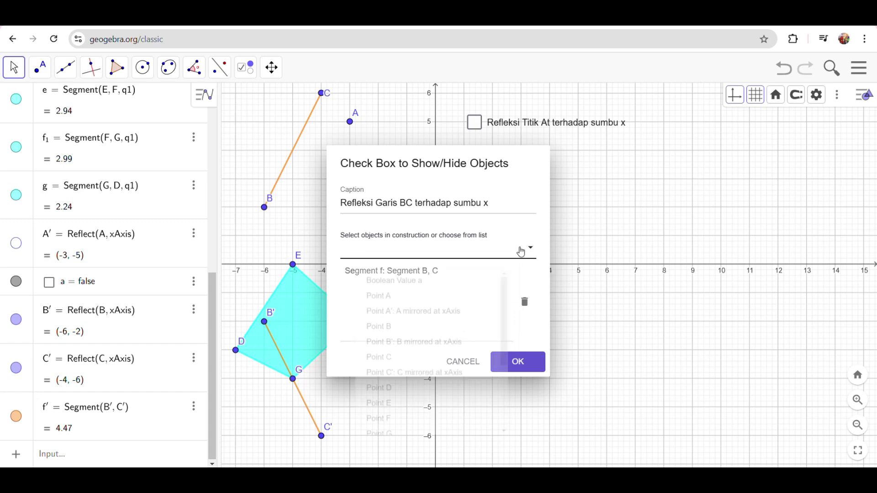
left_click_drag(519, 289, 516, 379)
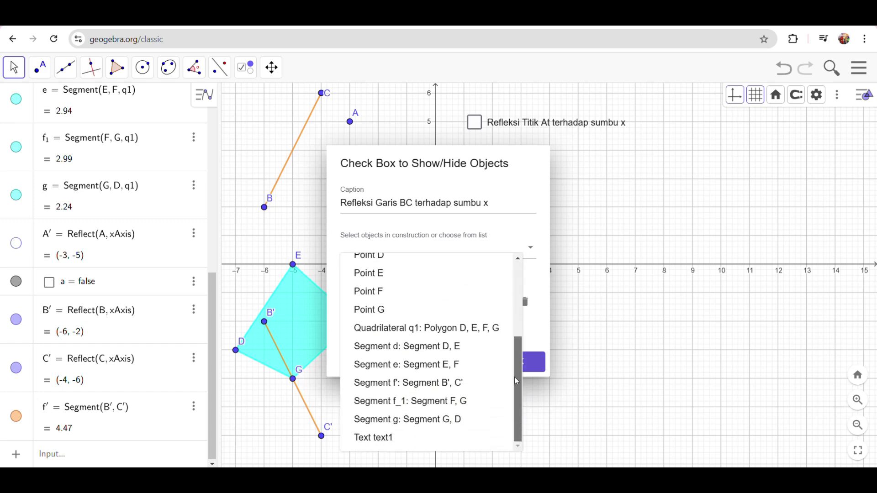
left_click(451, 389)
Step: Add the mirrored points B' and C' to the check box's linked objects and create the check box
left_click(513, 257)
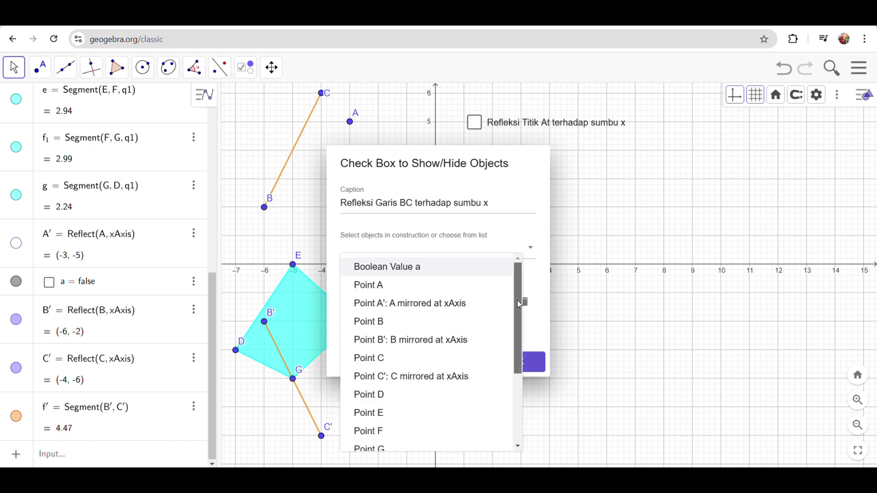
scroll(519, 305, "down", 2)
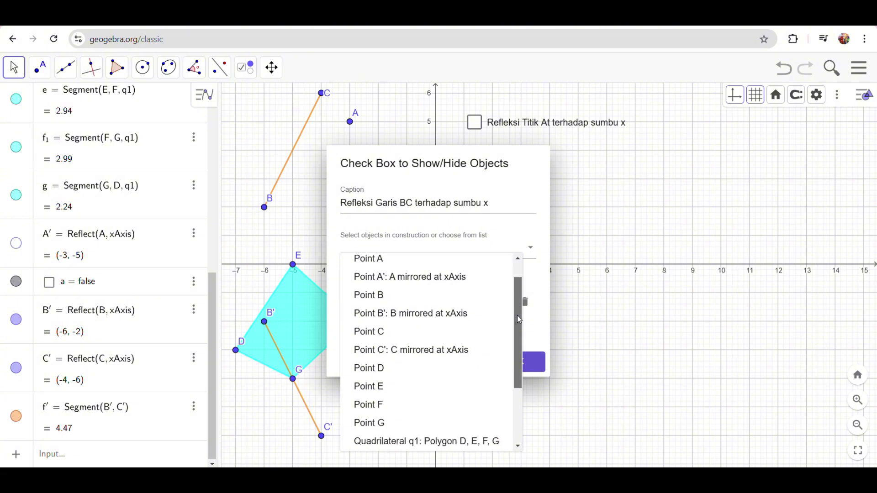
left_click(434, 321)
left_click(492, 259)
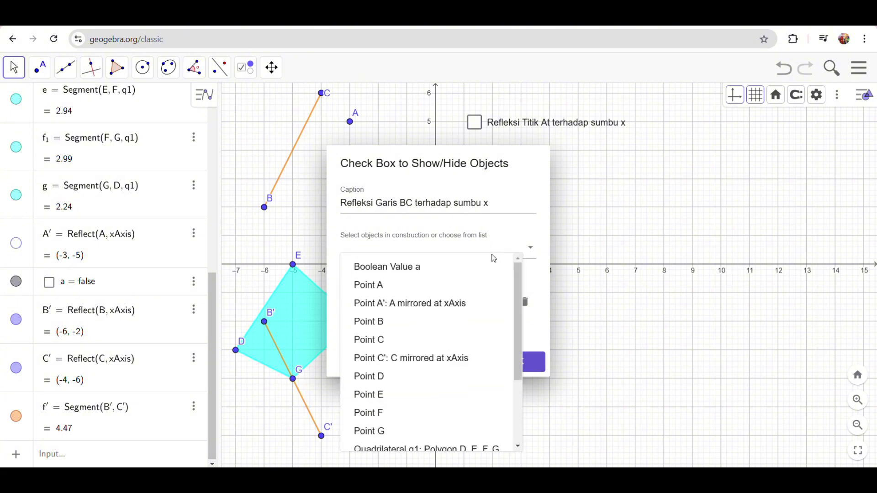
left_click(415, 357)
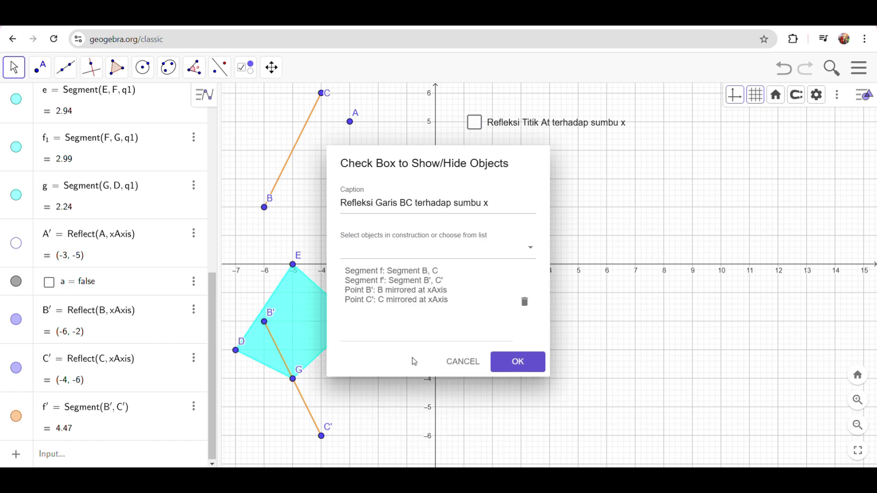
left_click(524, 247)
scroll(515, 287, "down", 6)
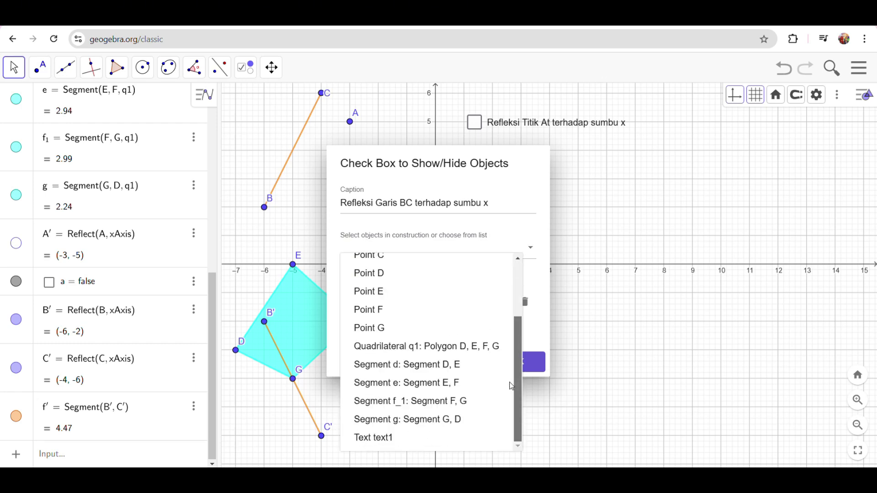
scroll(512, 386, "up", 6)
left_click(533, 371)
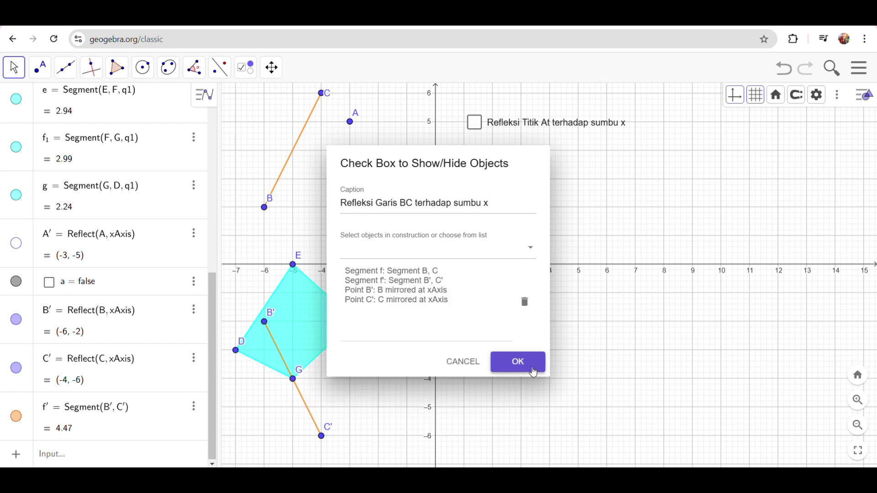
left_click(533, 371)
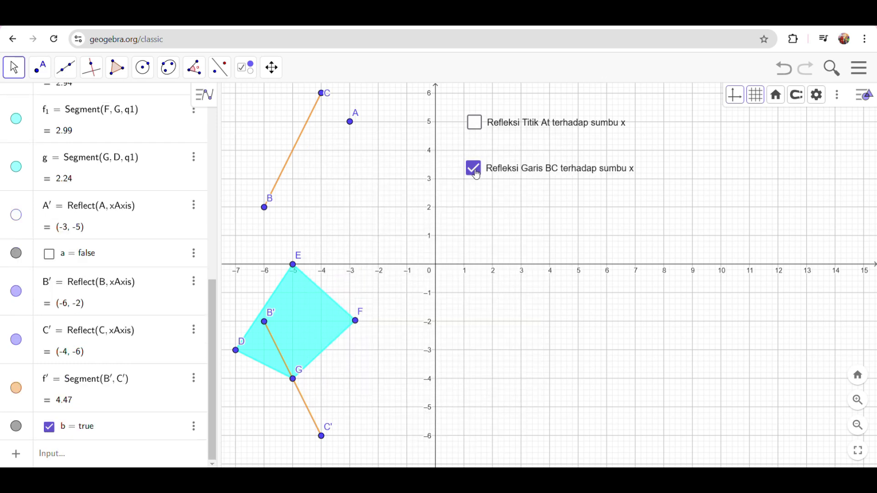
Step: Test the segment's check box by toggling it on and off several times
left_click(477, 173)
left_click(477, 173)
left_click(477, 172)
left_click(477, 173)
left_click(477, 174)
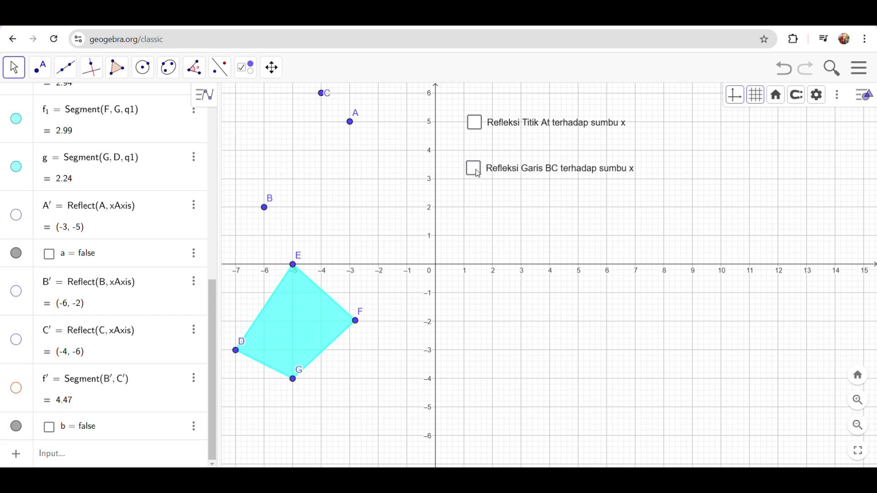
left_click(477, 173)
left_click(477, 174)
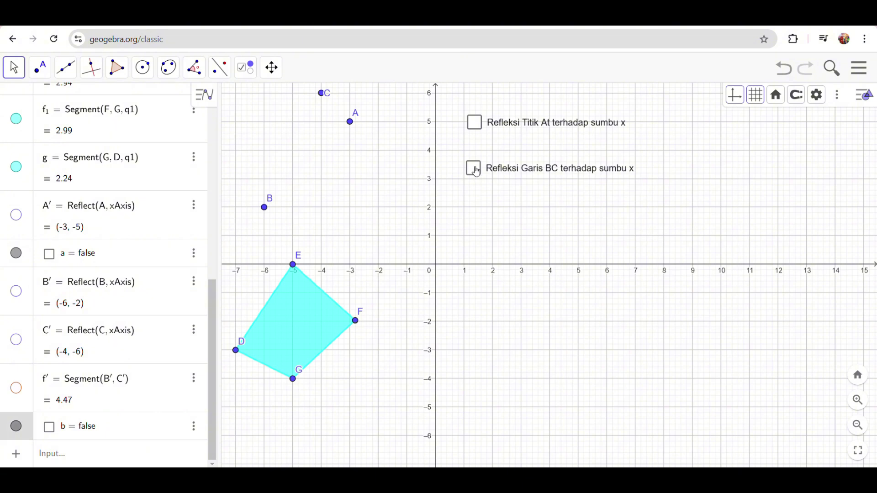
left_click(475, 170)
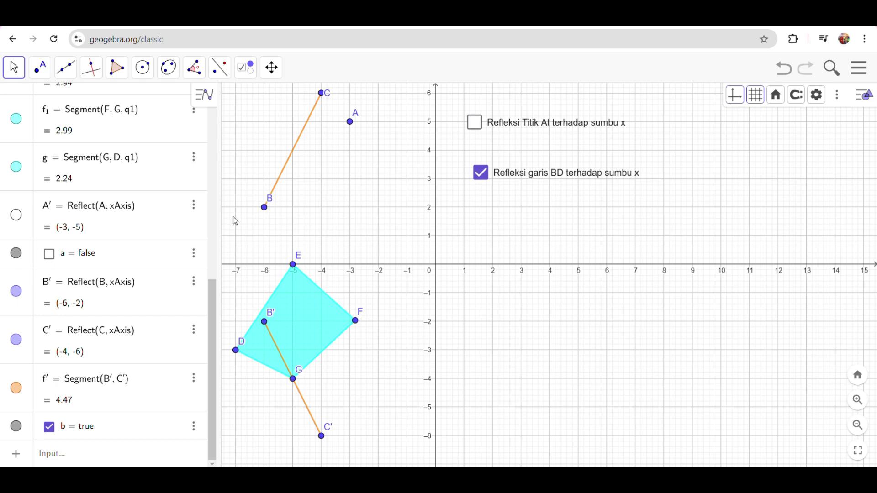
Step: Untick the segment's check box and reflect quadrilateral DEFG about the x-axis with Reflect about Line
left_click(221, 70)
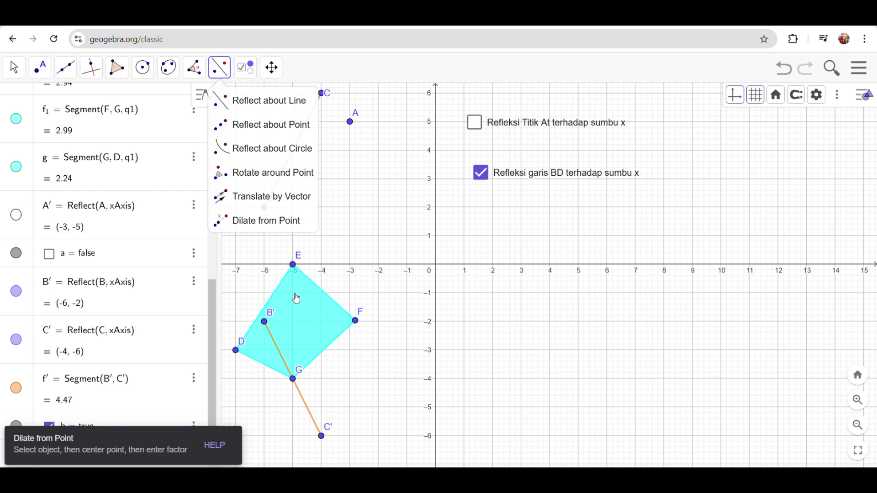
left_click(317, 336)
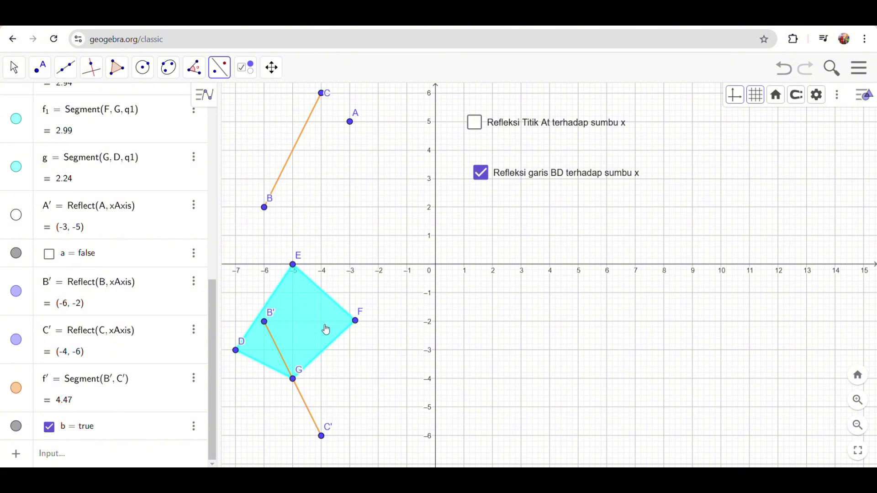
left_click(481, 174)
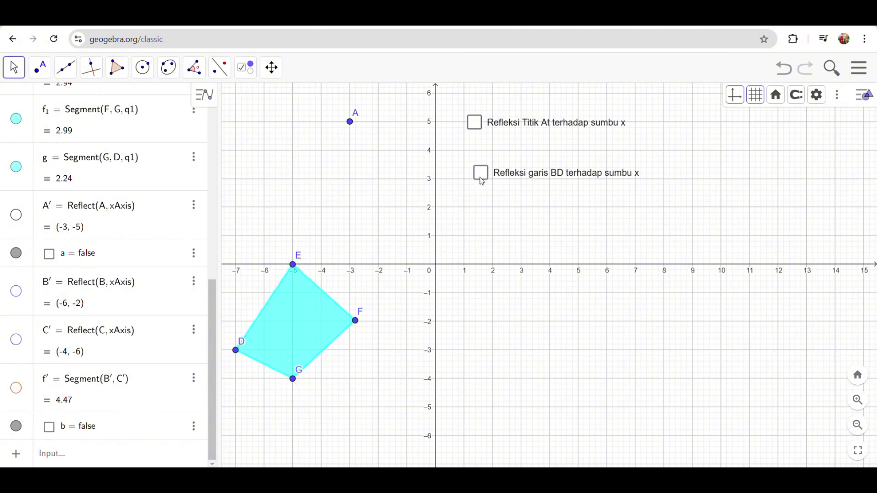
right_click(321, 327)
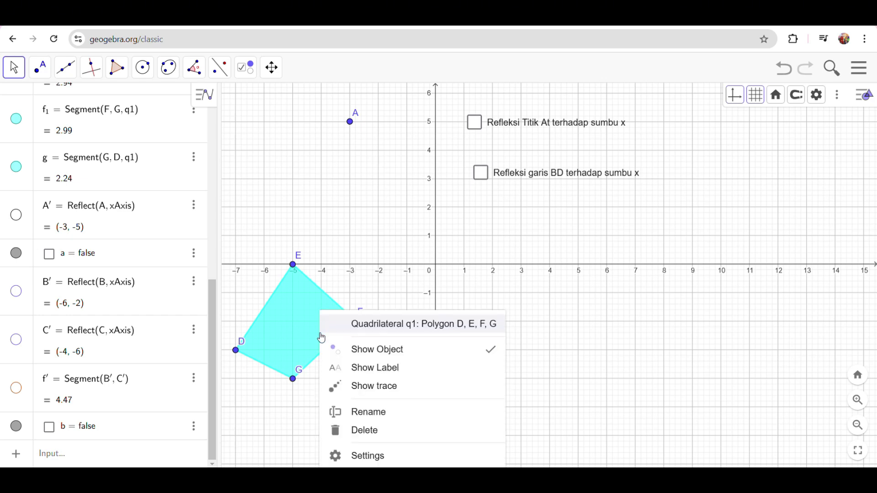
left_click(300, 356)
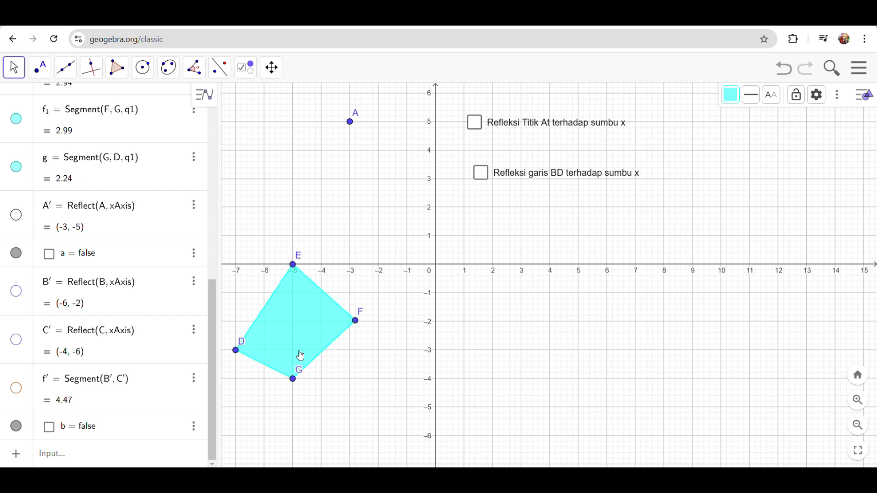
left_click(219, 67)
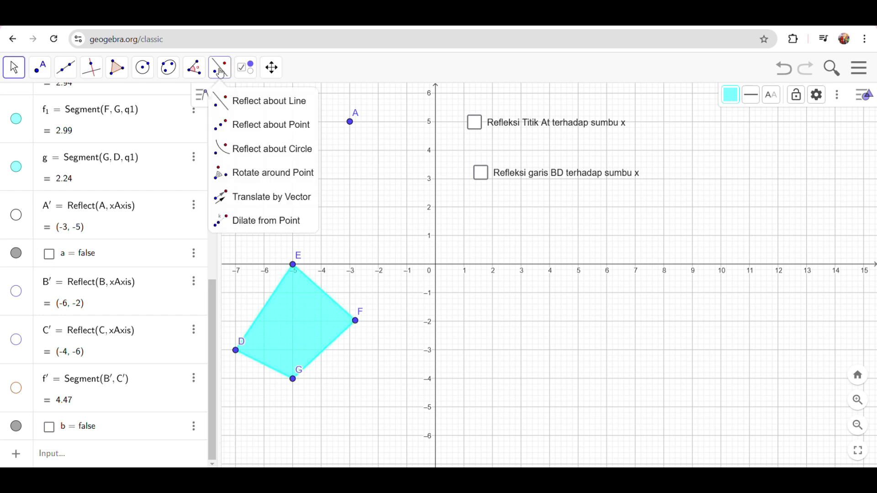
left_click(230, 99)
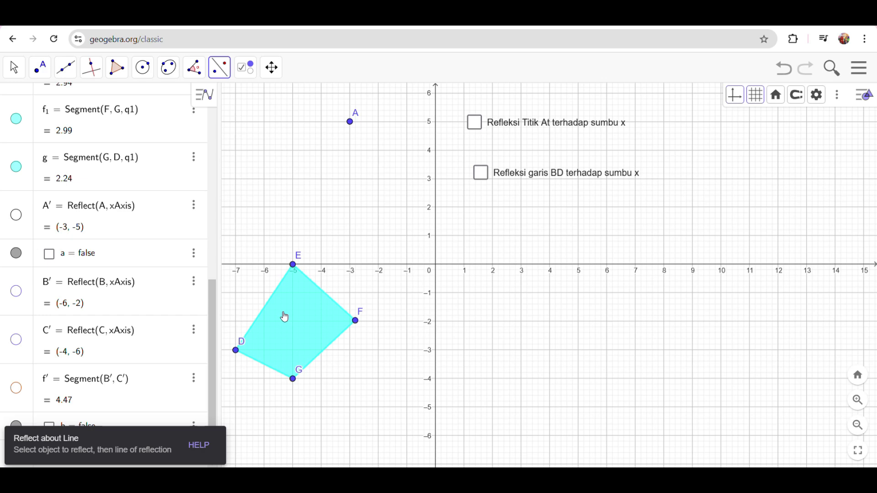
left_click(555, 268)
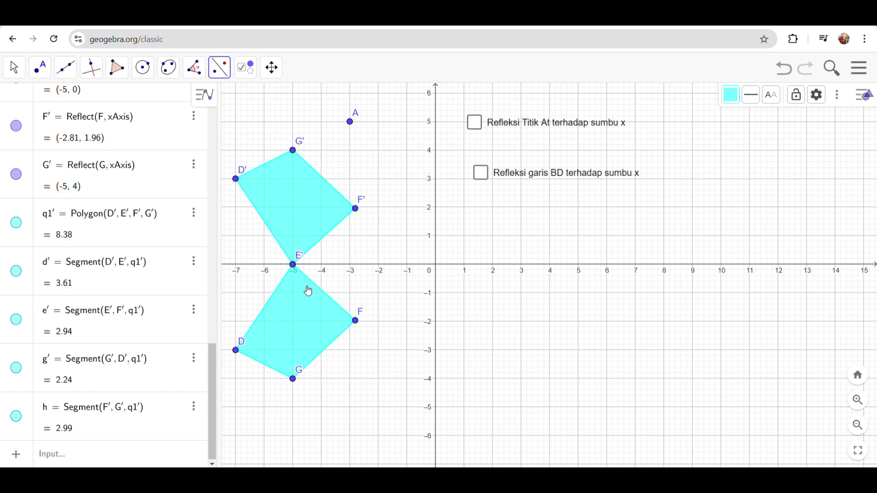
Step: Place a new check box below the segment's check box, captioned "Refleksi Bidang DEFG terhadap sumbu x"
left_click(246, 69)
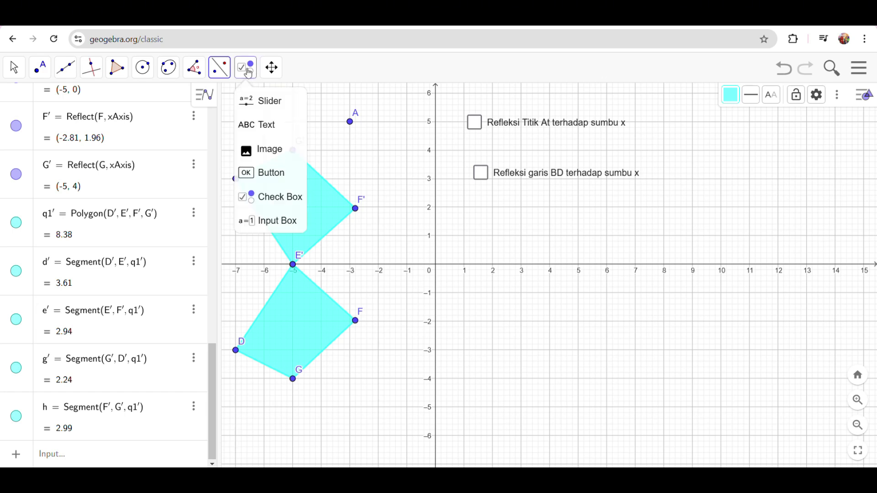
left_click(274, 197)
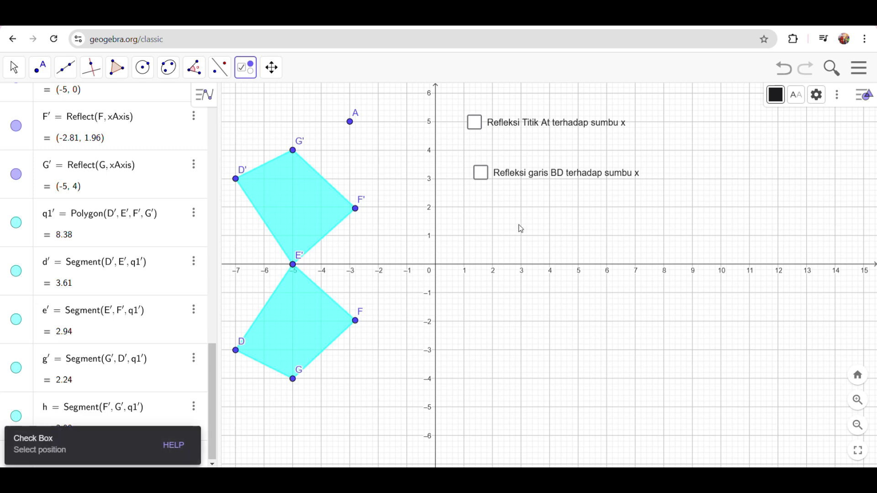
left_click(468, 229)
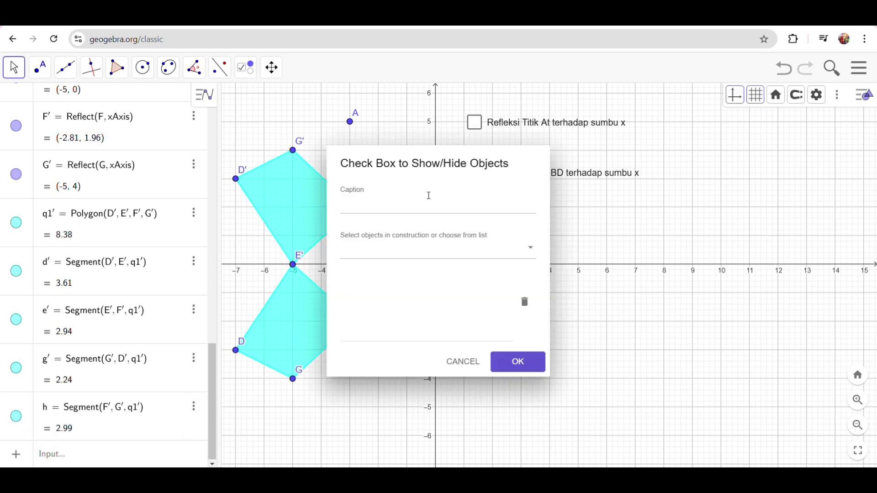
type("Refleksi")
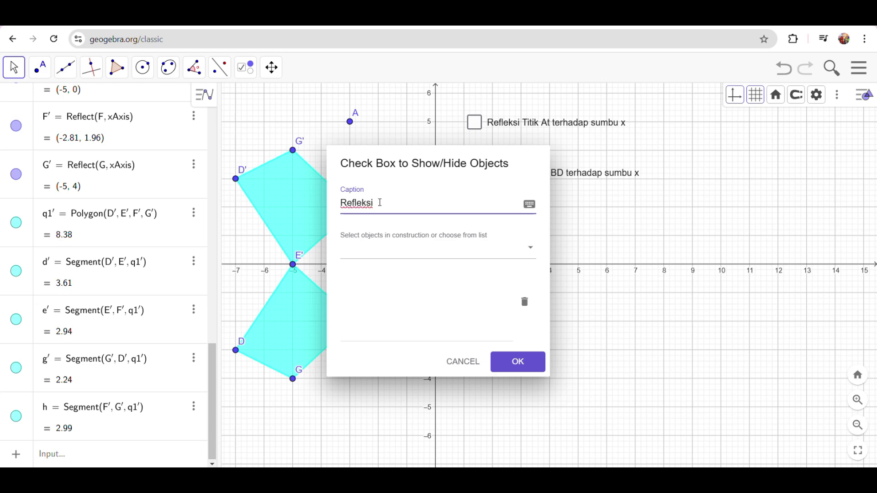
type(" Bidang DEFG terh")
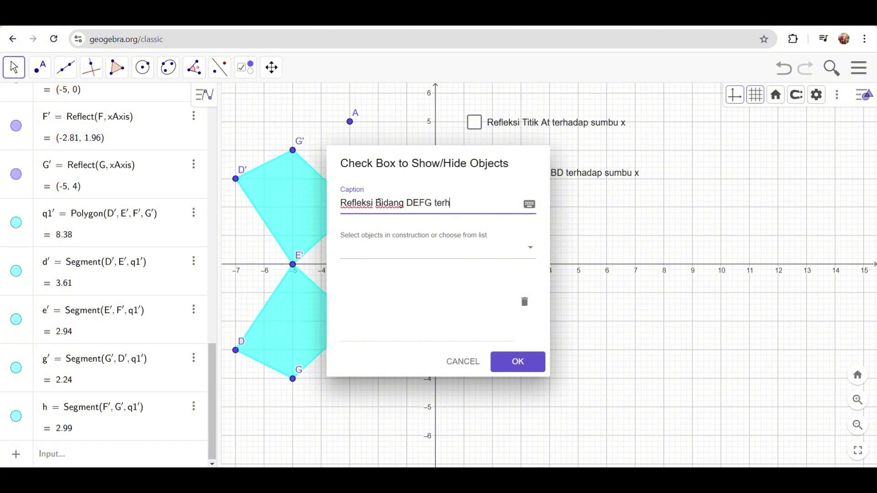
type("adap sumbu x")
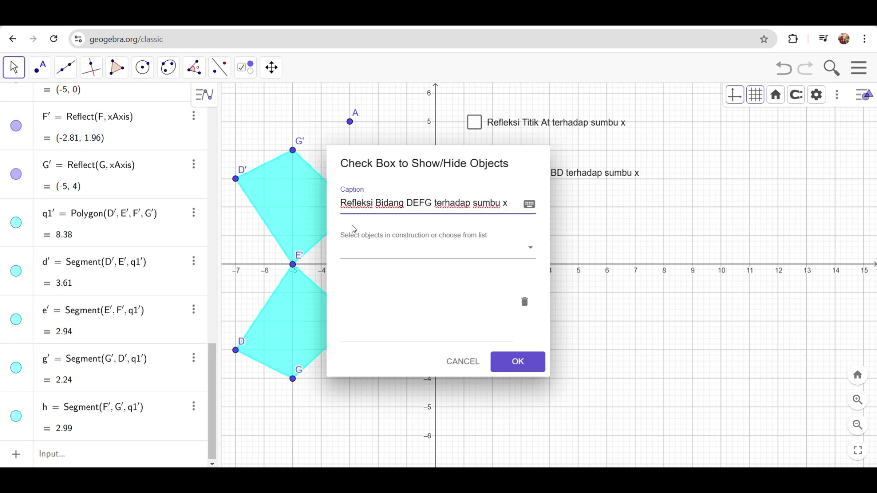
Step: Link the new check box to point D and its mirrored point D'
left_click(402, 240)
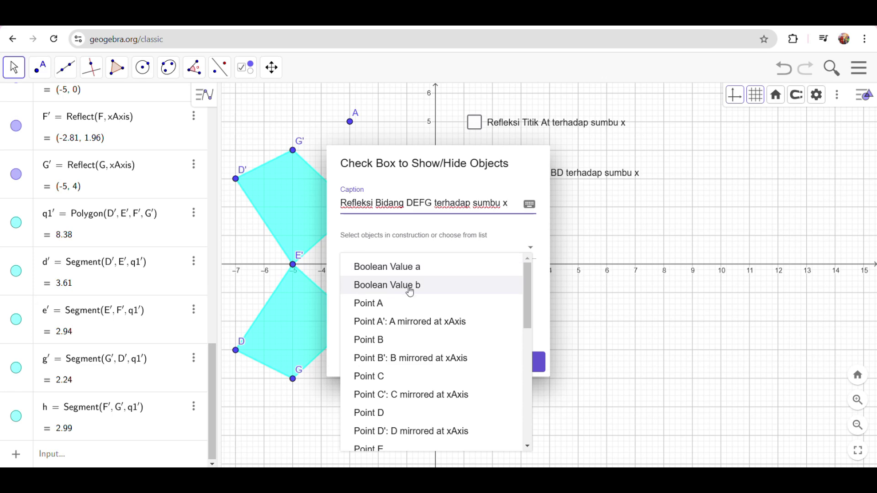
left_click(530, 302)
left_click_drag(531, 305, 534, 334)
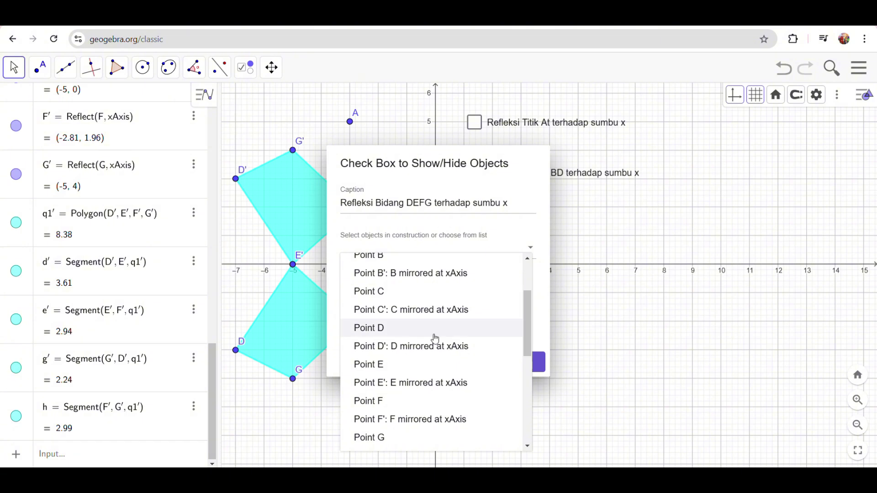
left_click(435, 339)
left_click(488, 249)
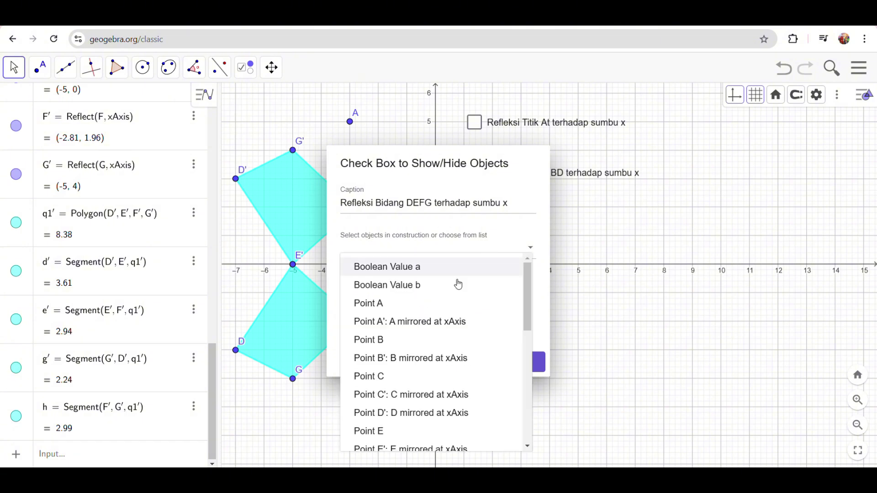
left_click(396, 413)
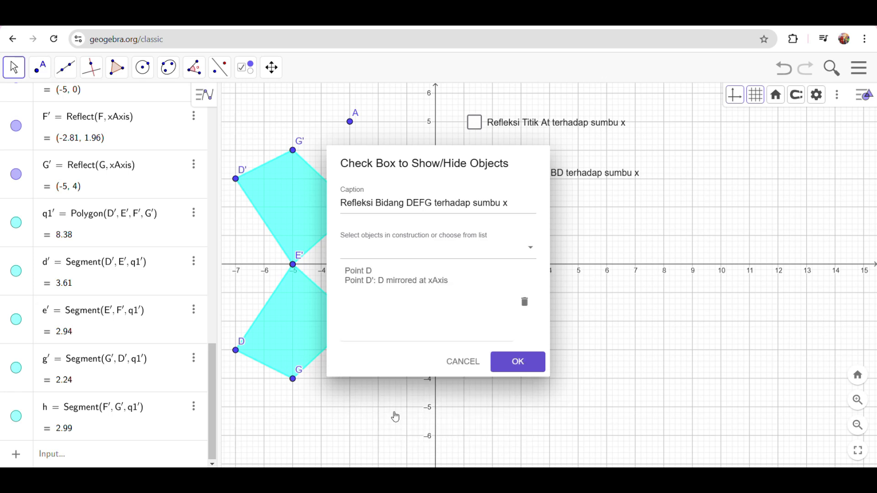
Step: Add point E and its mirrored point E' to the check box's linked objects
left_click(452, 246)
left_click_drag(529, 283, 528, 327)
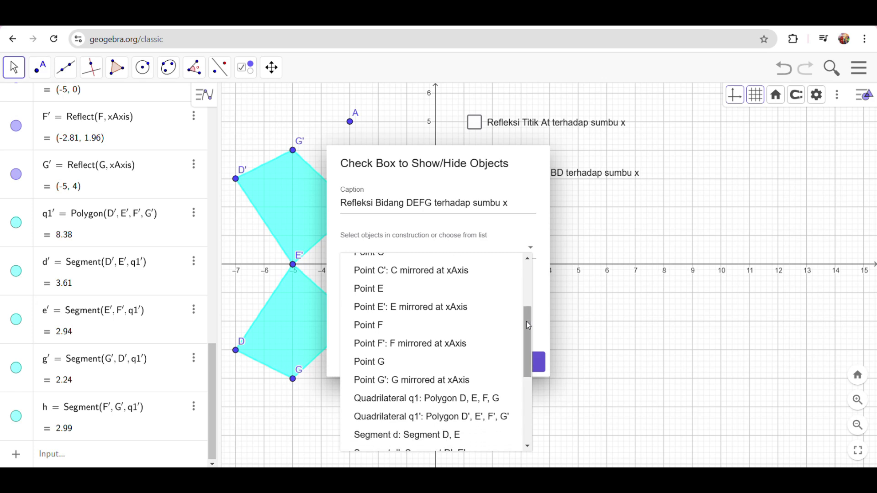
left_click(434, 304)
left_click(488, 247)
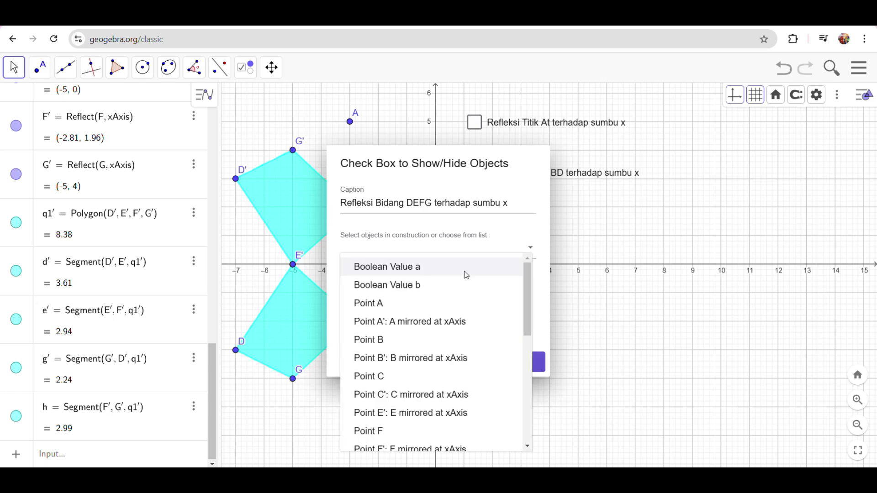
left_click(394, 416)
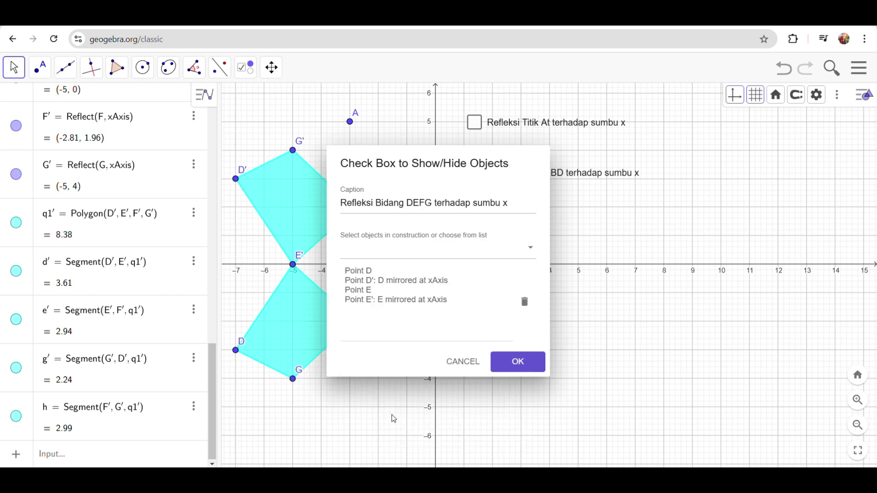
Step: Add point F and its mirrored point F' to the check box's linked objects
left_click(530, 248)
left_click_drag(529, 278, 529, 309)
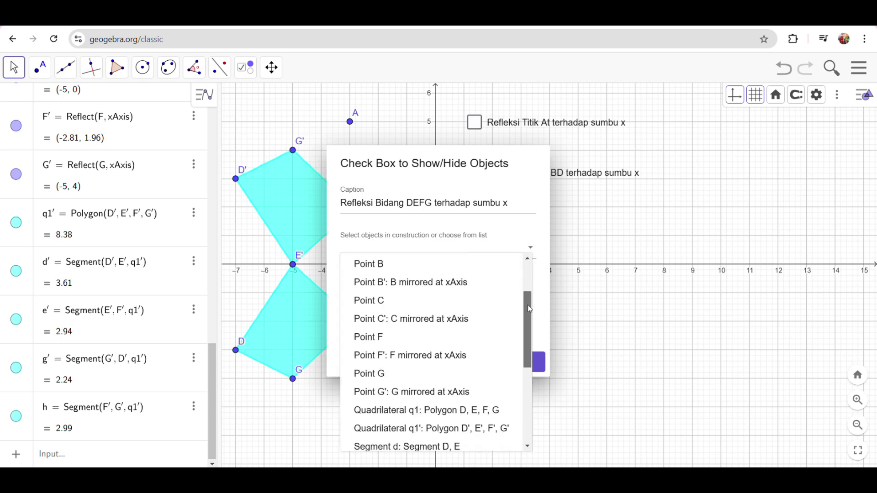
left_click(421, 350)
left_click(492, 247)
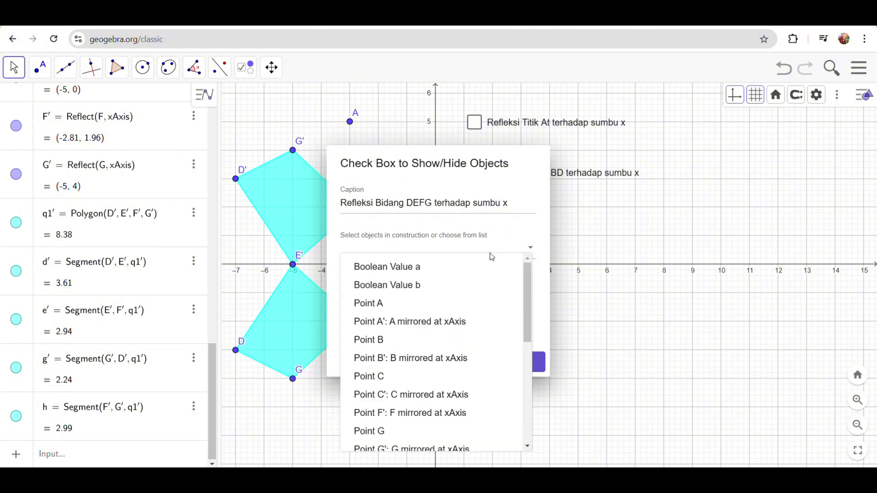
left_click_drag(525, 316, 526, 348)
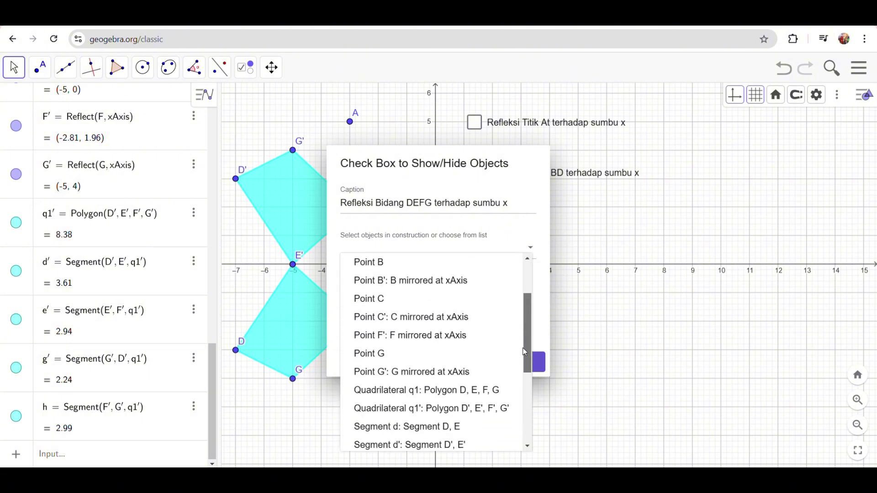
left_click(443, 331)
Step: Add point G and its mirrored point G' to the check box's linked objects
left_click(481, 251)
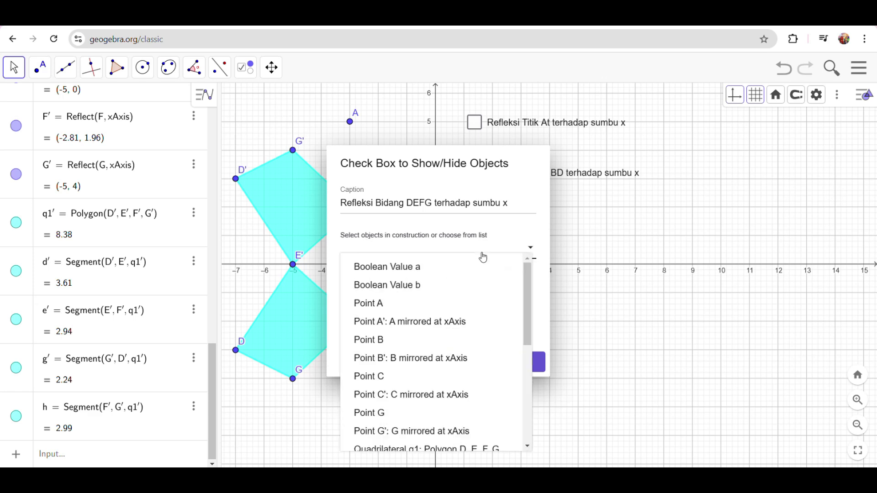
left_click_drag(526, 300, 524, 351)
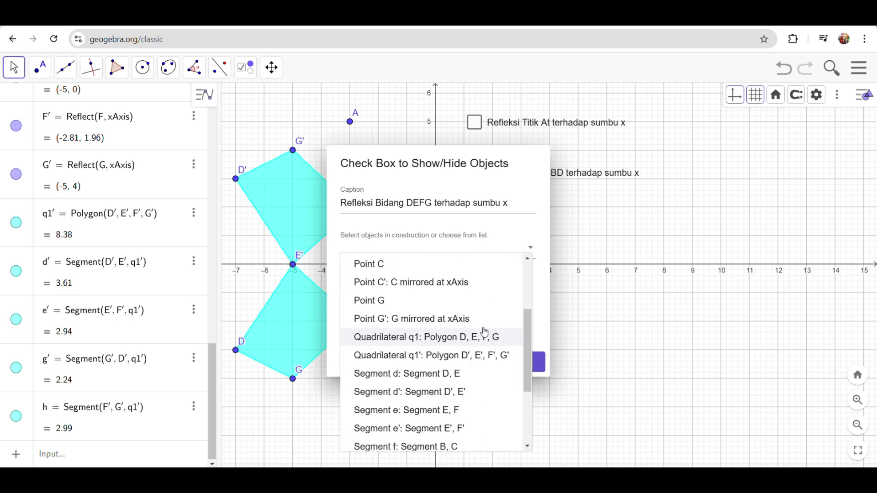
left_click(446, 303)
left_click(485, 250)
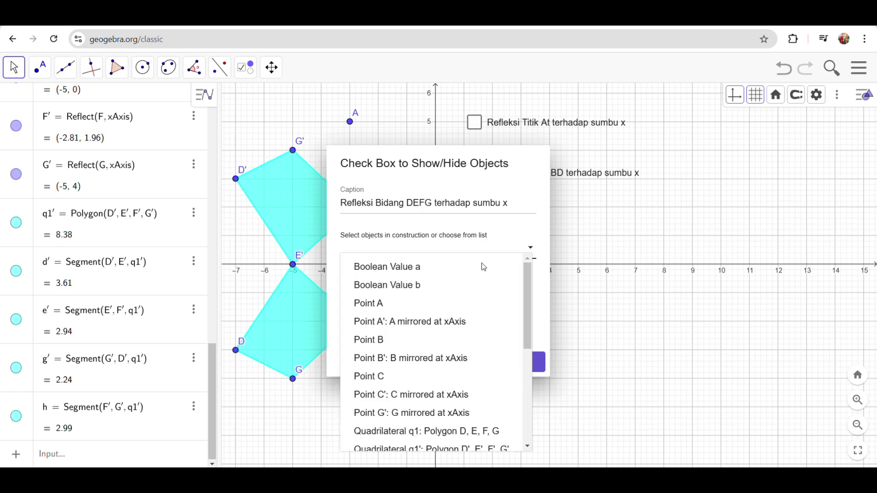
left_click(407, 413)
Step: Add quadrilateral DEFG and its reflected quadrilateral D'E'F'G' to the check box's linked objects
left_click(501, 250)
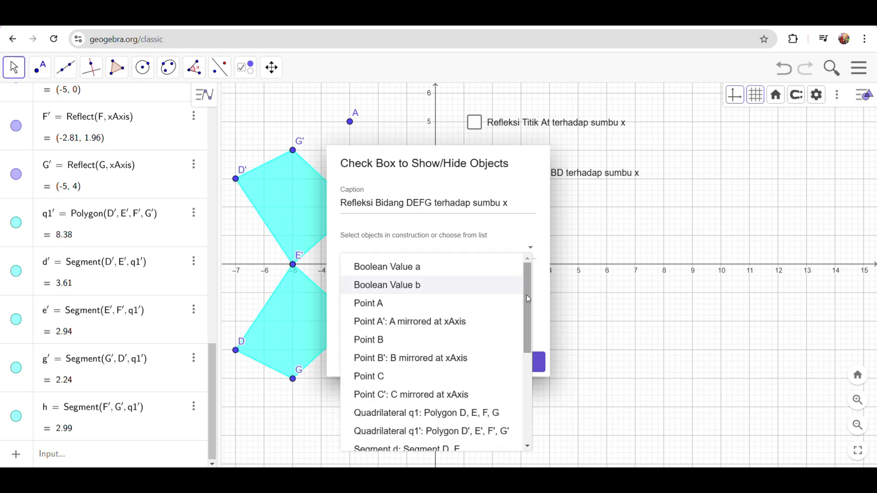
scroll(529, 299, "down", 5)
left_click(479, 327)
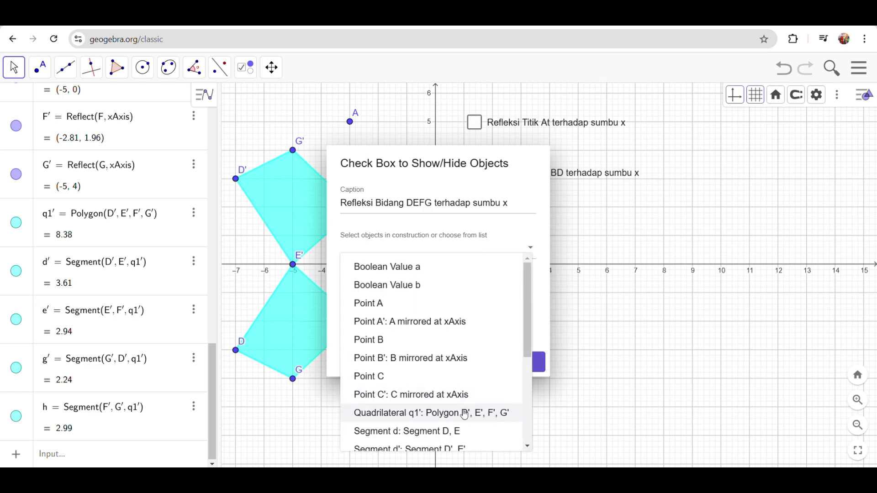
left_click(466, 413)
Step: Add sides DE and EF and their reflected sides D'E' and E'F' to the check box's linked objects
left_click(464, 251)
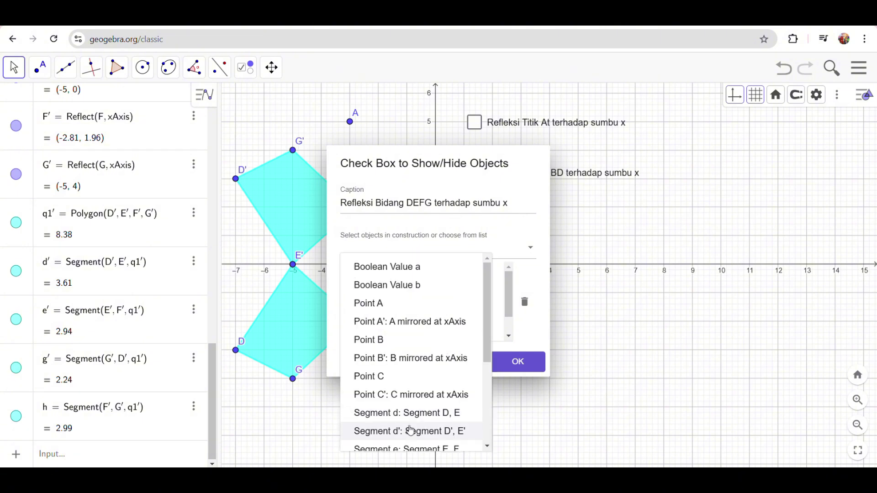
left_click(412, 417)
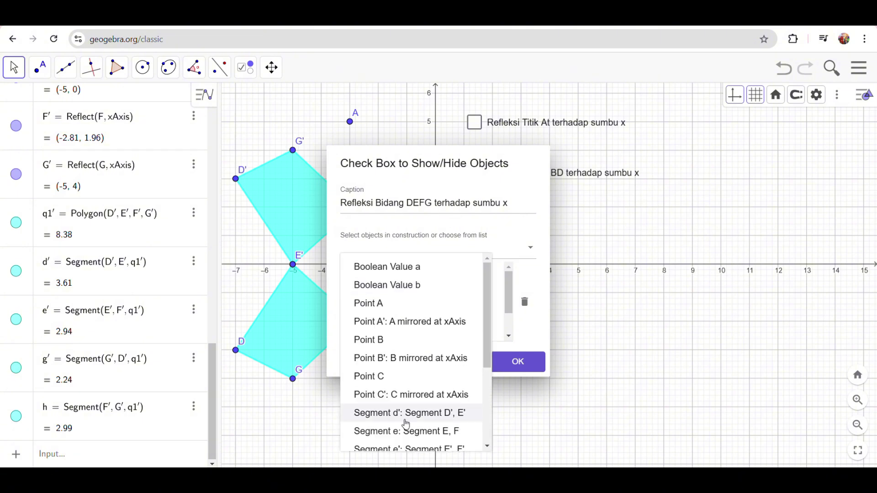
left_click(405, 420)
left_click(419, 251)
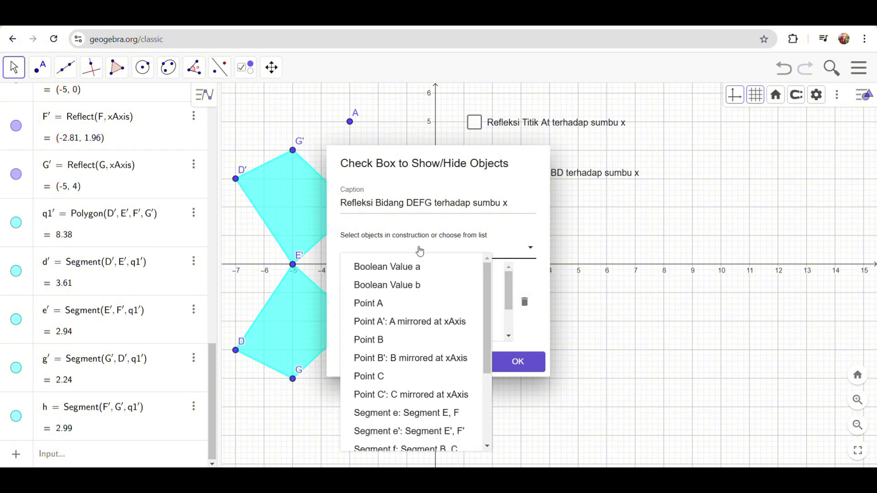
left_click(392, 416)
left_click(425, 234)
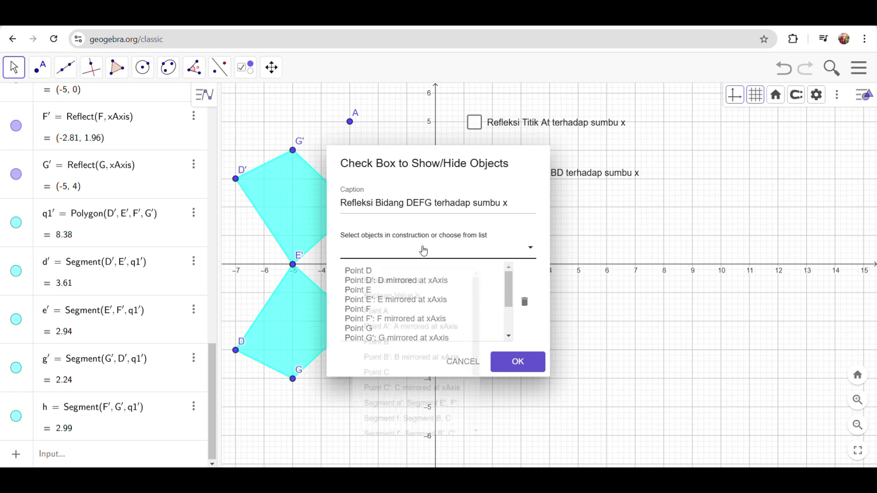
left_click(390, 420)
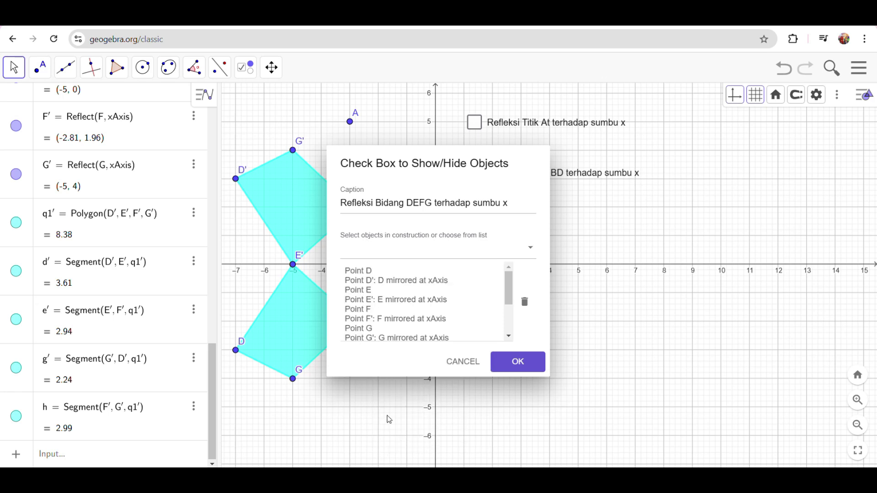
Step: Add the original quadrilateral's sides FG and GD to the check box's linked objects
left_click(412, 248)
left_click_drag(490, 350, 490, 394)
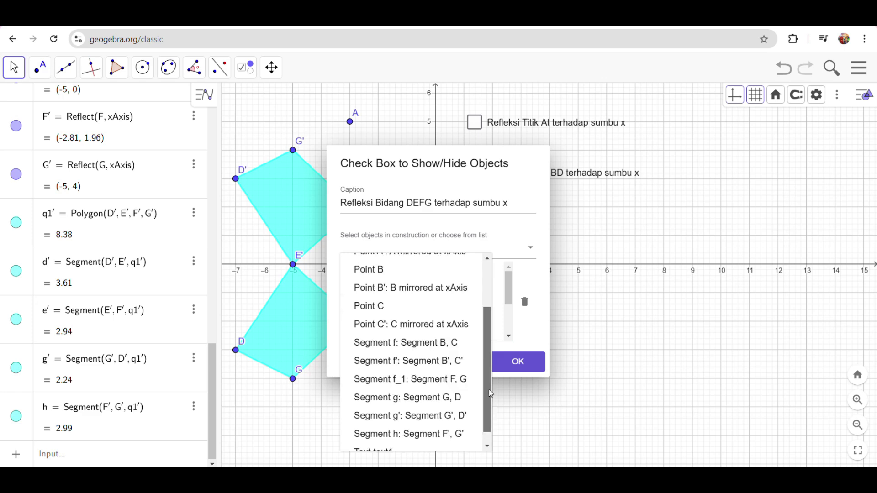
scroll(490, 393, "down", 1)
left_click(448, 364)
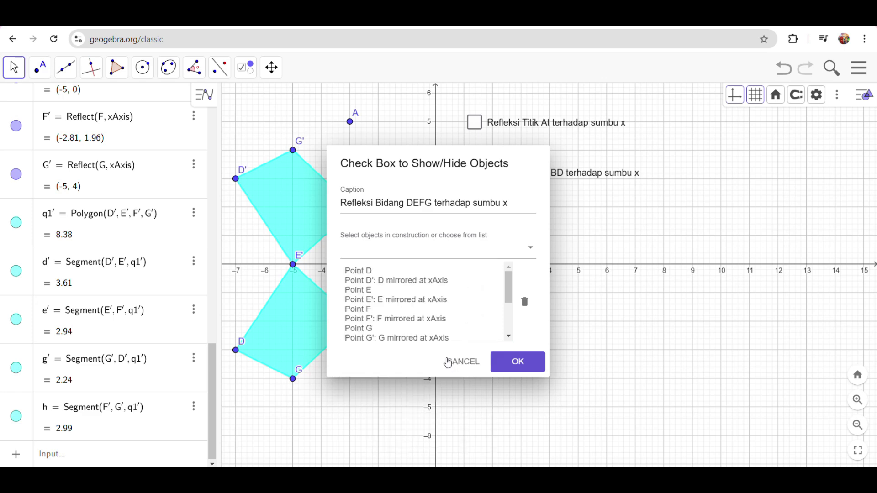
left_click(434, 249)
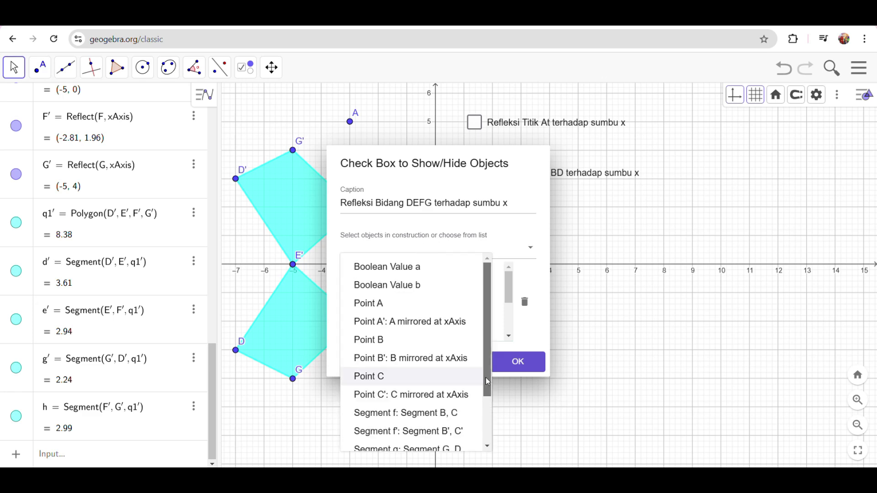
scroll(487, 382, "down", 3)
left_click(445, 391)
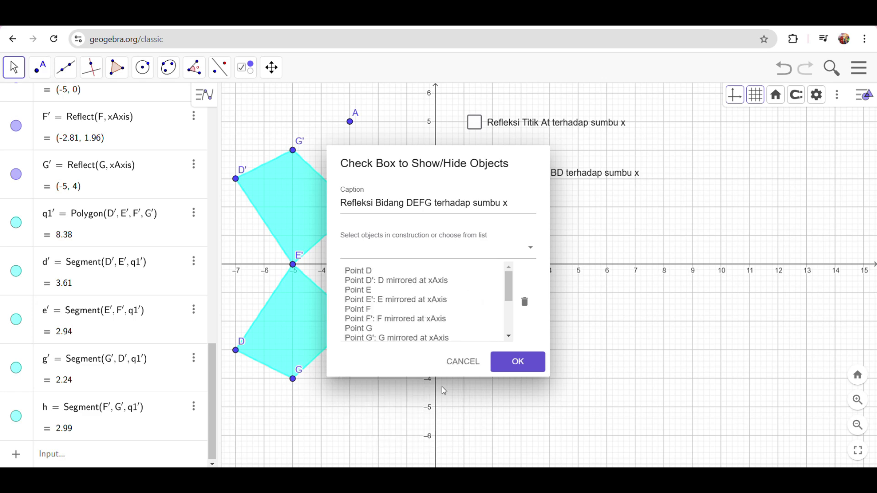
Step: Add the reflected sides G'D' and F'G' to the linked objects and create the check box
left_click(451, 244)
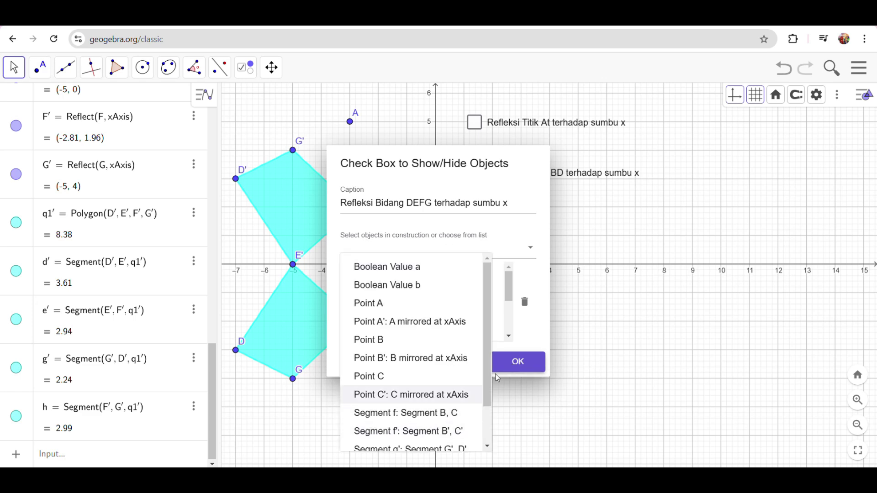
scroll(439, 346, "down", 2)
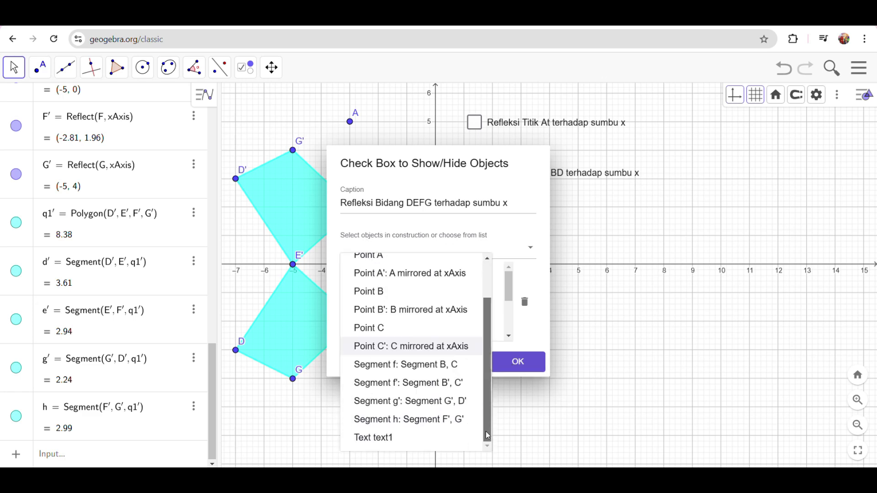
left_click(450, 402)
left_click(443, 251)
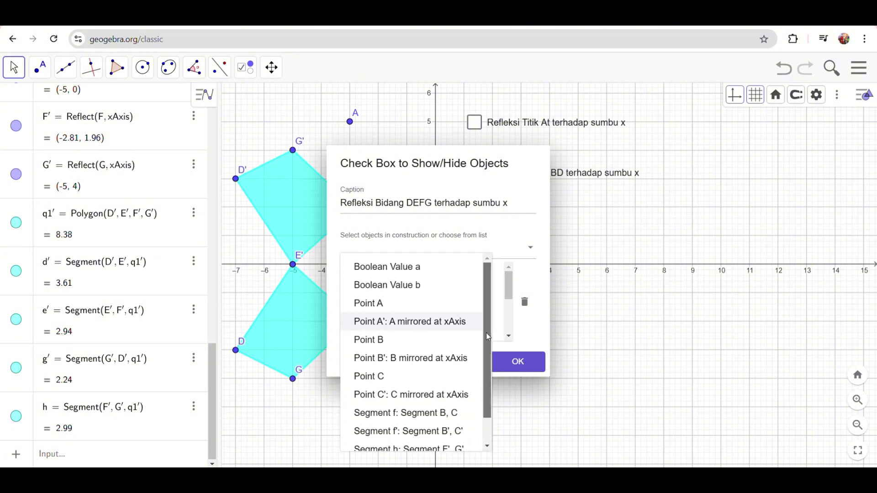
scroll(456, 419, "down", 1)
left_click(456, 420)
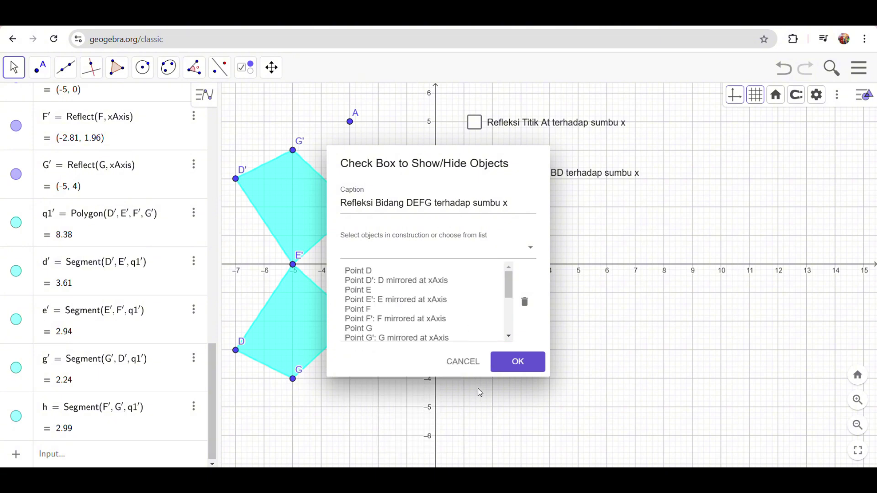
left_click(508, 372)
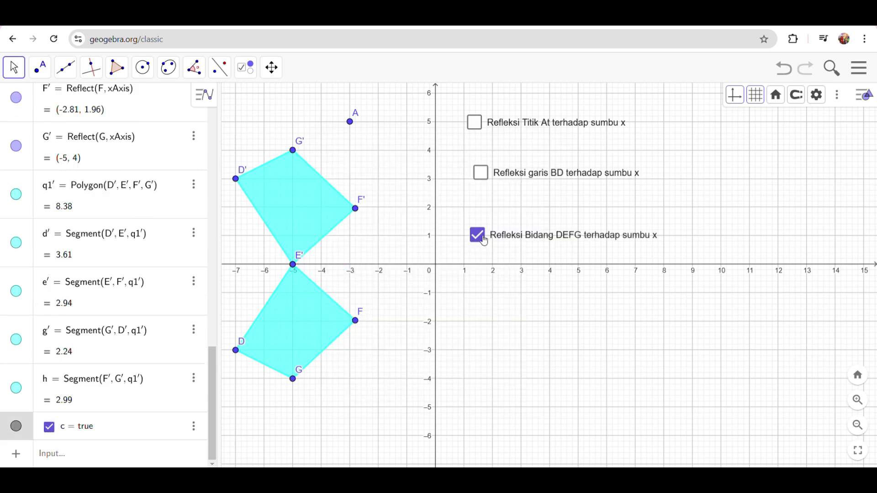
Step: Toggle the "Refleksi Bidang DEFG terhadap sumbu x" check box off and on to test the visibility of both quadrilaterals
left_click(485, 240)
left_click(485, 240)
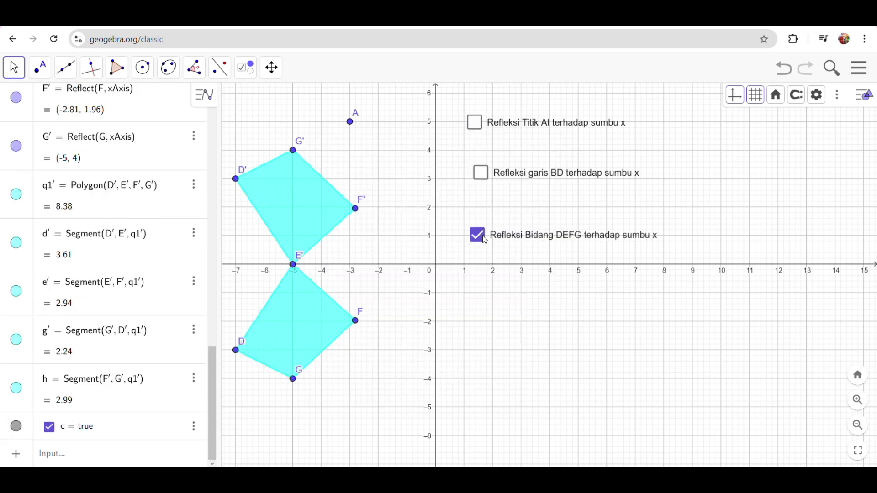
left_click(485, 240)
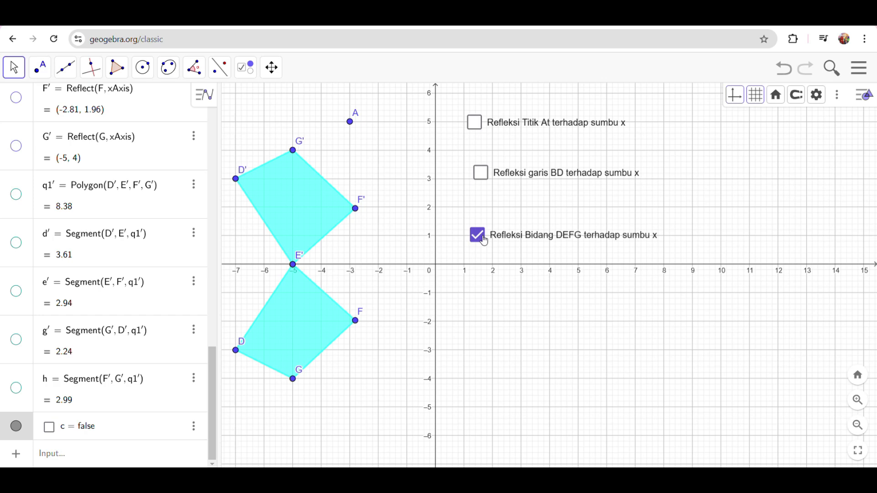
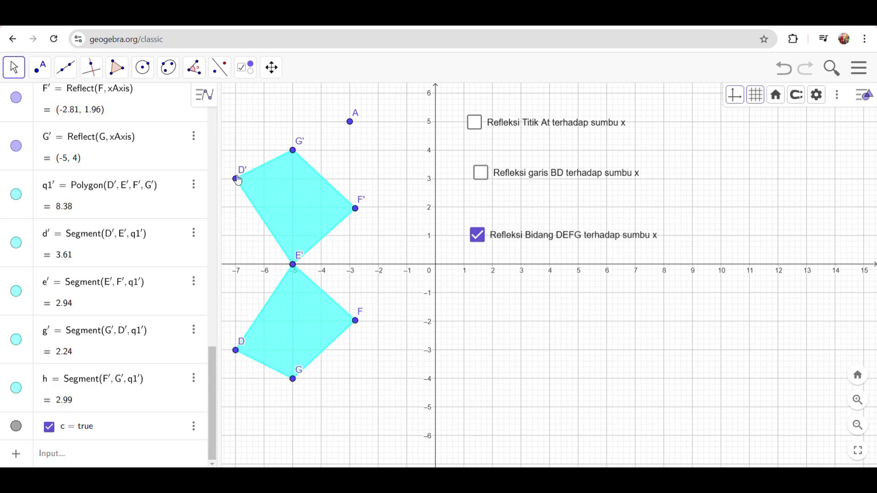
left_click(219, 68)
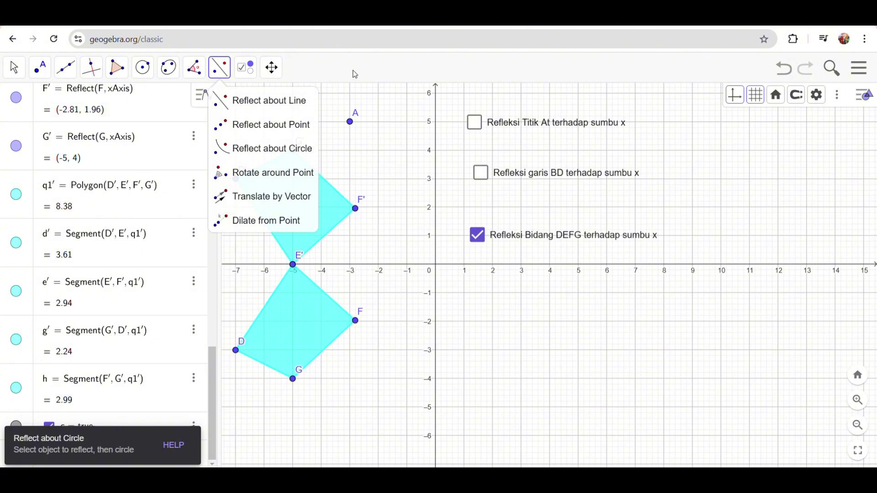
left_click(305, 126)
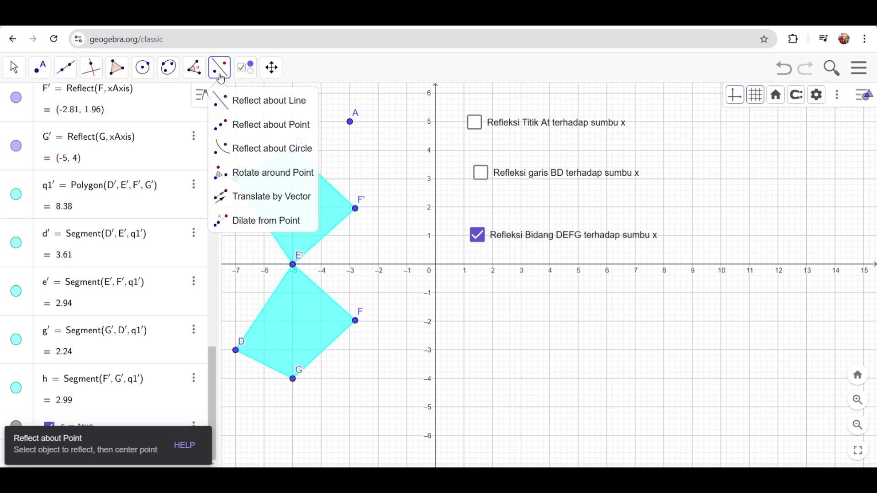
mouse_move(272, 69)
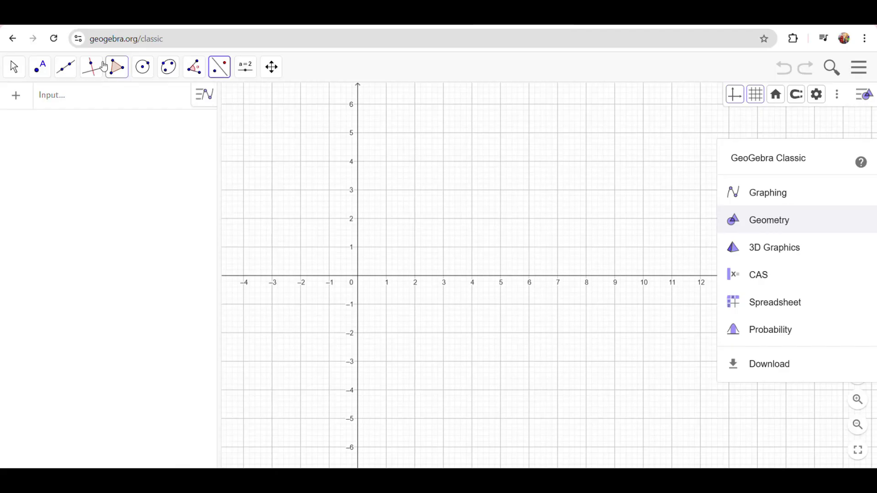
Step: Start a text object in the blank construction just right of the y-axis, at about (1.2, 6.3)
left_click(246, 67)
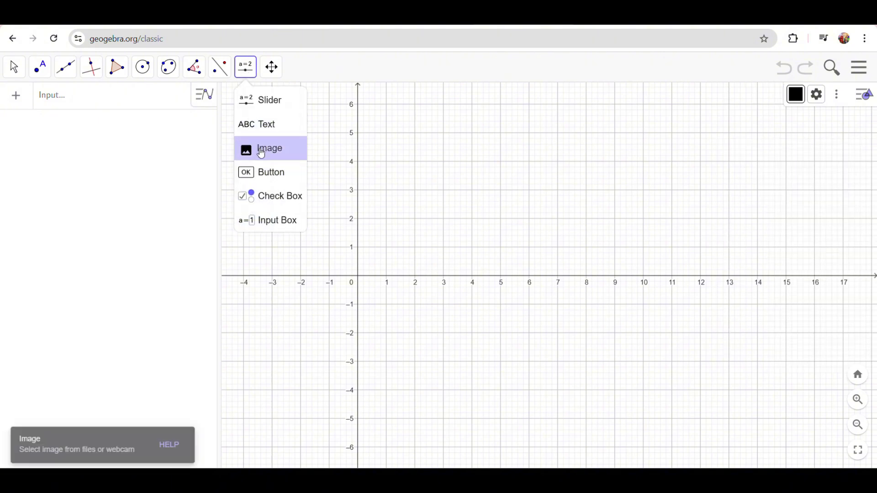
left_click(260, 126)
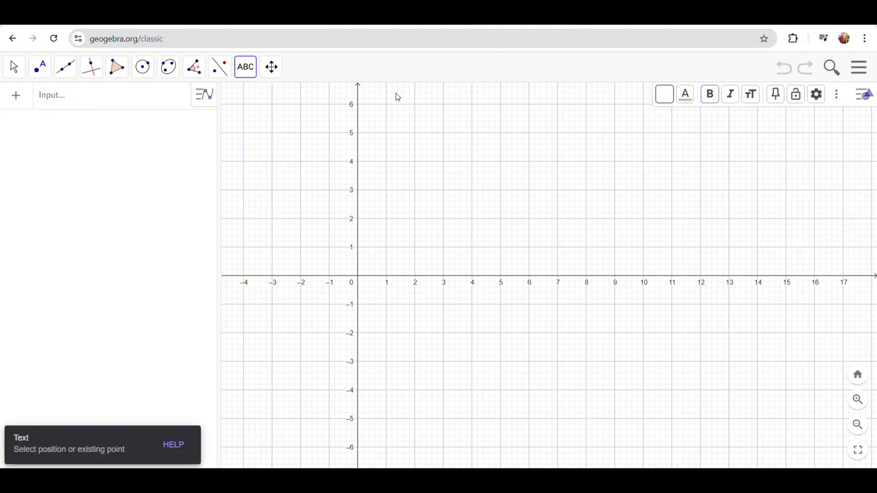
left_click(392, 97)
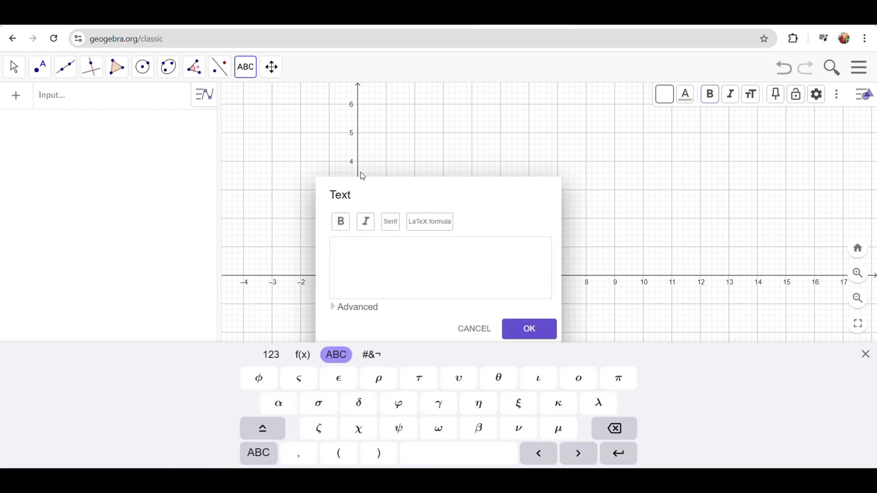
Step: Add a text object reading "ROTASI" near the top of the graph
left_click(351, 255)
type("RO")
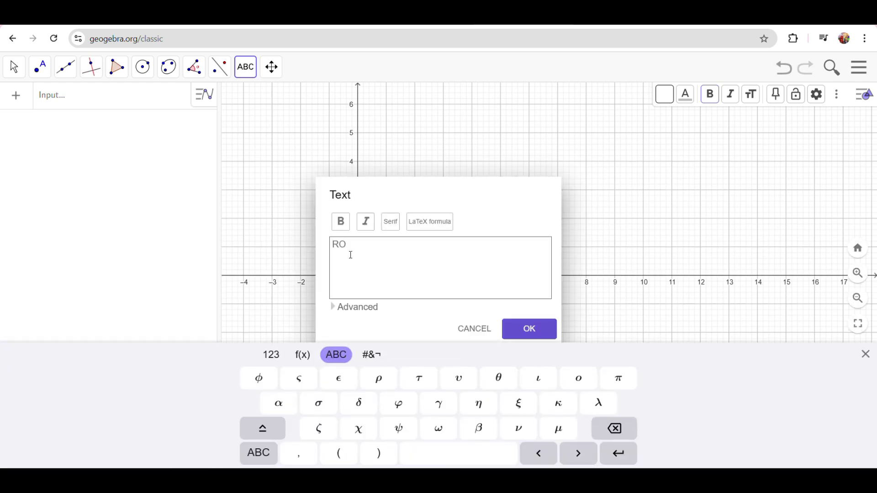
type("TASI")
left_click(529, 330)
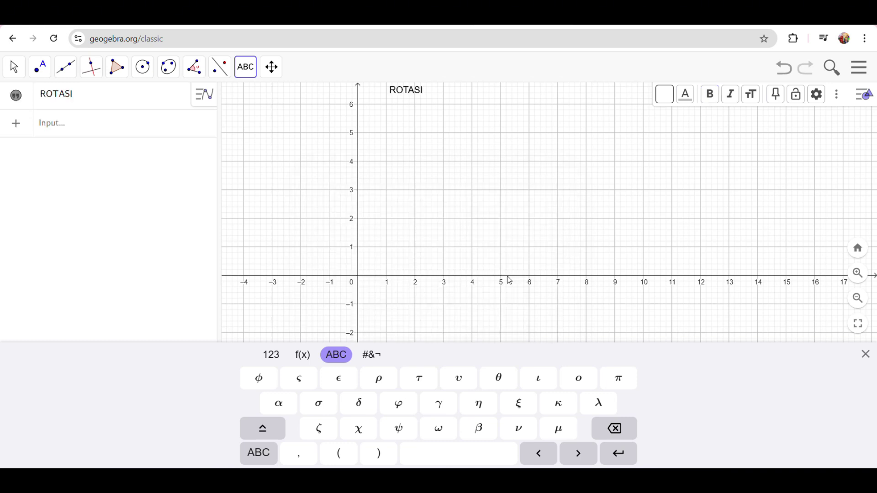
Step: Format the ROTASI text in a serif font, bold, at size Large
right_click(410, 97)
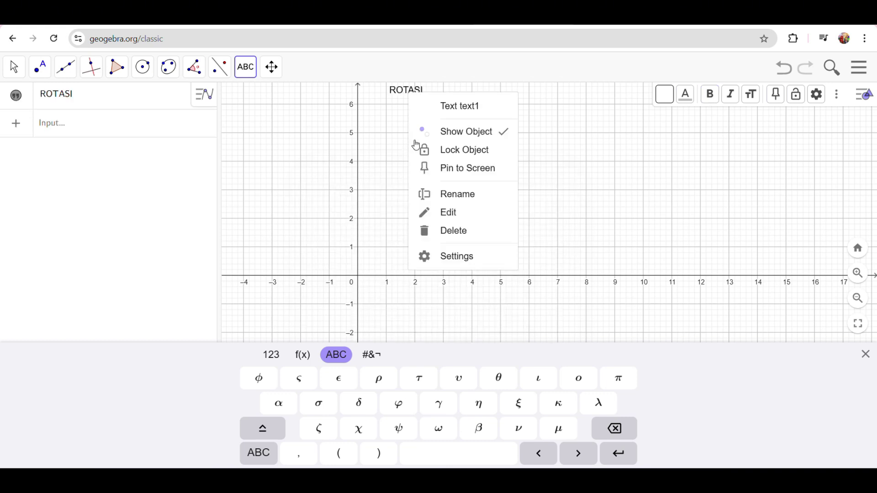
left_click(441, 255)
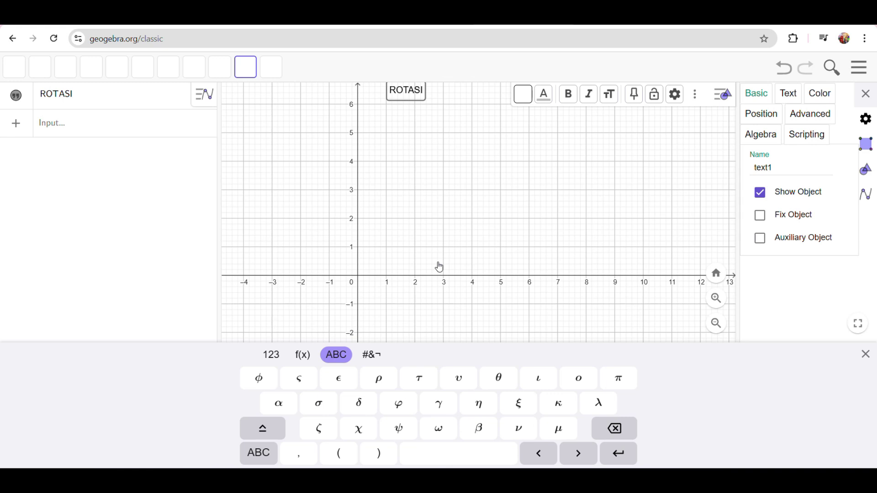
left_click(789, 93)
left_click(788, 162)
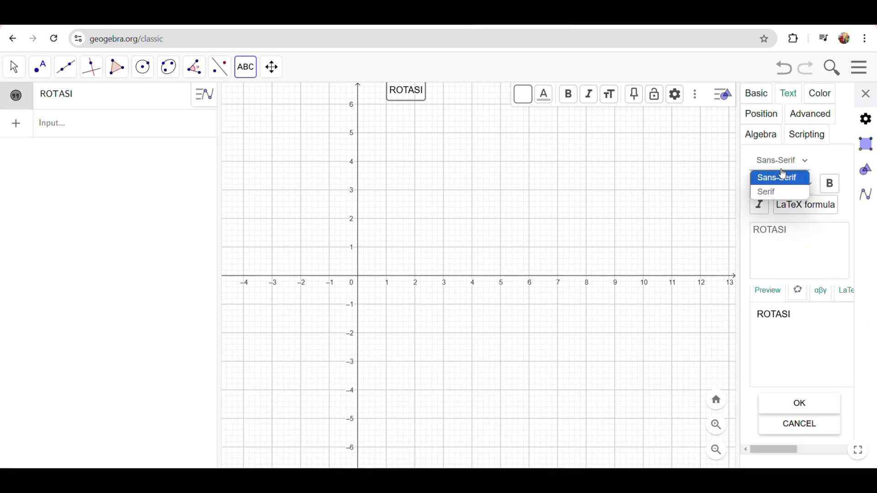
left_click(771, 190)
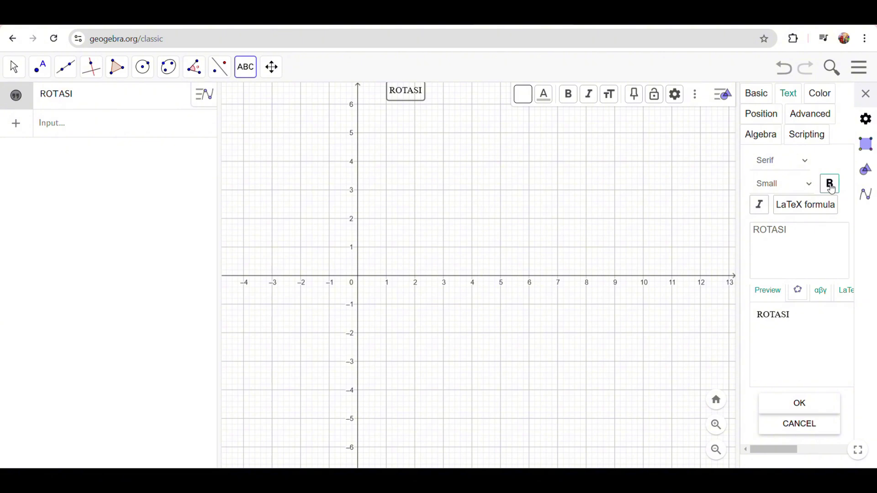
left_click(832, 188)
left_click(790, 186)
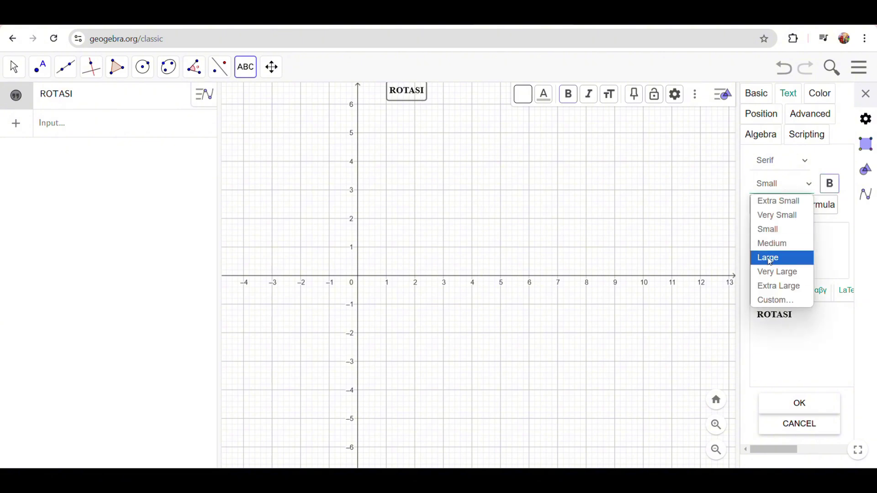
left_click(772, 260)
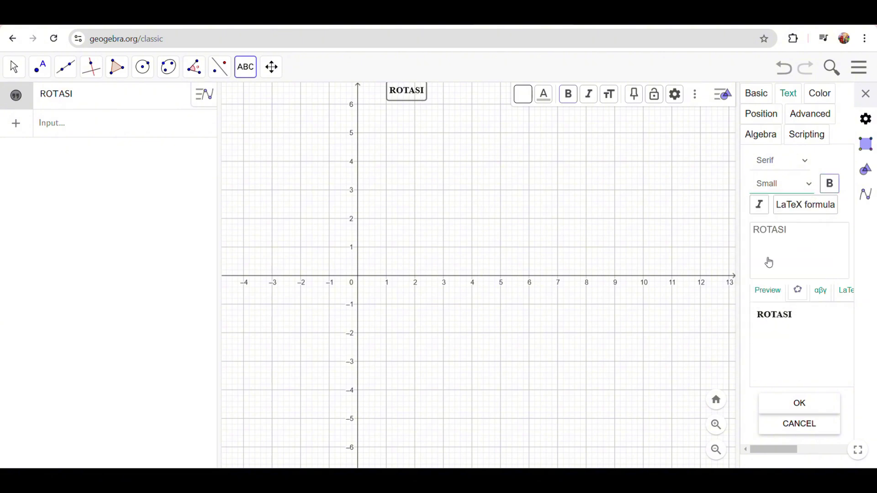
Step: Set the foreground colour of the ROTASI text to blue (#0000FF) and close its settings
left_click(820, 96)
left_click(771, 225)
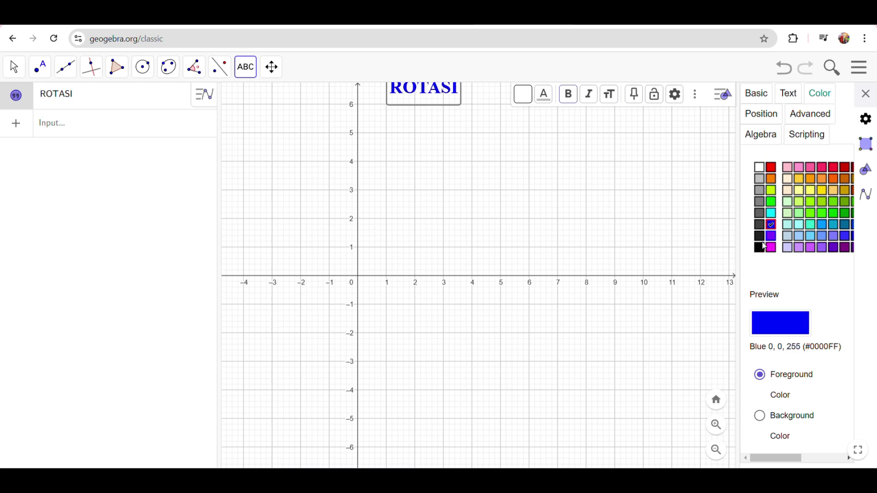
left_click(866, 93)
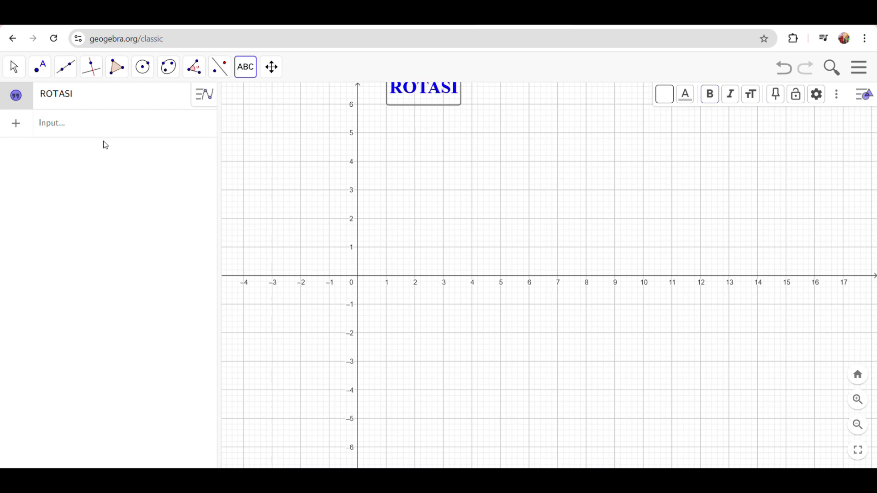
Step: Try to draw a triangle with the Polygon tool through (-4, 1), (-3, 3) and (-1, -2)
left_click(117, 69)
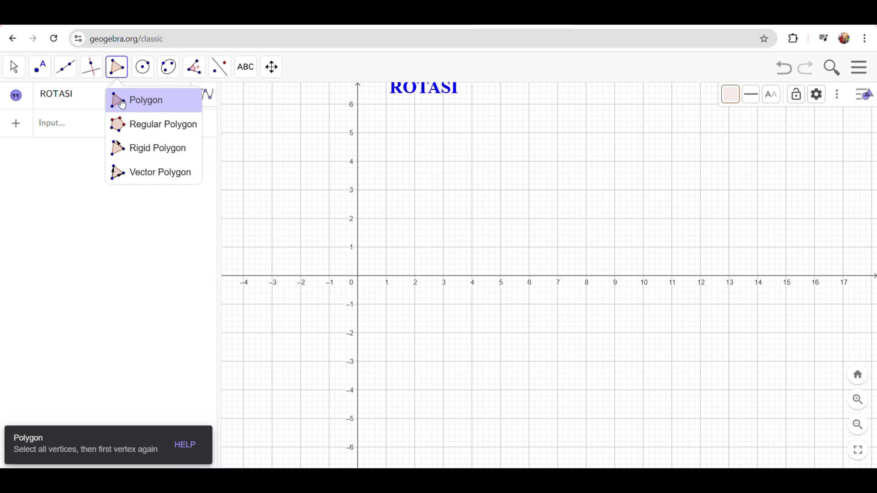
left_click(123, 103)
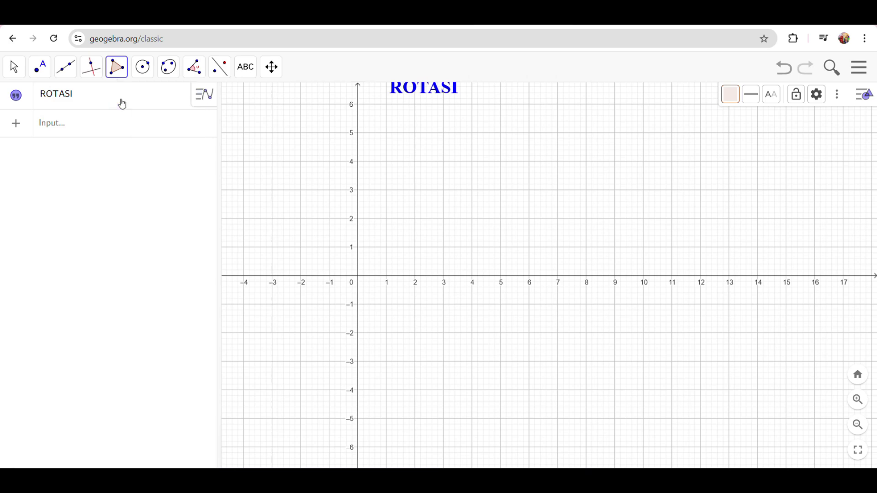
left_click(244, 248)
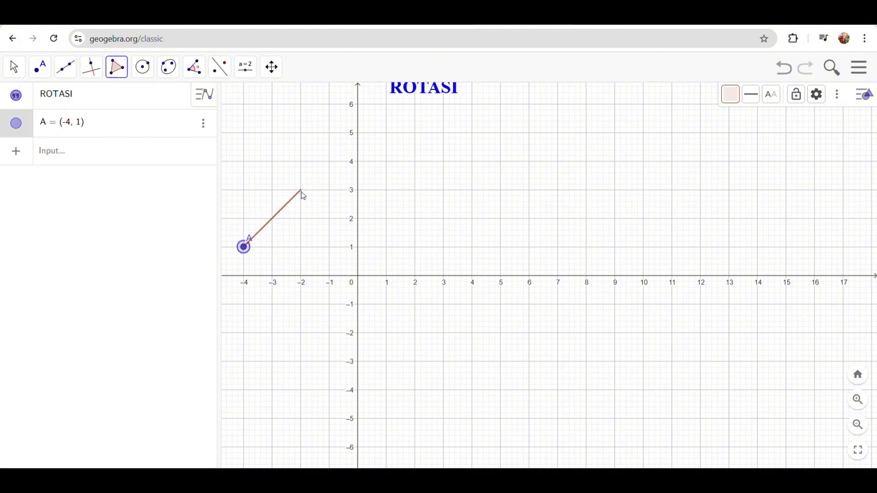
left_click(274, 193)
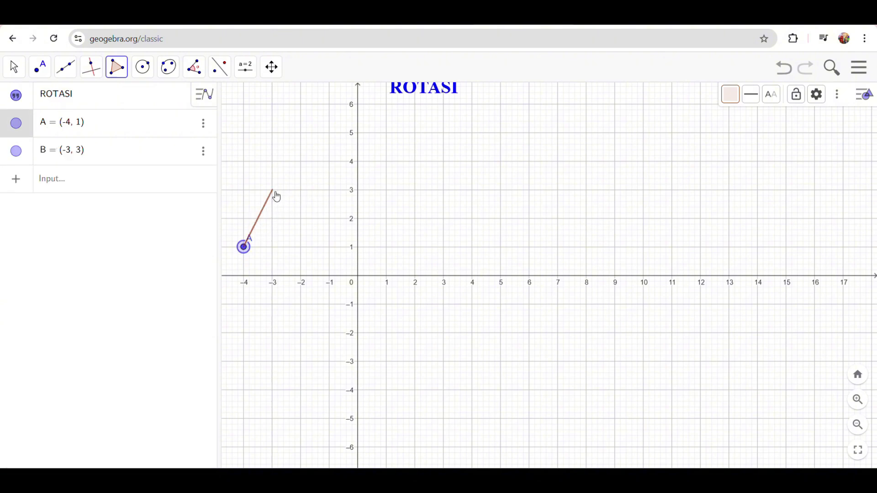
left_click(329, 334)
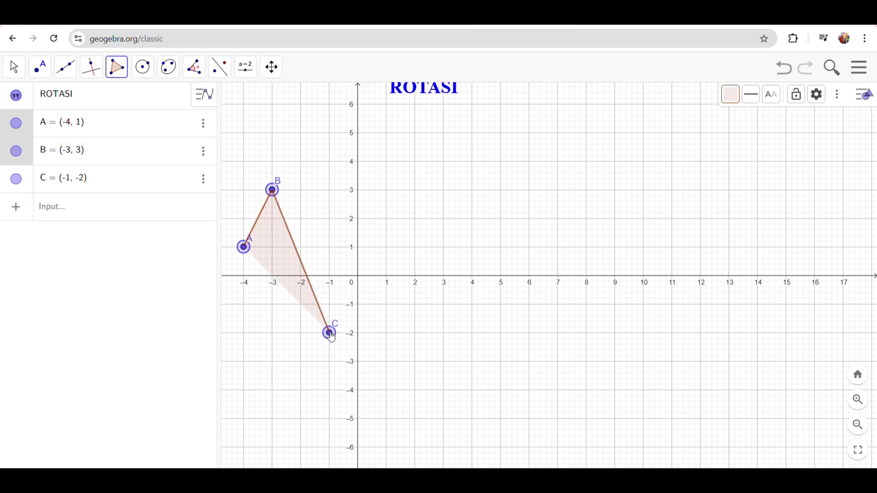
left_click(244, 249)
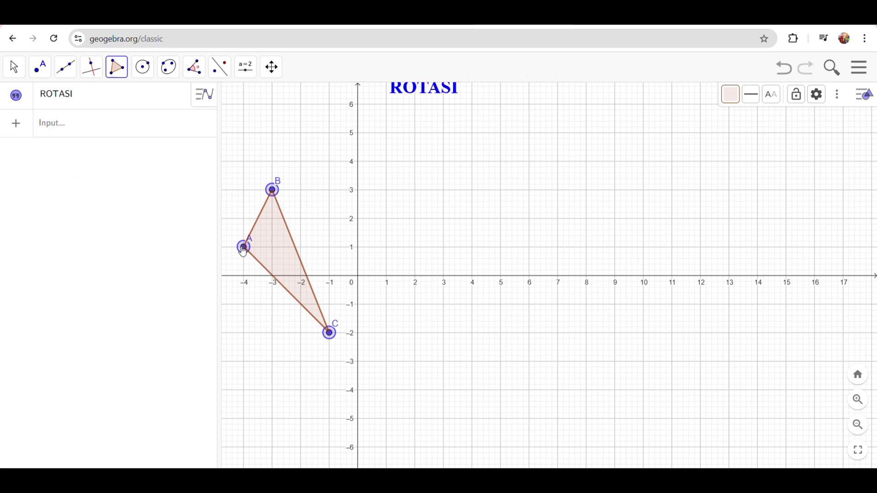
Step: Draw triangle ABC with vertices at (5, 3), (2, 0) on the x-axis and (7, -3)
left_click(501, 190)
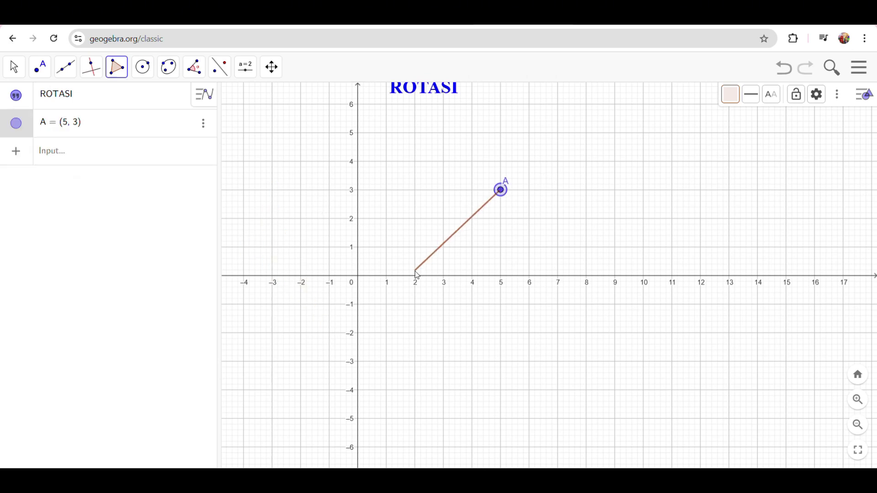
left_click(416, 277)
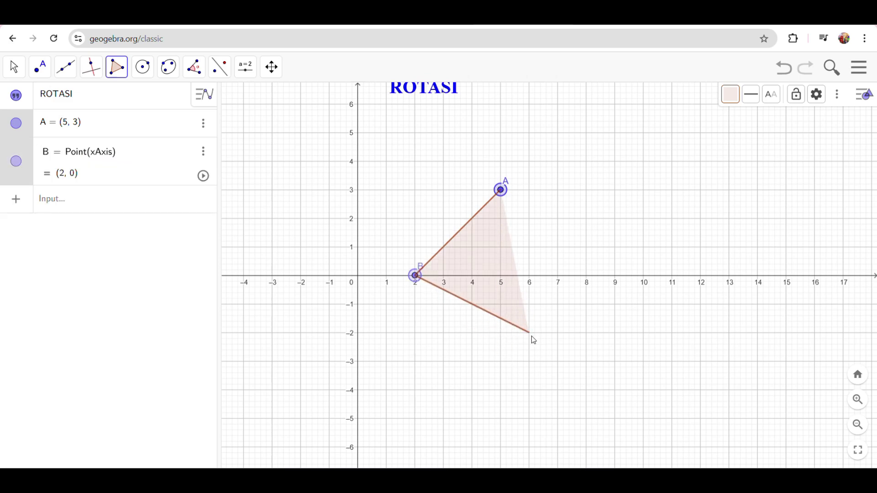
left_click(558, 362)
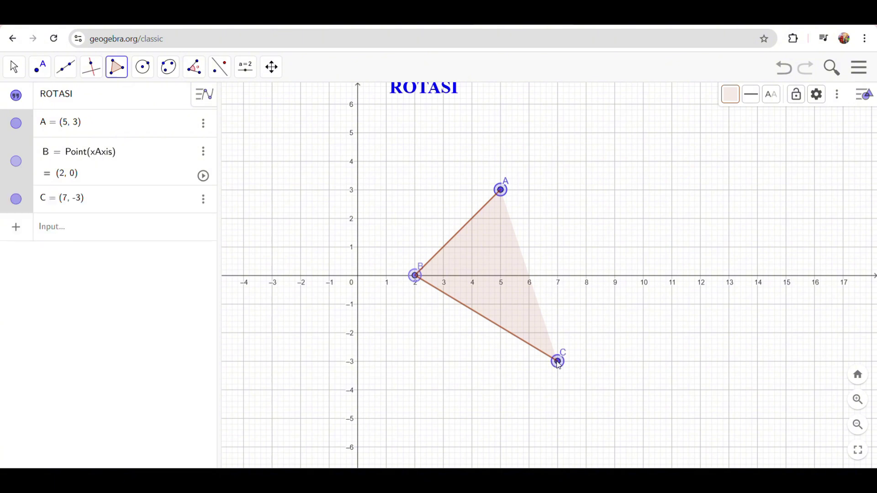
left_click(502, 200)
mouse_move(373, 480)
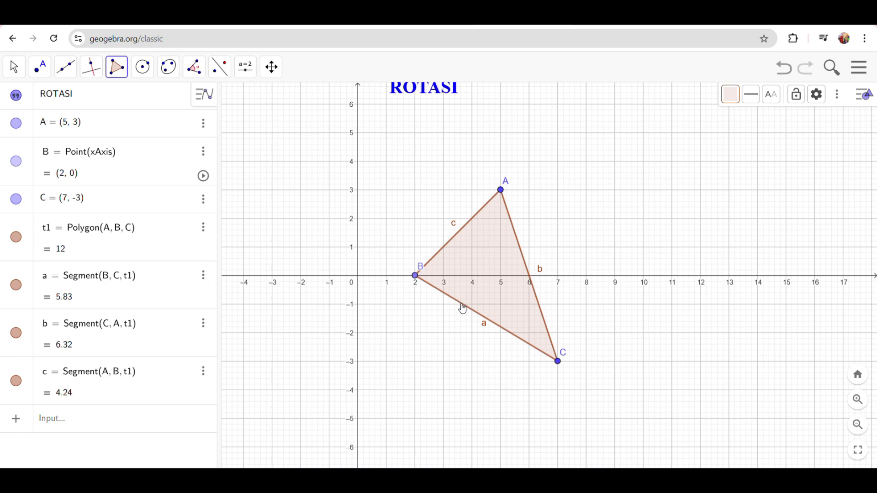
Step: Hide the label of side a, the segment between B and C
left_click(14, 68)
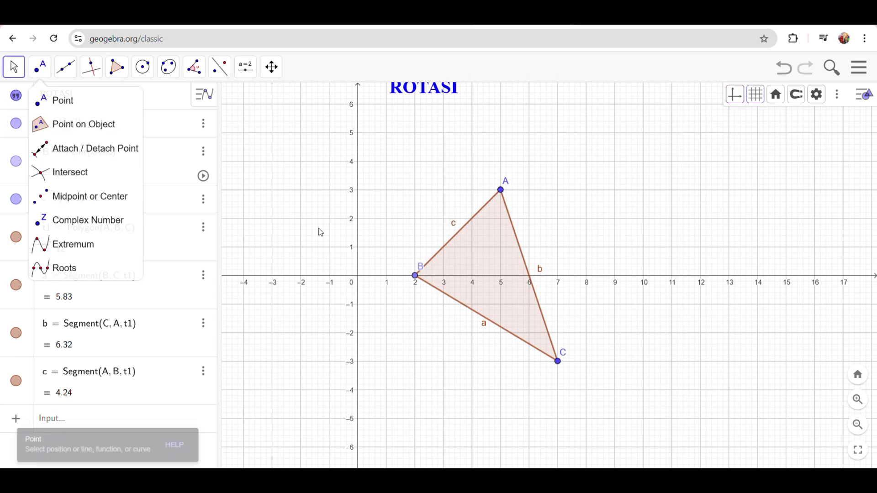
left_click(442, 296)
right_click(443, 295)
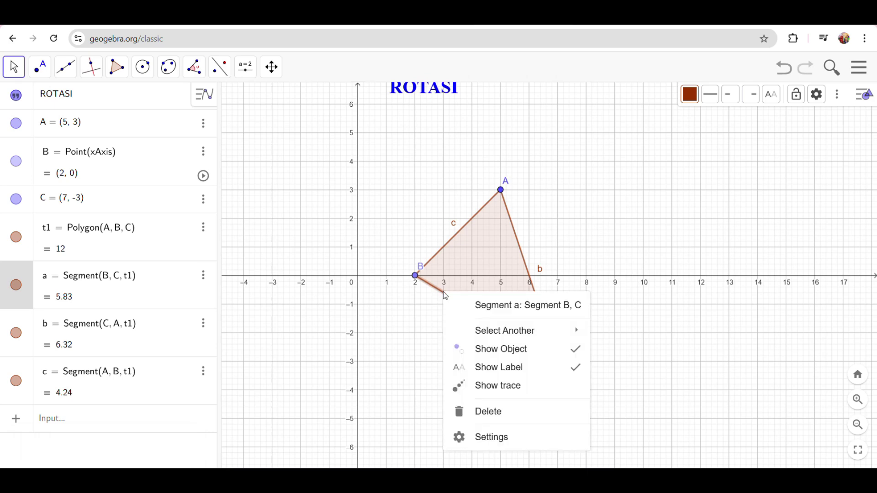
left_click(501, 368)
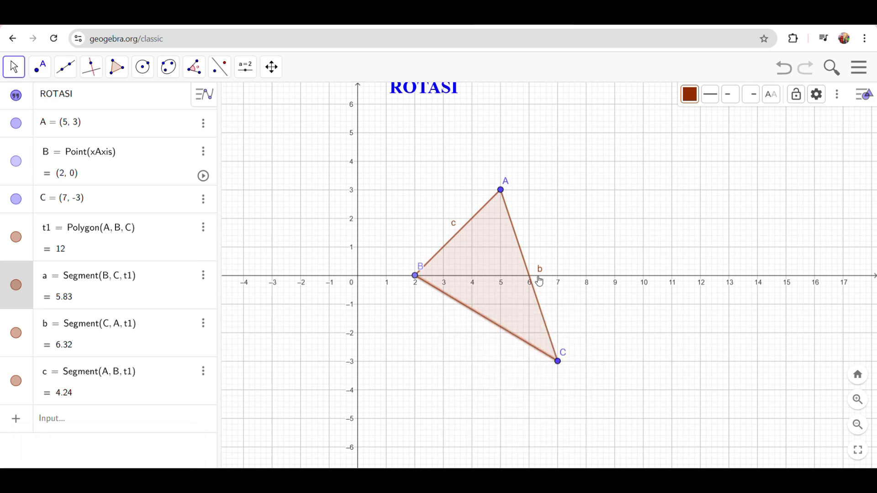
right_click(532, 283)
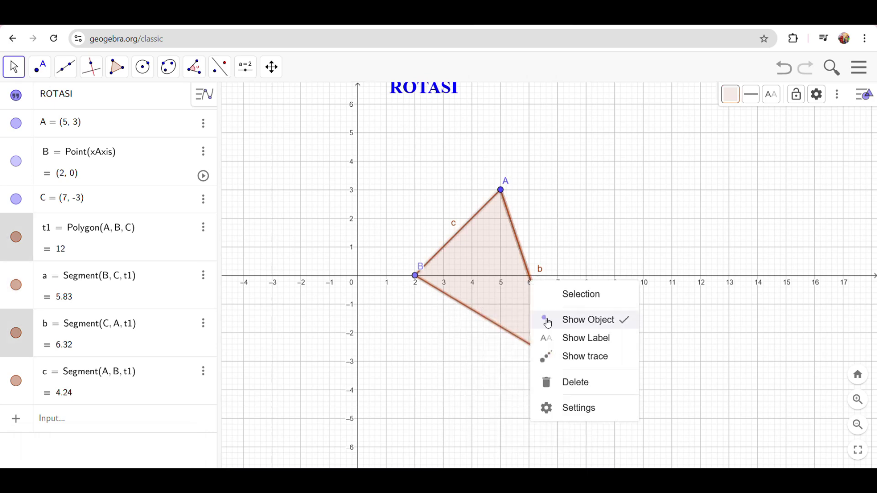
left_click(529, 273)
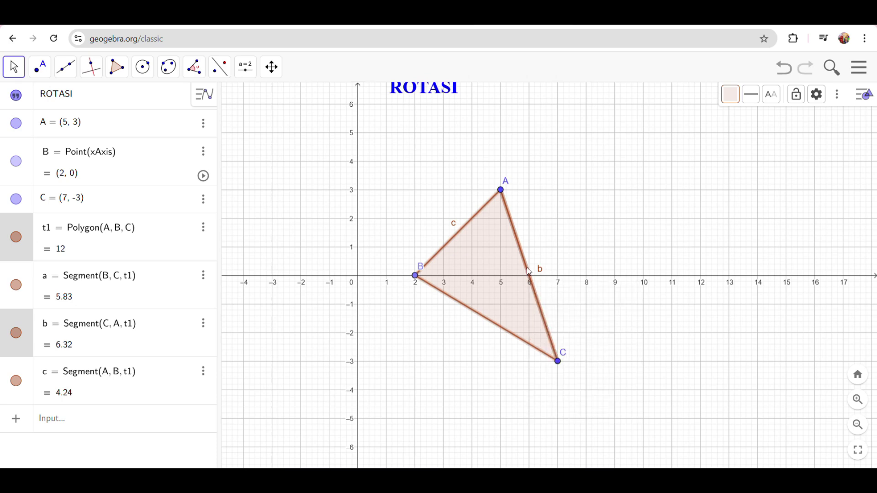
right_click(529, 272)
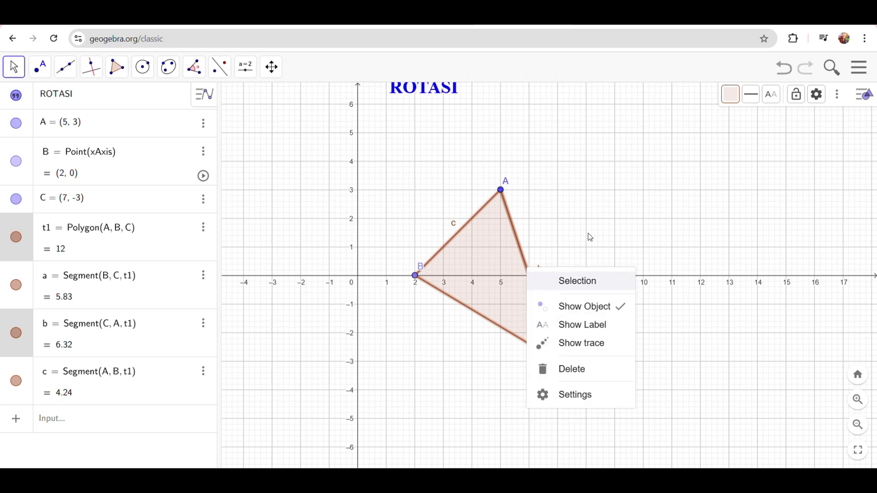
left_click(590, 238)
Step: Hide the labels of triangle sides b (CA) and c (AB)
left_click(529, 273)
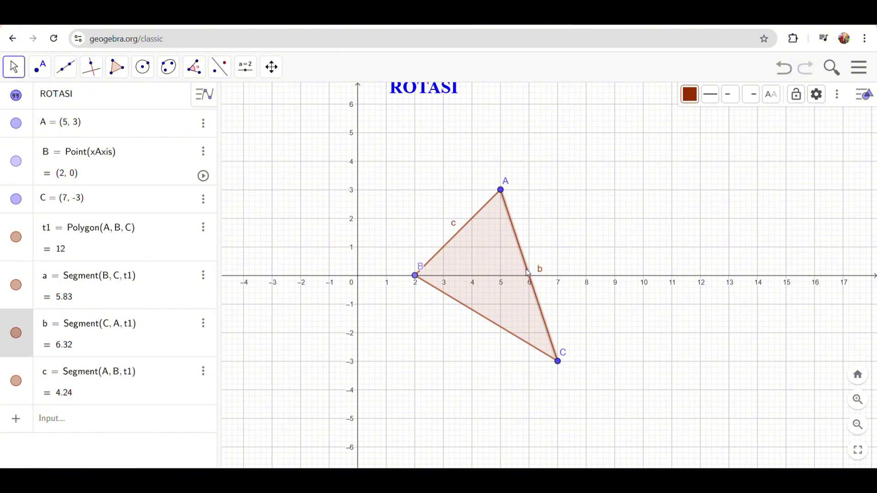
right_click(529, 273)
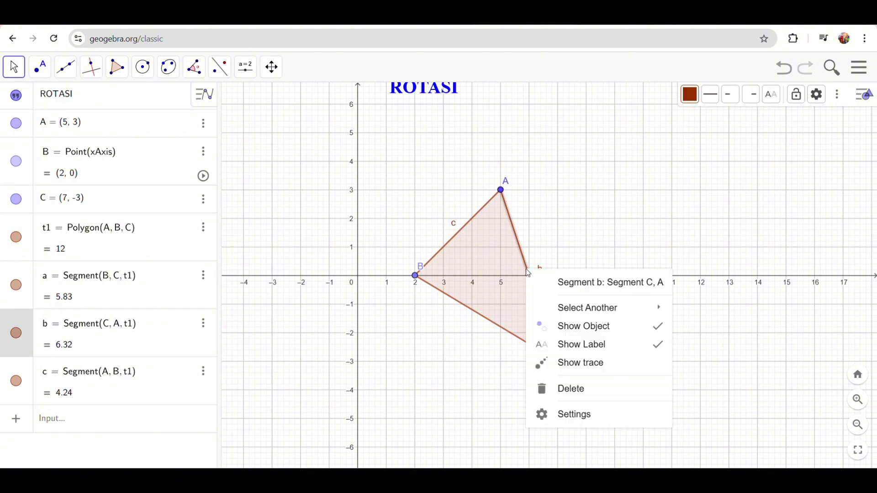
left_click(563, 344)
left_click(464, 230)
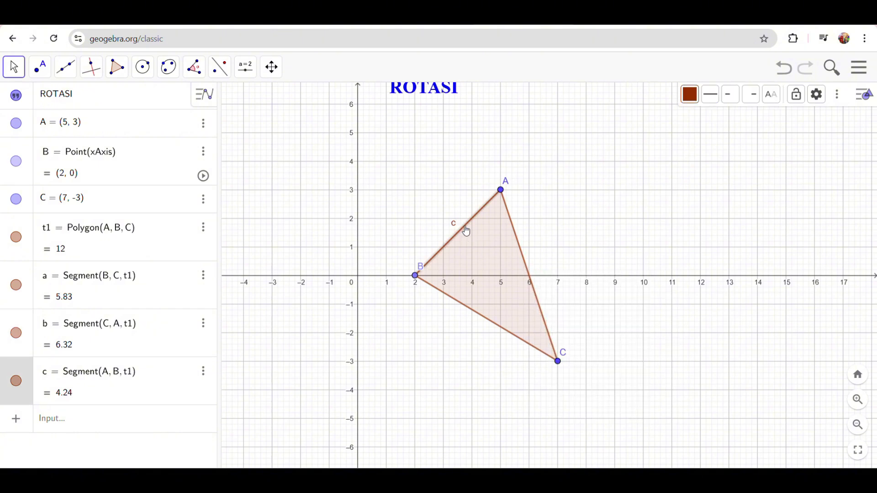
right_click(465, 228)
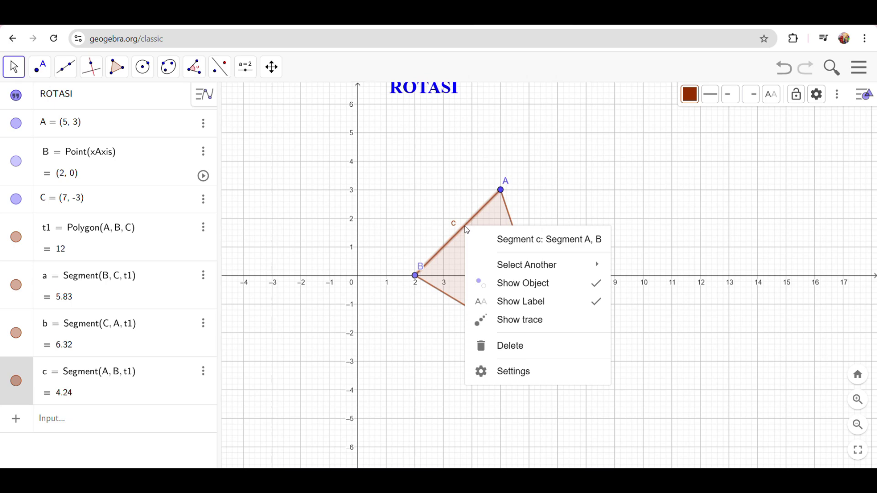
left_click(506, 307)
Step: Try colouring side AB green and undo the colour change
left_click(687, 101)
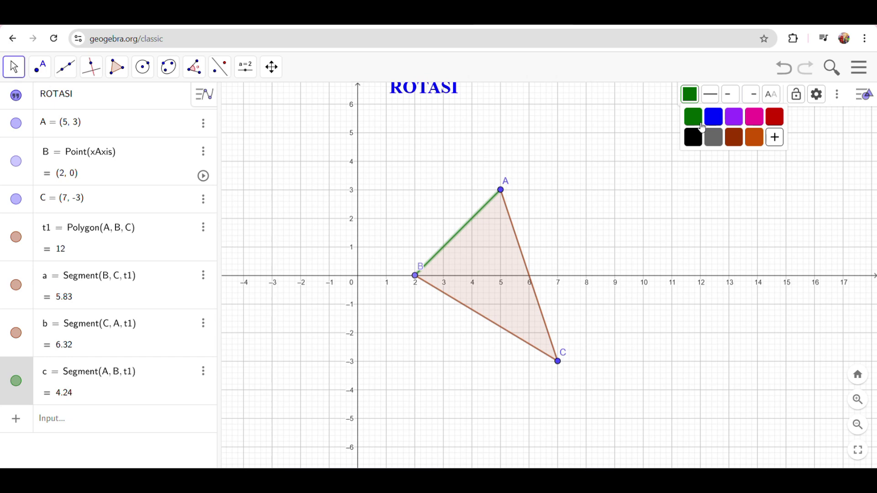
key("ctrl+z")
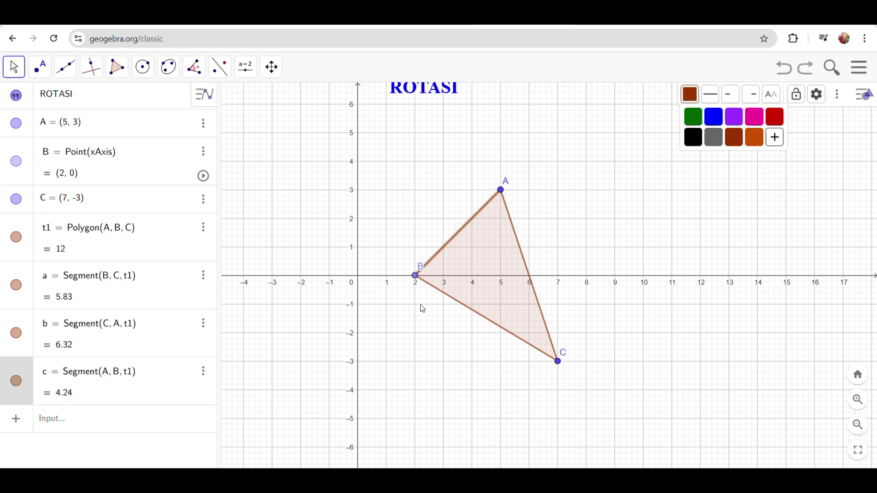
Step: Colour triangle ABC bright green (0, 255, 0) and raise its fill opacity to about half
right_click(488, 263)
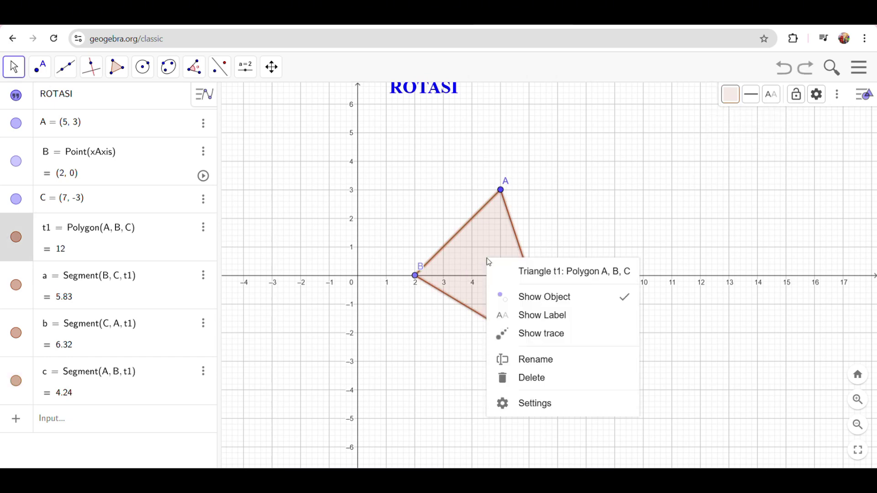
left_click(522, 403)
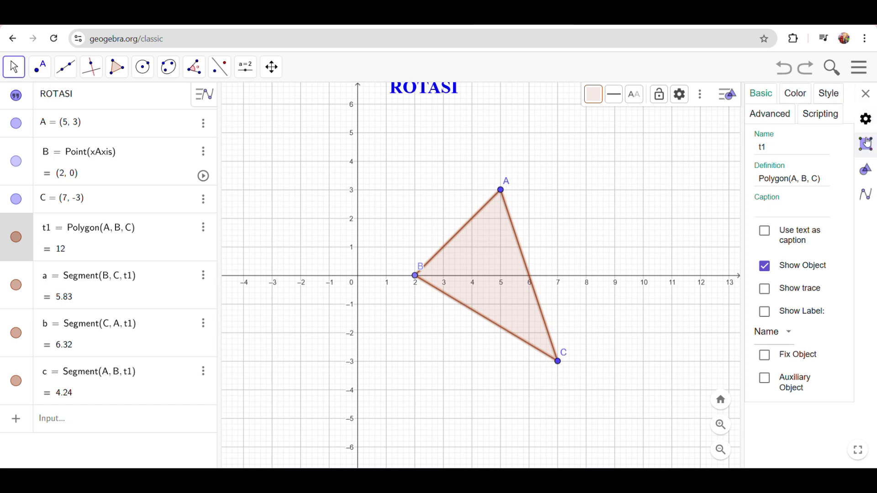
left_click(796, 94)
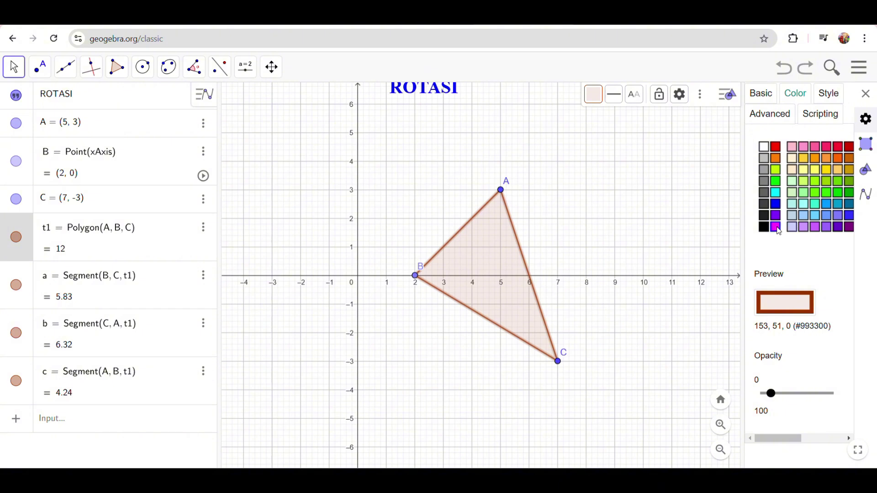
left_click(776, 182)
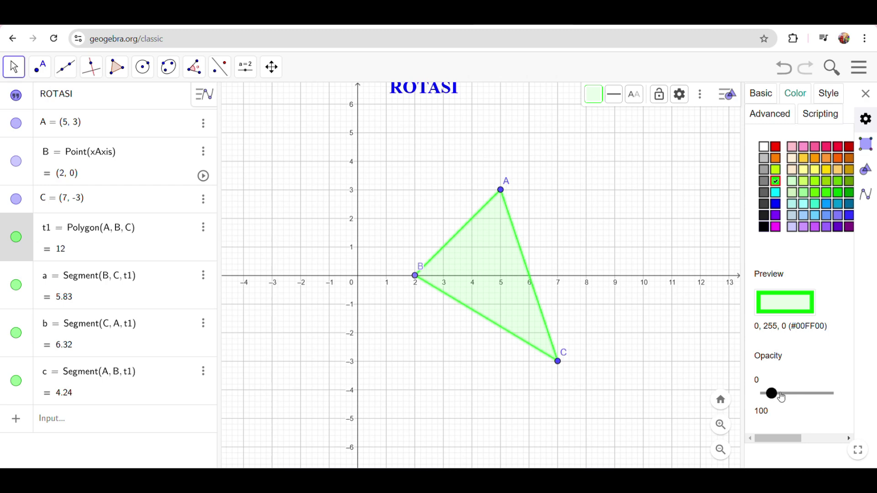
left_click_drag(772, 394, 798, 395)
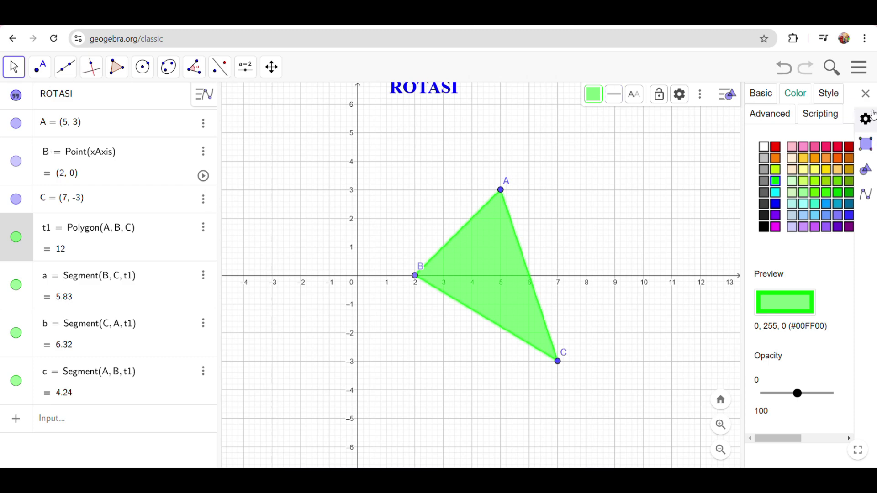
left_click(865, 94)
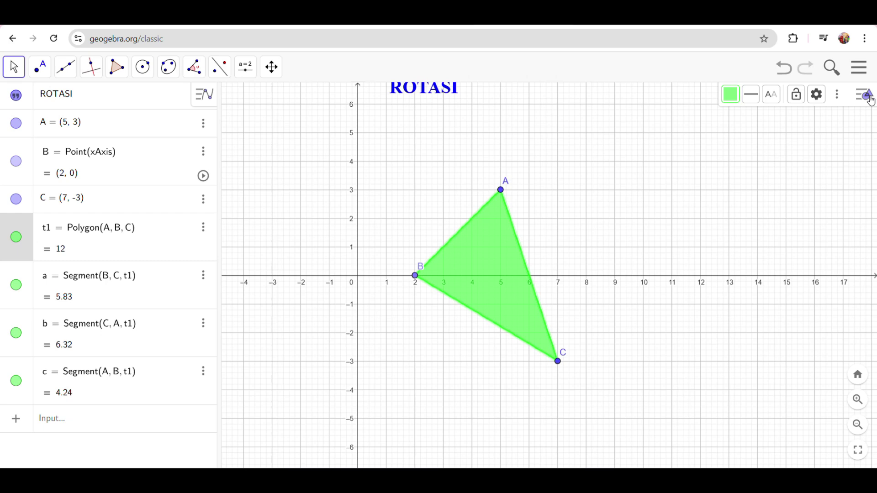
Step: Place a new point at (-2, -1) on the coordinate plane
left_click(41, 75)
left_click(41, 75)
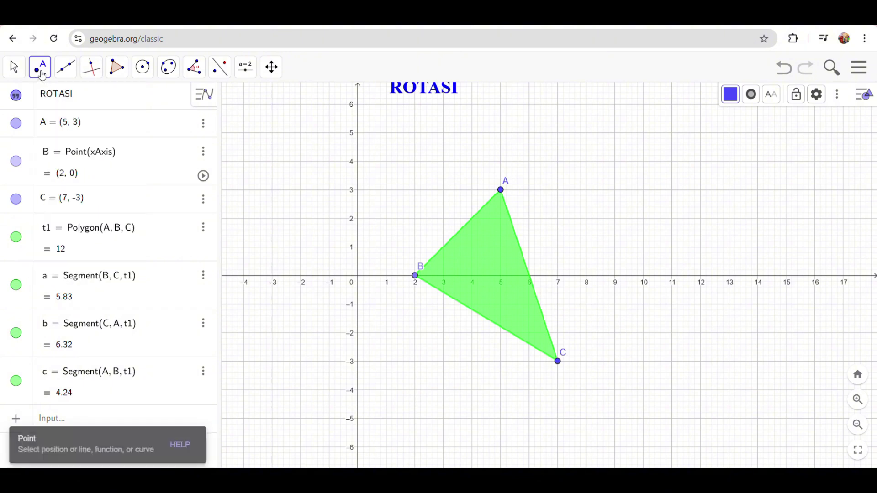
left_click(42, 75)
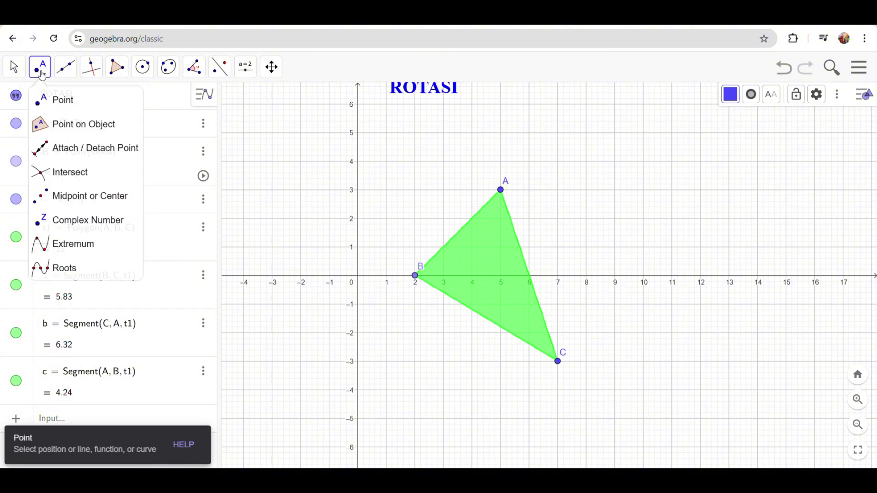
left_click(61, 103)
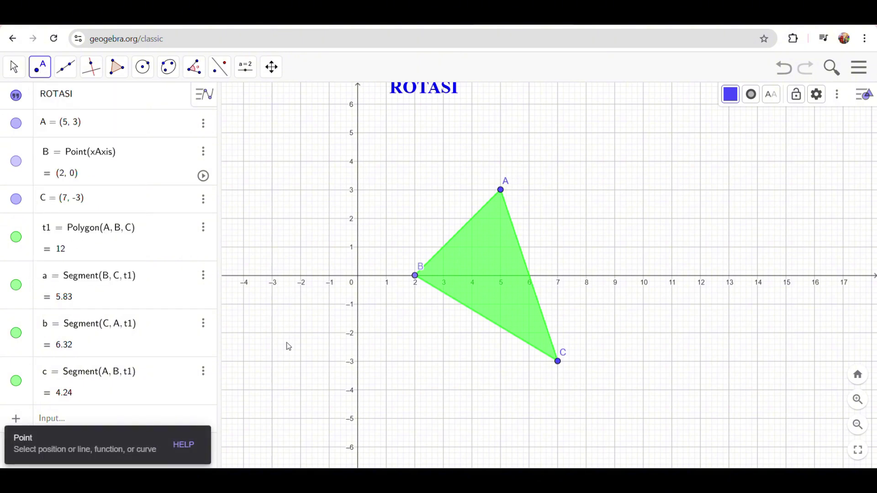
left_click(301, 304)
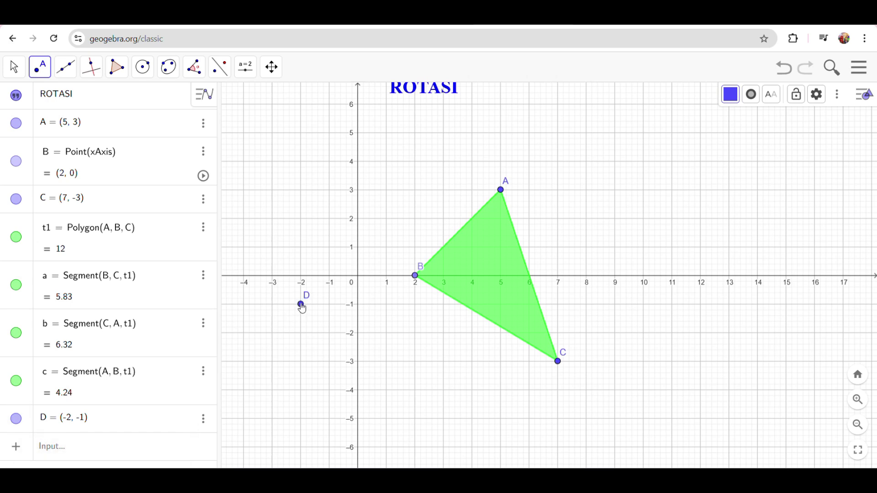
Step: Give the point at (-2, -1) the caption Pusat Rotasi in its settings
right_click(301, 305)
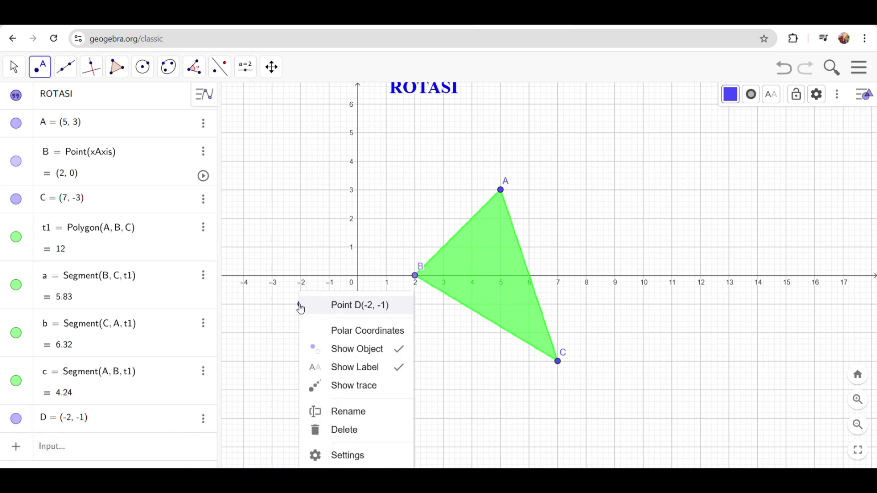
left_click(342, 463)
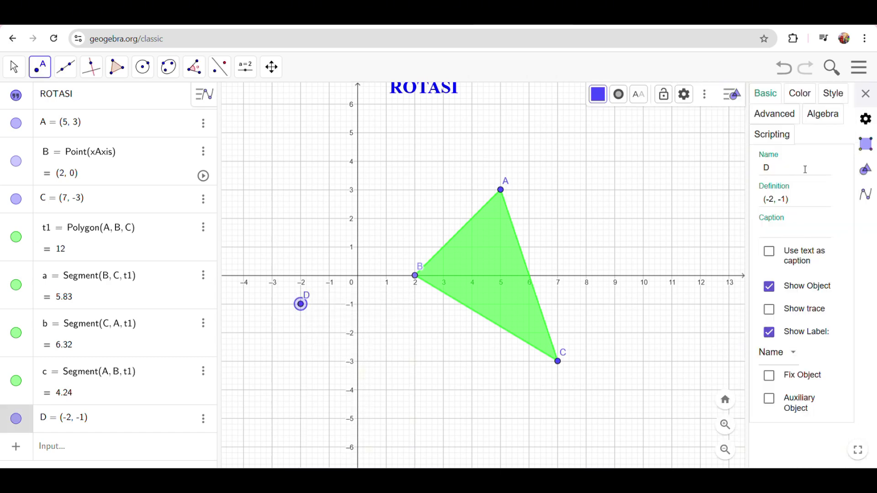
left_click(780, 232)
type("pUSAT")
key("BackSpace")
key("BackSpace")
key("BackSpace")
key("BackSpace")
type("Pusat Rotasi")
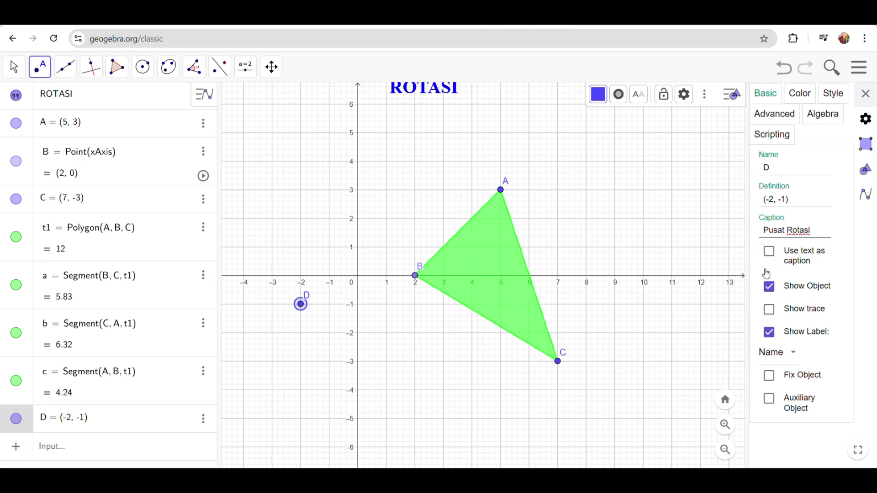
Step: Show the point's caption as its label and place the label just below the point
left_click(825, 337)
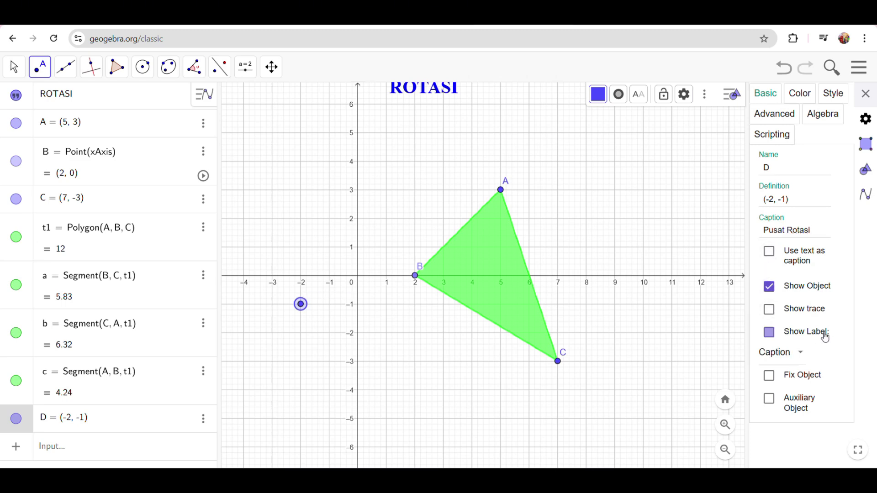
left_click(769, 337)
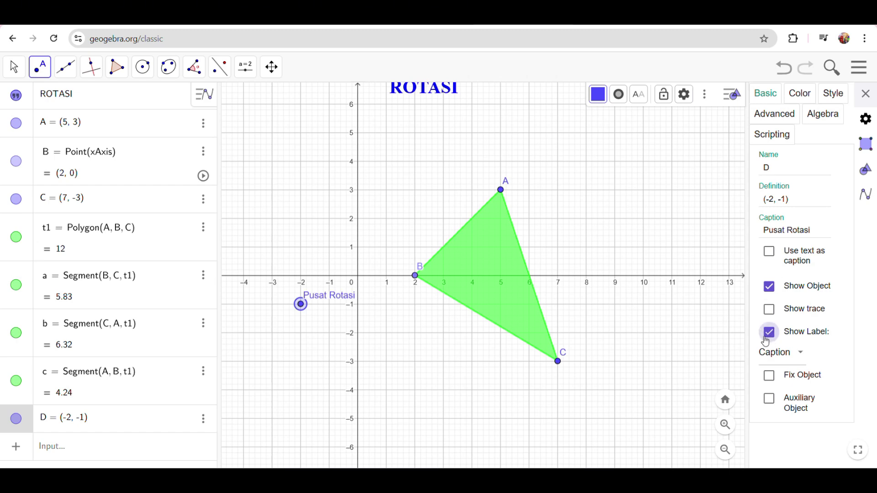
left_click(866, 94)
left_click_drag(330, 295, 314, 322)
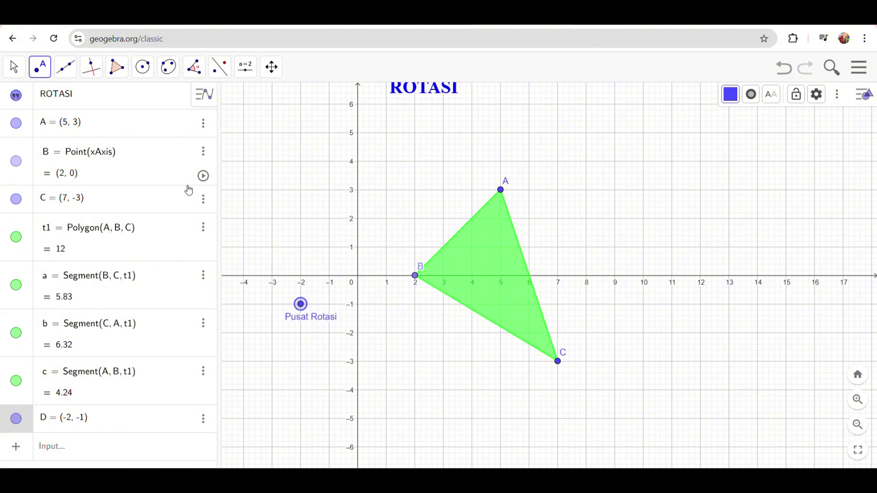
Step: Start a new slider at about (8, 4) in the empty area beyond point A
left_click(246, 69)
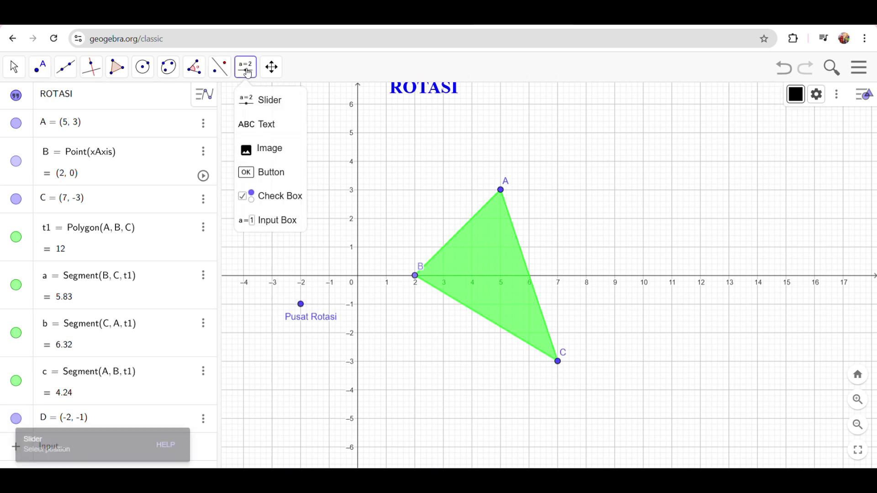
left_click(267, 107)
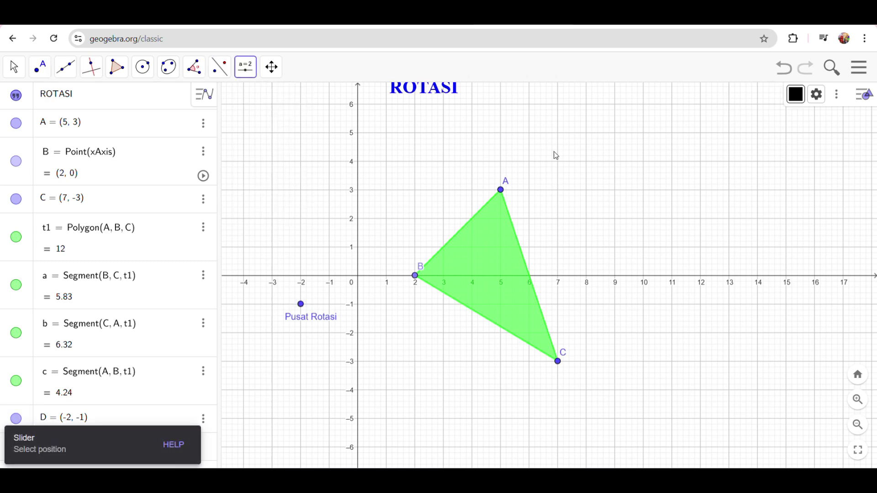
left_click(589, 166)
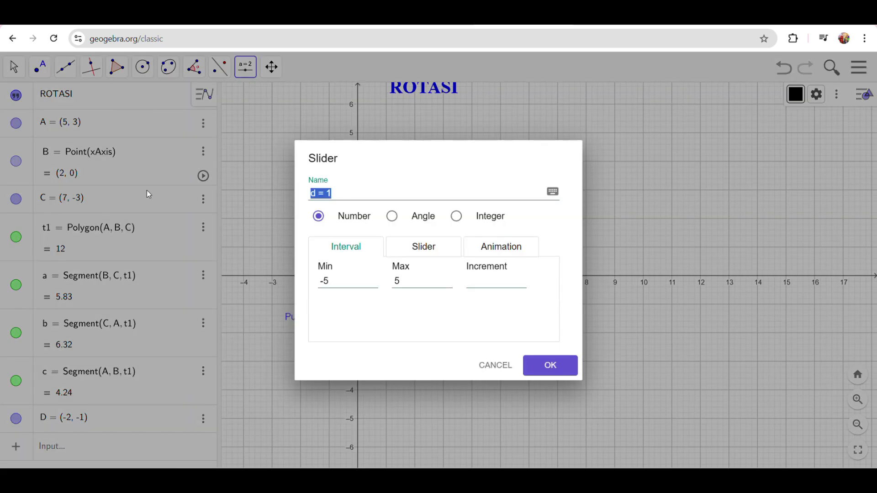
Step: Try naming the slider Sudut Rotasi
type("Refleksi")
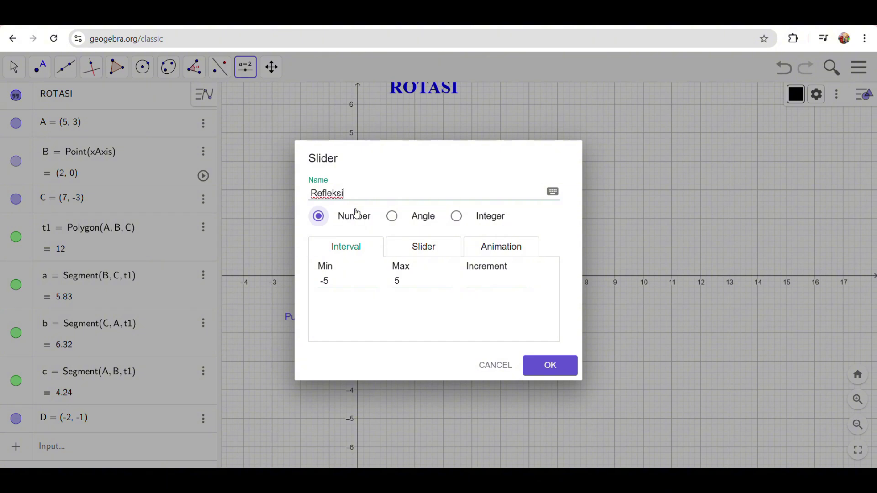
left_click_drag(348, 196, 245, 187)
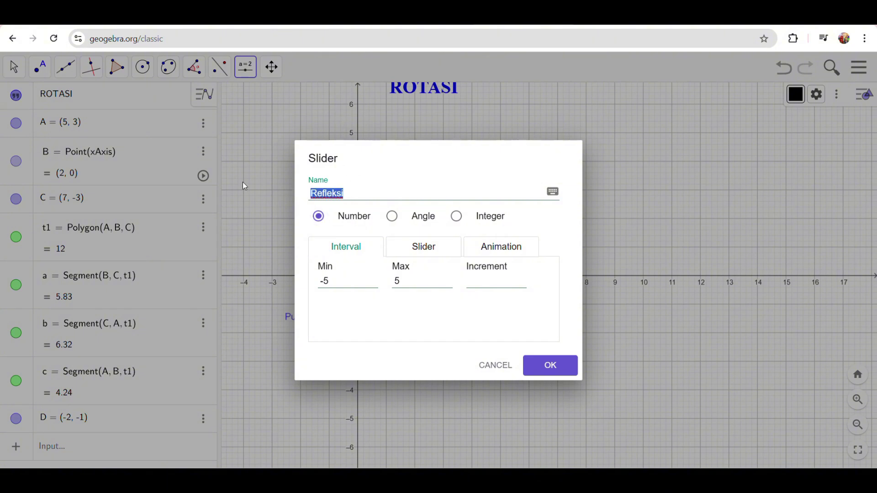
type("Sudut Rotasi")
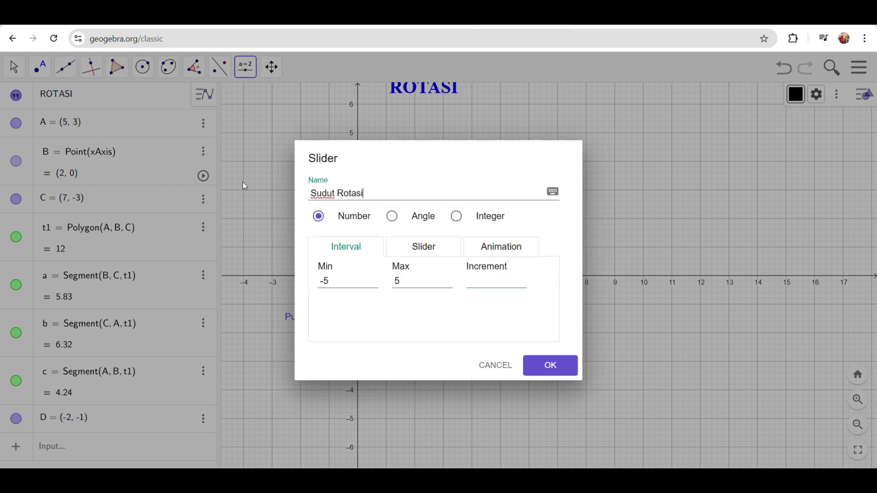
Step: Create the slider as an angle α = 45° ranging from 0° to 360° in 1° increments, with oscillating animation at speed 1
left_click(392, 219)
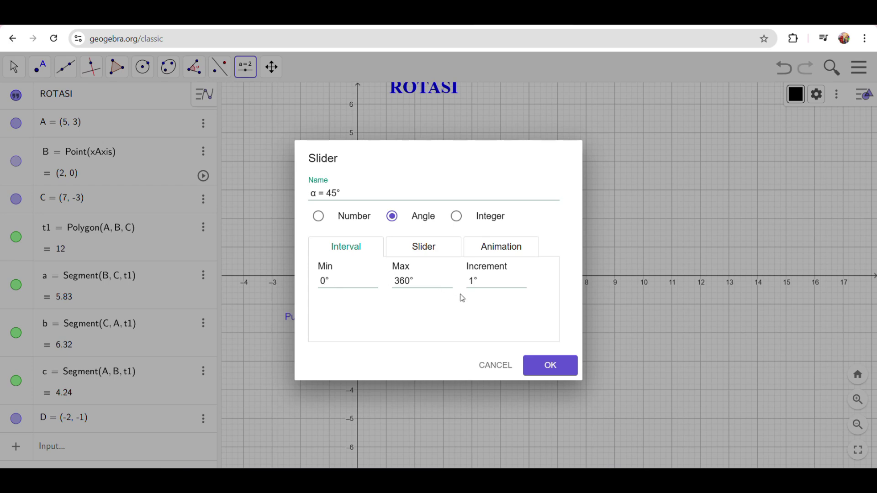
left_click(437, 253)
left_click(488, 251)
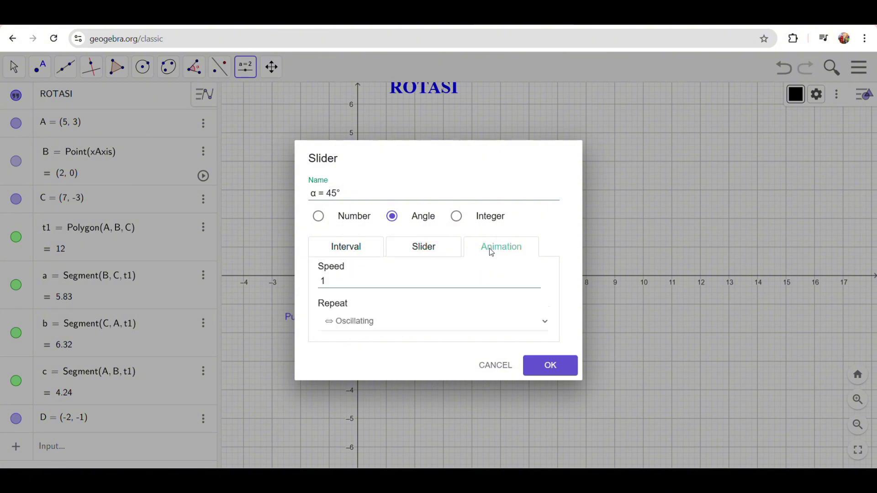
left_click(358, 253)
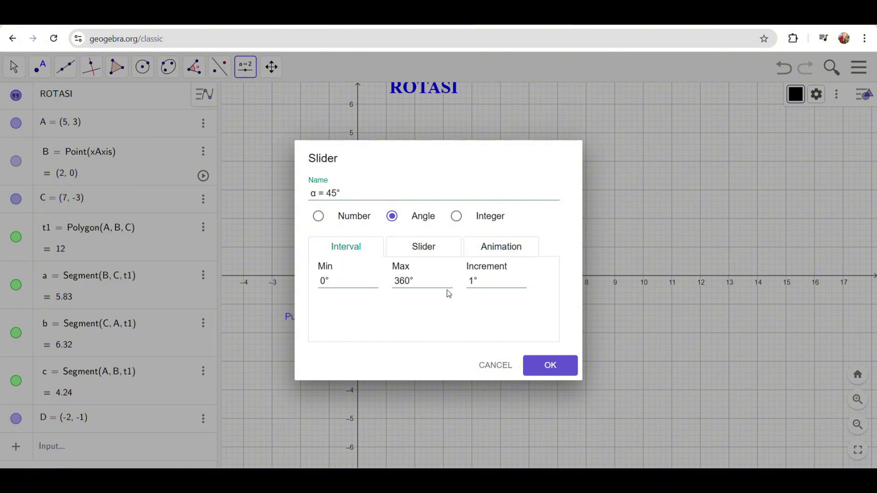
left_click(496, 251)
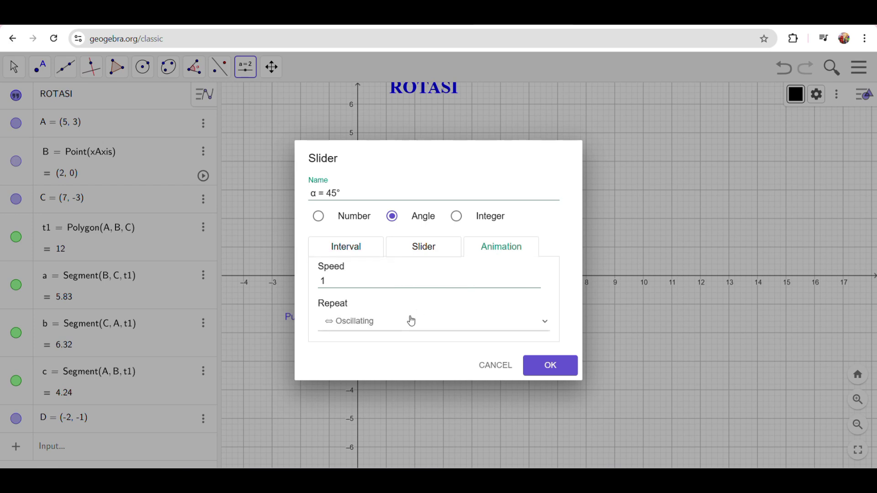
left_click(490, 324)
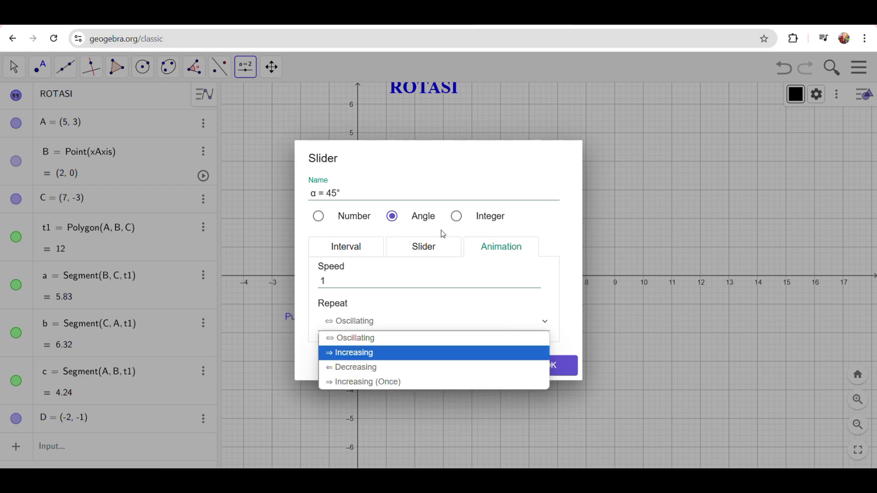
left_click(429, 276)
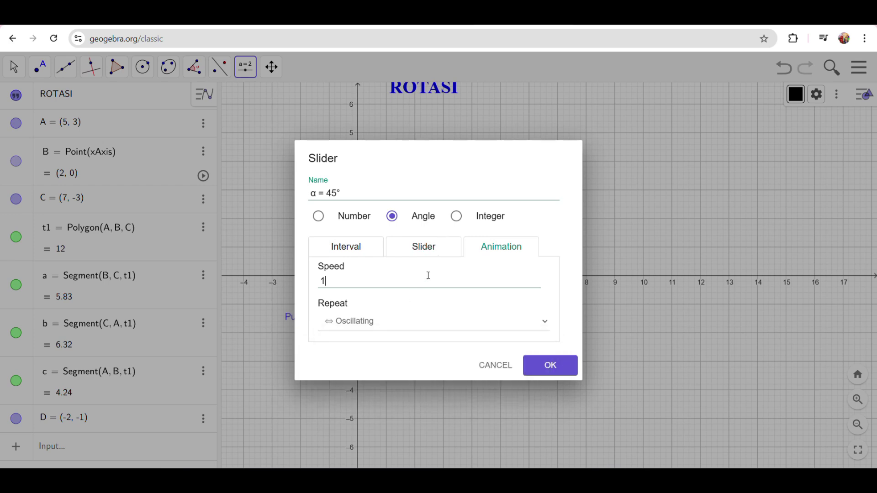
left_click(544, 369)
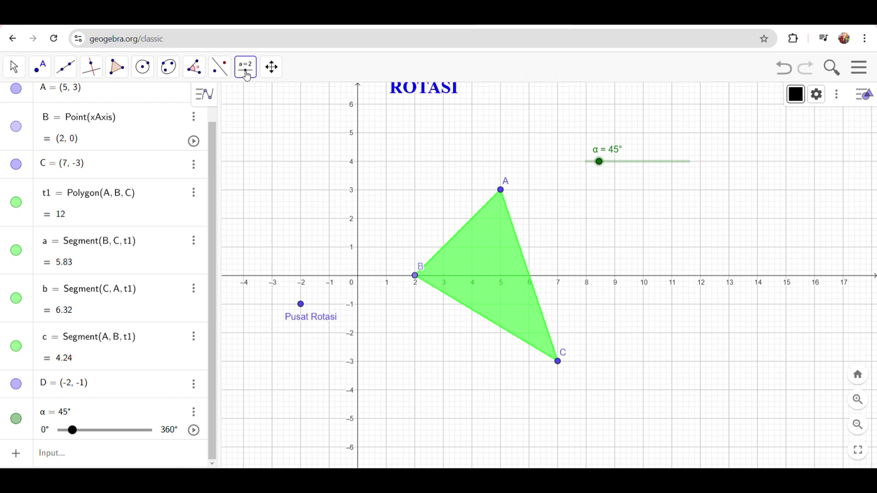
Step: Rotate triangle ABC counterclockwise around the point Pusat Rotasi by the slider angle α
left_click(219, 67)
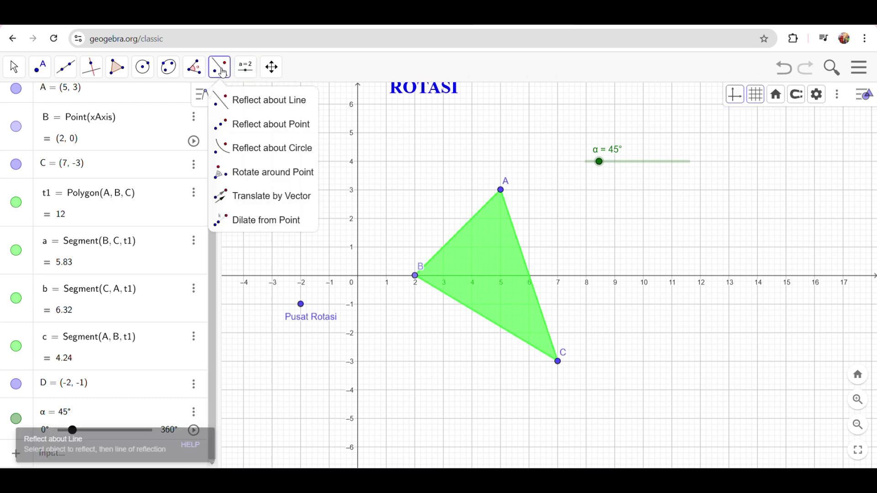
left_click(238, 176)
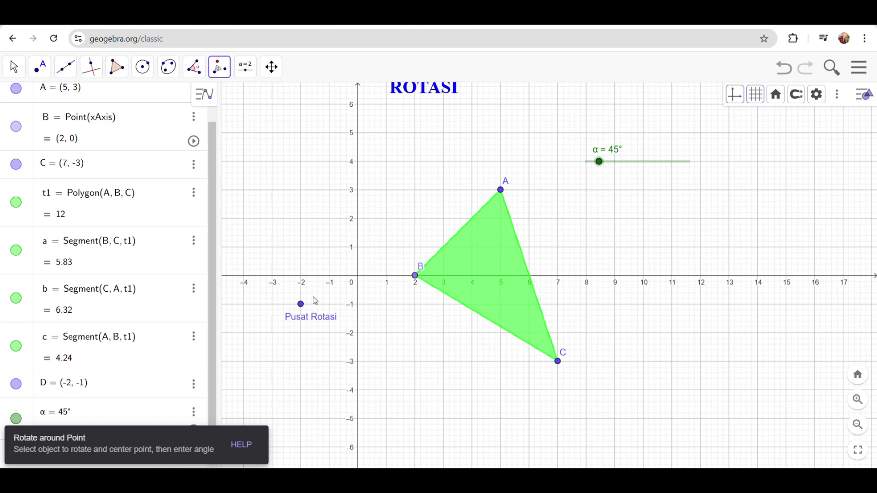
left_click(488, 264)
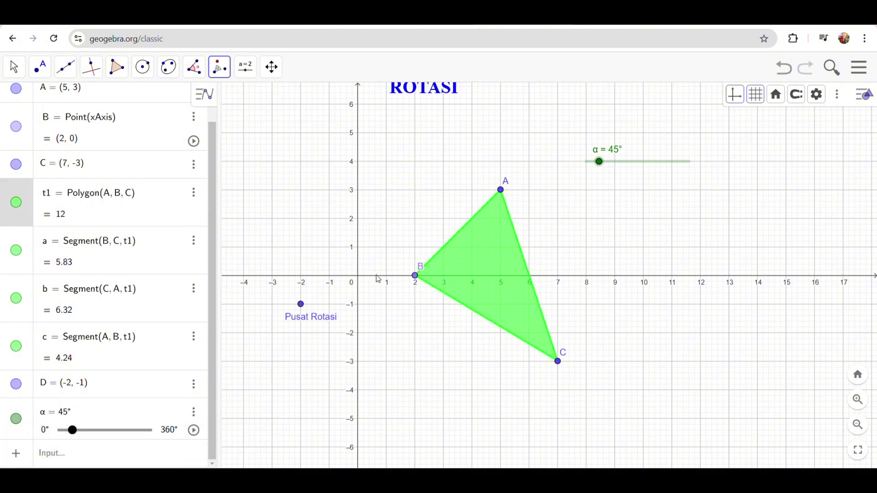
left_click(301, 306)
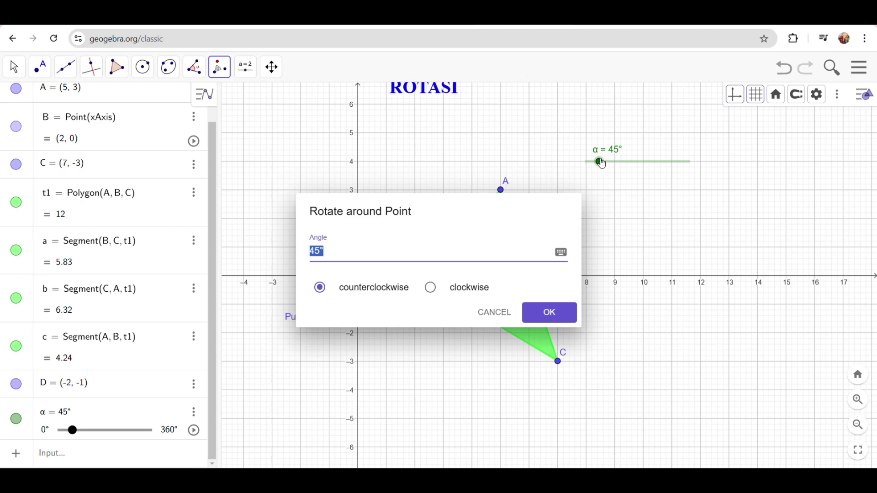
left_click(335, 251)
left_click(562, 253)
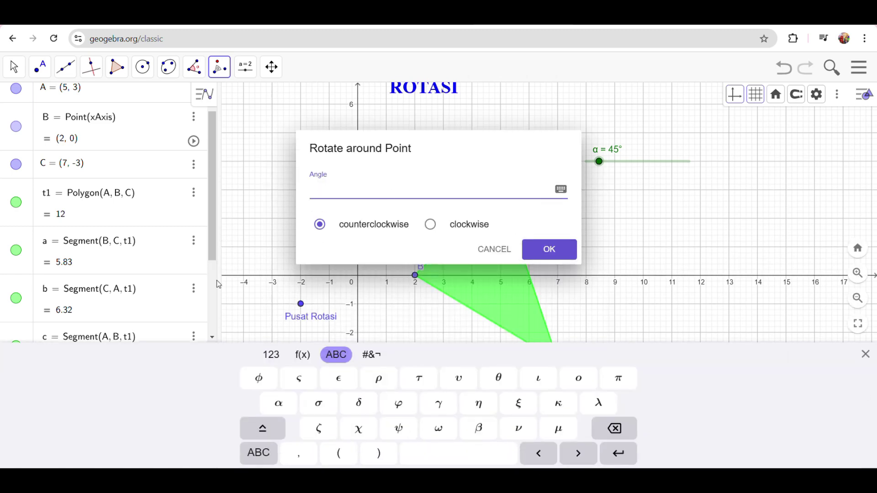
left_click(282, 405)
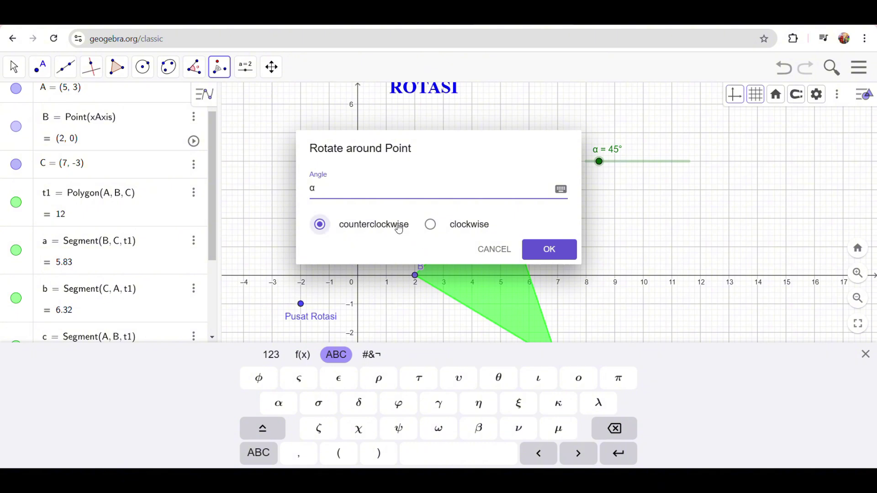
left_click(550, 250)
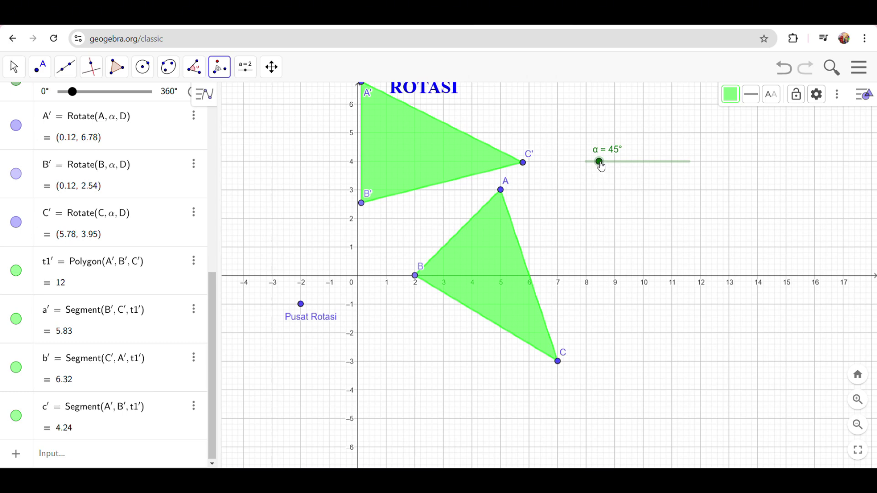
Step: Move the ROTASI title to about (5, 8), clear of the rotated triangle, and set the slider to α = 72°
mouse_move(600, 164)
left_mouse_down()
mouse_move(627, 161)
mouse_move(594, 161)
mouse_move(626, 161)
mouse_move(601, 161)
mouse_move(612, 166)
left_mouse_up()
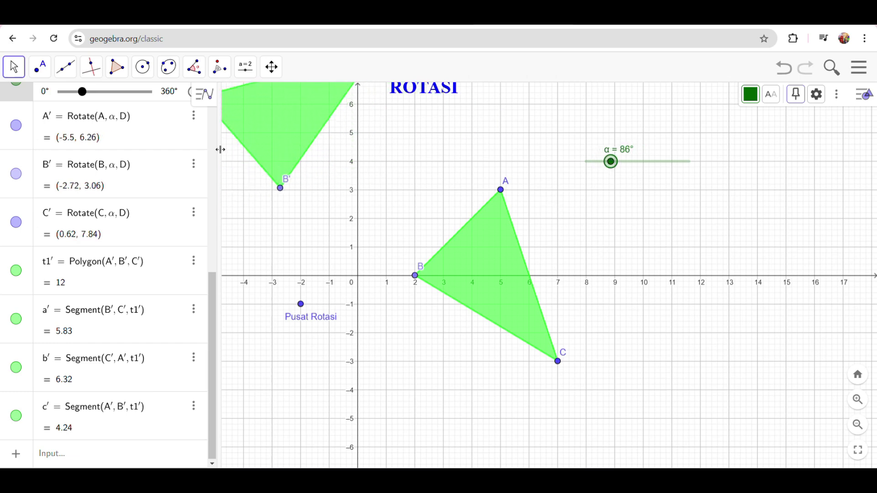
left_click(502, 151)
left_click_drag(502, 152, 524, 201)
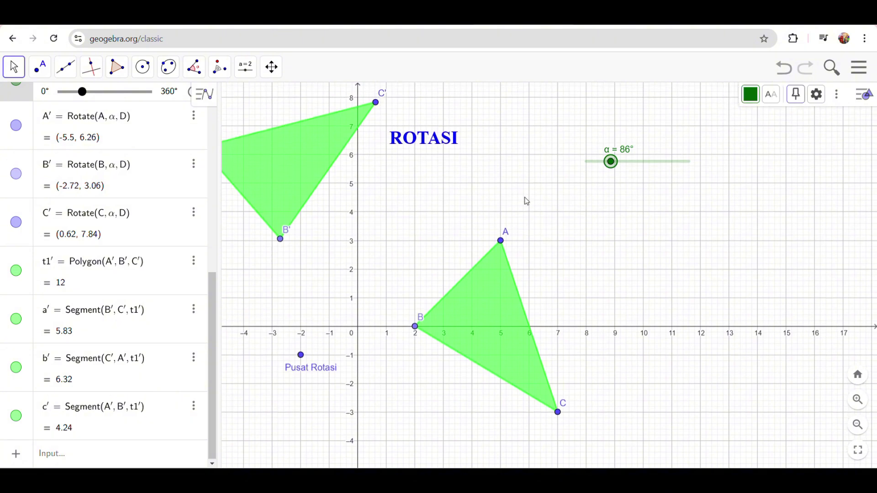
mouse_move(612, 168)
left_mouse_down()
mouse_move(593, 166)
mouse_move(609, 171)
left_mouse_up()
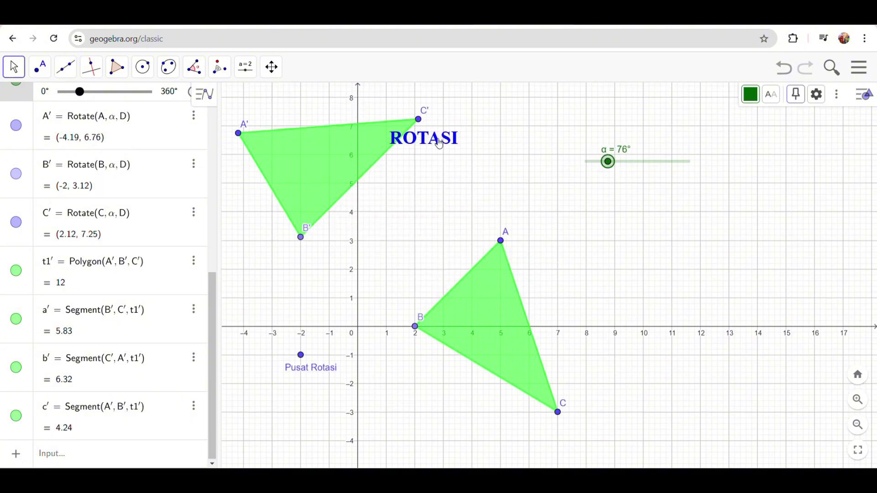
left_click_drag(439, 142, 509, 106)
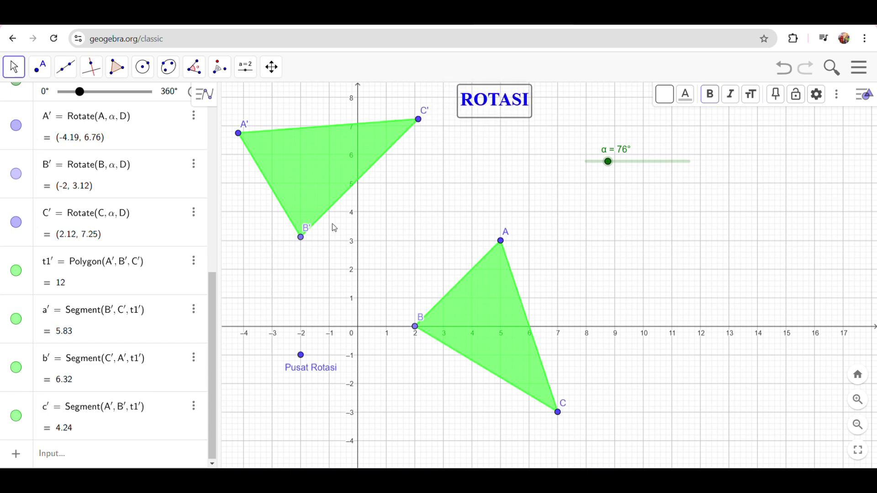
mouse_move(609, 173)
left_mouse_down()
mouse_move(592, 167)
mouse_move(619, 172)
mouse_move(608, 170)
left_mouse_up()
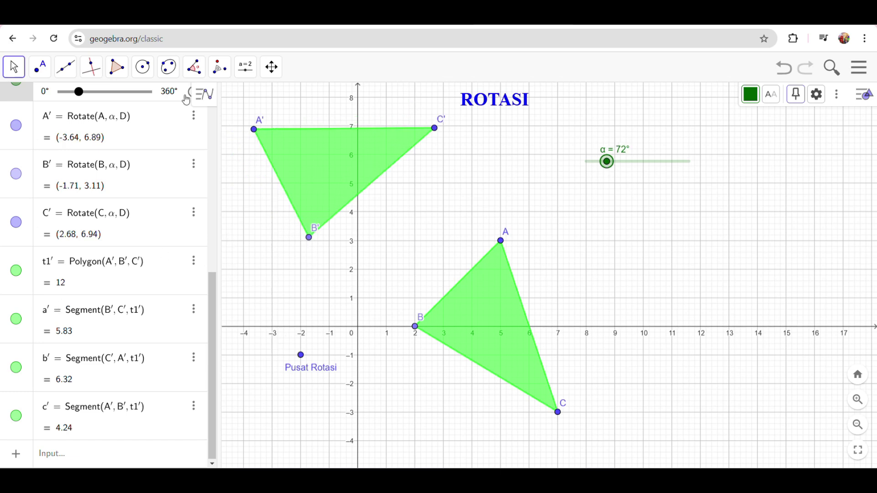
Step: Draw a segment from Pusat Rotasi to point B and hide the segment's label
left_click(66, 68)
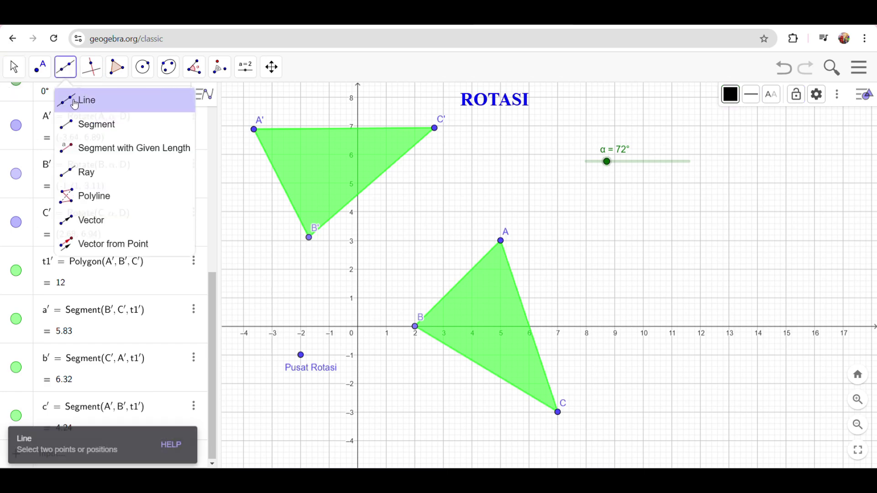
left_click(89, 125)
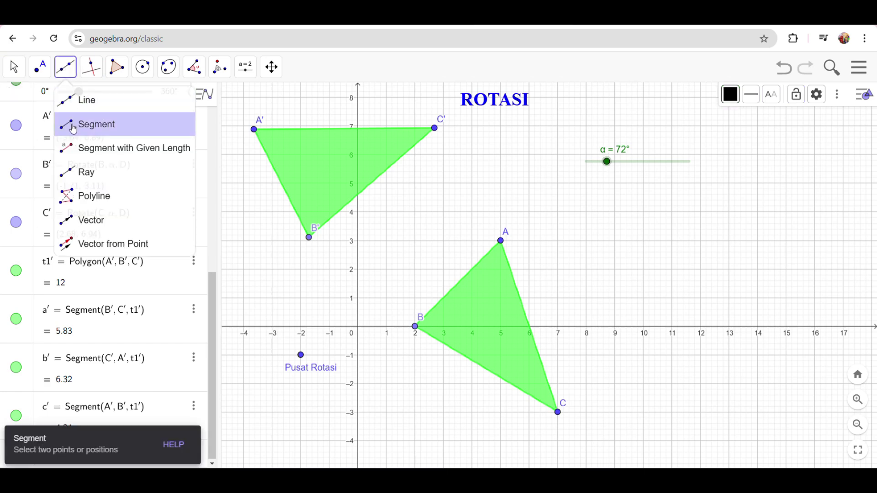
left_click(301, 356)
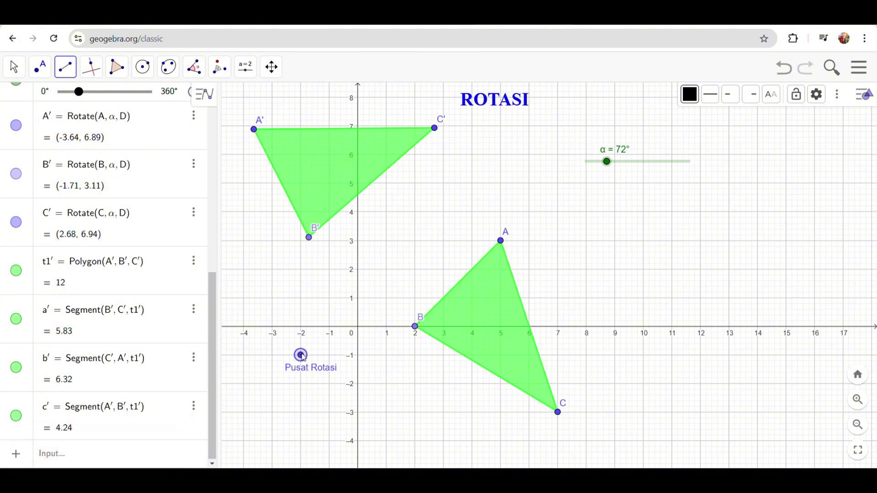
left_click(415, 328)
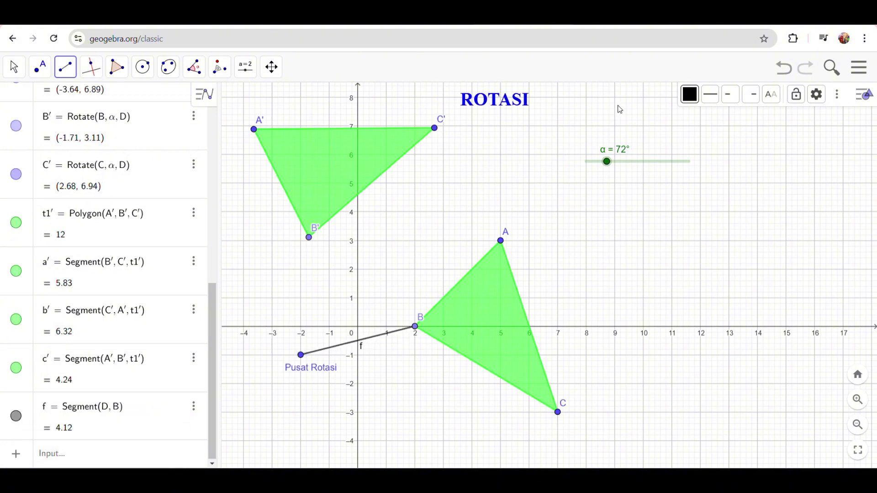
right_click(365, 346)
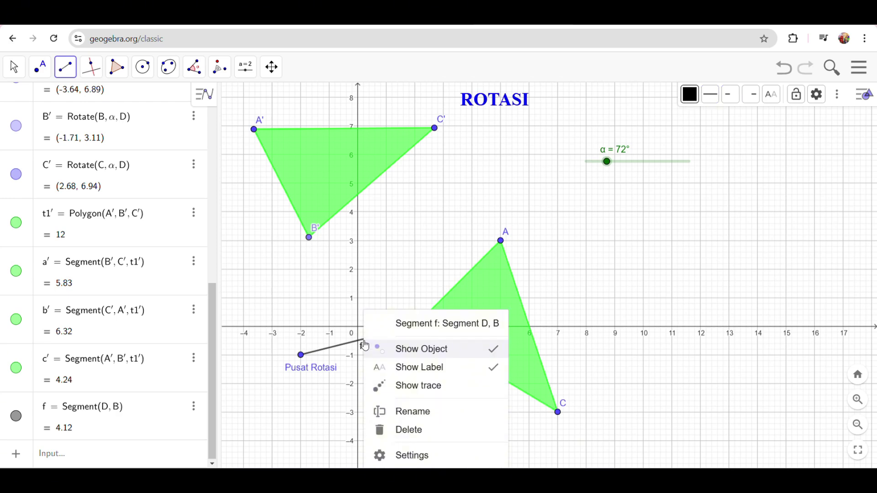
left_click(404, 366)
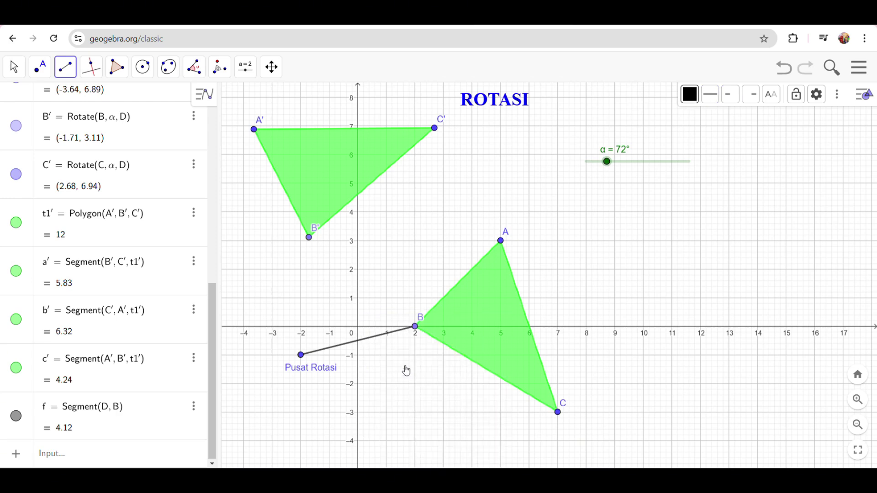
Step: Colour the segment from Pusat Rotasi to B dark grey and give it a short-dashed line style
left_click(373, 338)
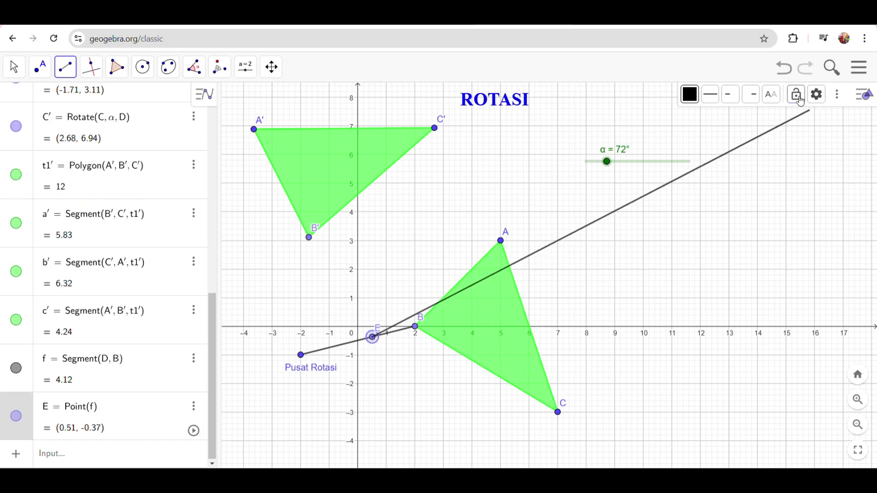
left_click(782, 67)
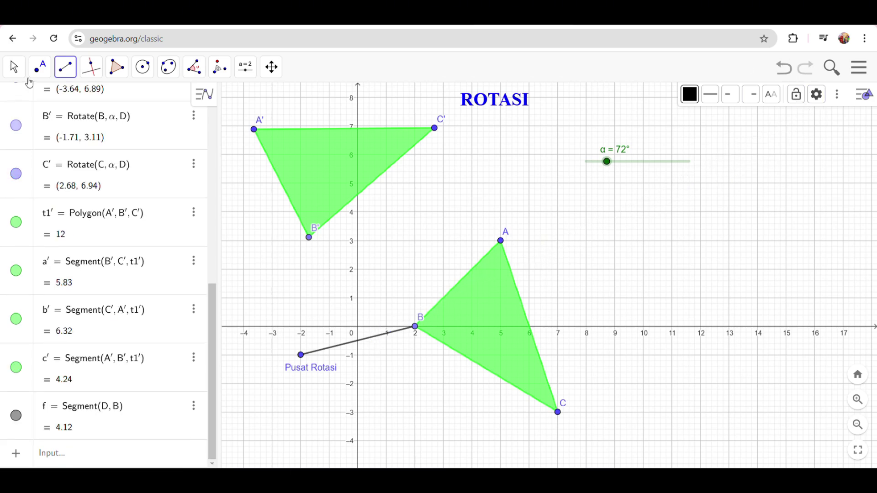
left_click(14, 67)
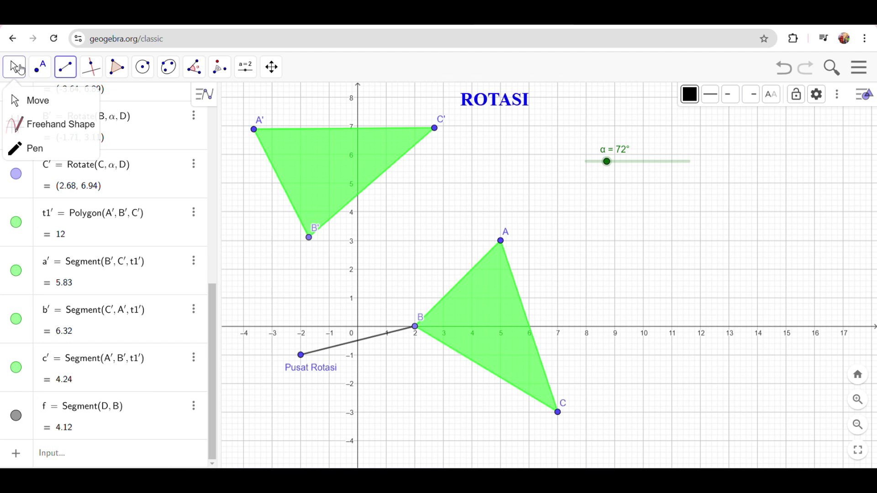
left_click(352, 346)
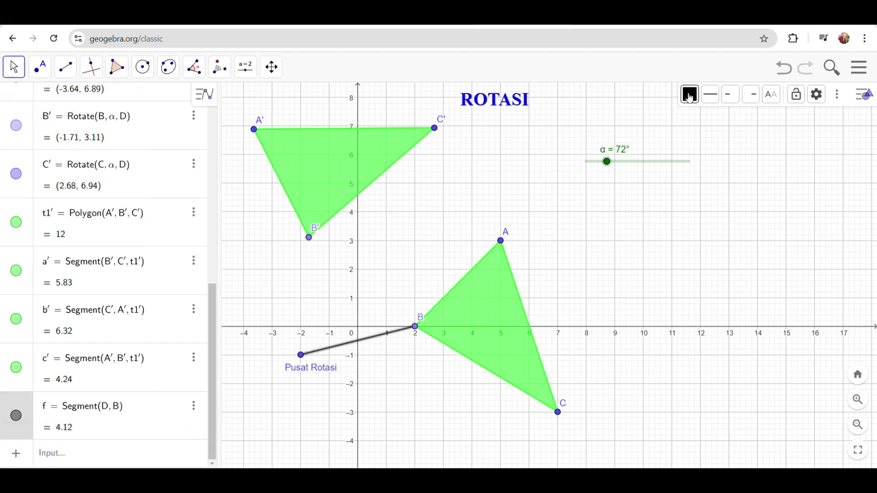
left_click(691, 94)
left_click(717, 135)
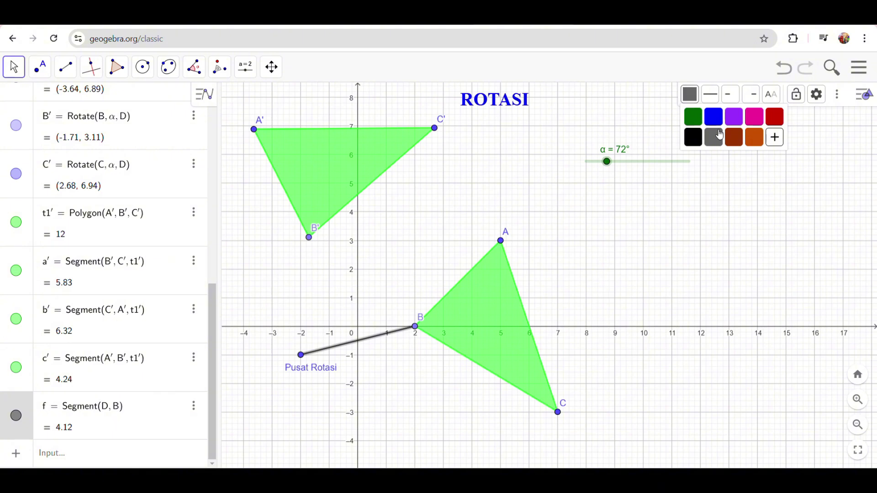
left_click(734, 98)
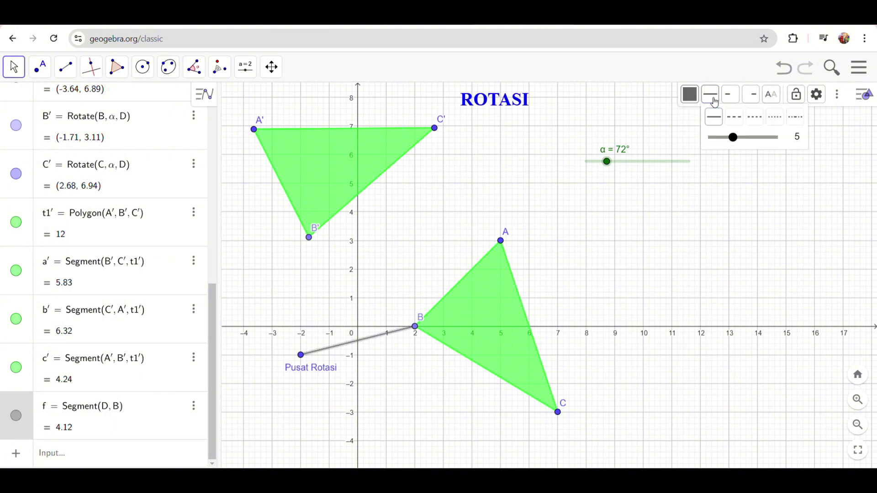
left_click(755, 118)
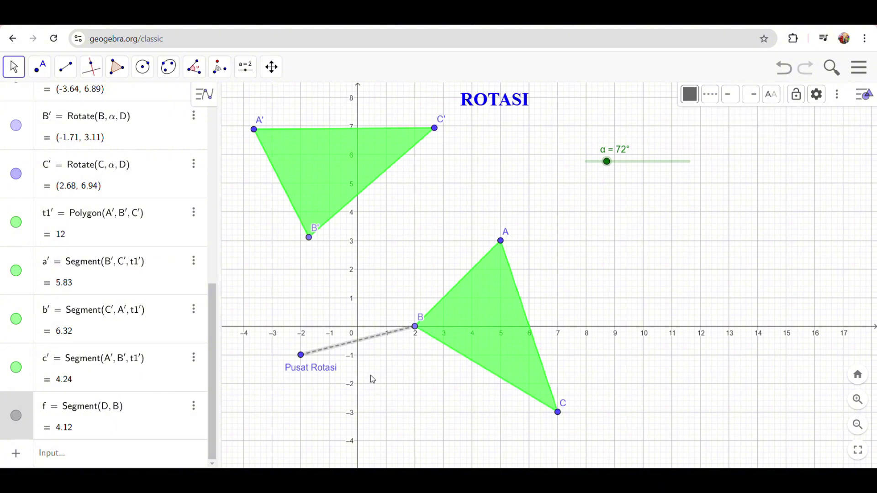
left_click(301, 356)
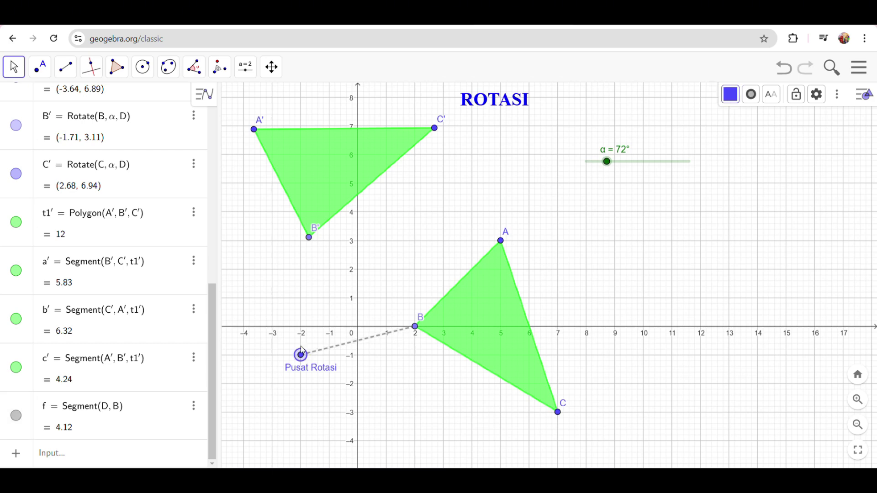
left_click(309, 239)
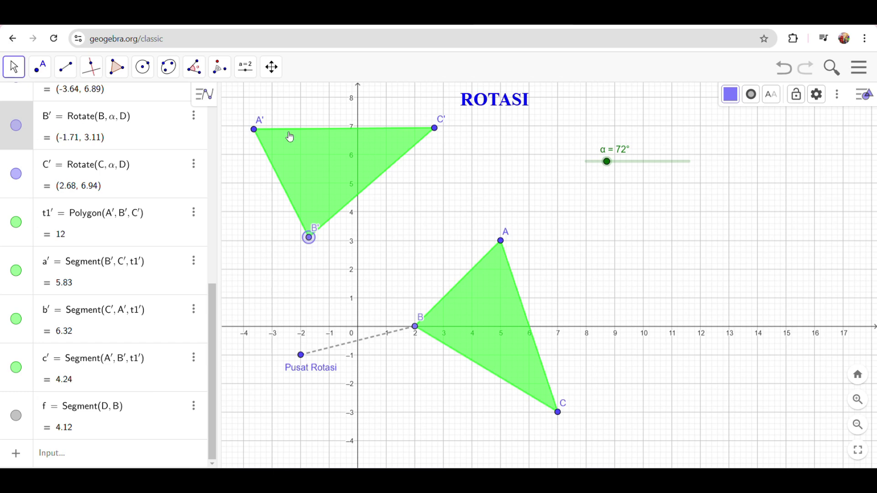
left_click(784, 68)
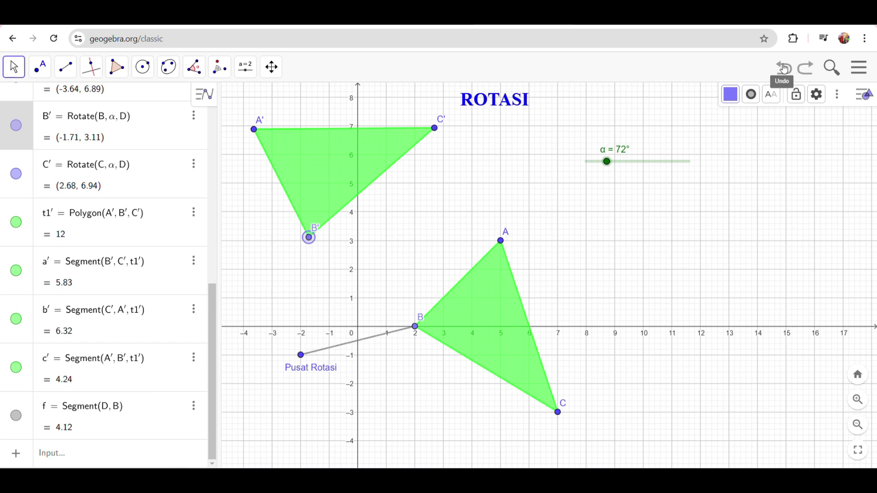
left_click(806, 68)
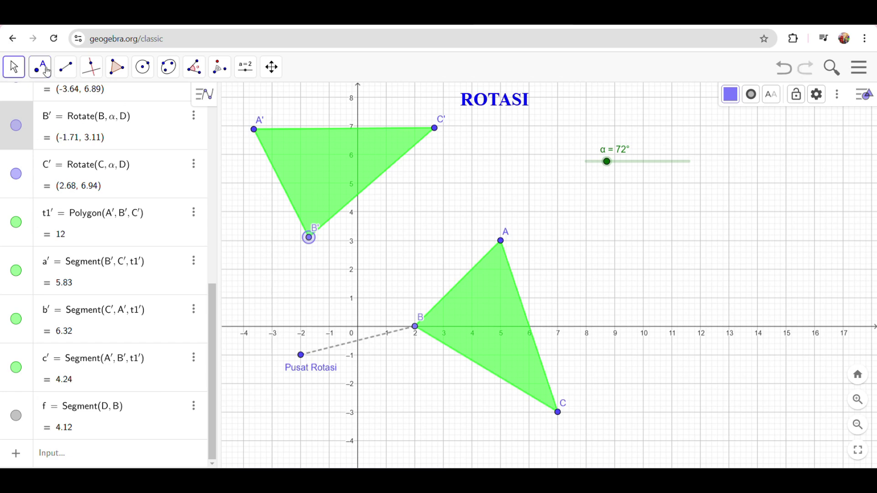
Step: Draw a segment from Pusat Rotasi to point B' and hide the segment's label
left_click(64, 73)
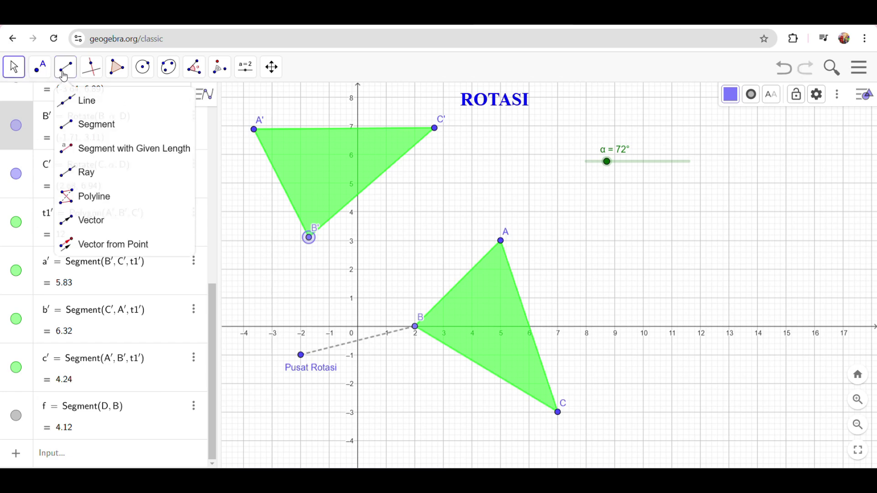
left_click(301, 355)
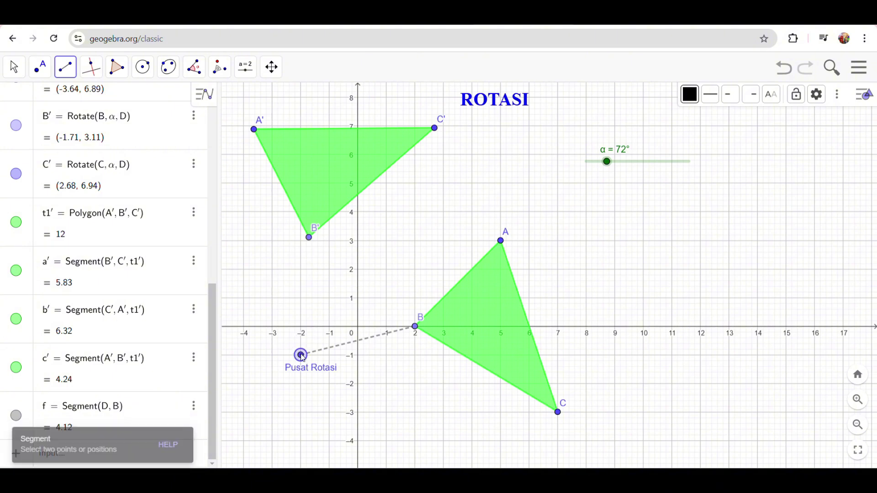
left_click(309, 238)
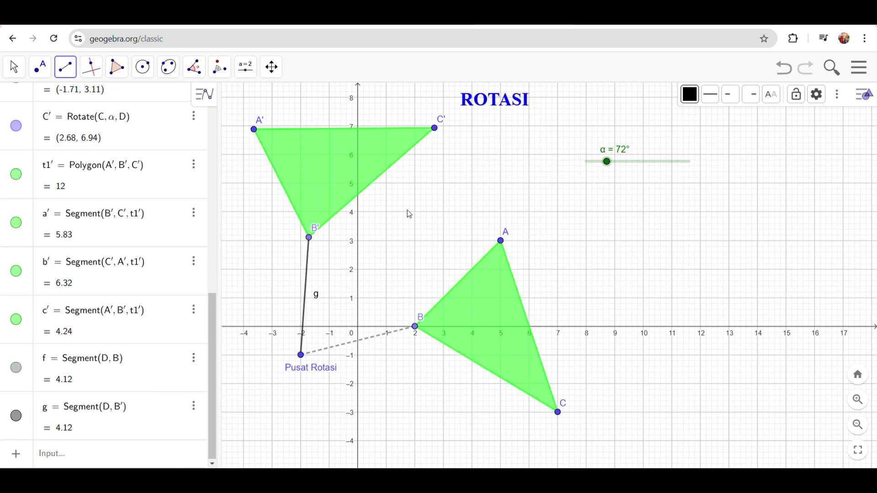
right_click(306, 306)
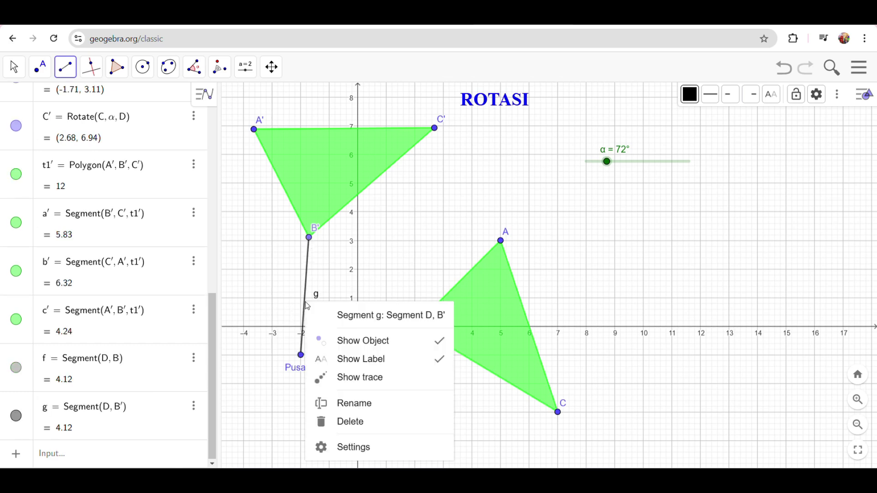
left_click(357, 369)
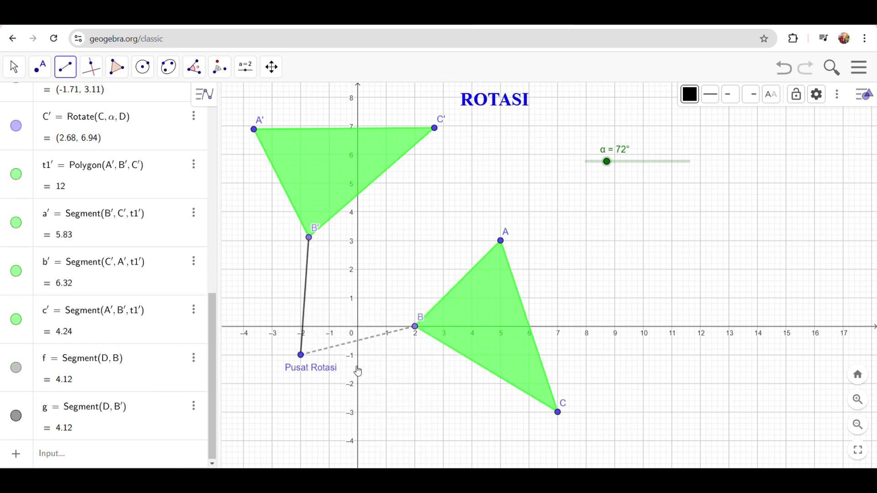
Step: Colour the segment from Pusat Rotasi to B' dark grey and give it a short-dashed line style
right_click(305, 327)
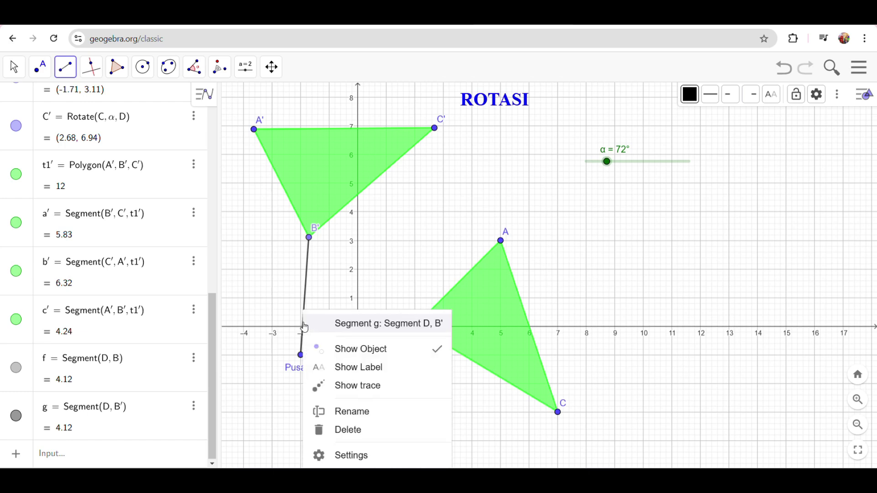
left_click(333, 455)
left_click(563, 95)
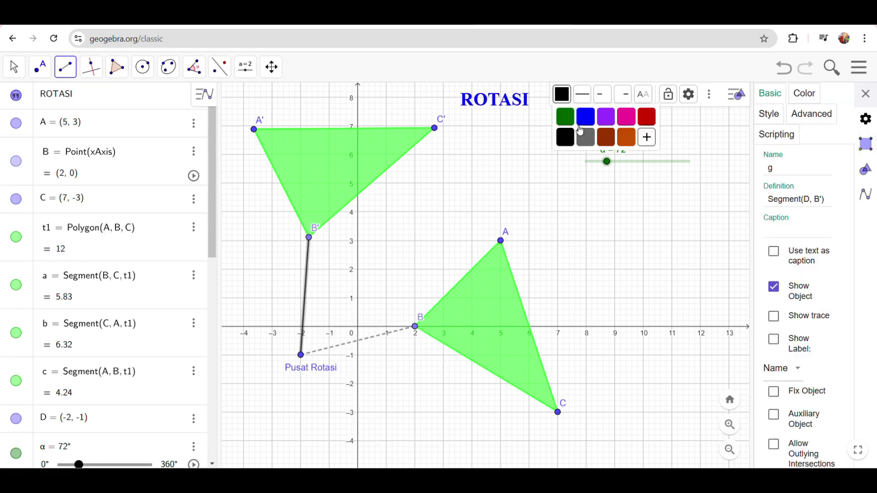
left_click(587, 143)
left_click(583, 94)
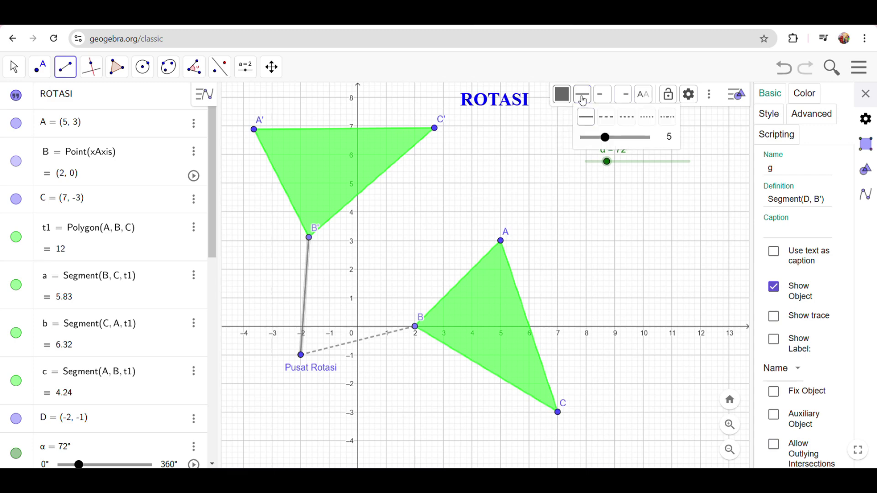
left_click(632, 121)
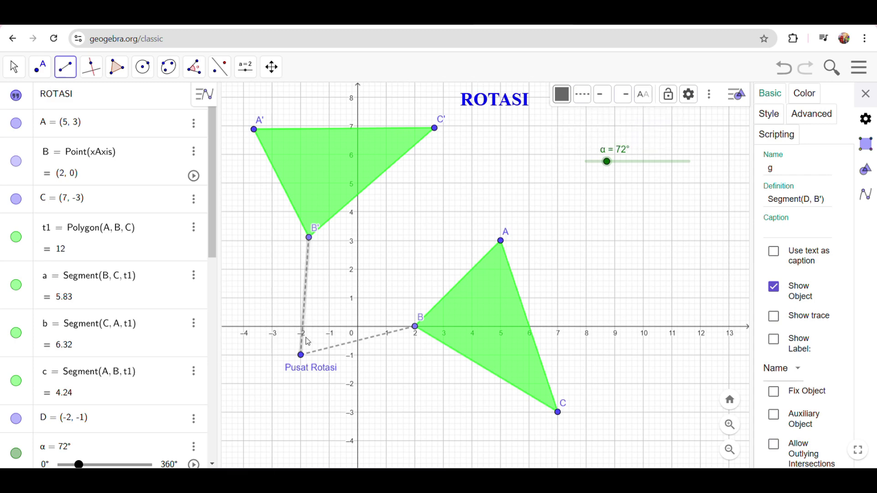
Step: Draw dashed grey segments from Pusat Rotasi to points A', C', C and A
left_click(301, 356)
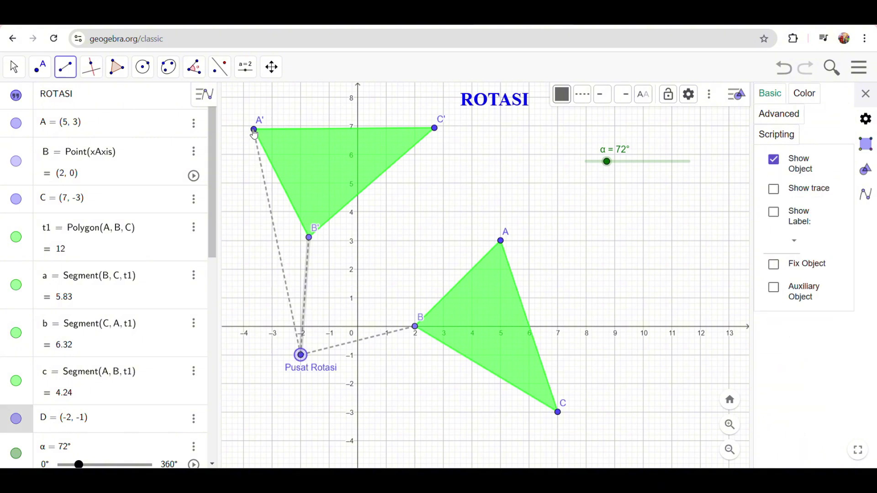
left_click(254, 131)
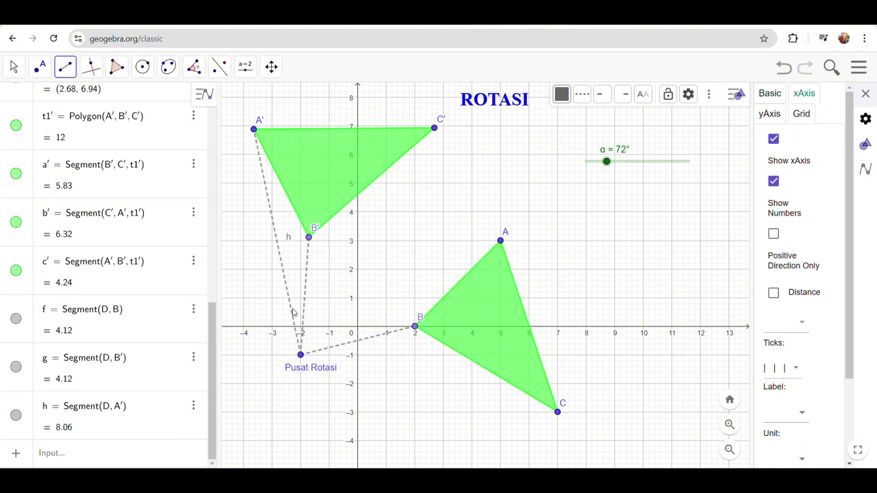
left_click(300, 356)
left_click(435, 129)
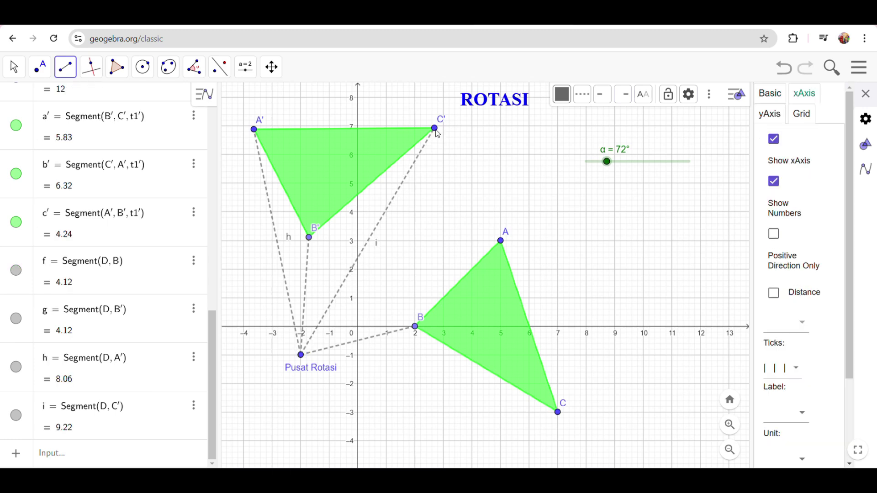
left_click(301, 356)
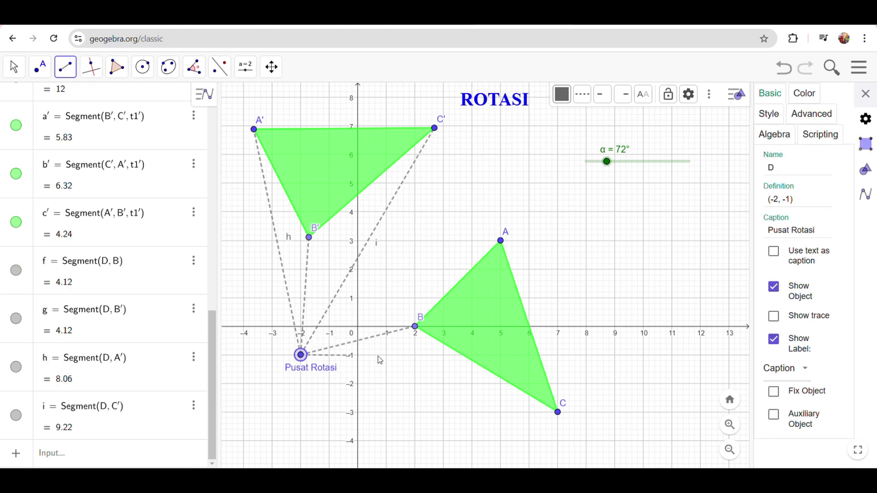
left_click(557, 413)
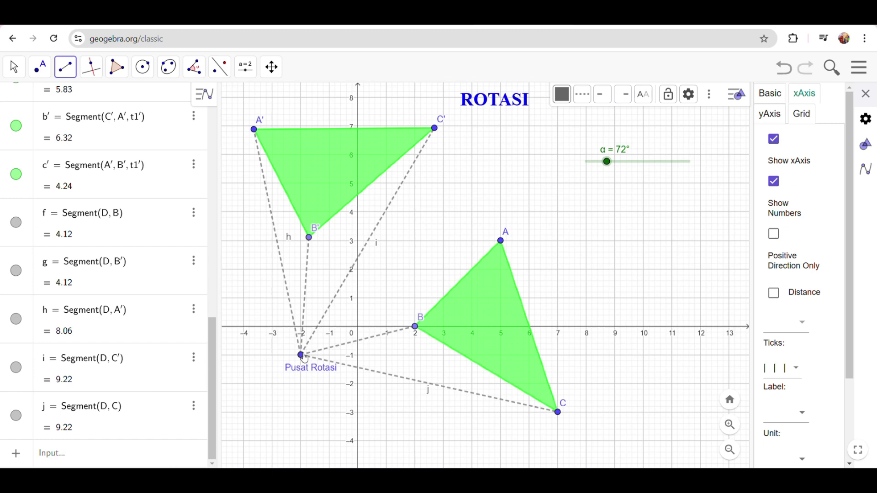
left_click(501, 241)
Step: Set the rotation angle slider to α = 76°
key("Escape")
mouse_move(607, 161)
left_mouse_down()
mouse_move(644, 165)
mouse_move(576, 175)
mouse_move(645, 176)
mouse_move(606, 174)
left_mouse_up()
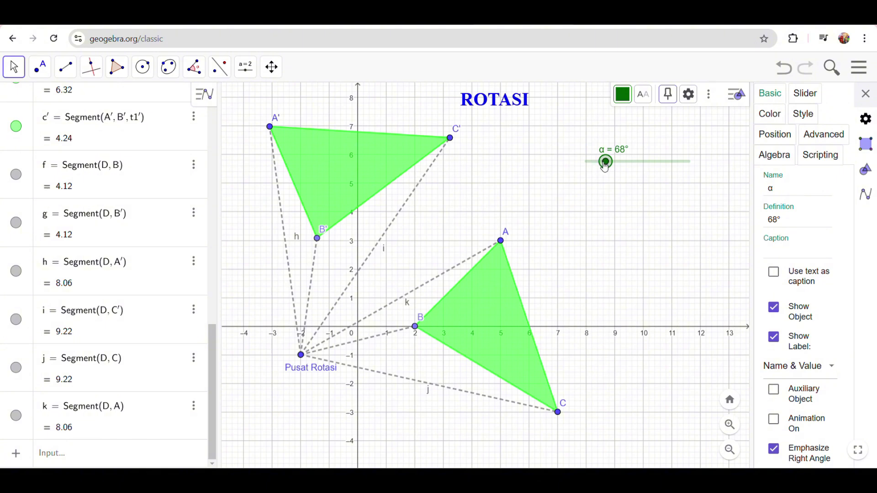
left_click_drag(606, 165, 609, 168)
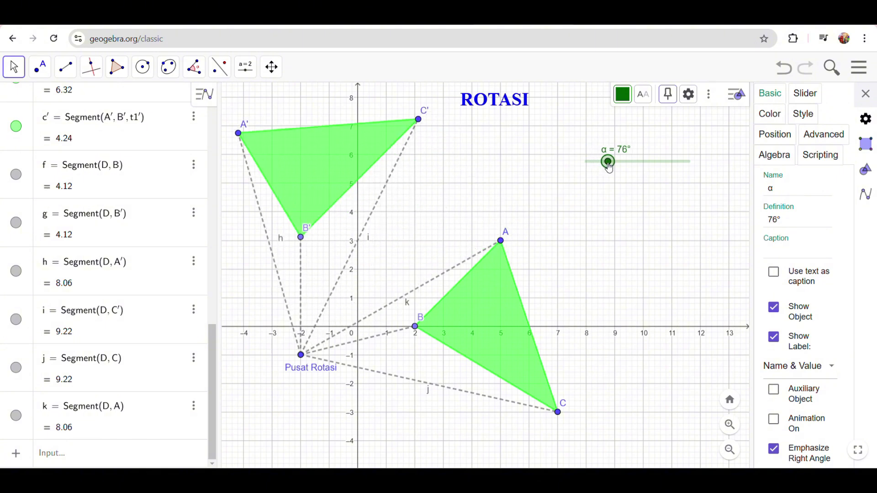
Step: Hide the labels of the four segments joining Pusat Rotasi to A', C', A and C
right_click(286, 302)
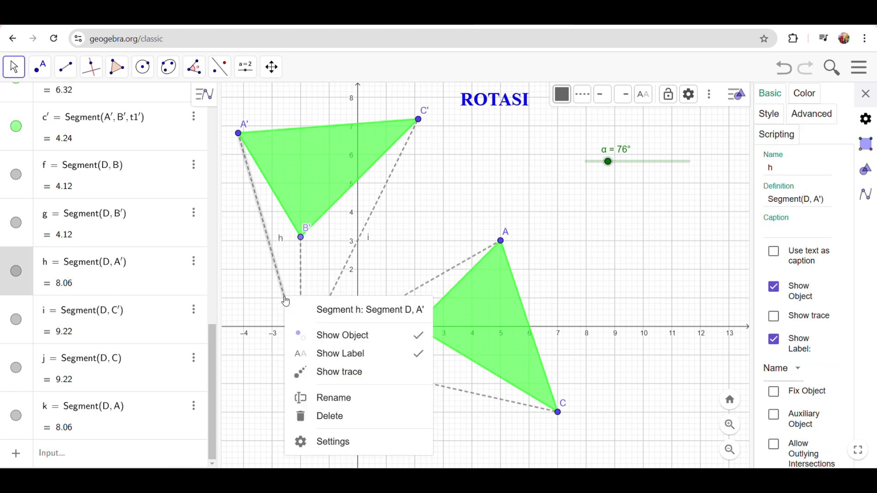
left_click(333, 361)
right_click(372, 216)
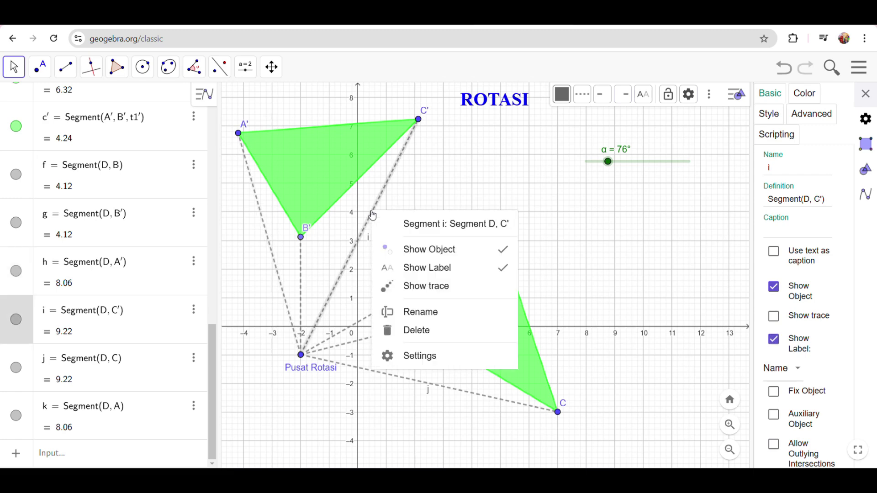
left_click(405, 268)
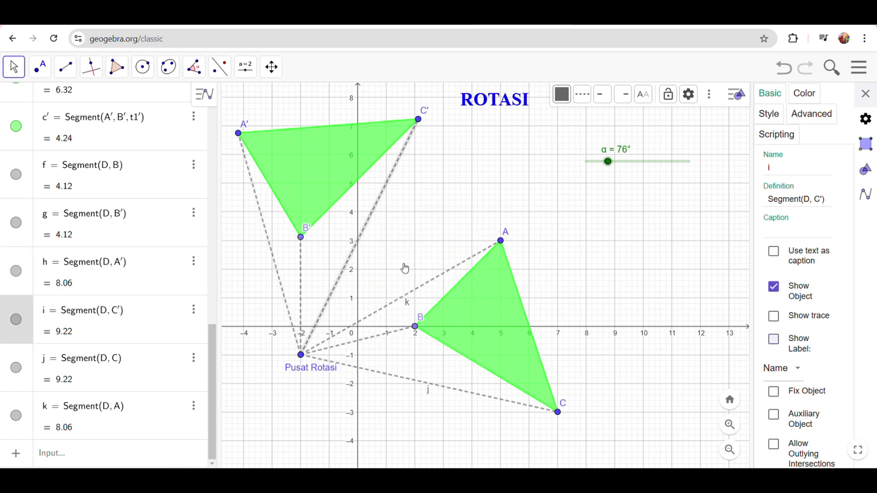
right_click(401, 303)
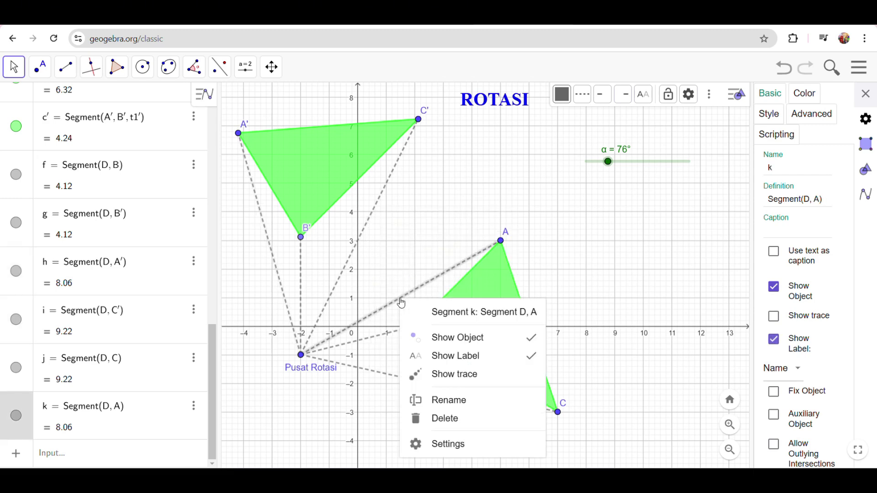
left_click(432, 356)
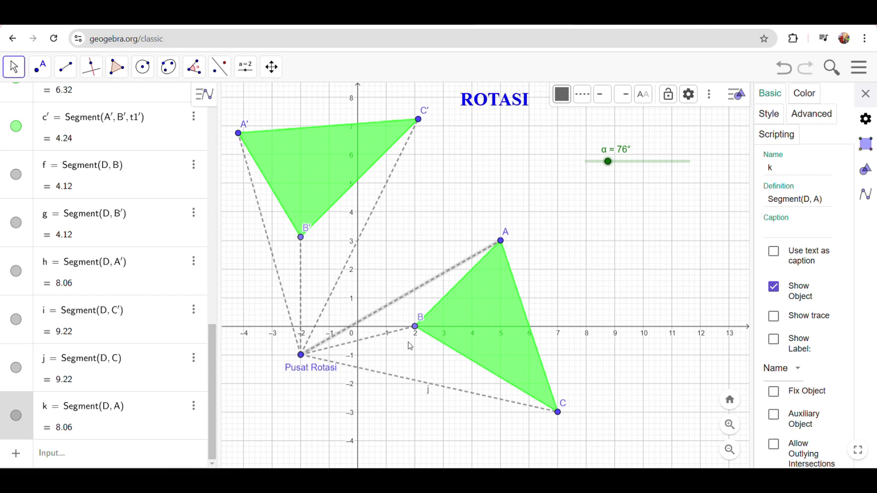
right_click(421, 385)
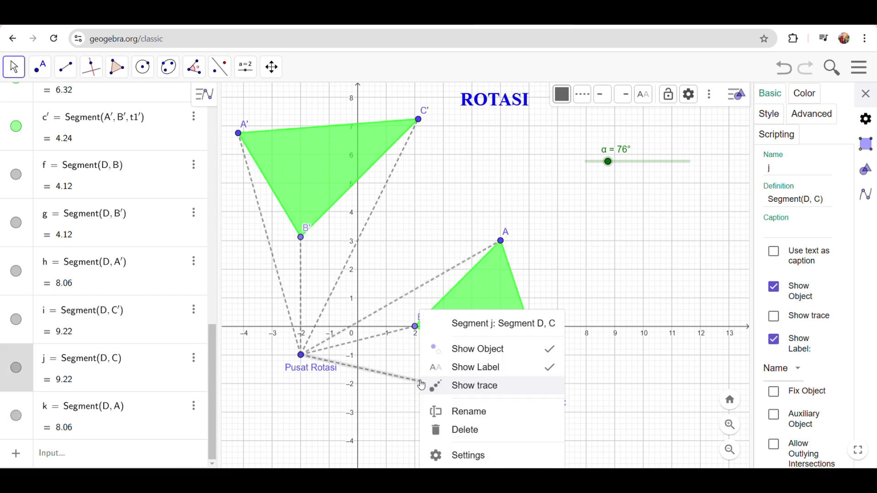
left_click(484, 366)
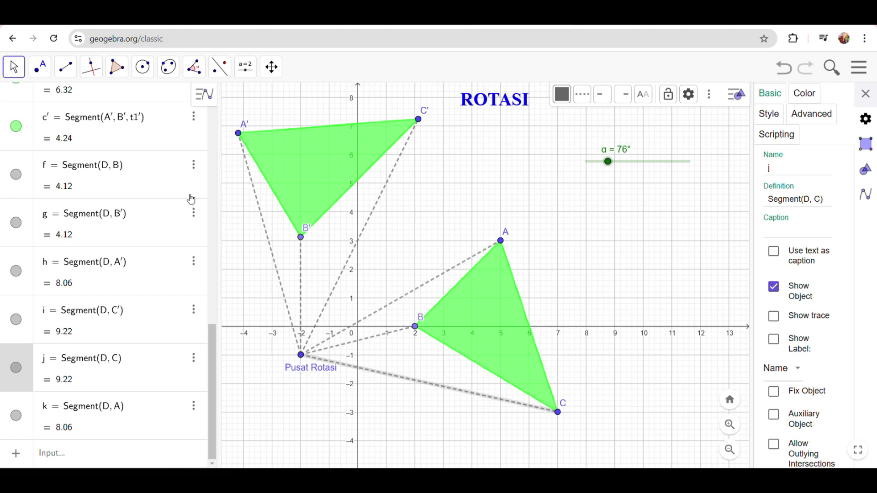
Step: Draw a circular arc centred on Pusat Rotasi from B to B' and hide the arc's label
left_click(144, 68)
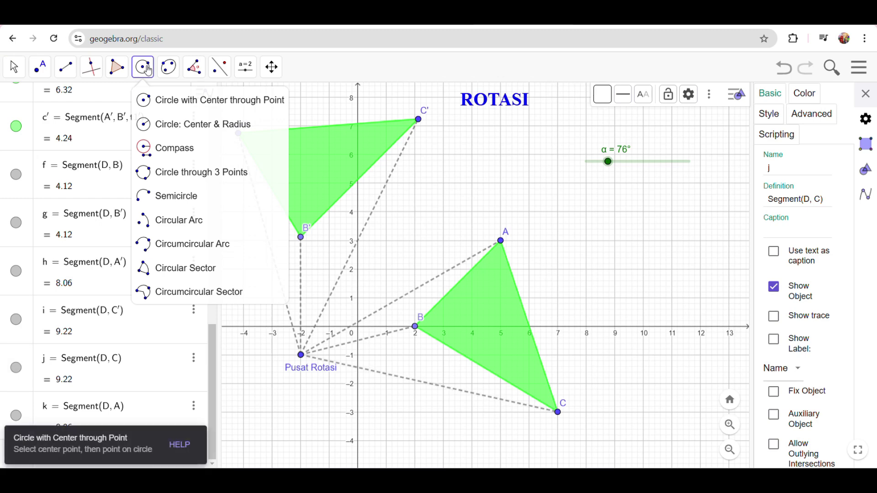
left_click(179, 222)
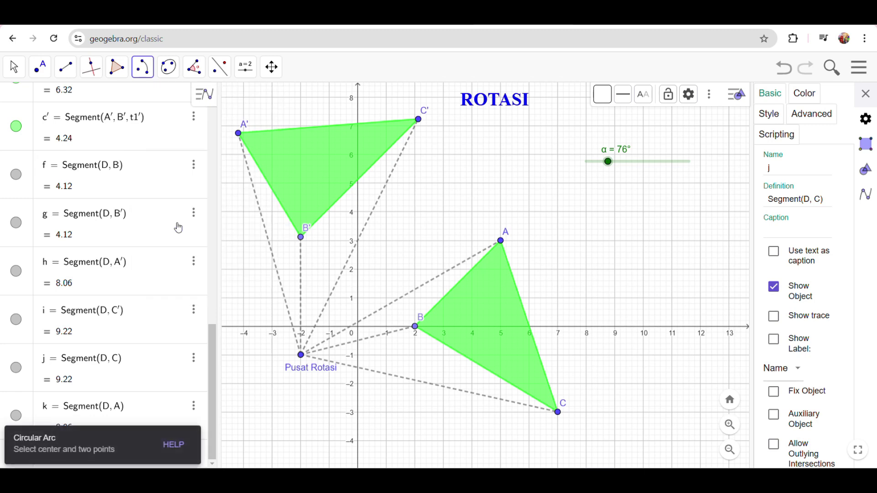
left_click(301, 358)
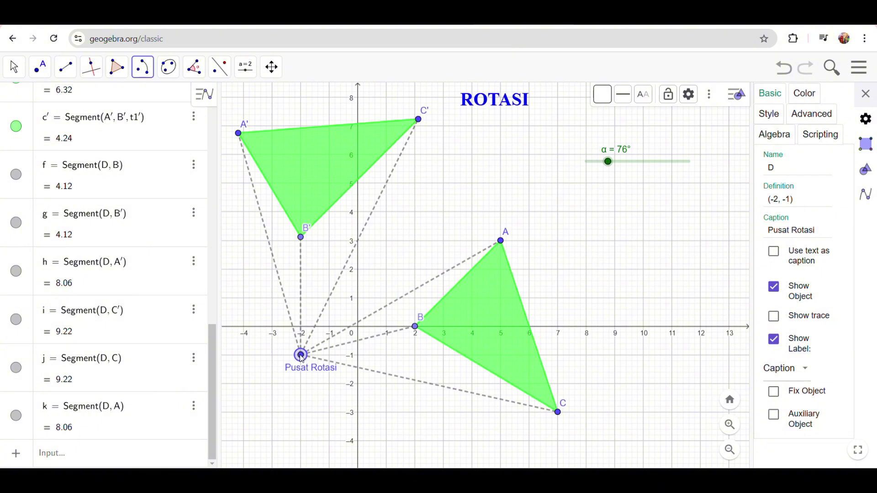
left_click(416, 328)
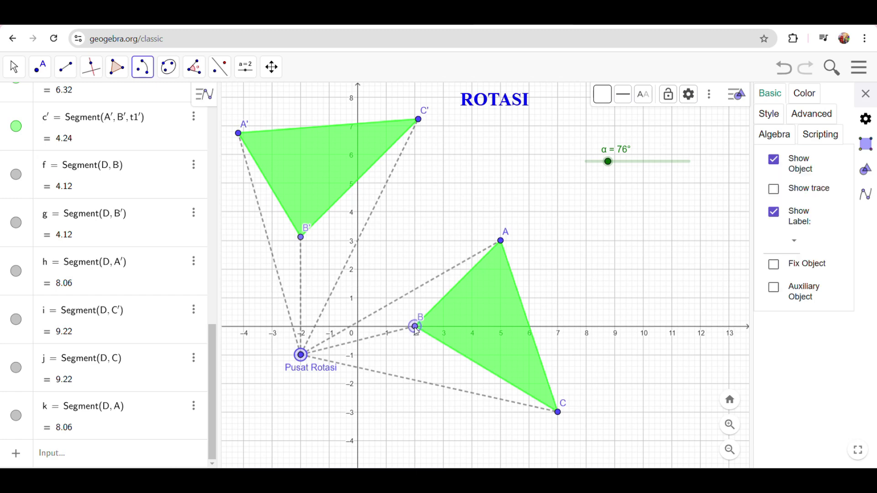
left_click(301, 239)
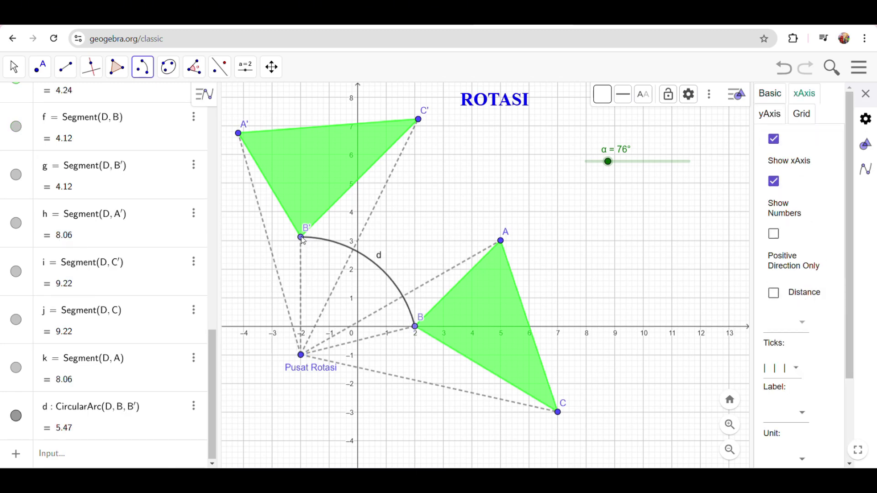
right_click(384, 274)
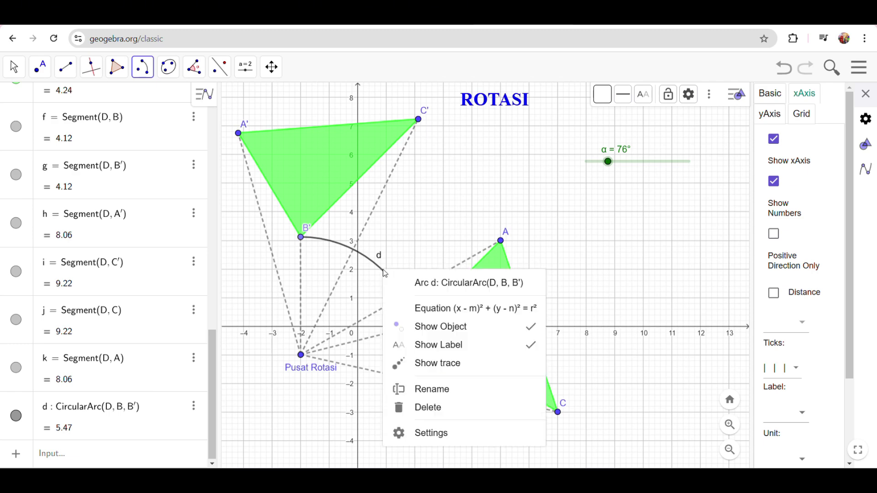
left_click(441, 345)
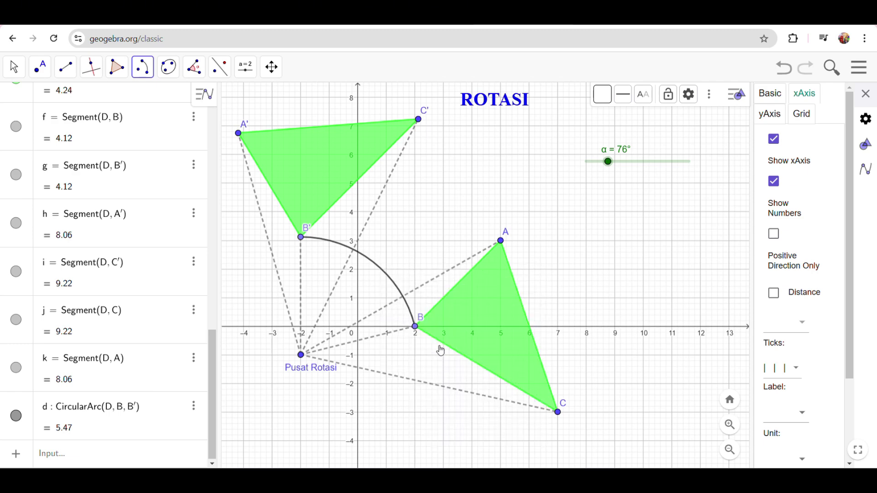
left_click(387, 275)
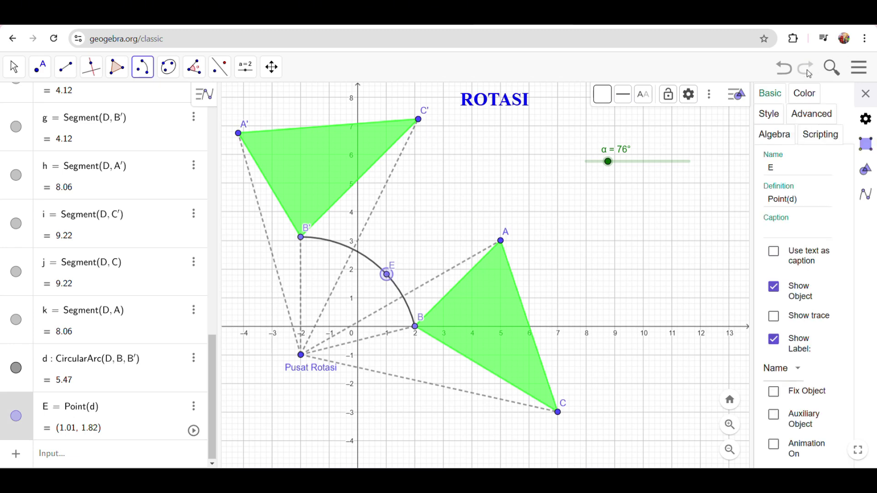
left_click(784, 69)
Step: Give the arc from B to B' a short-dashed line style and colour it bright green (#00FF00)
left_click(11, 71)
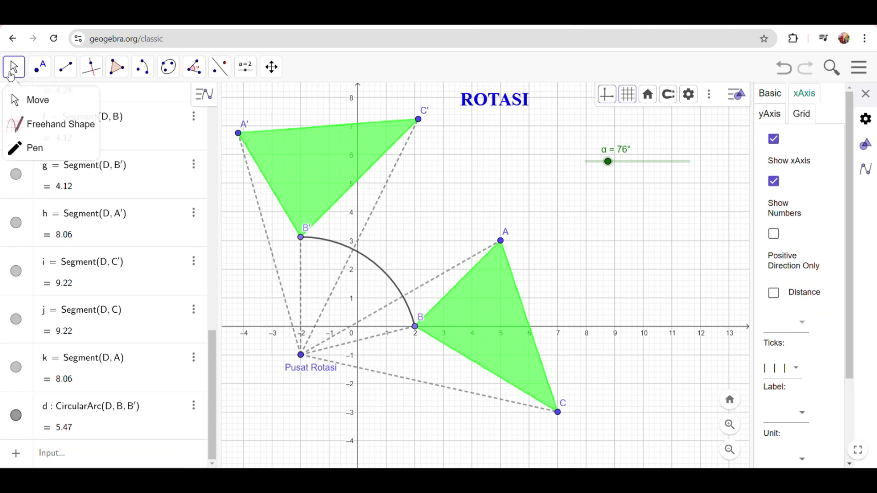
left_click(361, 255)
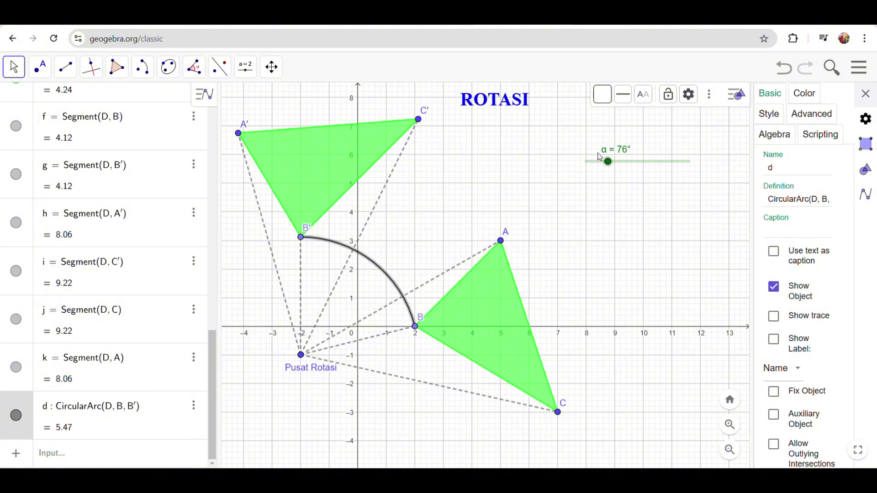
left_click(623, 95)
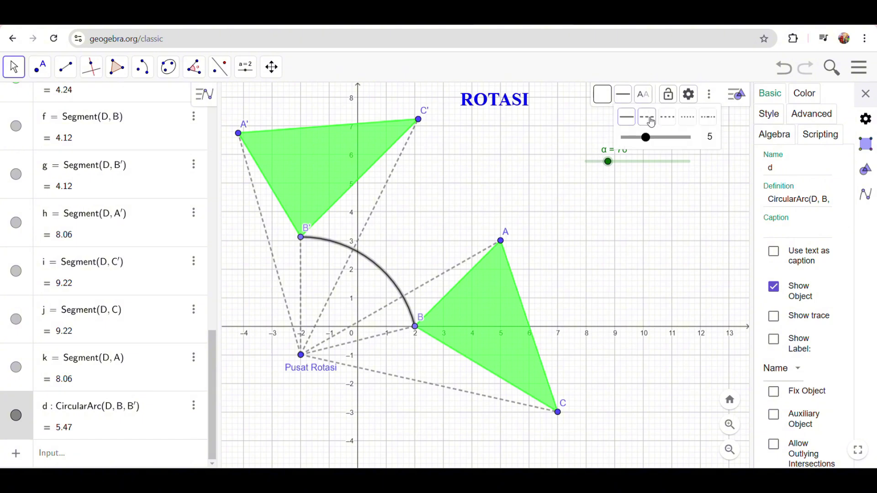
left_click(668, 119)
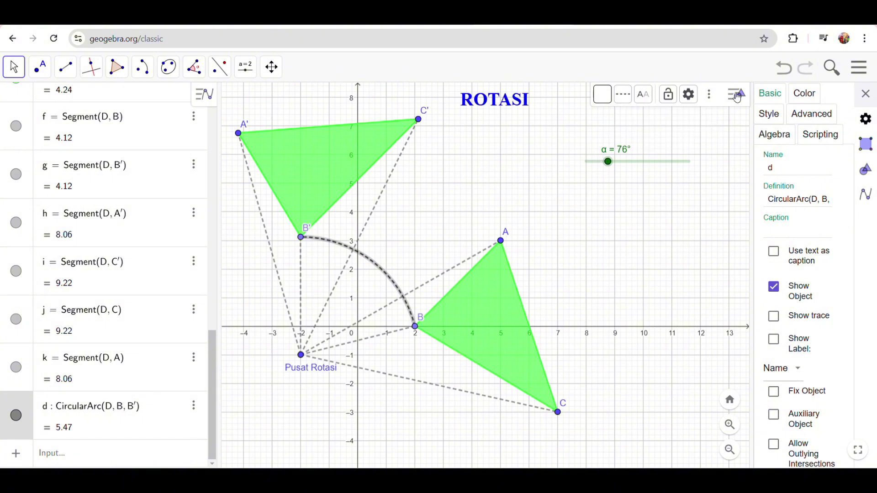
left_click(611, 103)
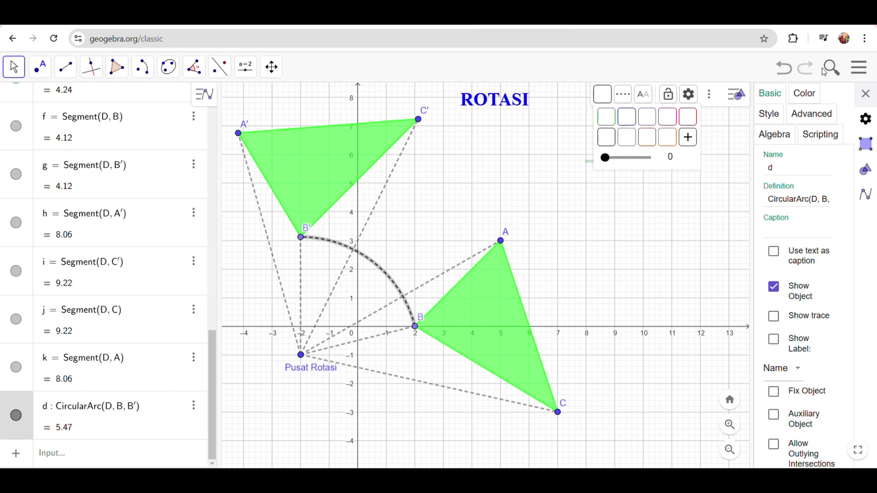
left_click(808, 100)
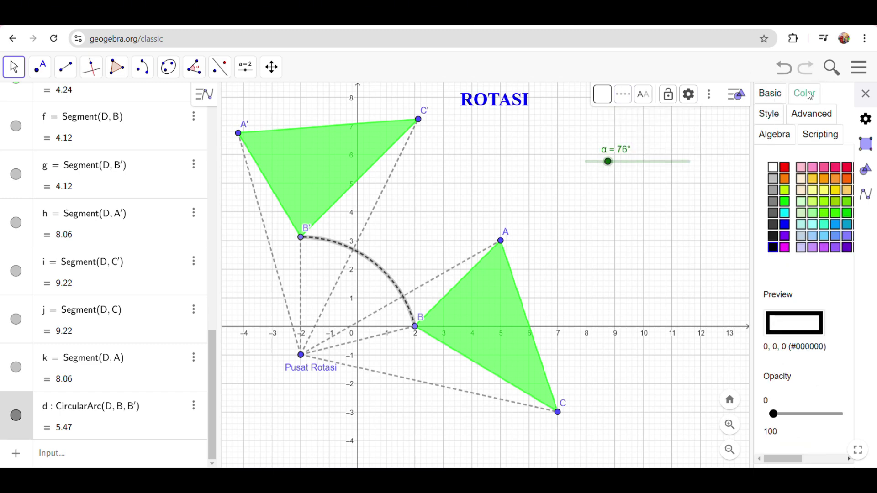
left_click(774, 202)
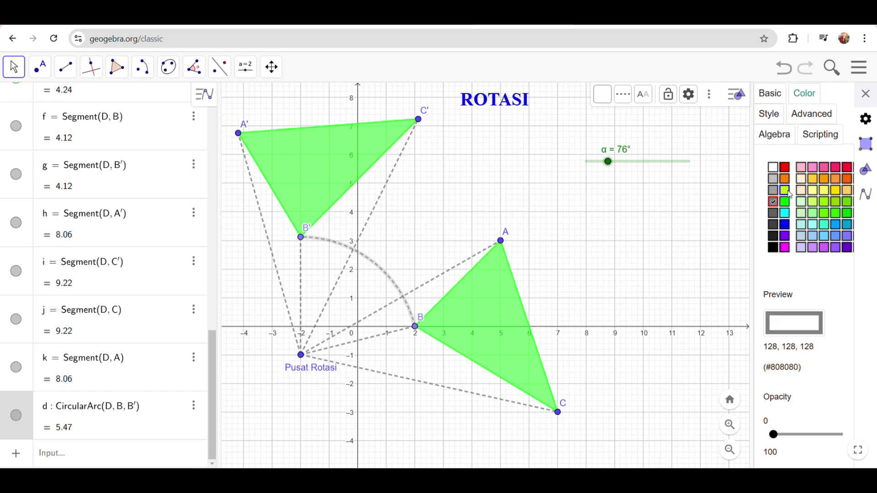
left_click(786, 227)
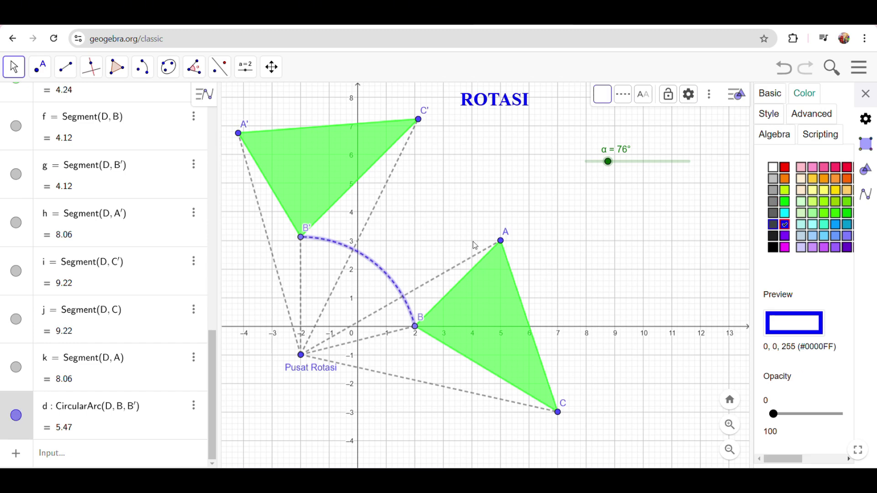
left_click(785, 189)
left_click(785, 202)
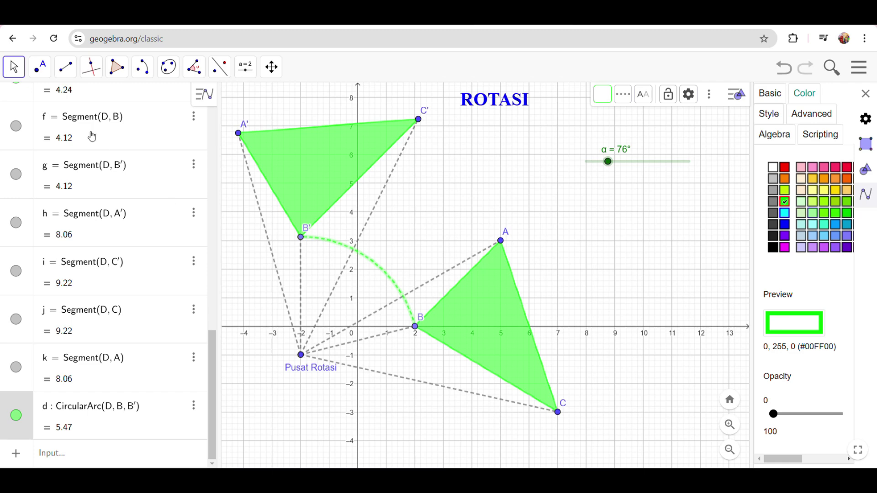
Step: Draw a circular arc centred on Pusat Rotasi from C to C' and hide the arc's label
left_click(143, 70)
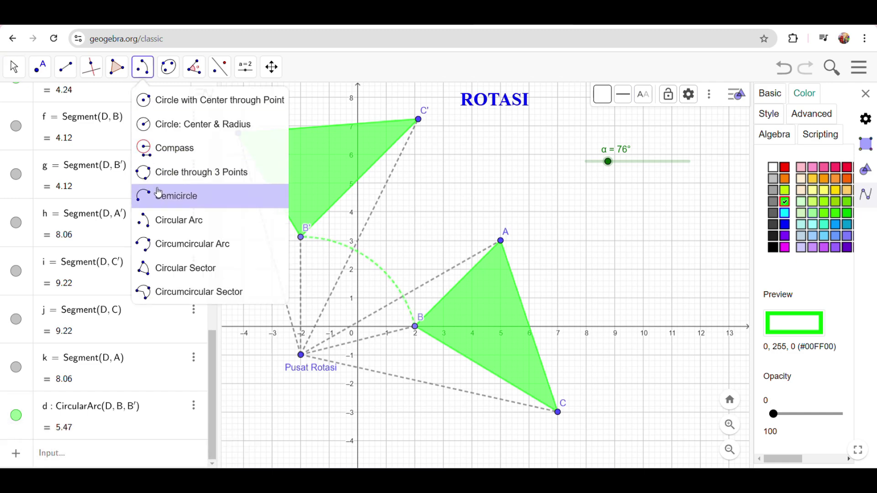
left_click(159, 220)
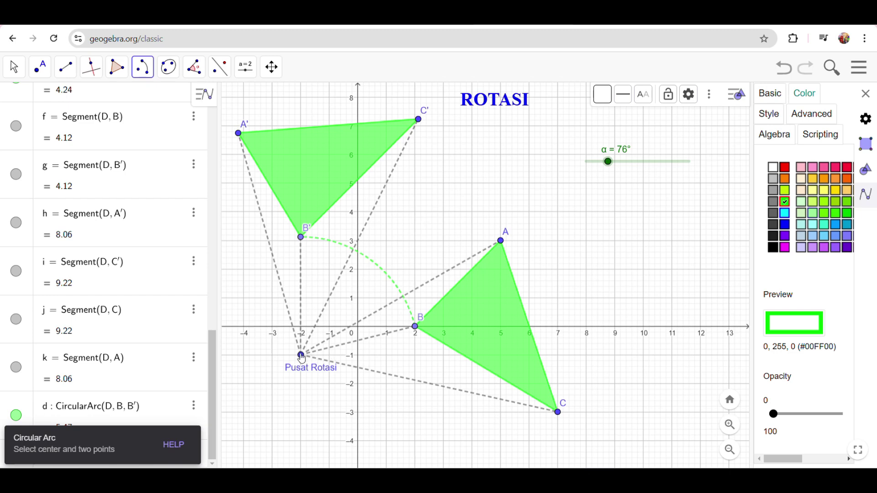
left_click(301, 356)
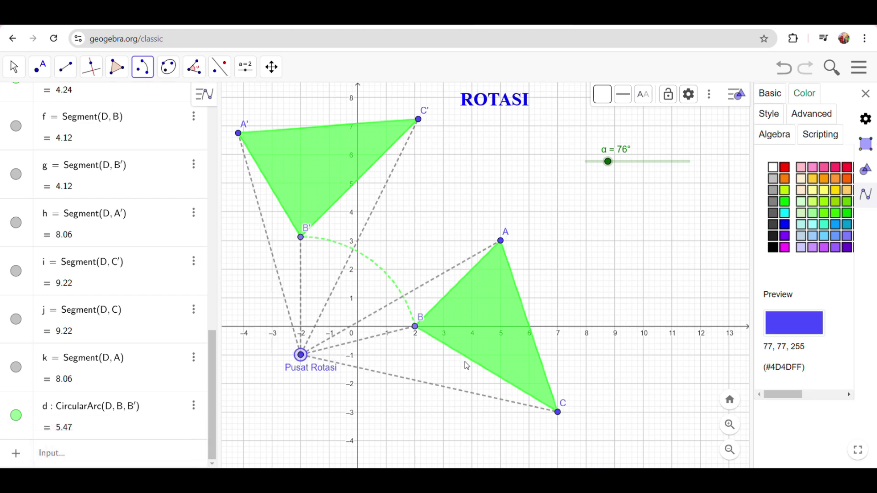
left_click(558, 412)
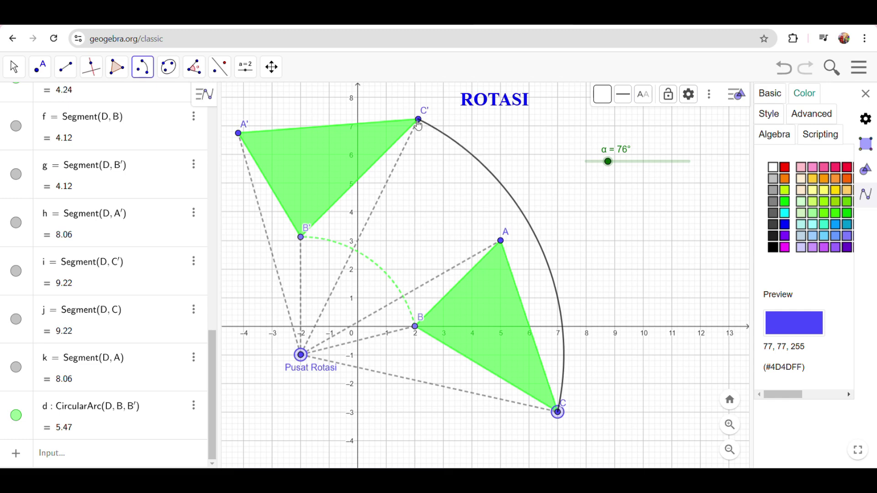
left_click(419, 120)
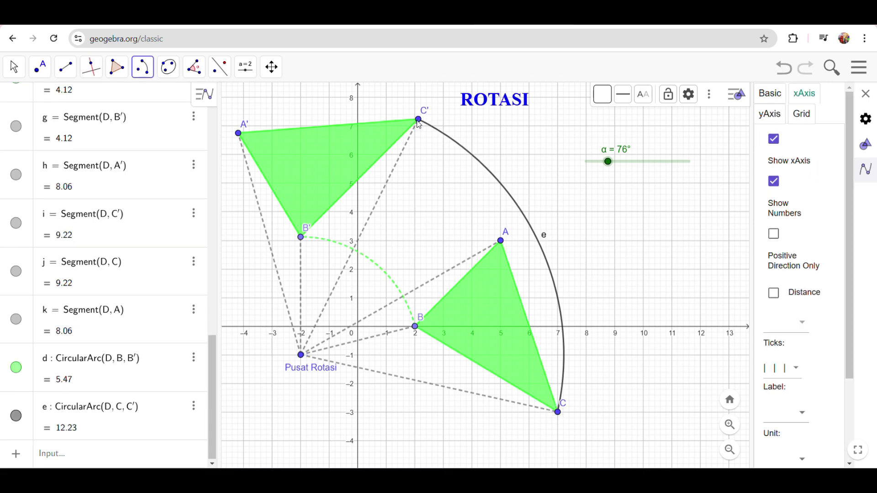
right_click(539, 242)
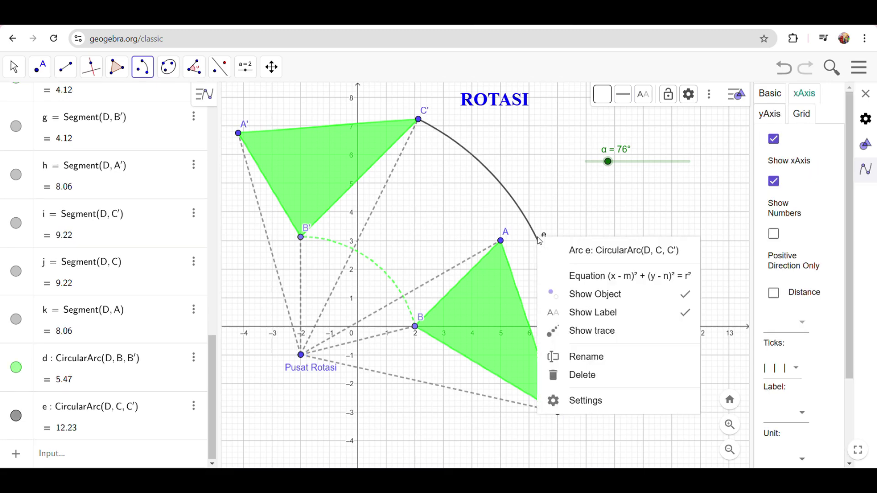
left_click(608, 313)
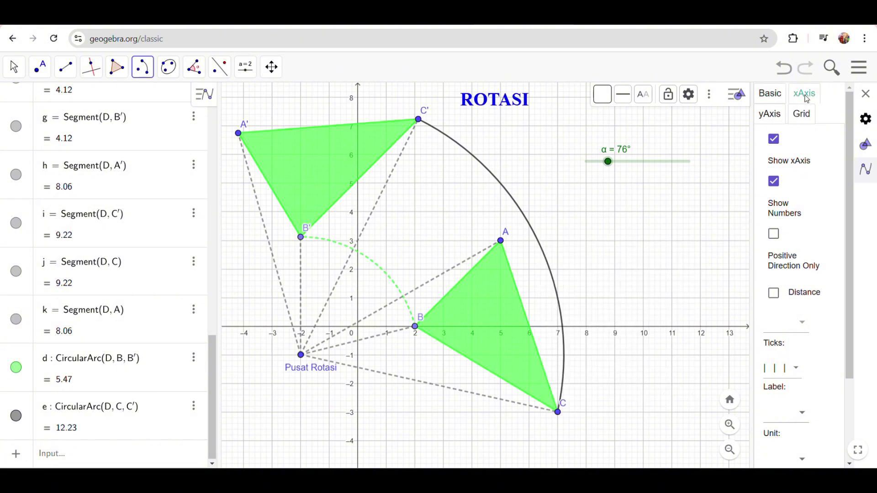
Step: Colour the arc from C to C' bright green (#00FF00) and give it a short-dashed line style
left_click(530, 225)
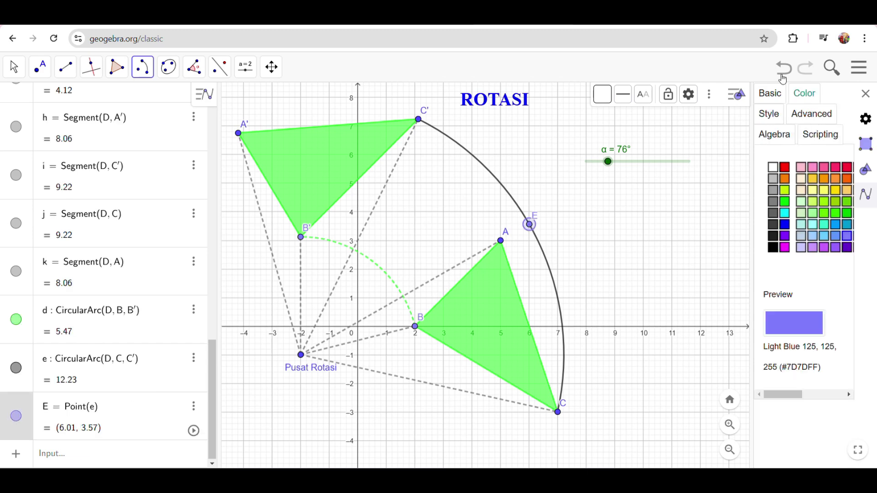
left_click(785, 70)
left_click(14, 67)
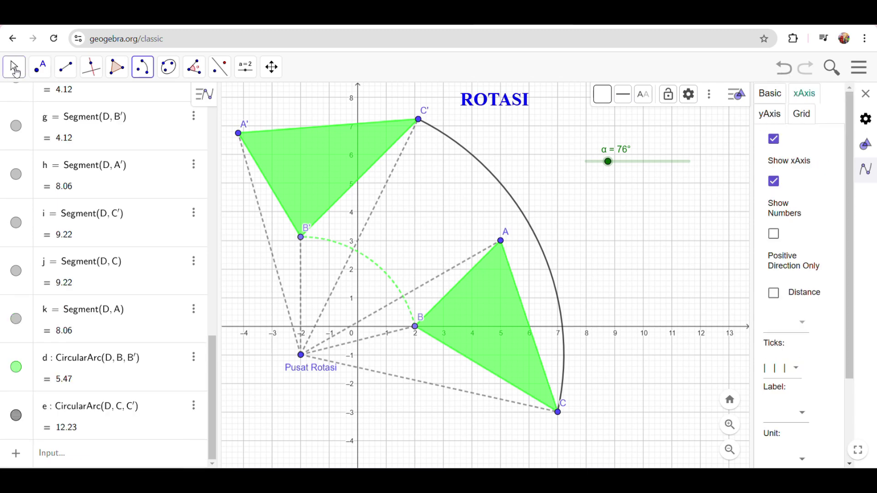
left_click(484, 170)
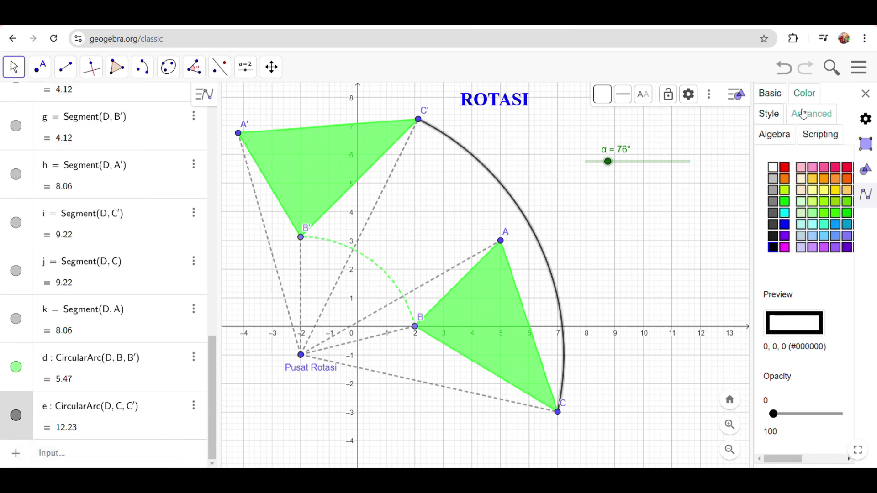
left_click(785, 201)
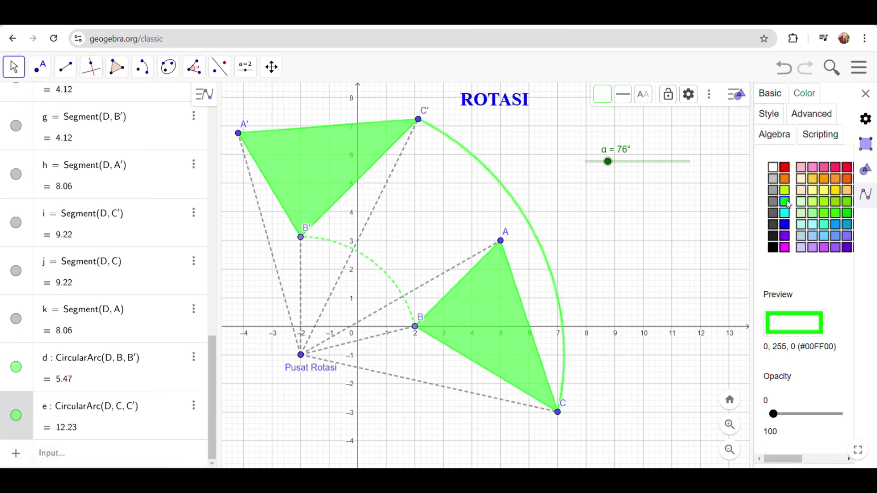
left_click(623, 95)
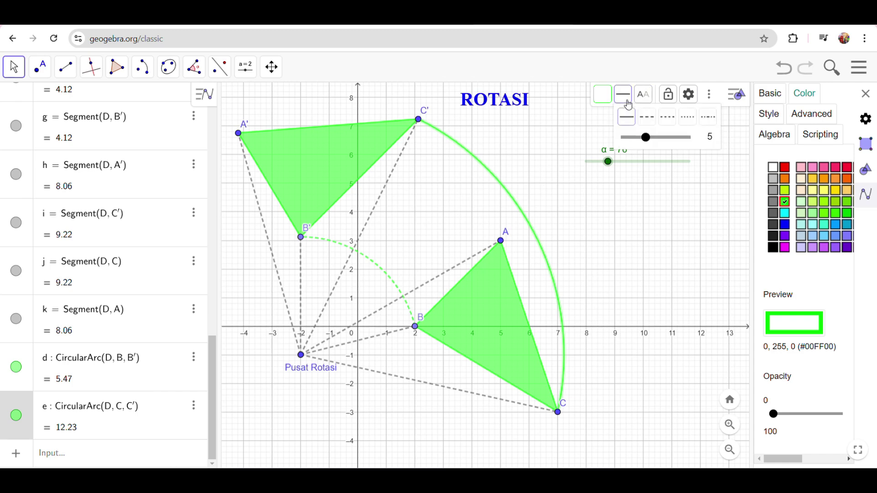
left_click(667, 117)
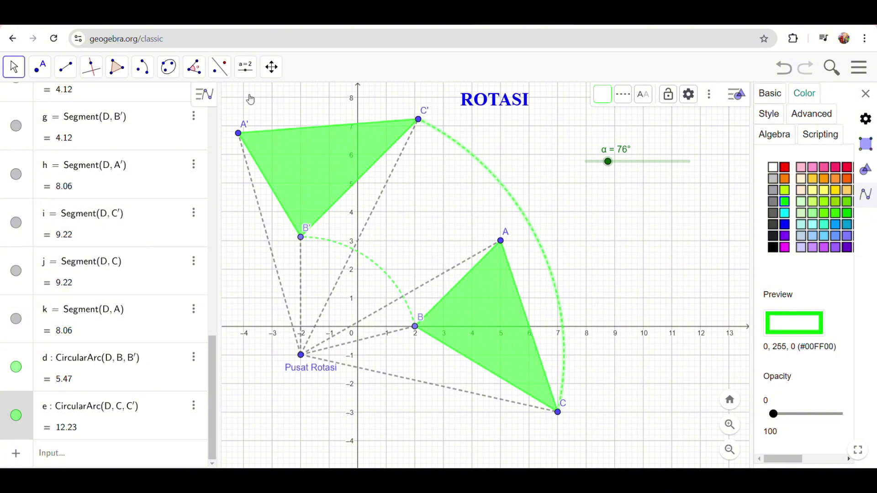
Step: Draw a circular arc centred on Pusat Rotasi from A to A' and hide the arc's label
left_click(143, 69)
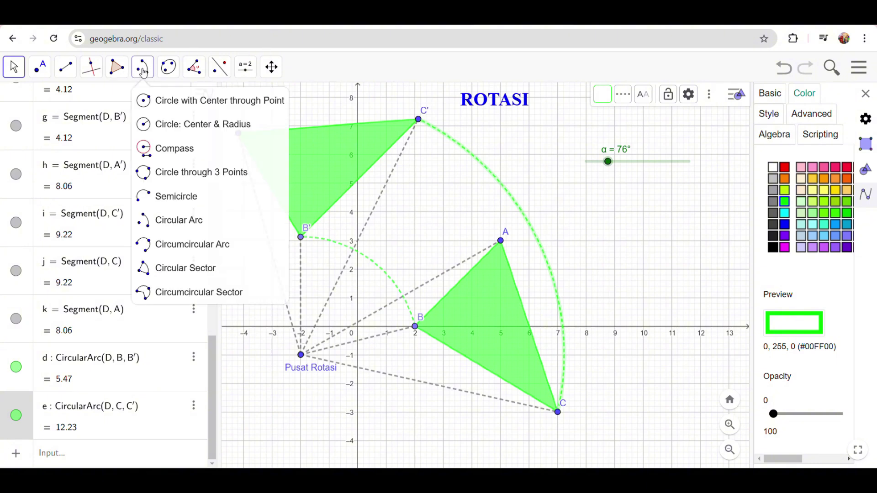
left_click(157, 221)
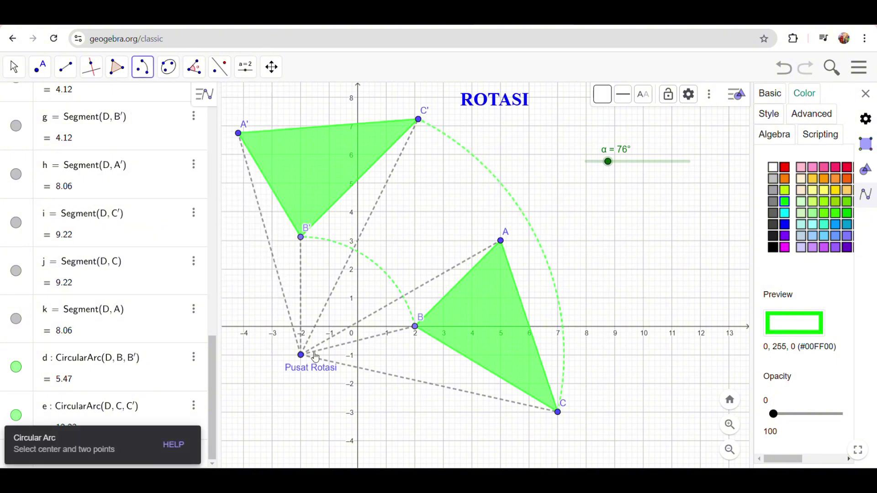
left_click(301, 356)
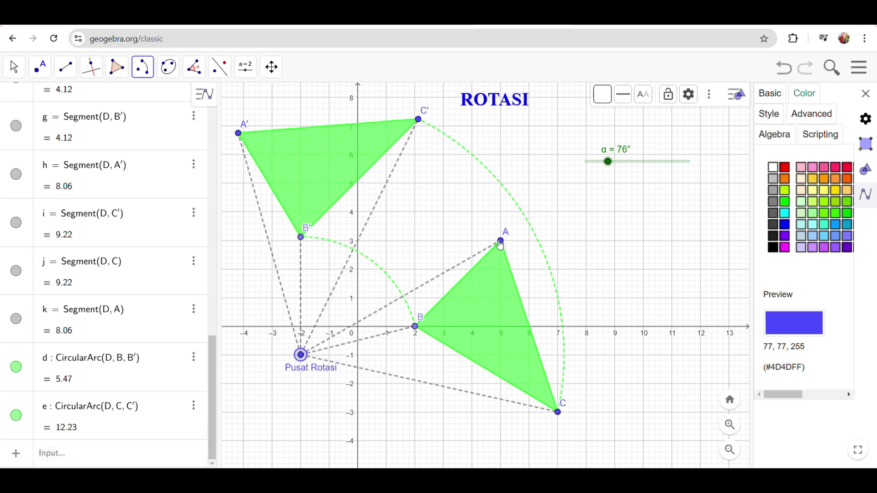
left_click(500, 243)
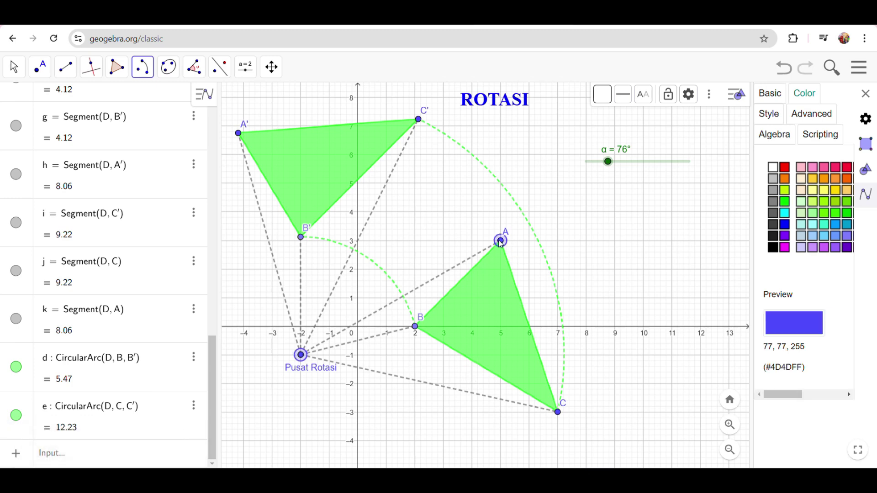
left_click(239, 133)
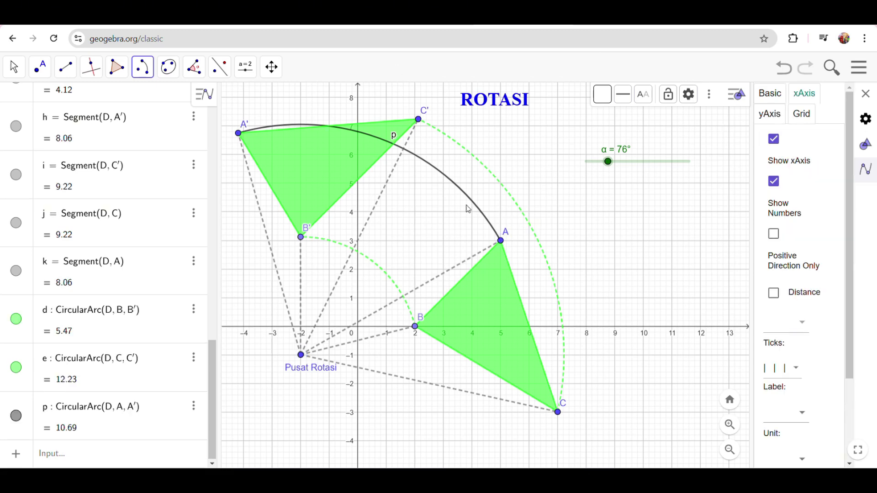
left_click(14, 67)
mouse_move(272, 67)
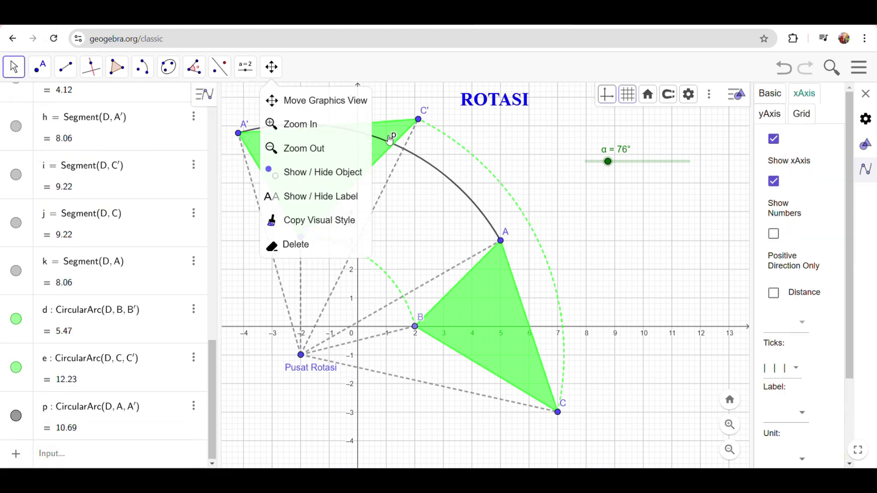
right_click(400, 151)
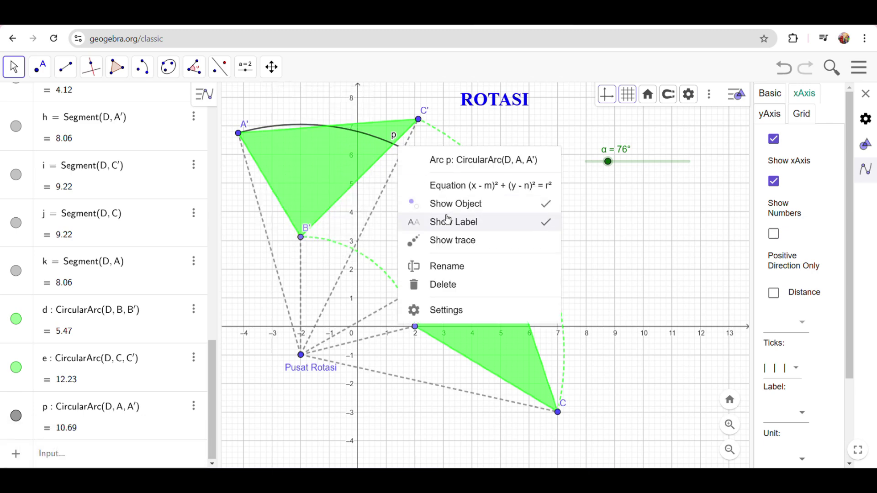
left_click(447, 231)
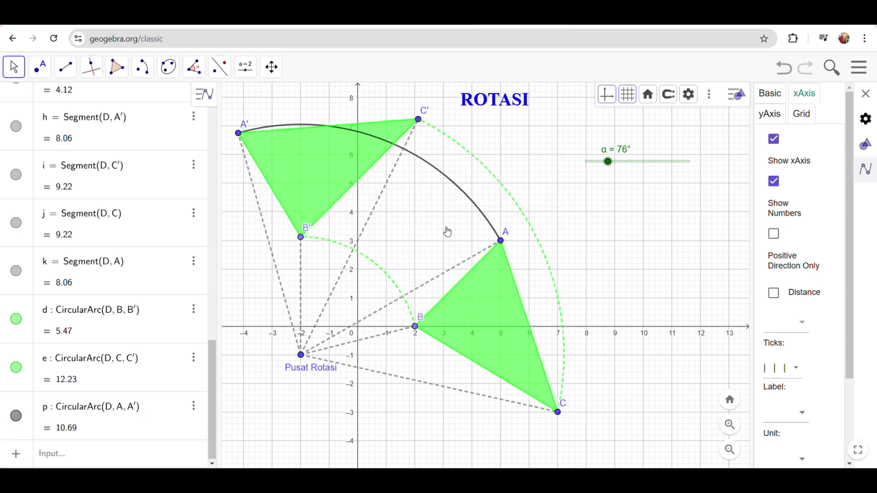
Step: Colour the arc from A to A' bright green (#00FF00) and give it a short-dashed line style
left_click(464, 196)
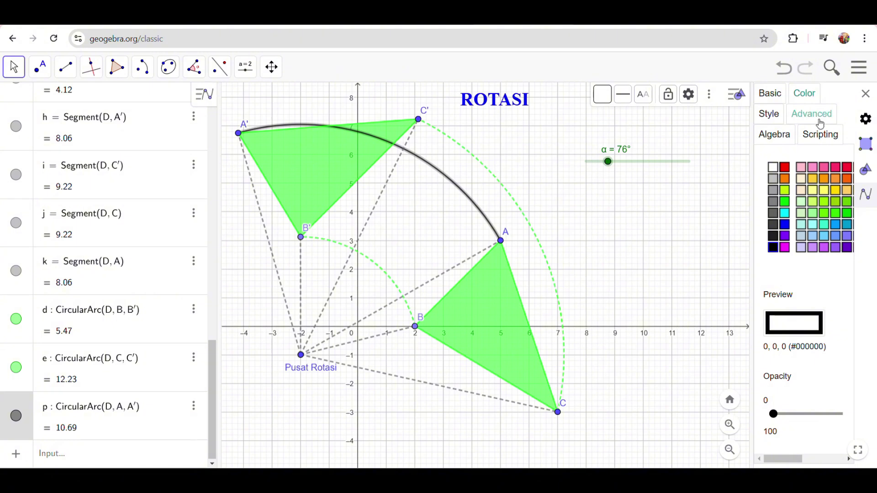
left_click(785, 201)
left_click(630, 102)
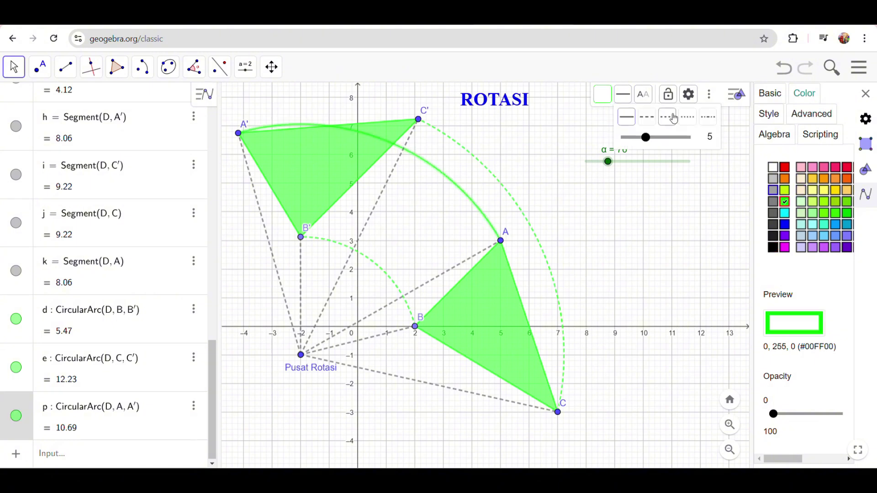
left_click(668, 122)
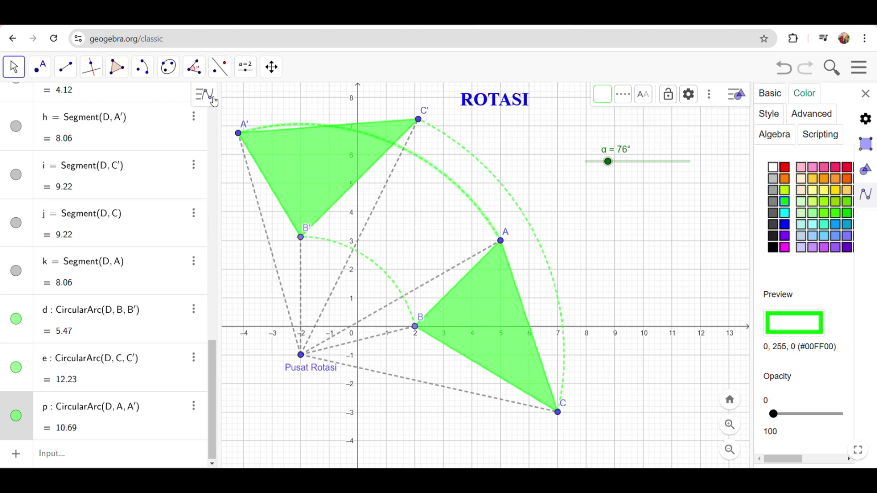
Step: Try to mark the angle defined by Pusat Rotasi, C and C', and undo it while keeping the dashed green arcs
left_click(193, 69)
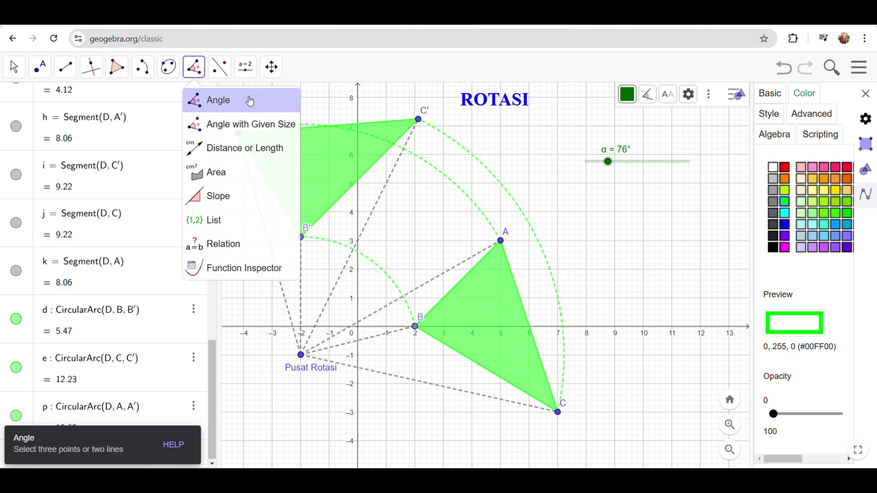
left_click(250, 101)
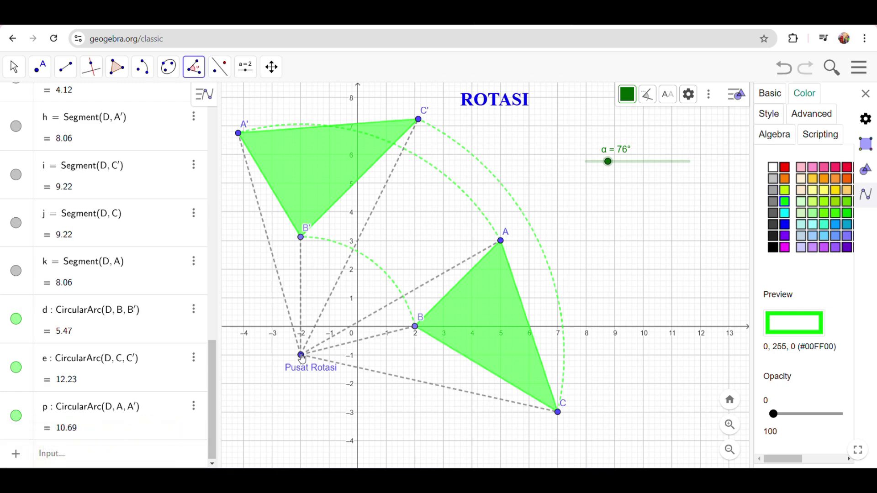
left_click(301, 356)
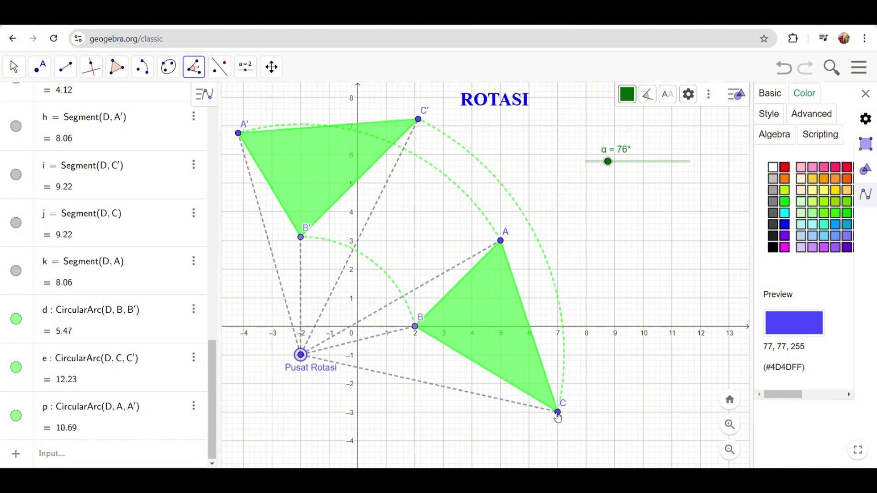
left_click(557, 414)
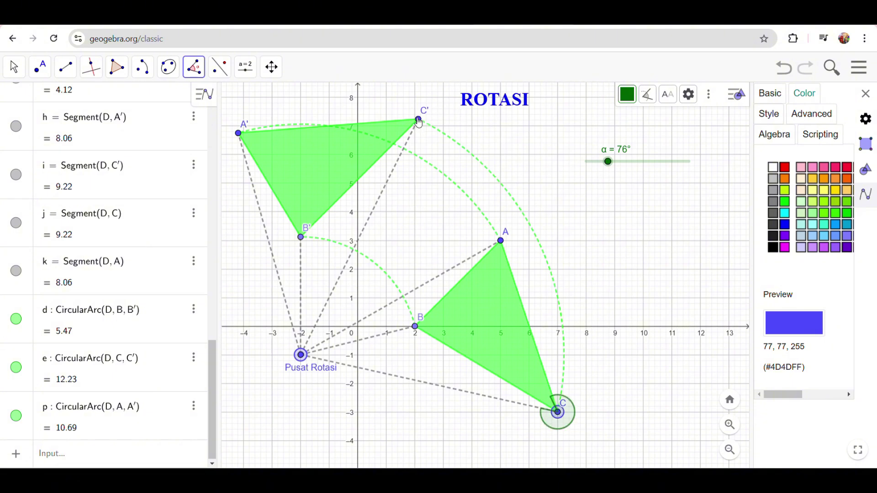
left_click(419, 121)
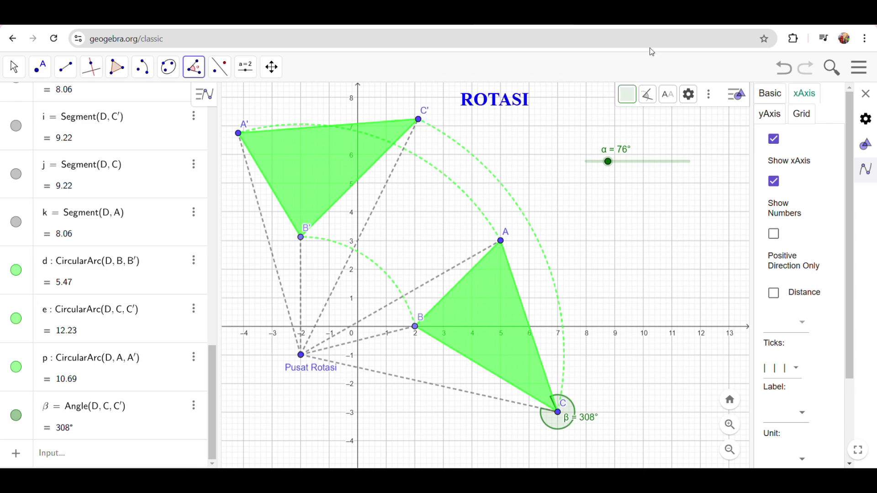
left_click(784, 68)
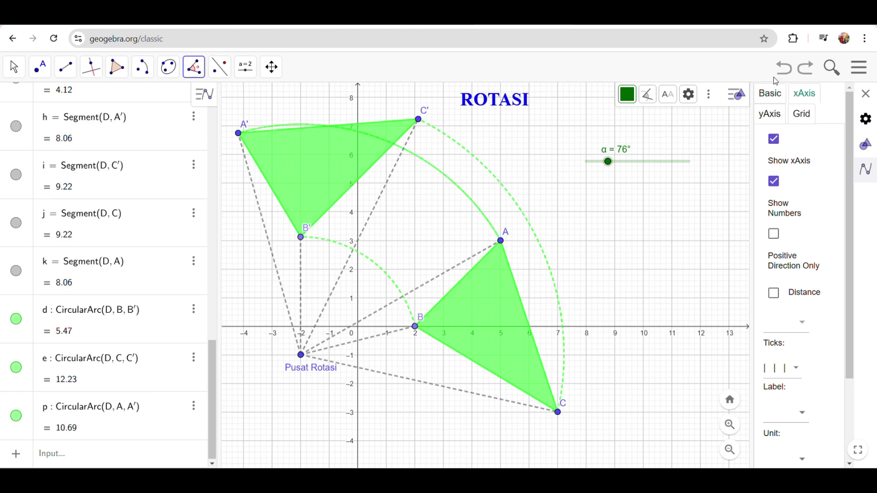
left_click(785, 70)
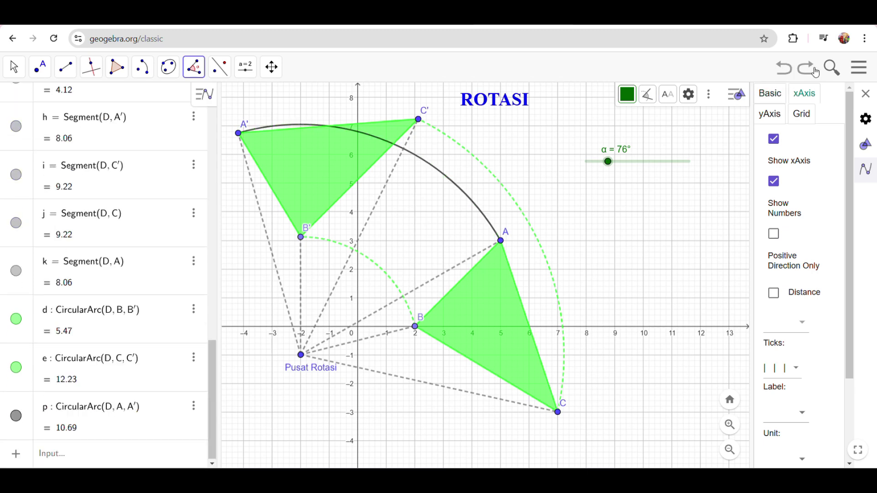
left_click(808, 68)
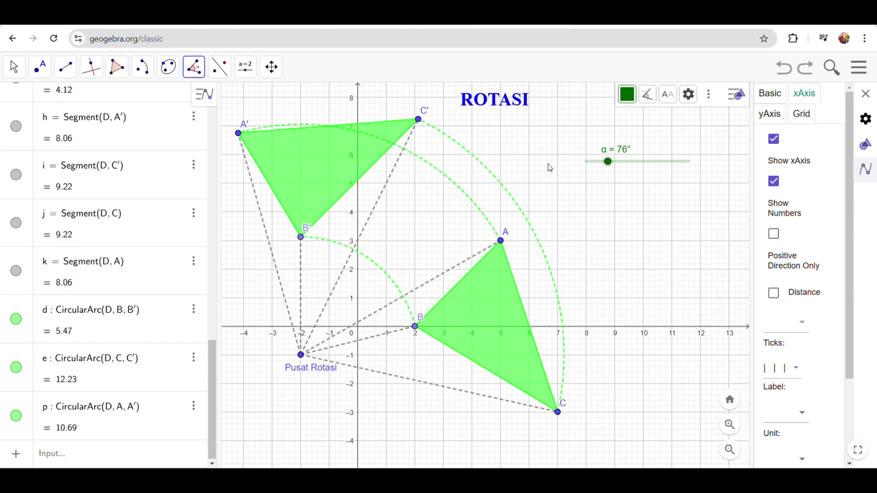
Step: Start the animation of the rotation angle slider α to show the triangle rotating about Pusat Rotasi
right_click(608, 162)
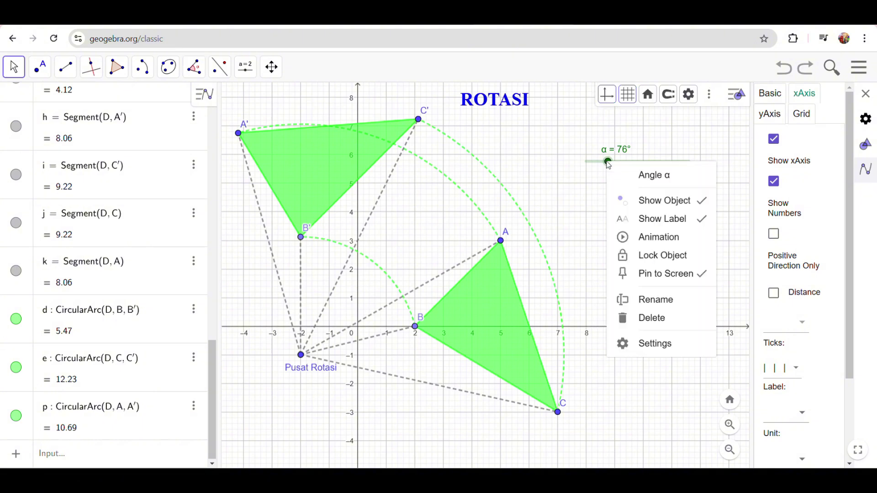
left_click(646, 237)
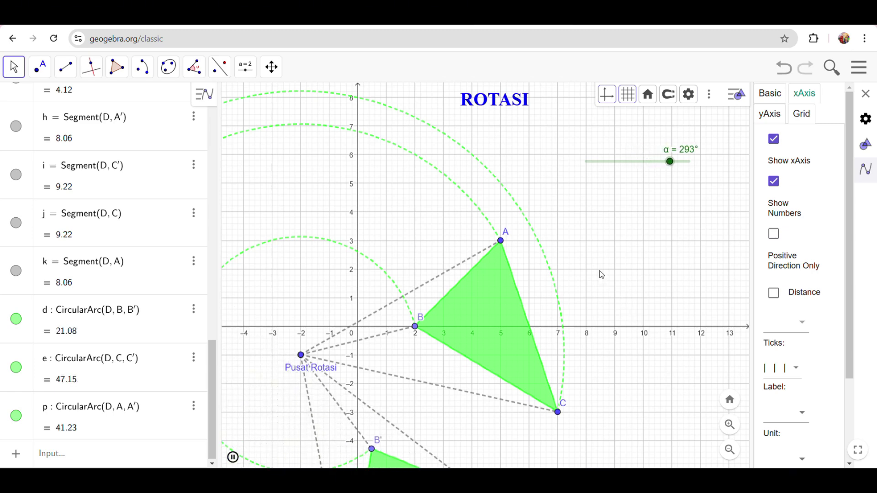
left_click_drag(605, 297, 704, 290)
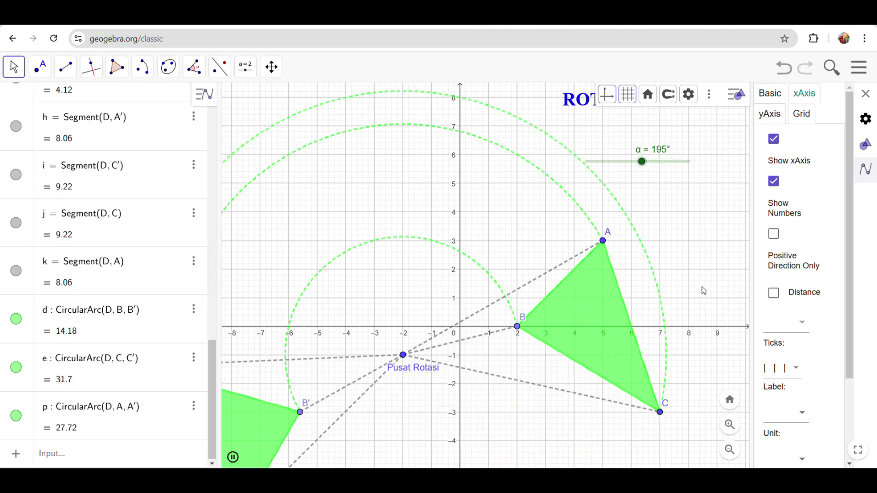
Step: Examine the animated rotation of the triangle and its arcs about Pusat Rotasi at several zoom levels
scroll(703, 287, "down", 7)
scroll(702, 288, "up", 5)
scroll(703, 288, "down", 6)
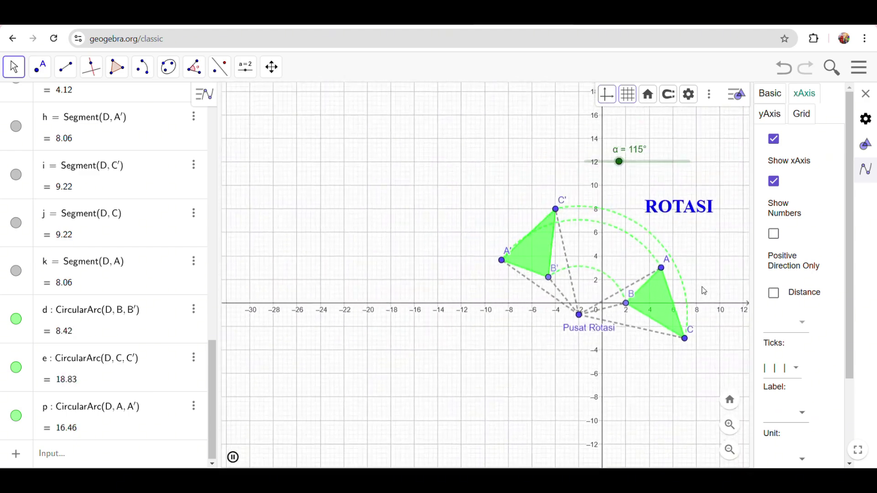
scroll(702, 288, "up", 7)
scroll(703, 291, "down", 4)
scroll(704, 290, "up", 8)
scroll(704, 291, "down", 6)
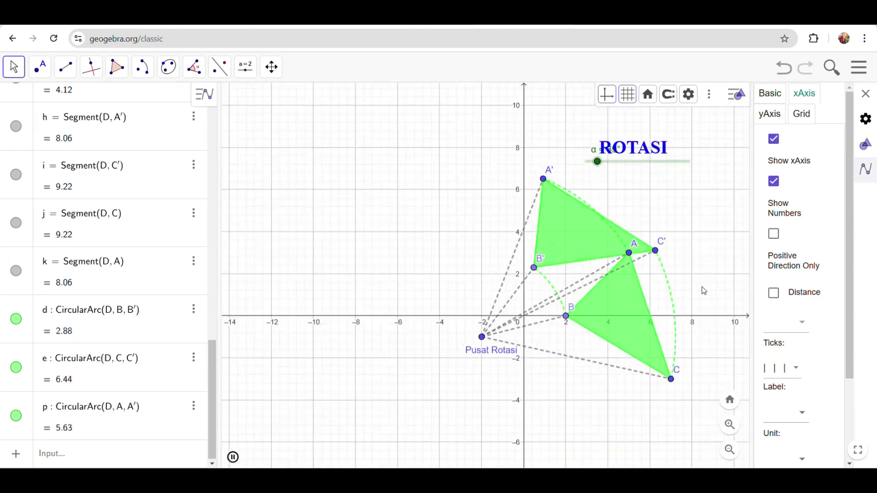
scroll(704, 291, "up", 8)
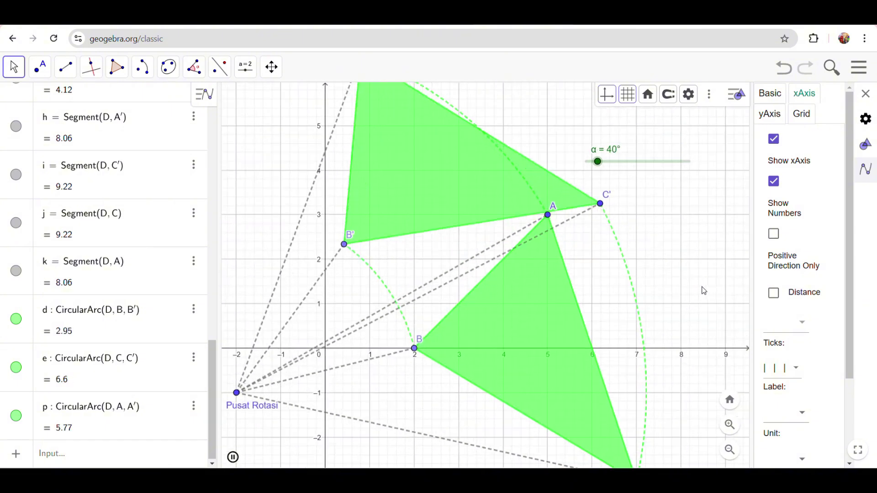
scroll(703, 290, "down", 5)
scroll(703, 290, "down", 2)
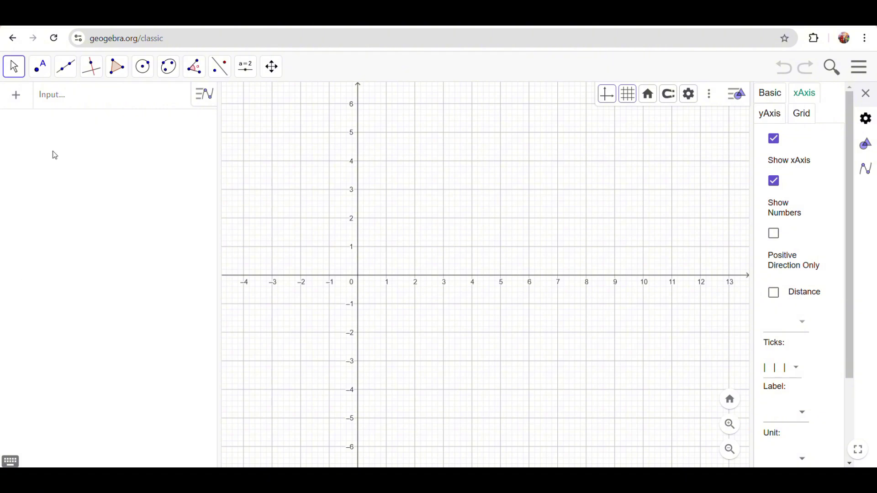
Step: Add the text DILATASI near the upper end of the y-axis in the empty graphics view
left_click(246, 69)
left_click(259, 127)
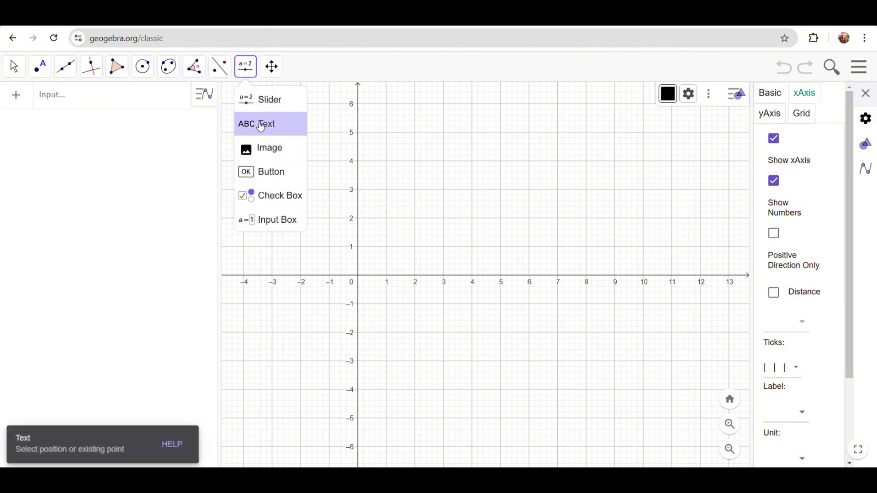
left_click(398, 99)
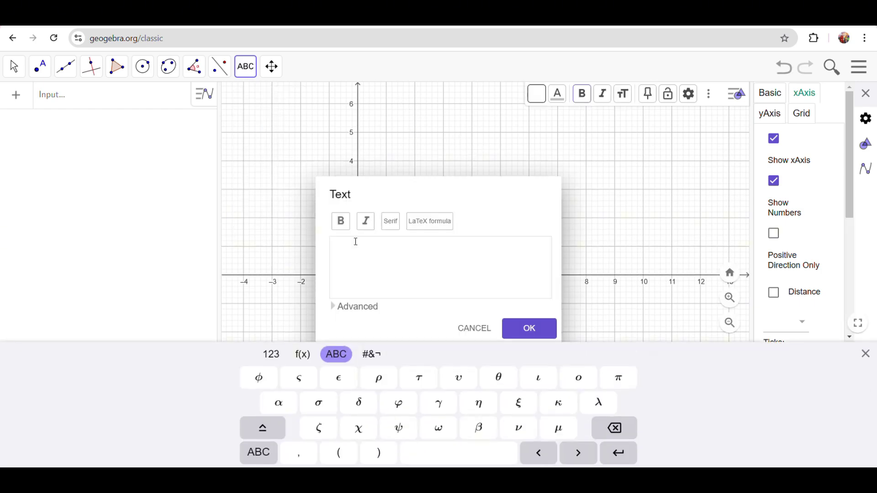
left_click(360, 256)
type("D")
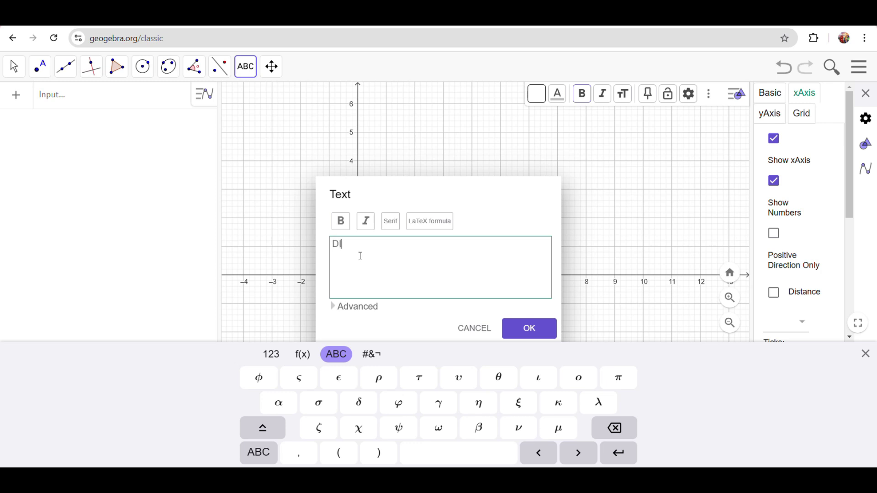
type("ILATASI")
left_click(507, 329)
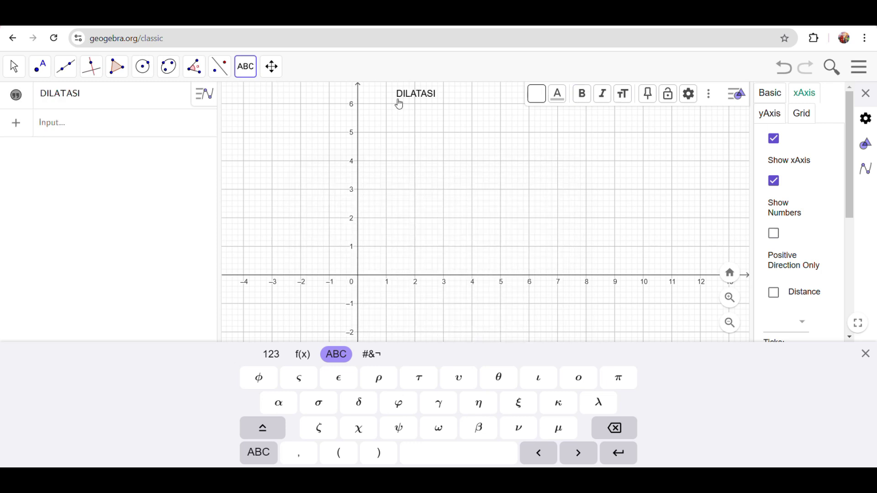
left_click(15, 68)
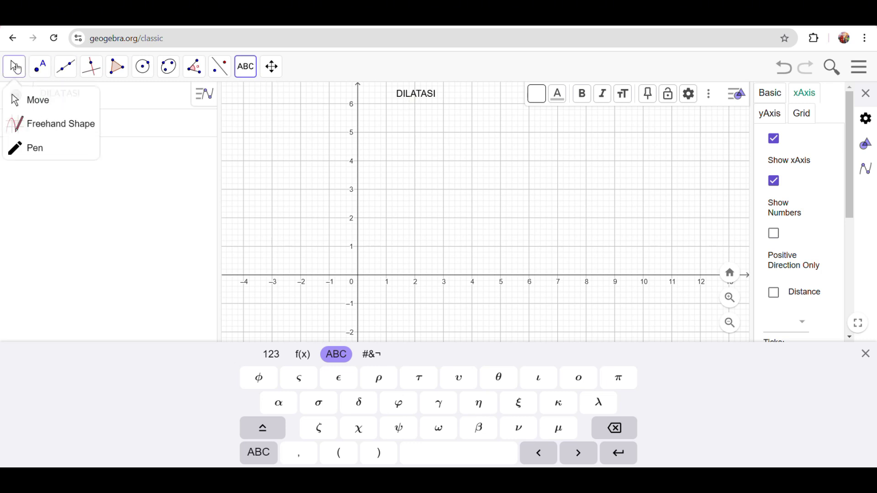
left_click(16, 101)
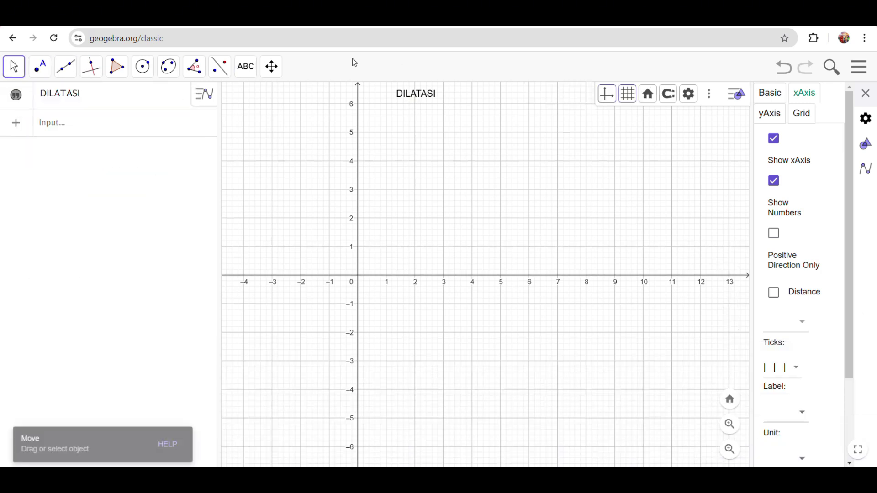
Step: Format the DILATASI text in cyan (#00FFFF) with a Serif font and the Large size
right_click(416, 101)
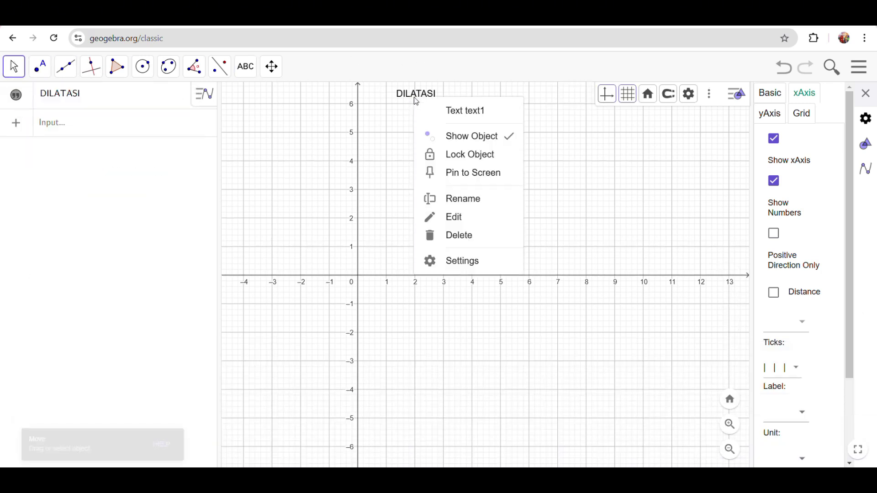
left_click(467, 265)
left_click(801, 94)
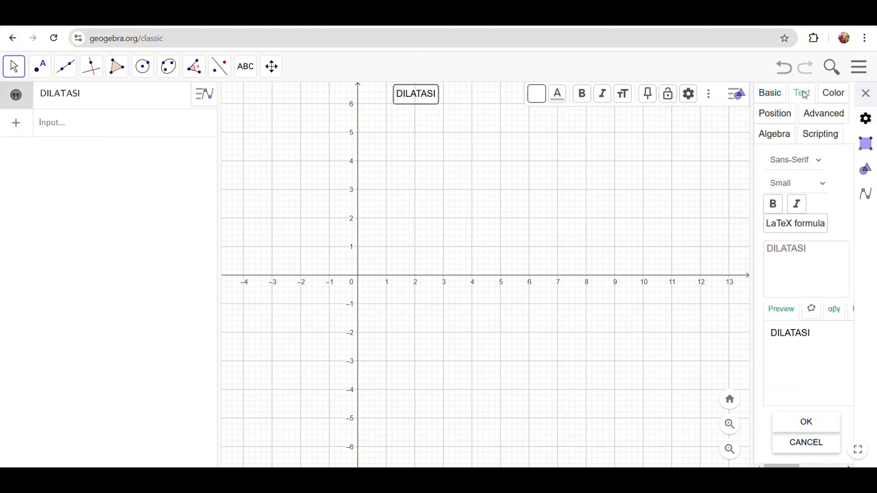
left_click(834, 97)
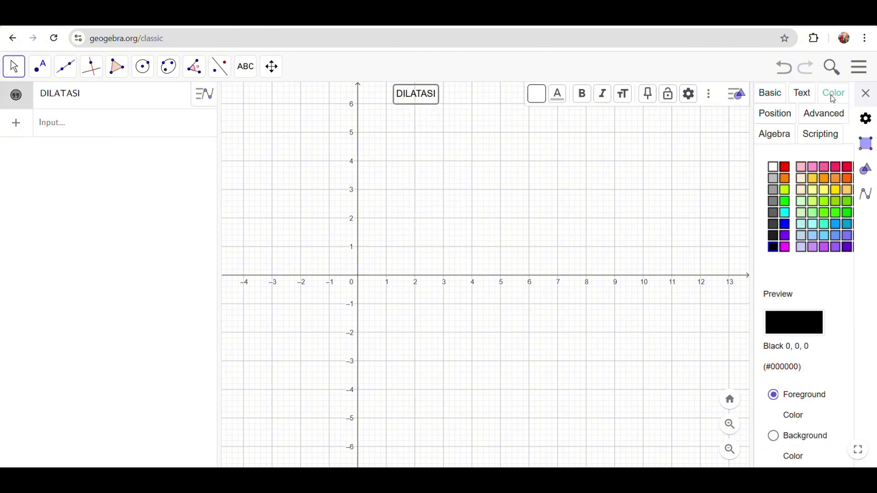
left_click(786, 213)
left_click(803, 93)
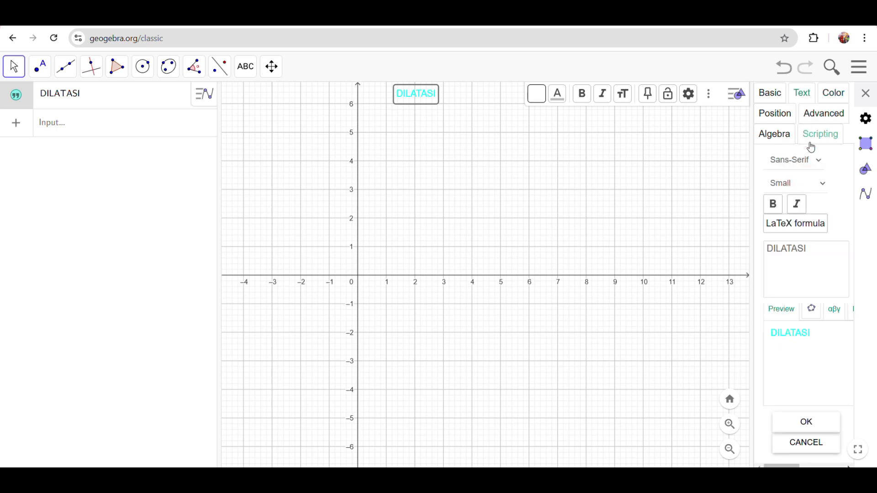
left_click(802, 160)
left_click(787, 191)
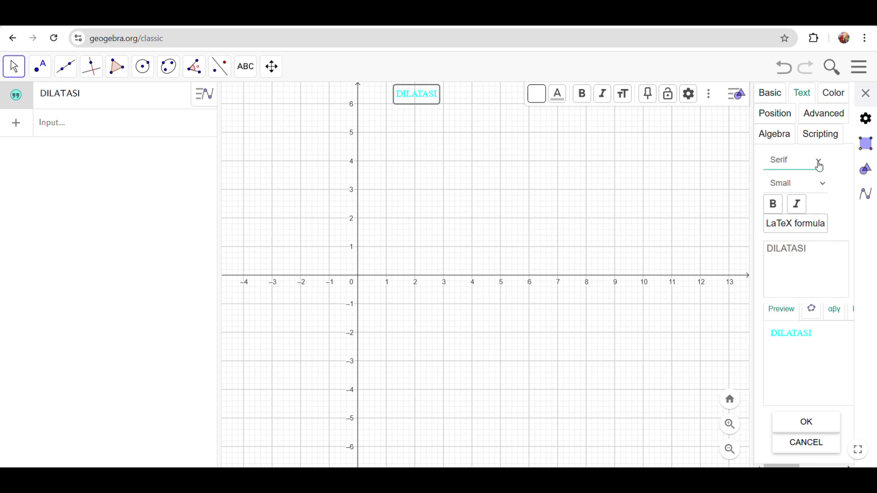
left_click(805, 188)
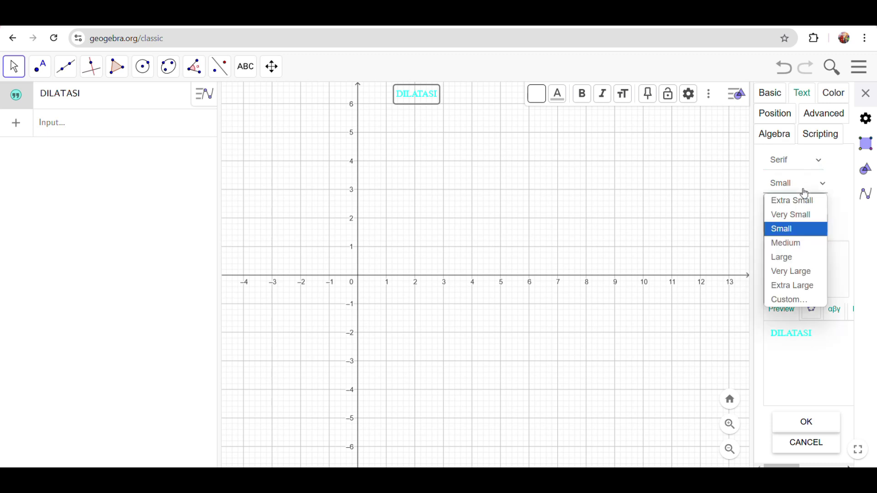
left_click(785, 259)
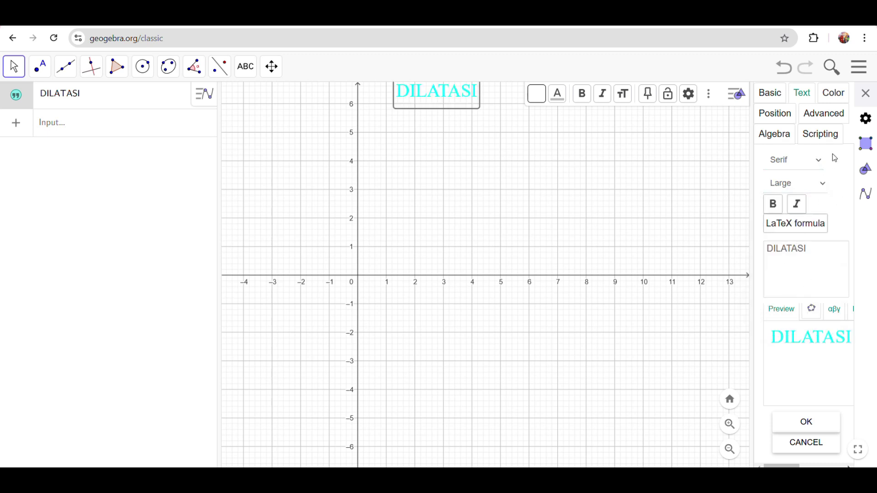
Step: Recolour the DILATASI text blue (#0000FF) and make it bold
left_click(833, 95)
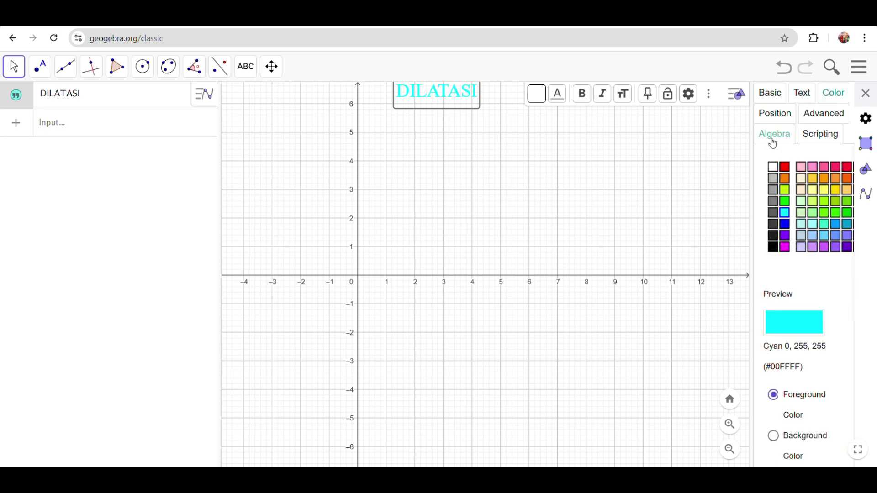
left_click(785, 223)
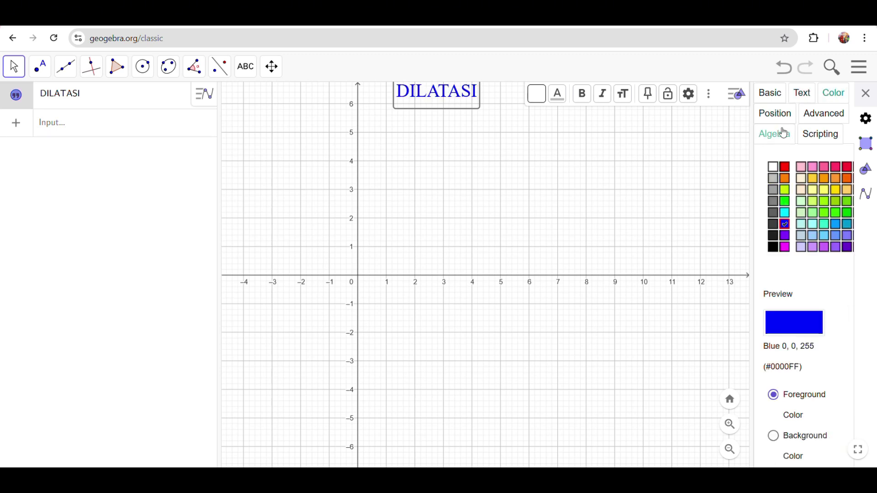
left_click(800, 96)
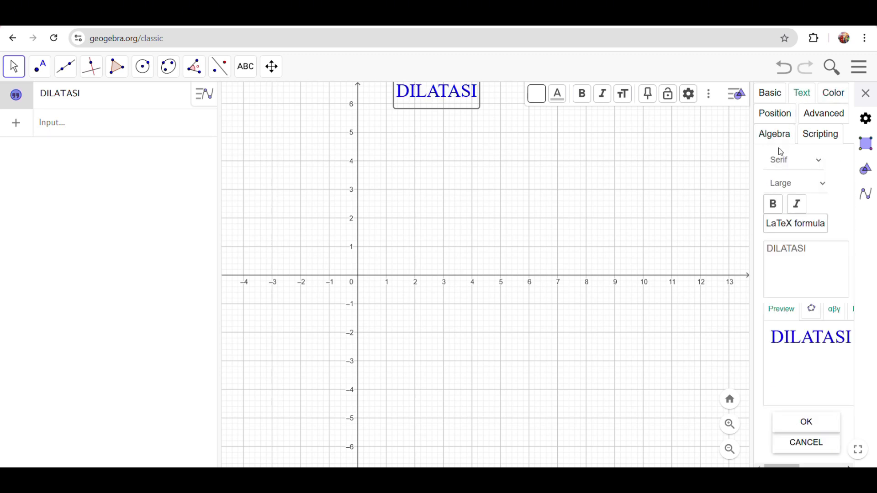
left_click(779, 210)
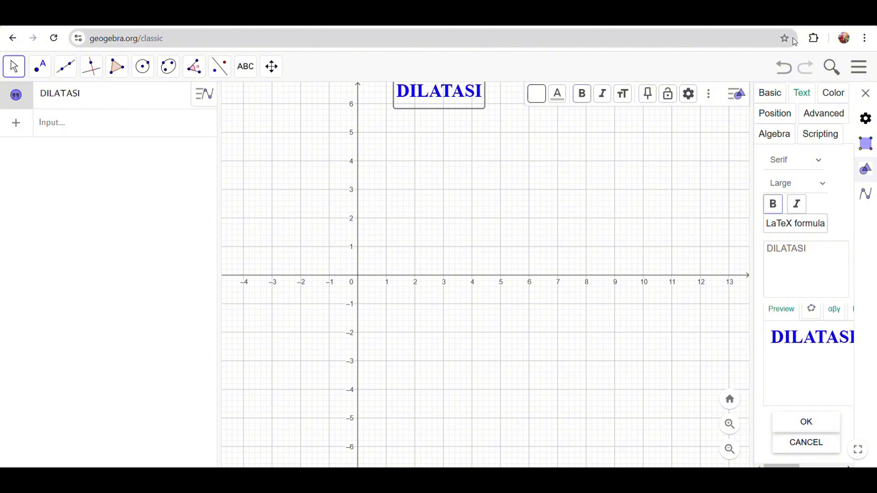
Step: Close the text settings and move the DILATASI title up beside the y-axis, to about (1, 7)
left_click(865, 94)
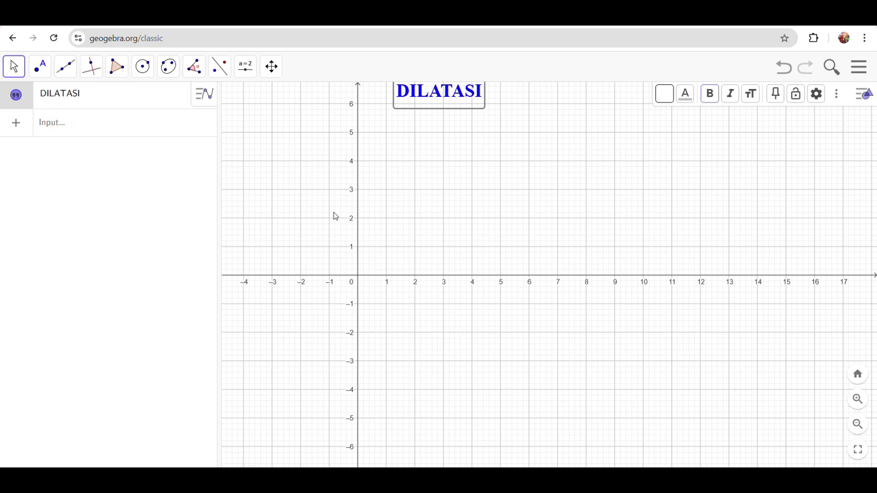
left_click_drag(336, 216, 459, 251)
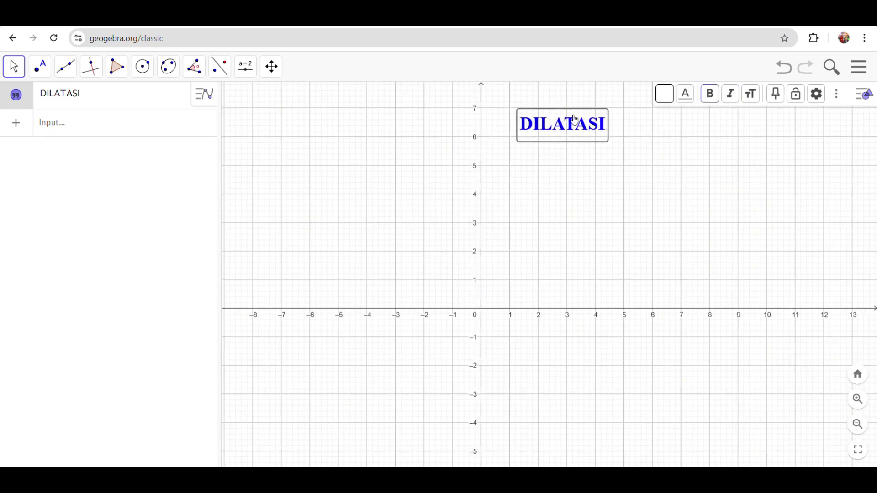
left_click_drag(586, 115, 577, 90)
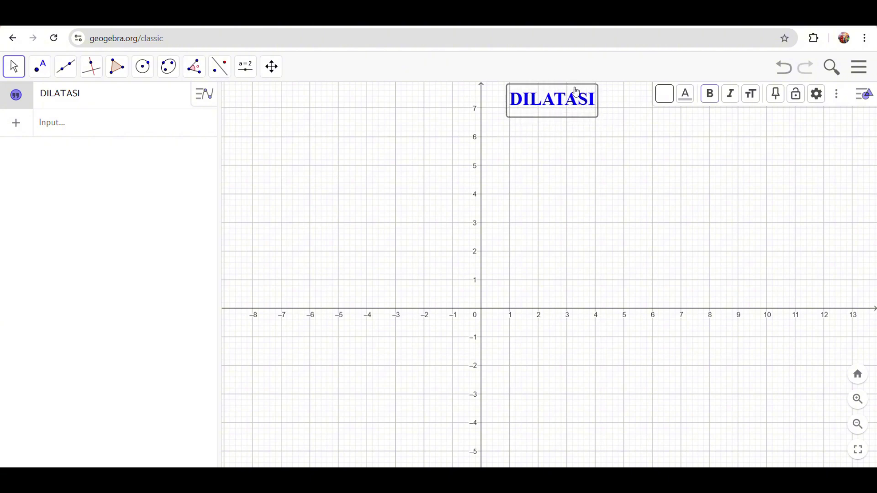
Step: Draw a quadrilateral polygon with vertices A (-7, 1), B (-5, 2), C (-3, -1) and D (-6, -1)
left_click(122, 72)
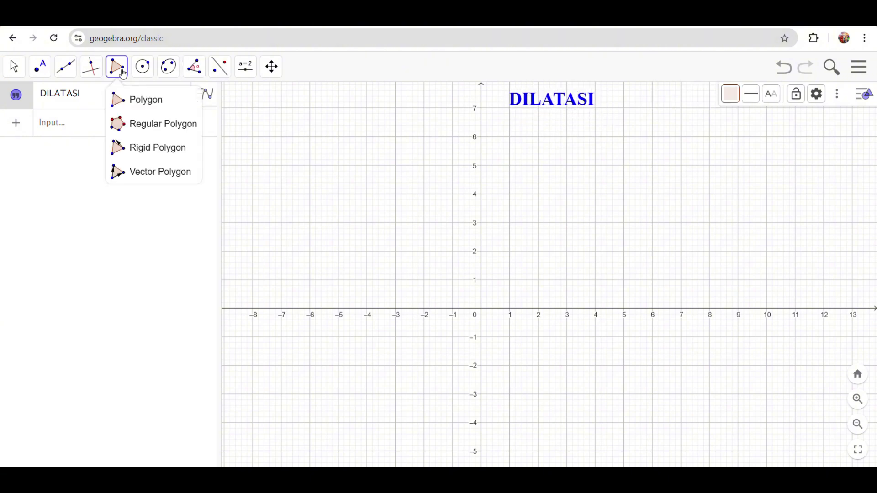
left_click(120, 105)
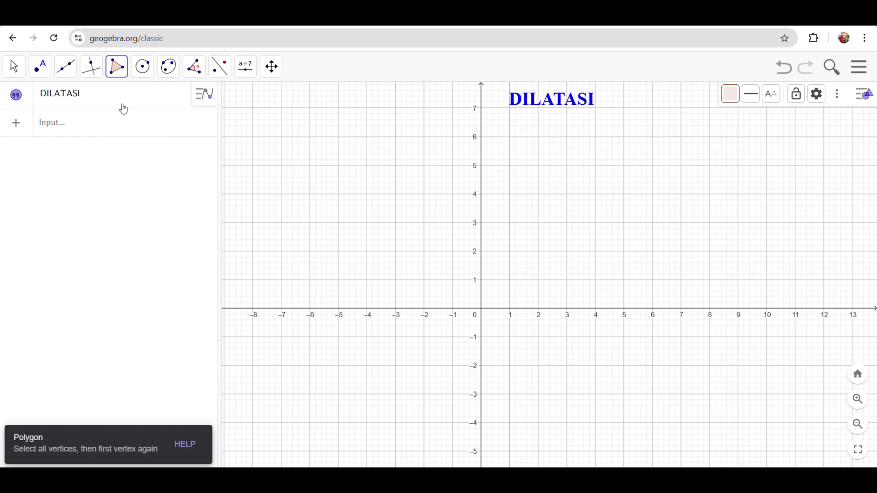
left_click(116, 76)
left_click(120, 98)
left_click(282, 280)
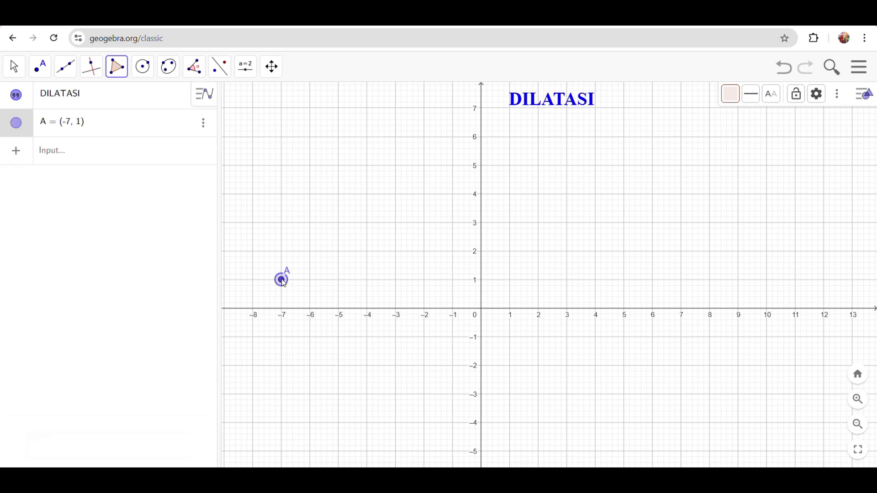
left_click(339, 251)
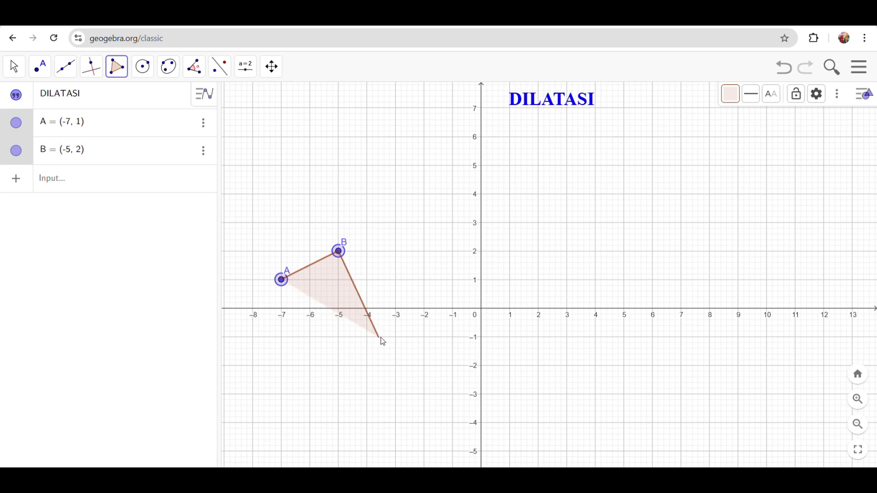
left_click(396, 337)
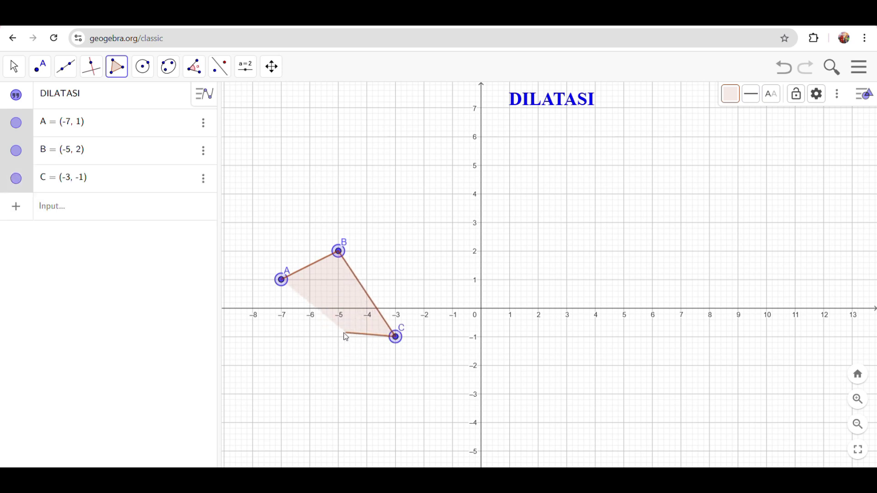
left_click(310, 337)
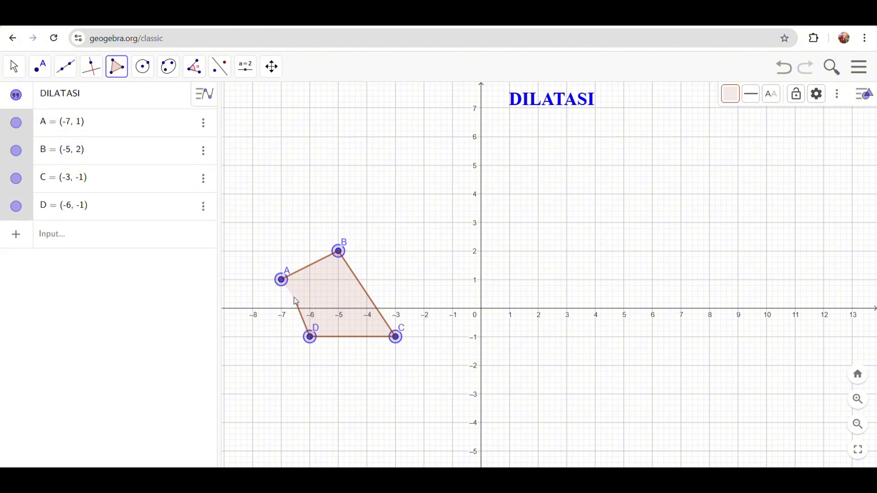
left_click(283, 281)
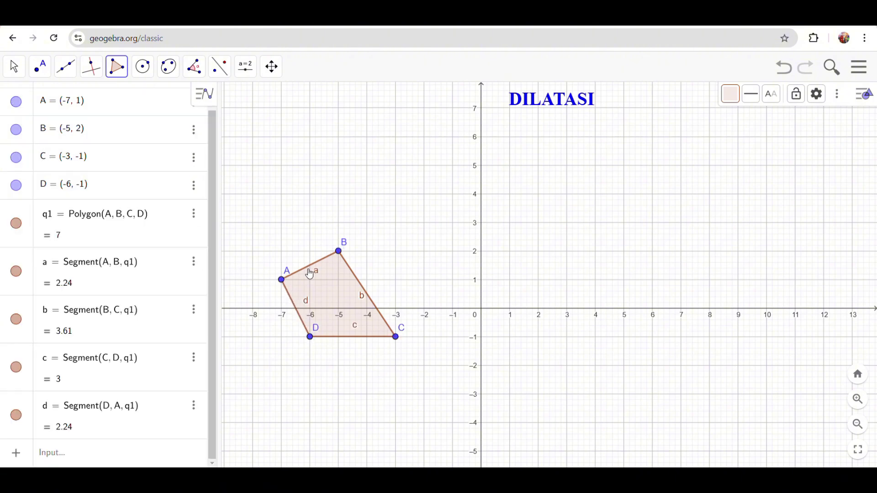
Step: Hide the labels a, b, c and d on the four sides of quadrilateral ABCD
left_click(14, 68)
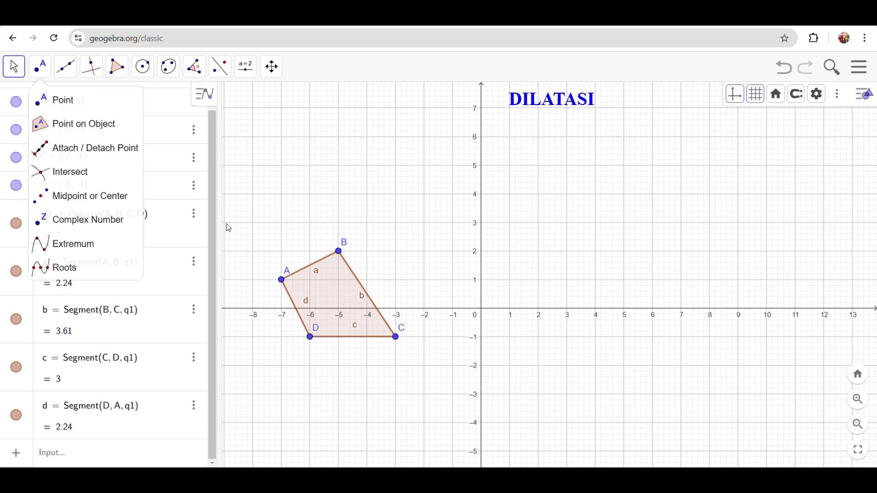
right_click(308, 272)
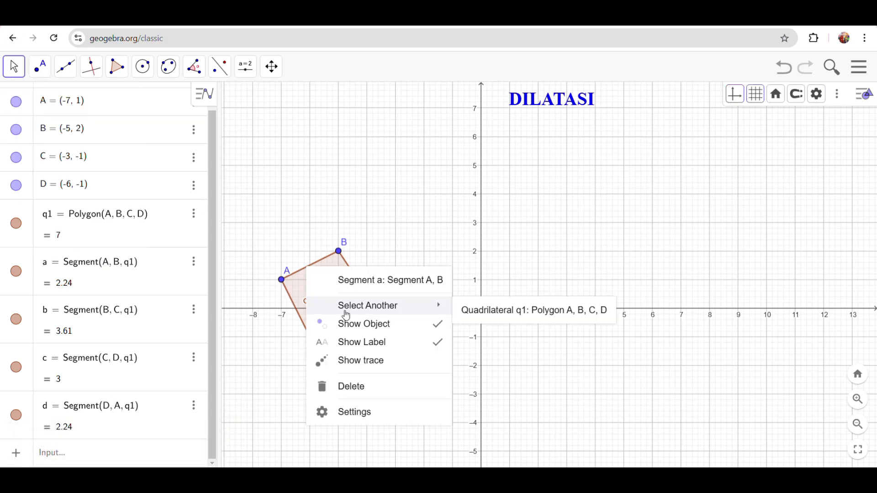
left_click(354, 341)
right_click(364, 295)
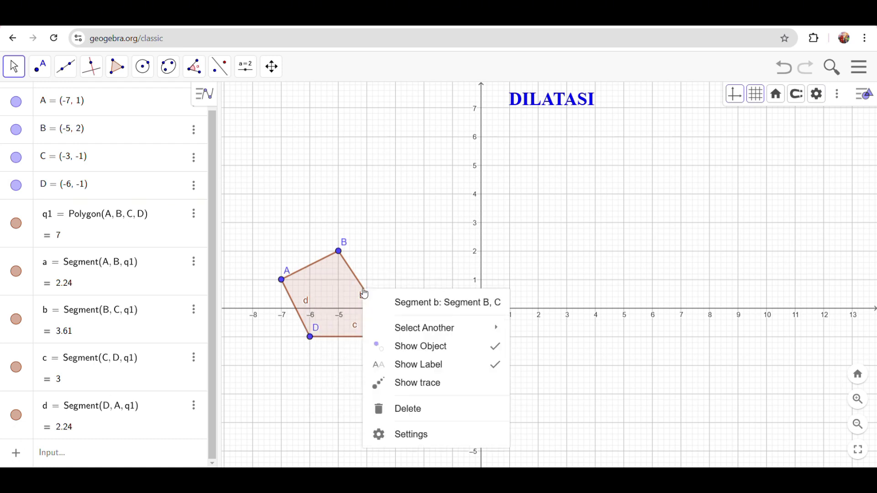
left_click(403, 364)
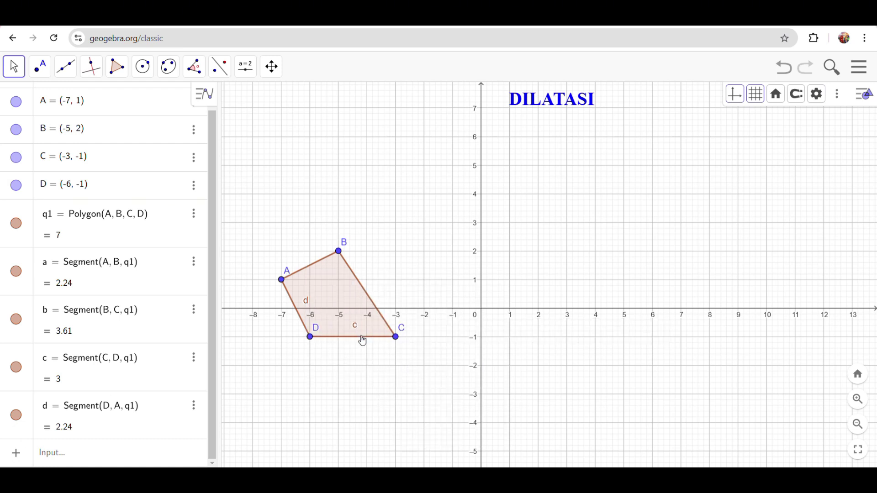
right_click(362, 342)
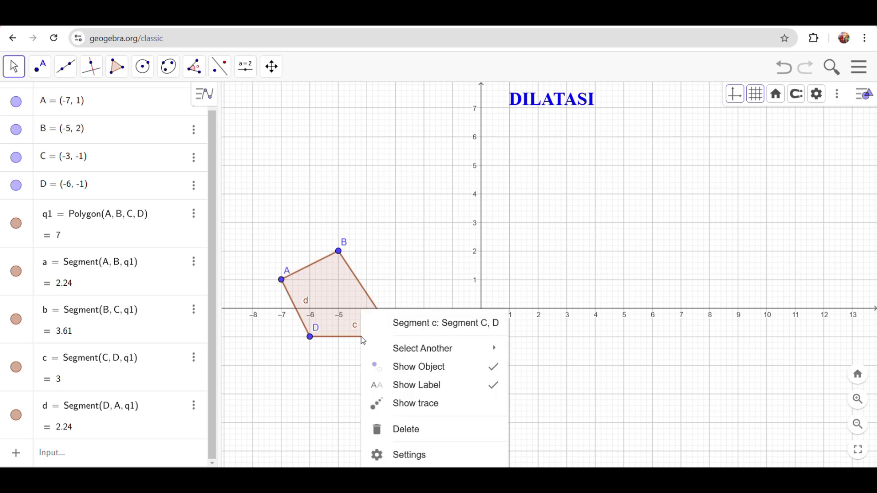
left_click(396, 388)
right_click(297, 318)
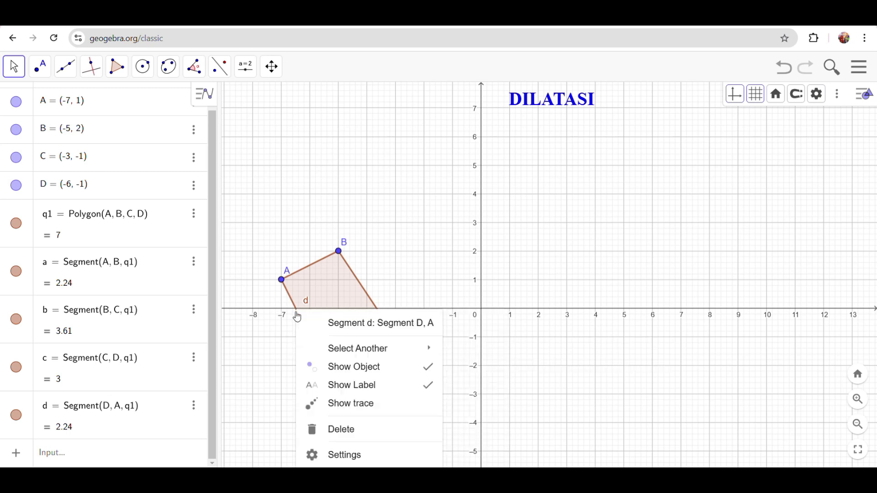
left_click(346, 386)
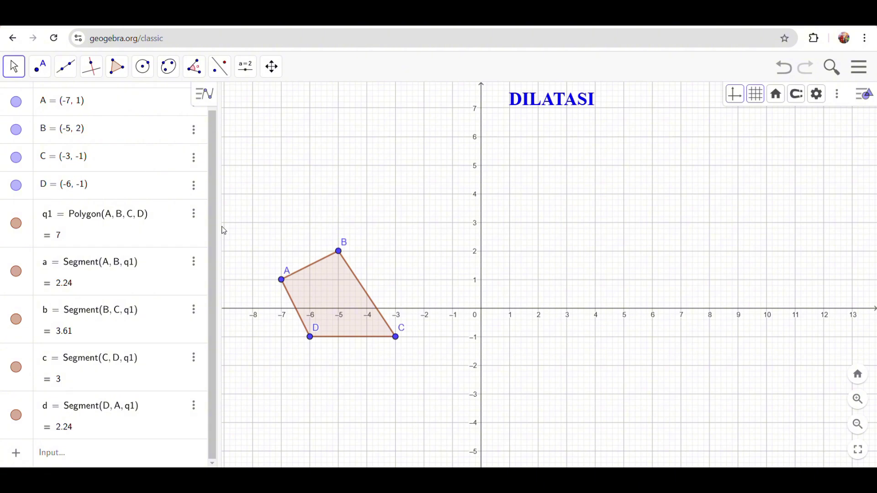
Step: Recolour quadrilateral ABCD orange (#FF6600), raise its fill opacity to slightly above half, and close its settings
left_click(338, 294)
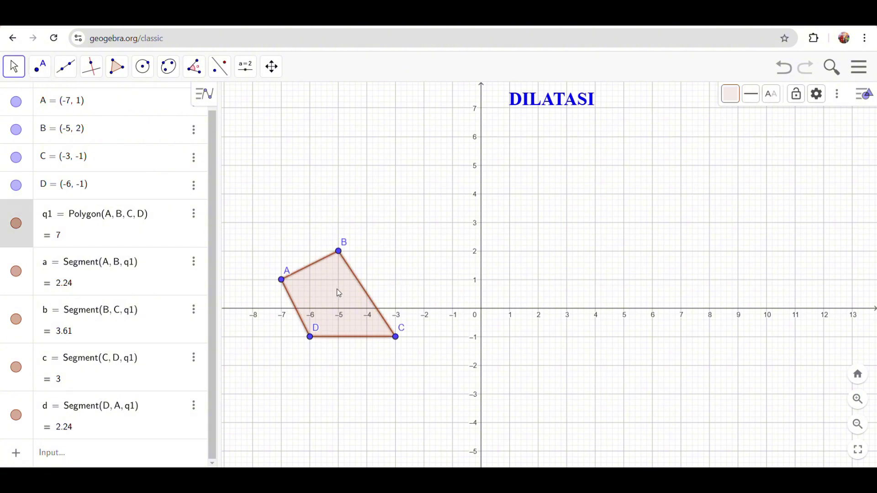
right_click(339, 294)
left_click(399, 442)
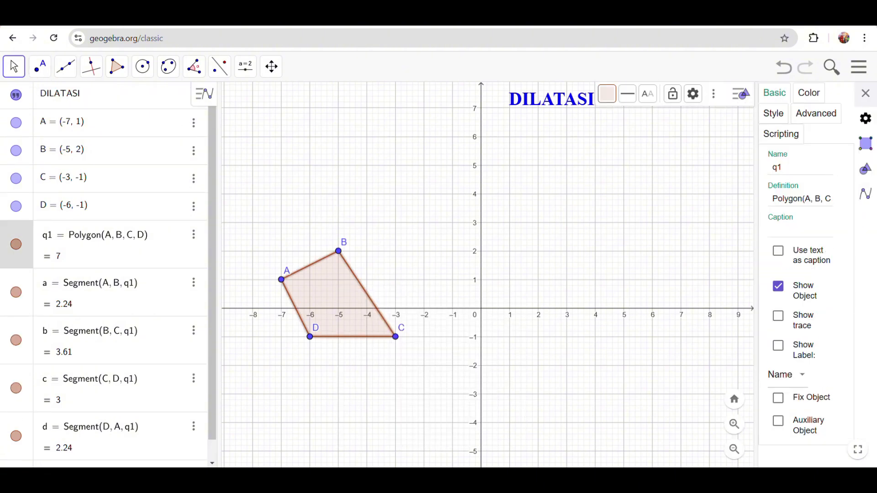
left_click(809, 93)
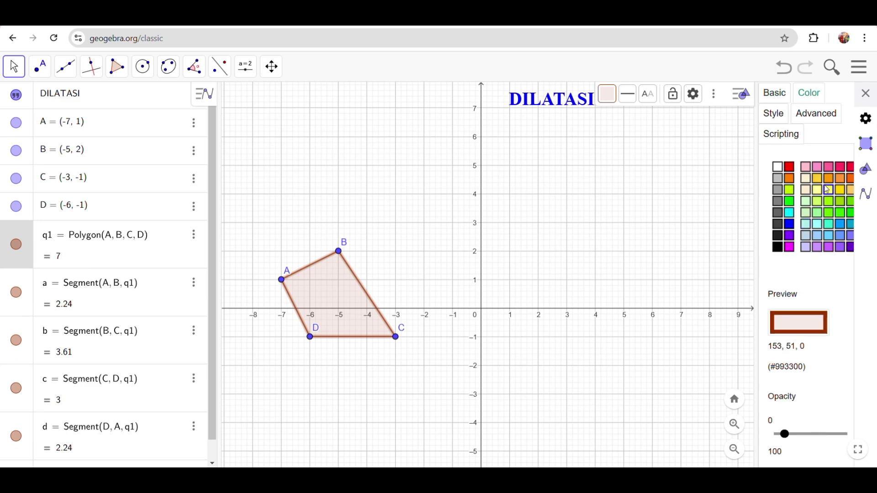
left_click(851, 179)
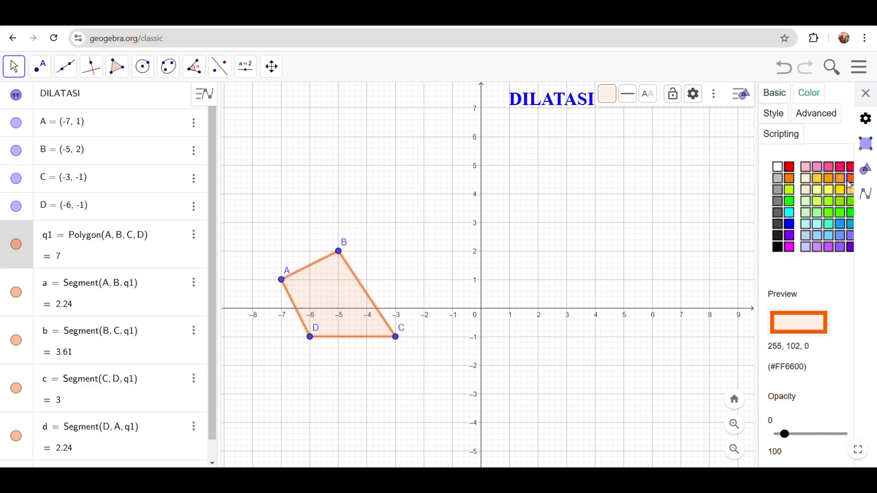
left_click(815, 434)
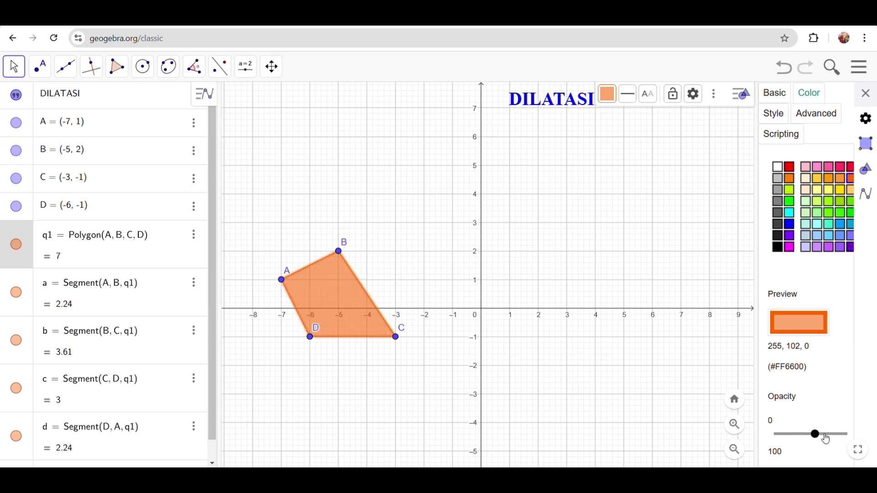
left_click(866, 93)
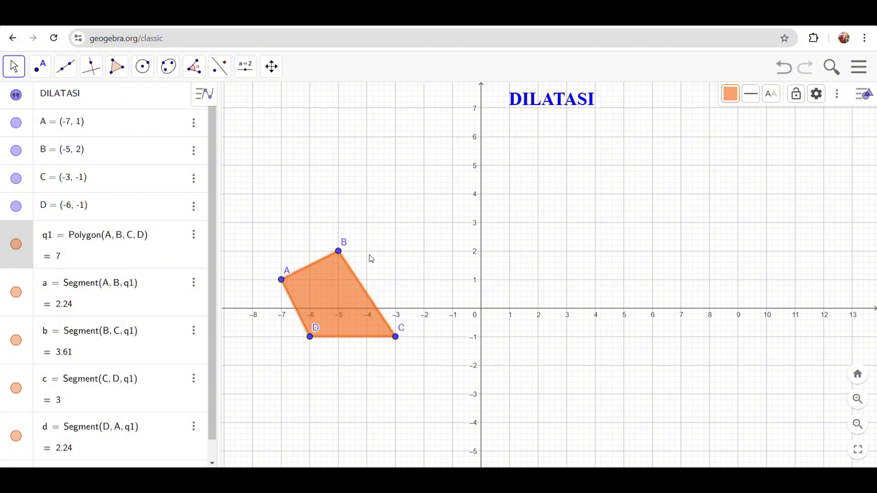
Step: Create a number slider named Faktor at about (1, 3) with a minimum of -3 and a maximum of 3
left_click_drag(446, 233, 512, 208)
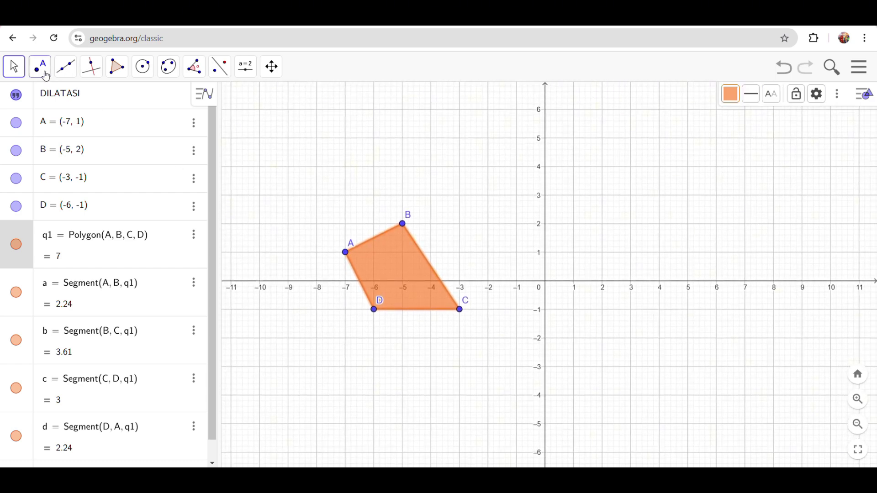
left_click(246, 69)
left_click(261, 101)
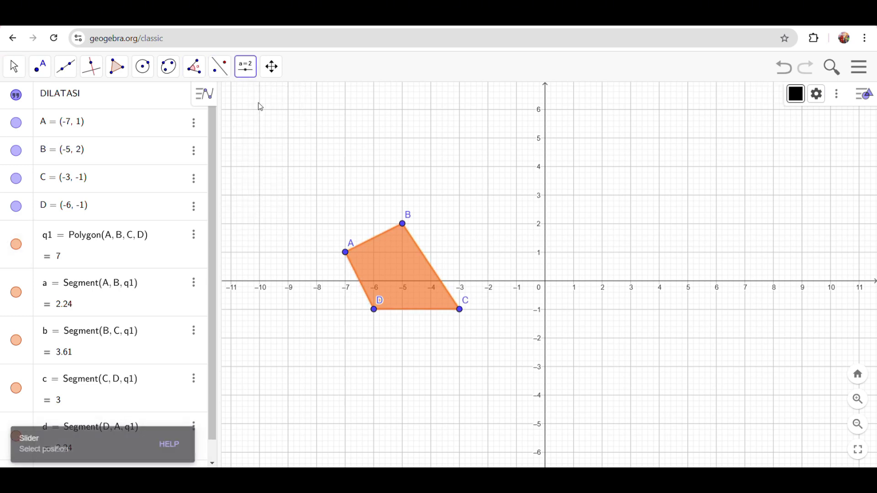
left_click(579, 199)
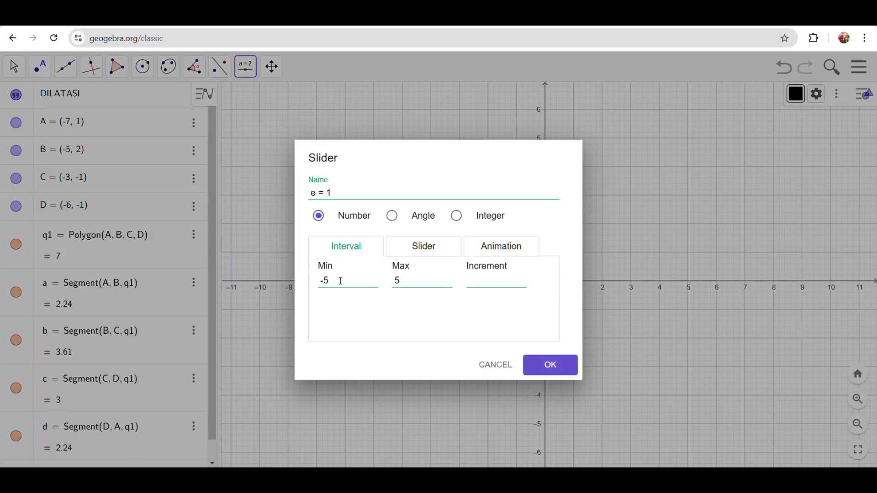
left_click(339, 193)
type("f")
key("BackSpace")
key("BackSpace")
key("BackSpace")
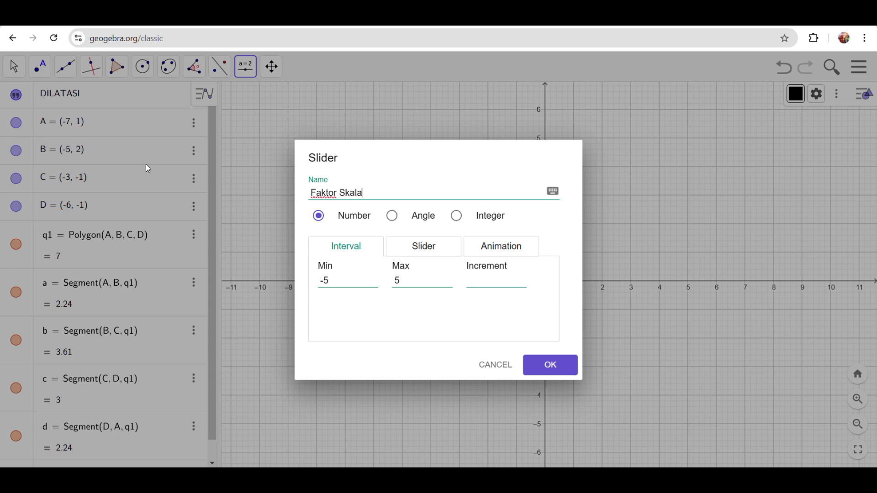
left_click(349, 282)
type("-3")
key("Tab")
type("3")
left_click(549, 365)
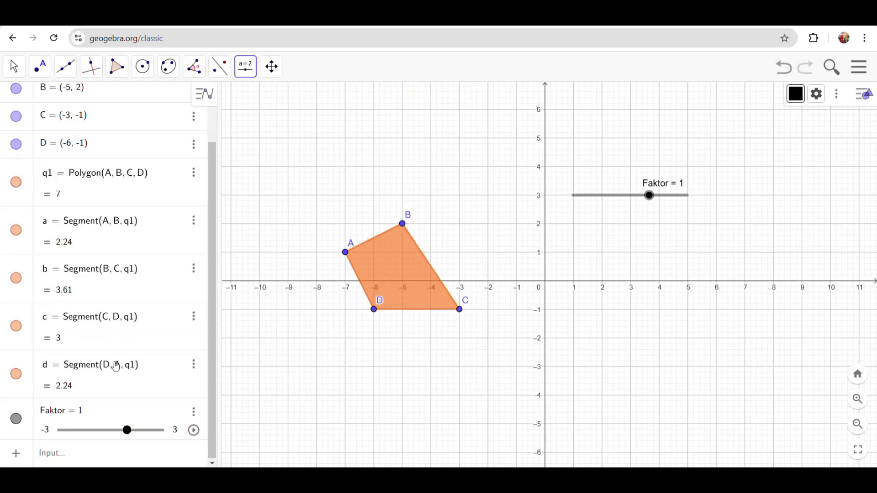
Step: Place a point at (-1, 2), between the quadrilateral and the y-axis
left_click(40, 67)
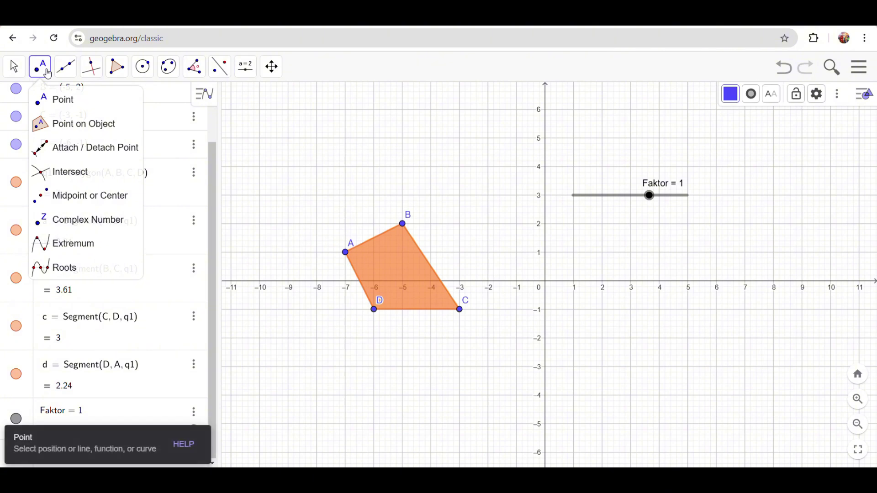
left_click(66, 101)
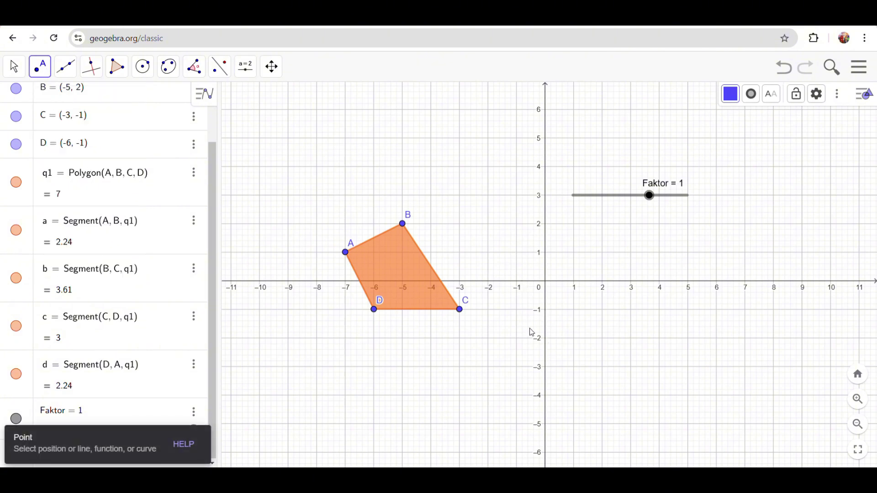
left_click(517, 224)
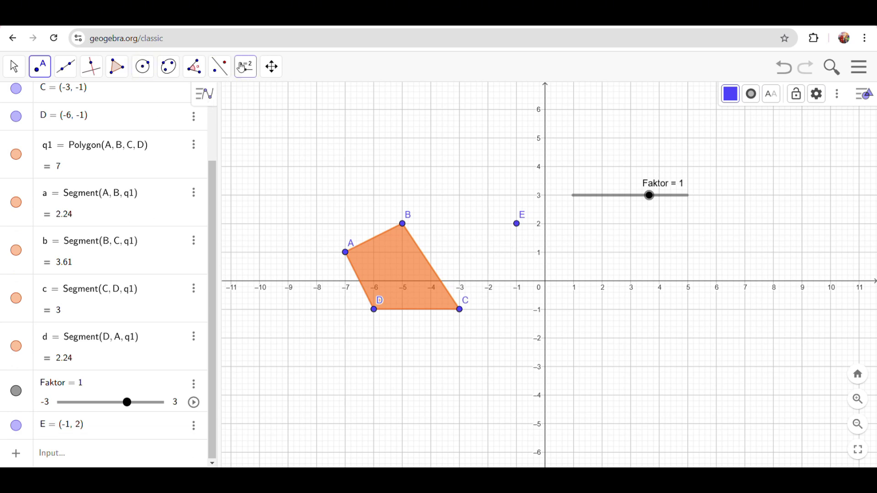
Step: Dilate quadrilateral ABCD from point E using Faktor as the scale factor
left_click(224, 70)
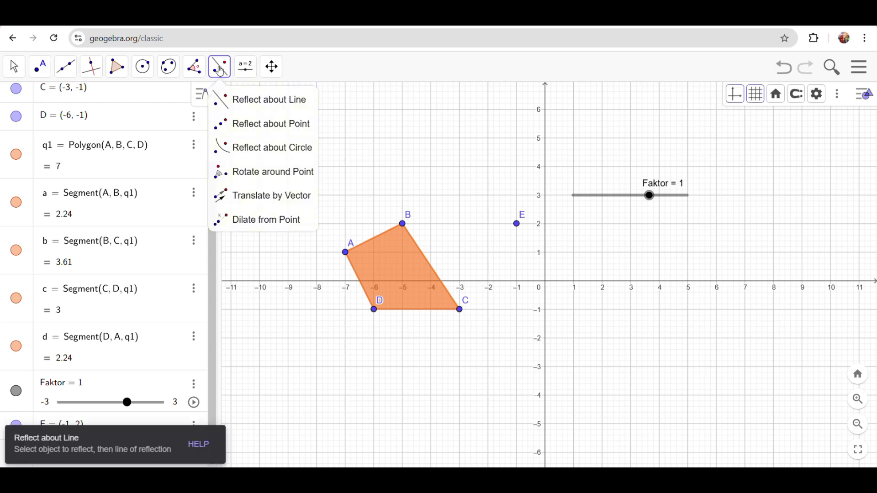
left_click(255, 222)
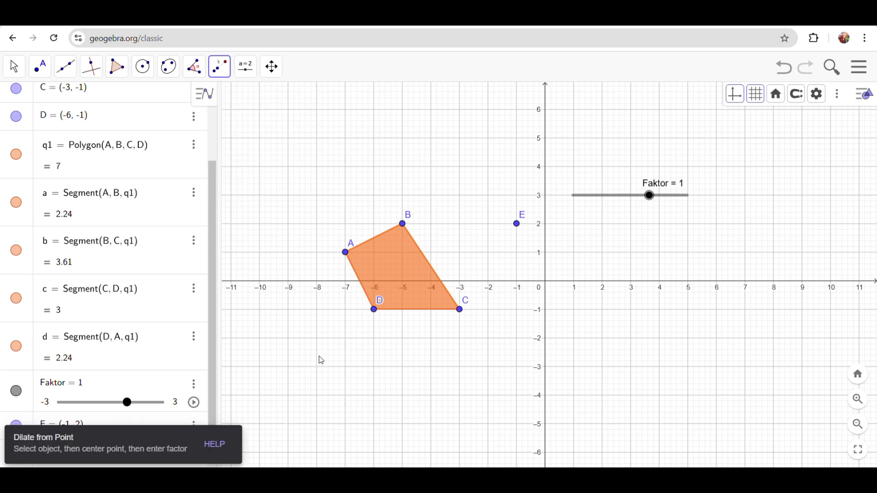
left_click(402, 264)
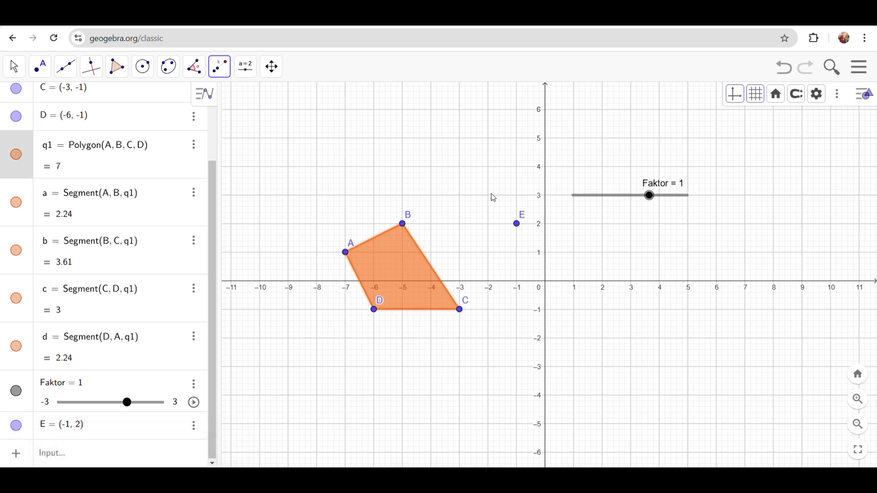
left_click(518, 225)
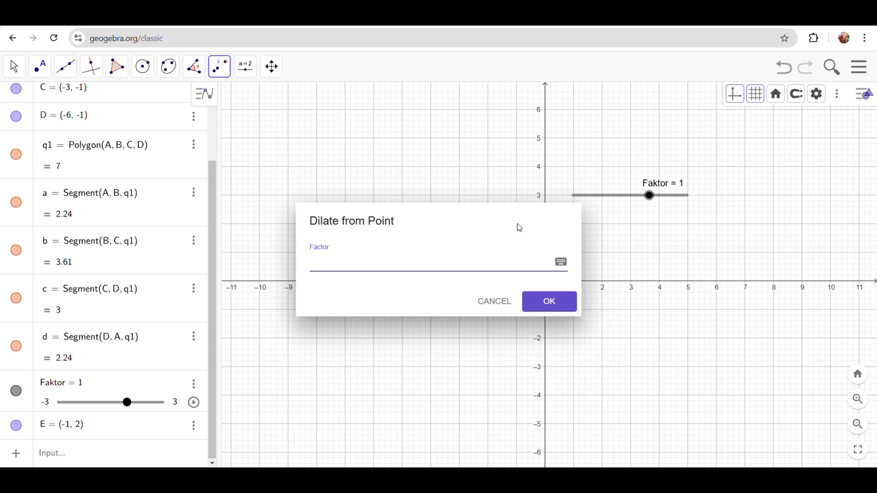
left_click(561, 263)
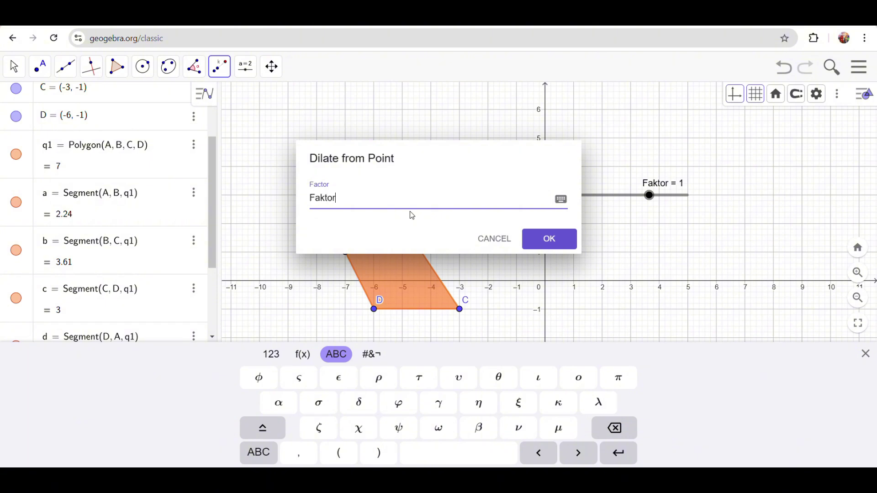
left_click(547, 243)
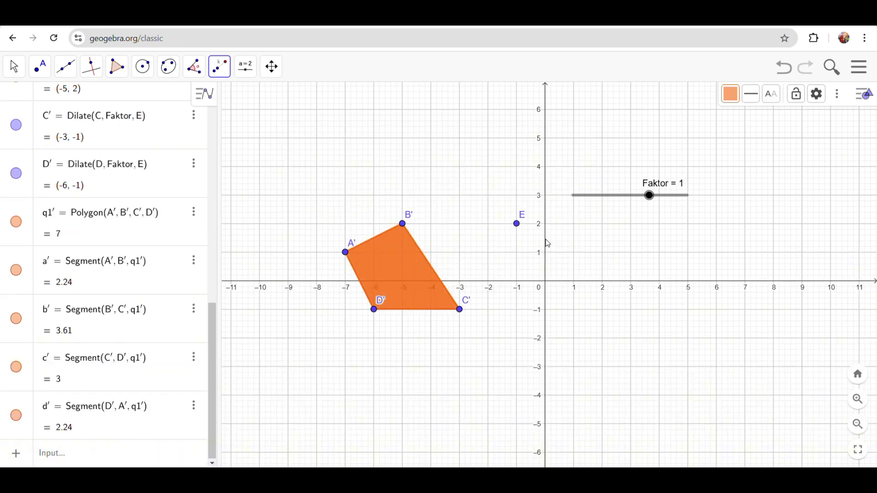
Step: Set the Faktor slider to 0.5 and draw a segment from vertex A to its image A'
key("Escape")
mouse_move(652, 197)
left_mouse_down()
mouse_move(613, 201)
mouse_move(666, 205)
mouse_move(602, 195)
mouse_move(649, 196)
mouse_move(662, 208)
mouse_move(632, 200)
mouse_move(641, 204)
left_mouse_up()
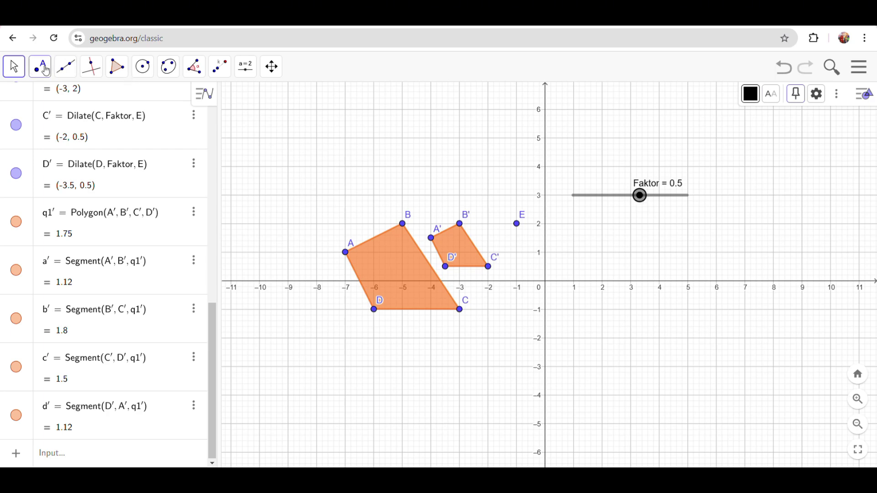
left_click(66, 67)
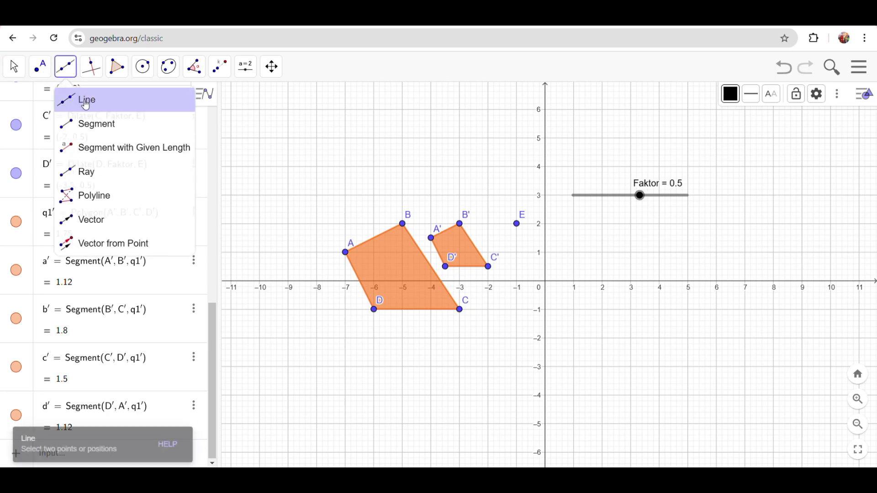
left_click(82, 131)
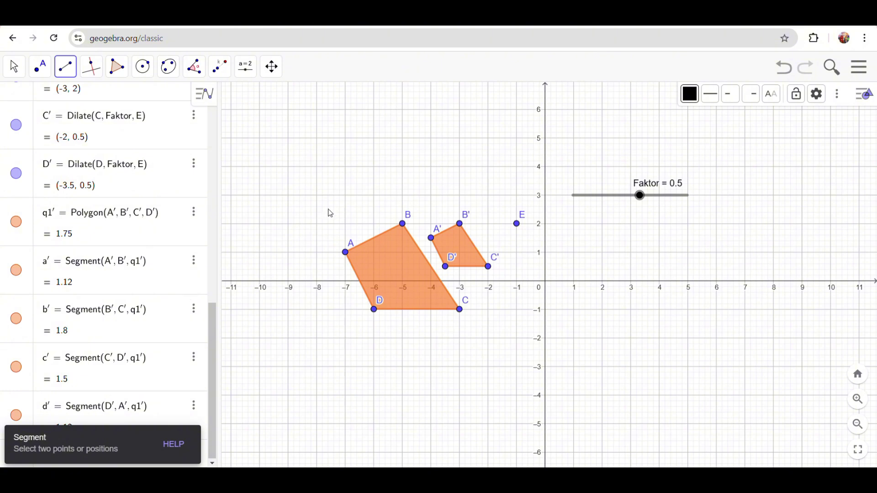
left_click(346, 253)
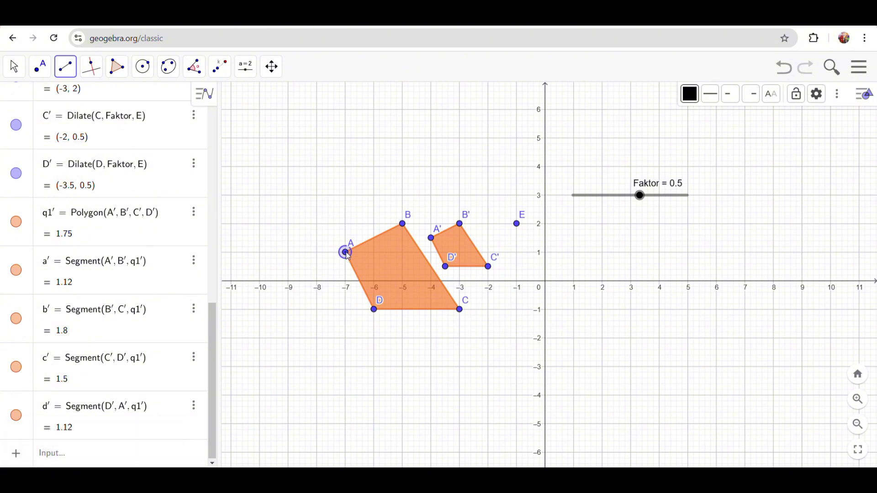
left_click(430, 238)
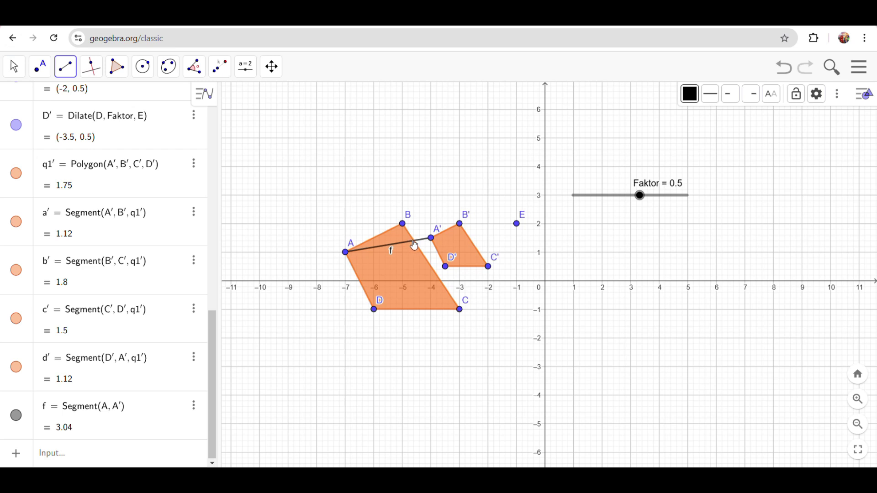
Step: Open the settings of the segment joining A and A' and hide its label
right_click(414, 246)
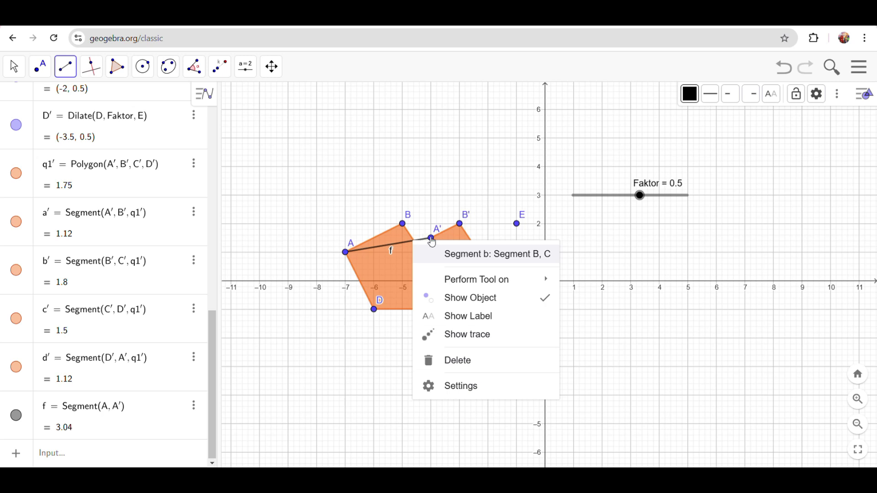
left_click(190, 408)
left_click(194, 407)
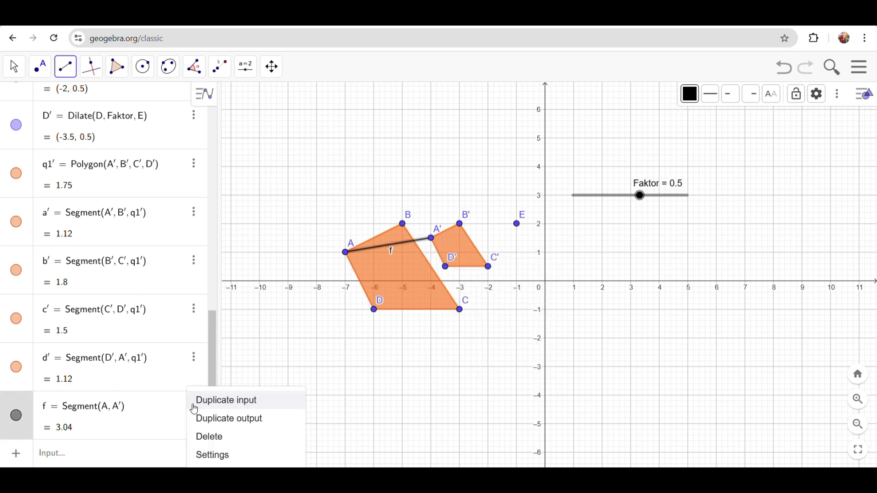
left_click(208, 456)
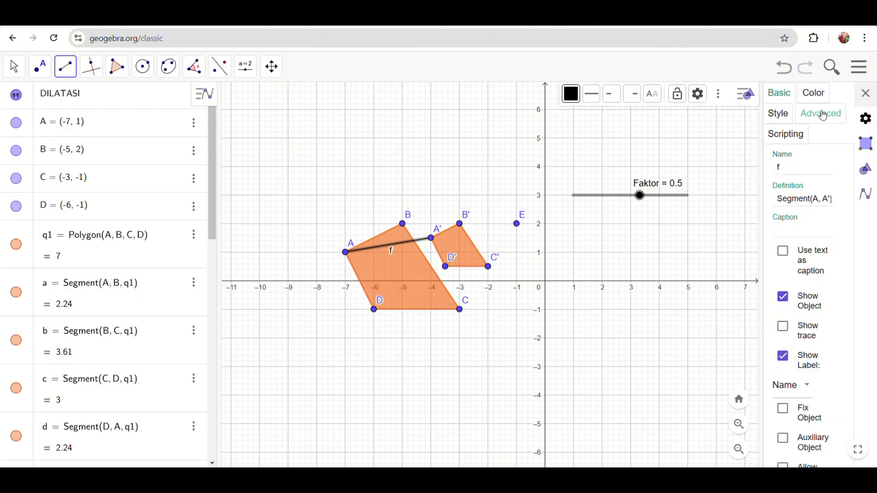
left_click_drag(760, 251, 720, 251)
left_click(740, 304)
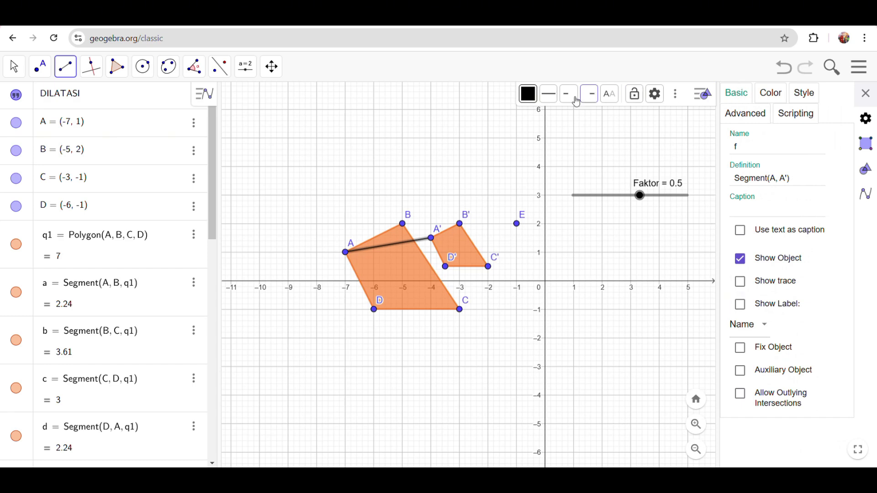
Step: Format the segment from A to A' as a dark grey dashed line
left_click(534, 95)
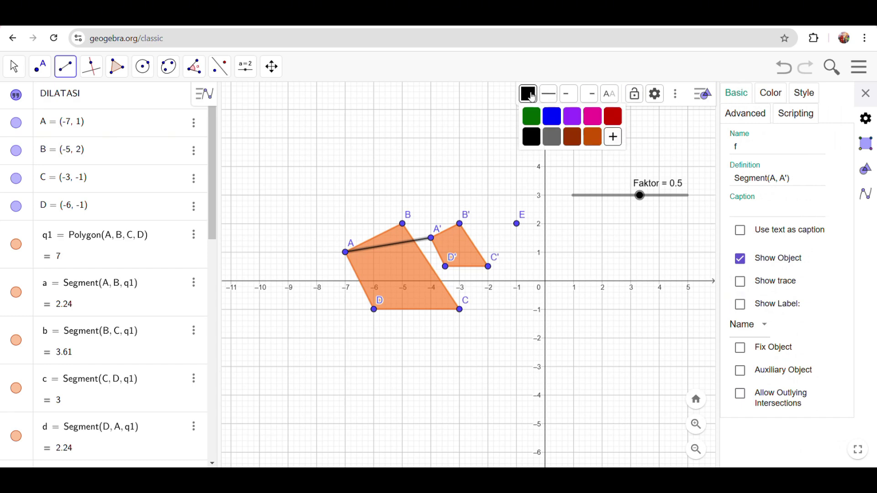
left_click(554, 142)
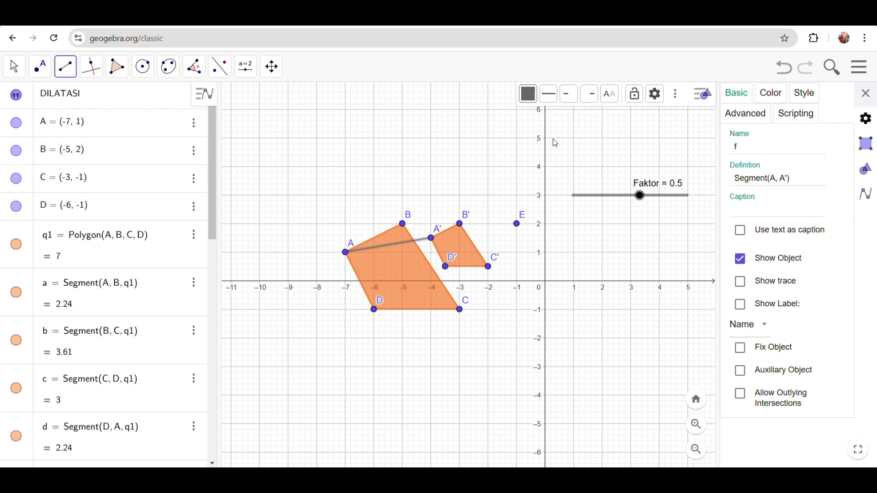
left_click(552, 97)
left_click(593, 118)
Step: Draw segments linking vertices B, D and C to their images B', D' and C'
left_click(402, 223)
left_click(459, 224)
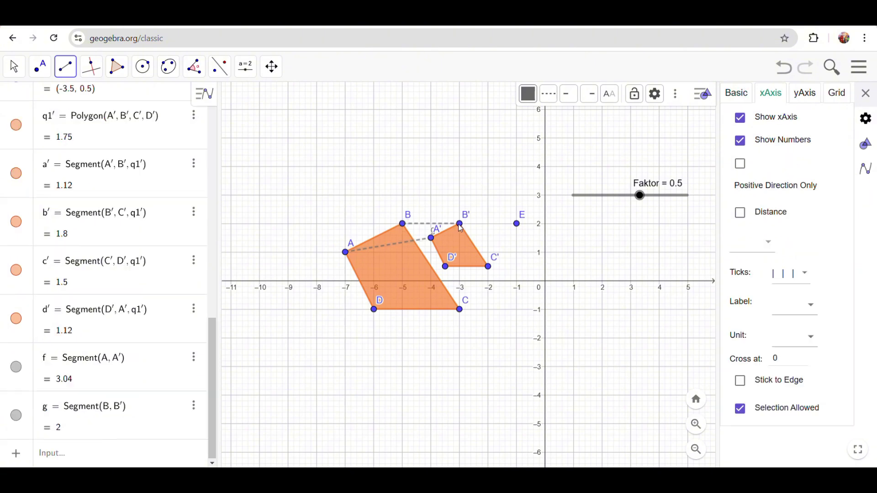
left_click(380, 309)
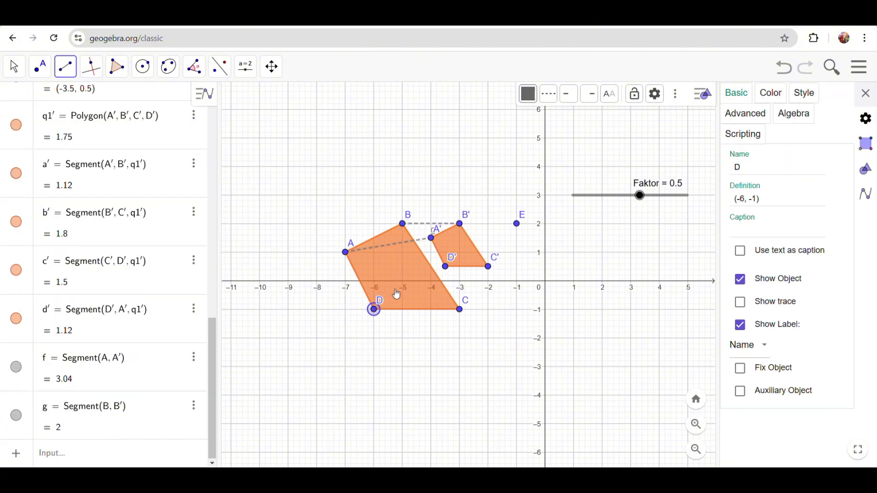
left_click(445, 267)
left_click(460, 310)
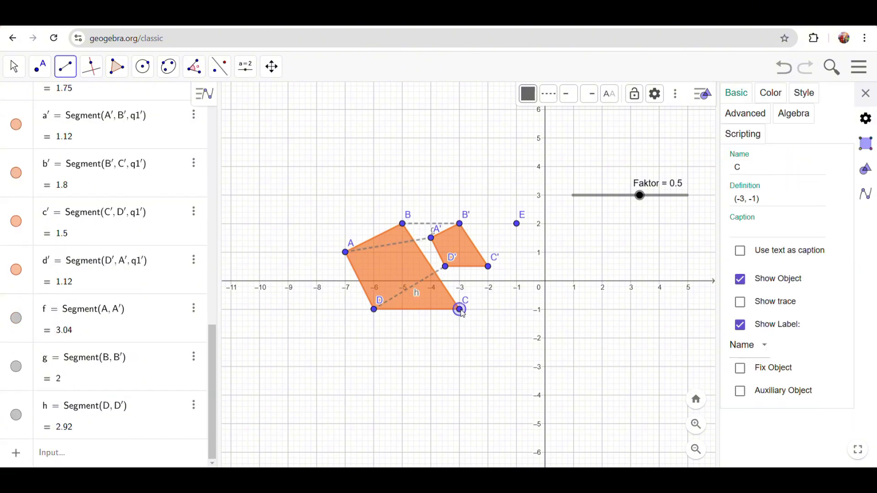
left_click(491, 274)
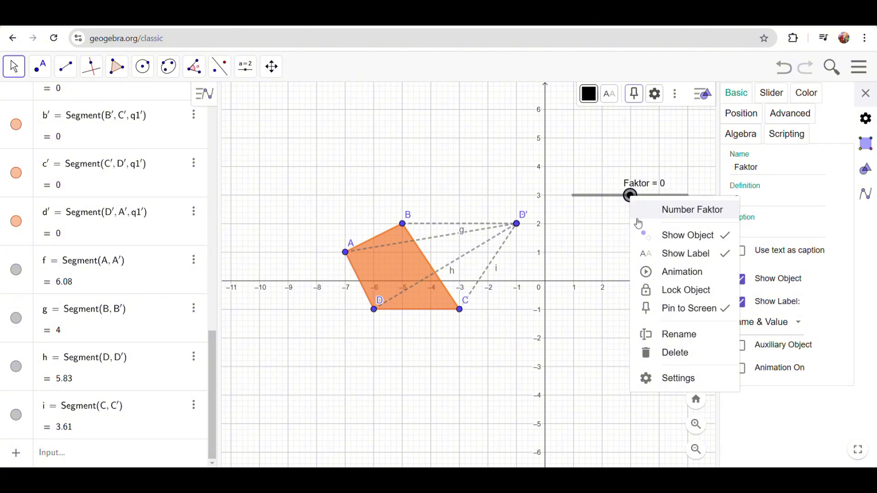
Step: Start the animation of the Faktor slider and narrow the algebra list to give the drawing more room
left_click(676, 273)
left_click(866, 92)
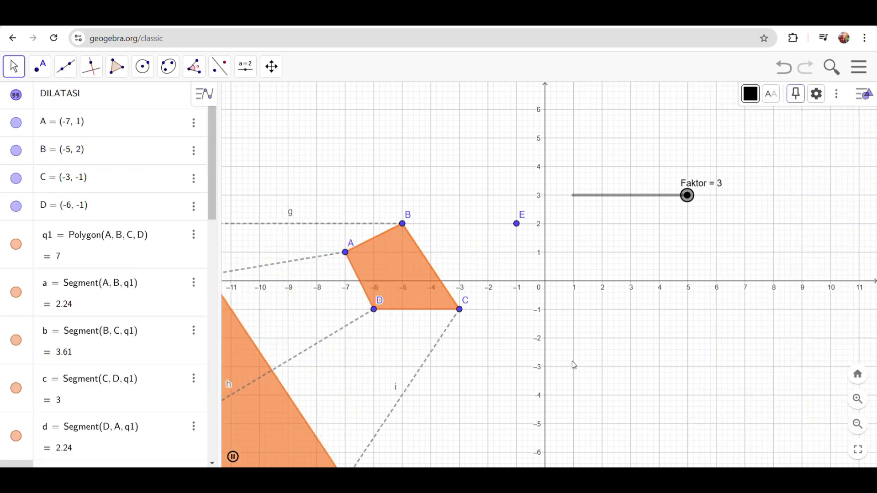
scroll(436, 229, "down", 5)
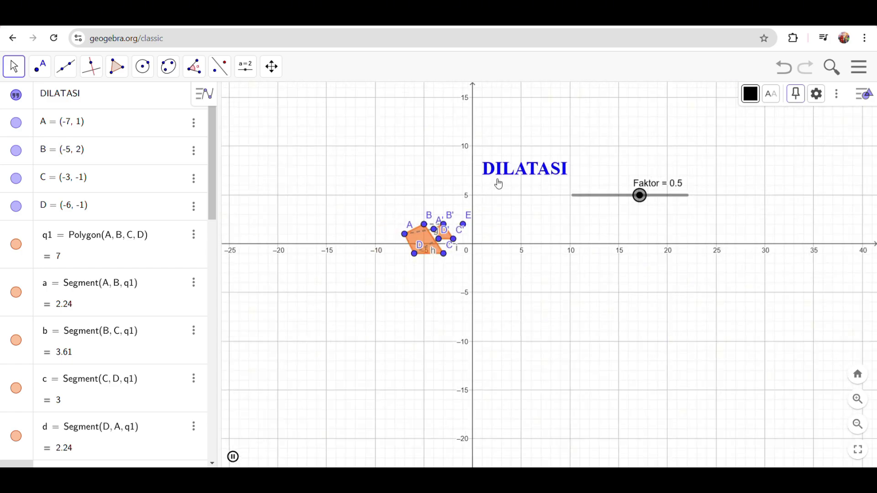
scroll(499, 184, "up", 10)
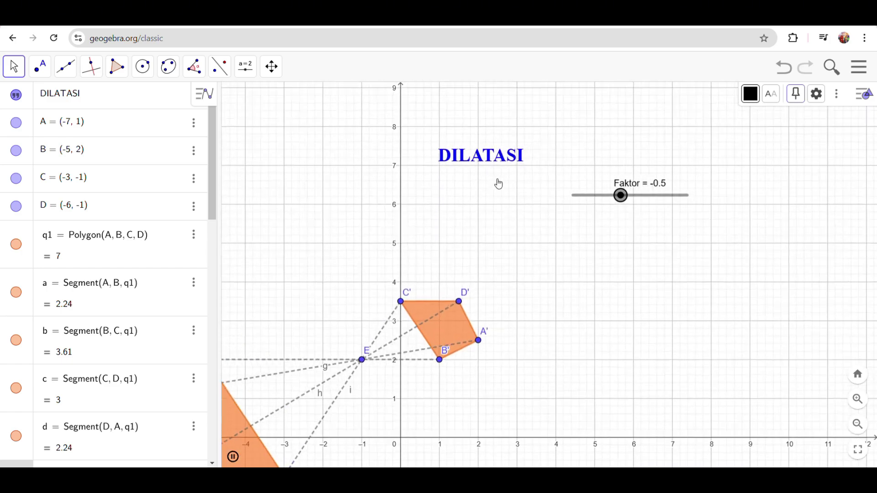
scroll(499, 184, "down", 2)
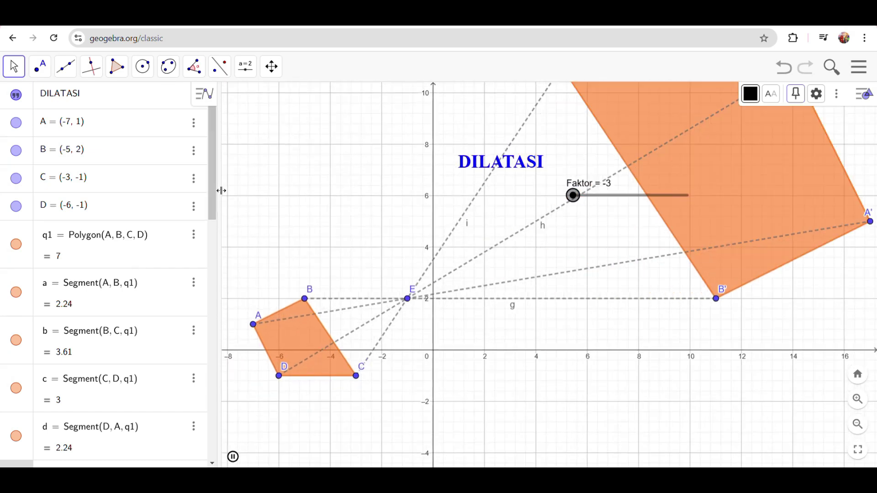
left_click_drag(220, 193, 108, 193)
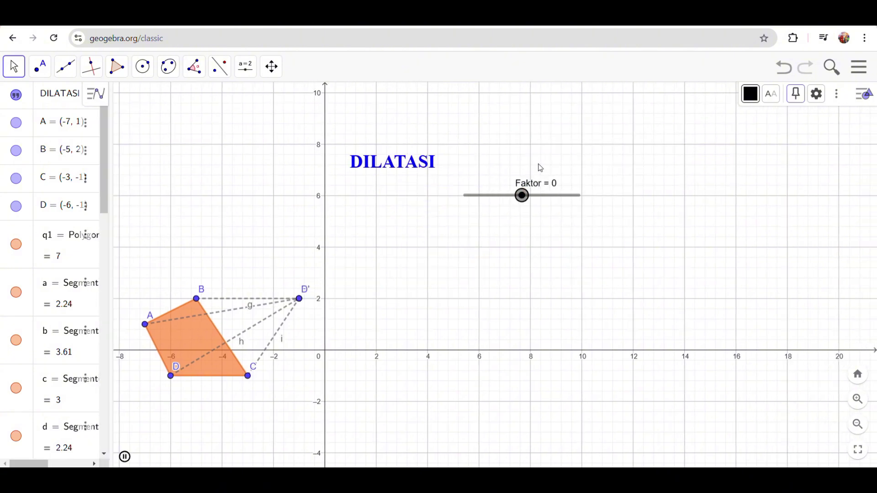